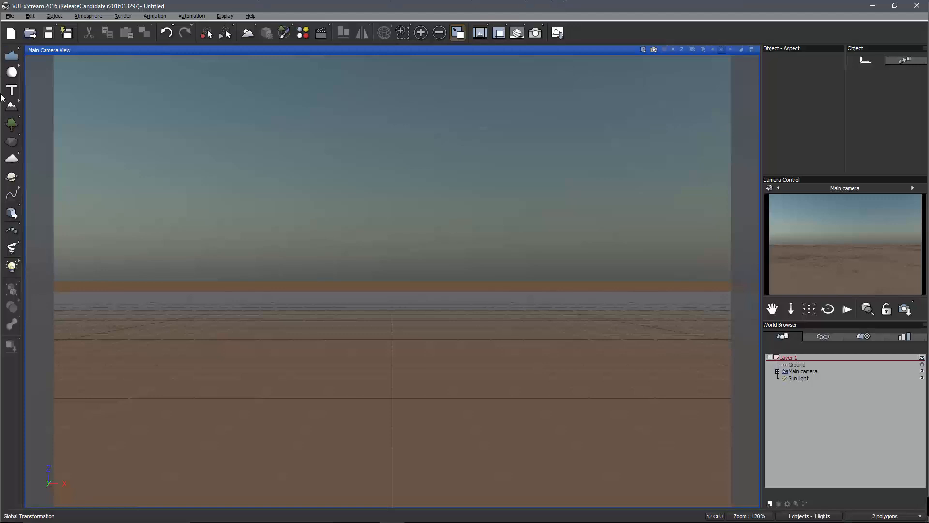
# Add a procedural terrain to the scene and open it in the Terrain Editor
pyautogui.moveTo(12, 106); pyautogui.dragTo(43, 116)
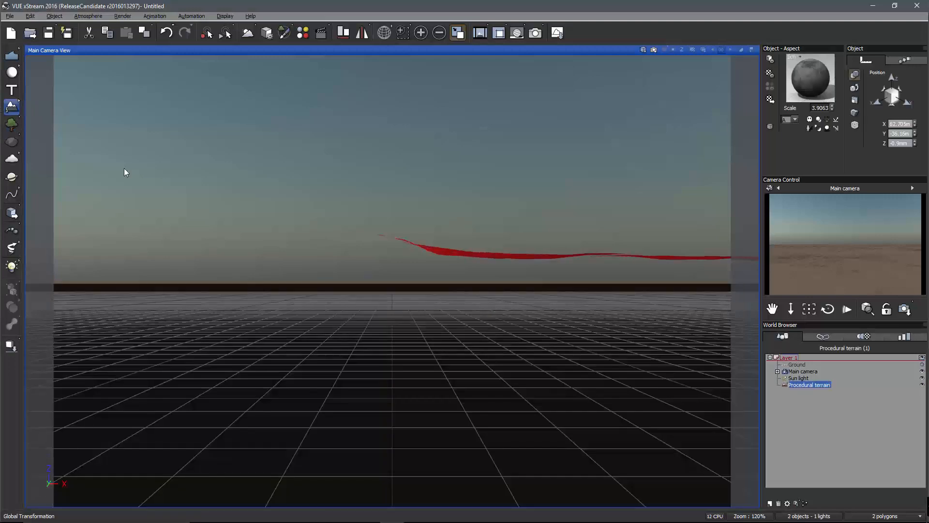
pyautogui.moveTo(308, 254); pyautogui.dragTo(328, 199, button='right')
pyautogui.scroll(3, 328, 196)
pyautogui.scroll(-4, 327, 197)
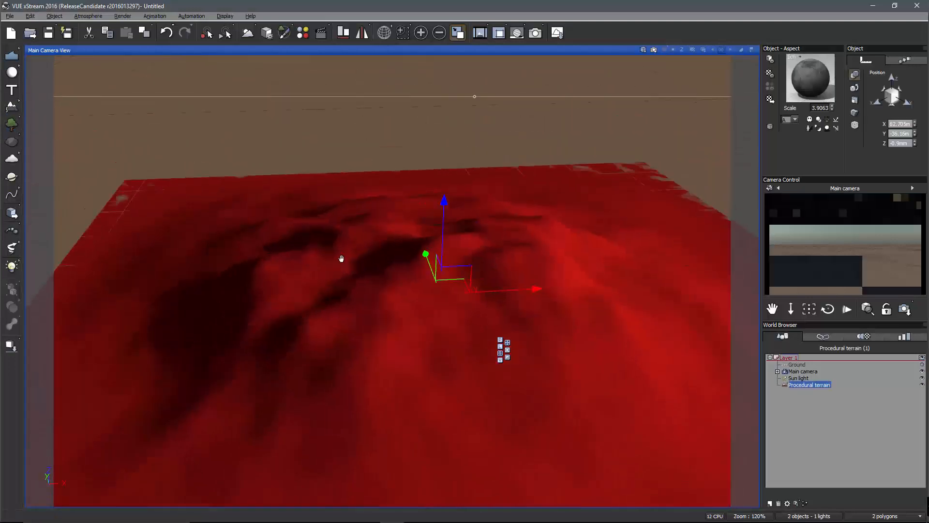
pyautogui.moveTo(492, 253); pyautogui.dragTo(384, 255, button='right')
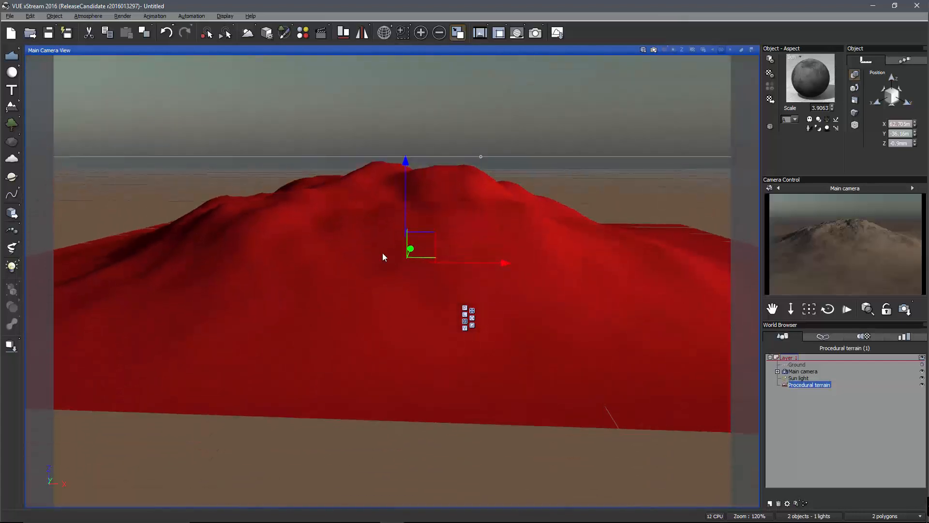
pyautogui.moveTo(347, 236); pyautogui.dragTo(585, 278, button='right')
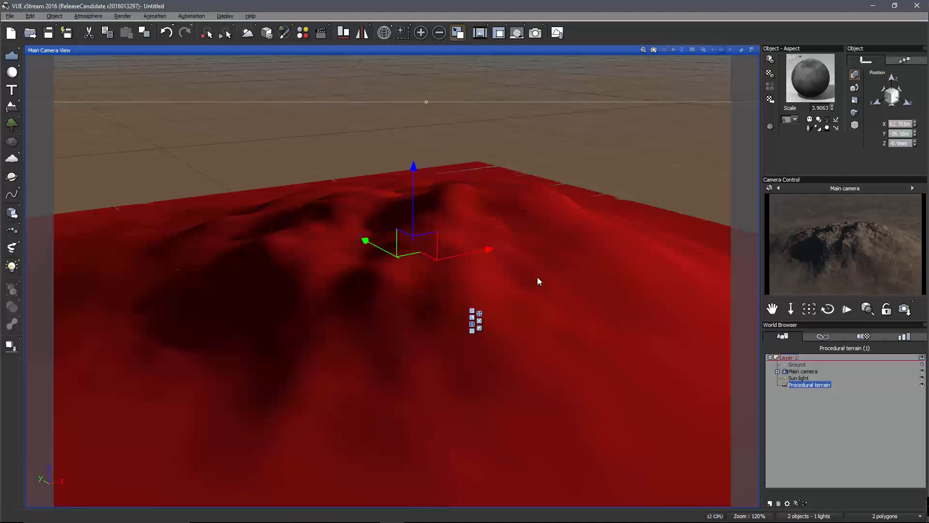
pyautogui.doubleClick(537, 281)
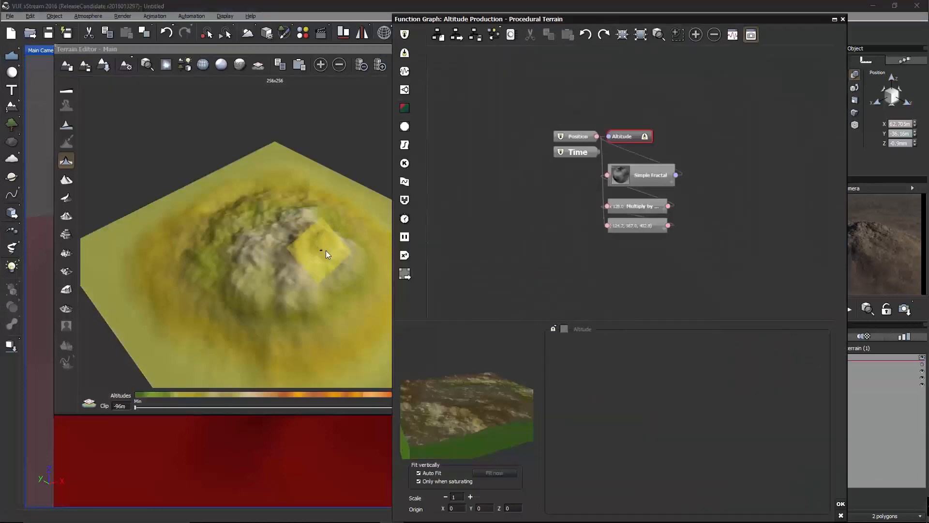
pyautogui.moveTo(326, 251)
pyautogui.mouseDown(button='right')
pyautogui.moveTo(361, 248)
pyautogui.moveTo(341, 246)
pyautogui.mouseUp(button='right')
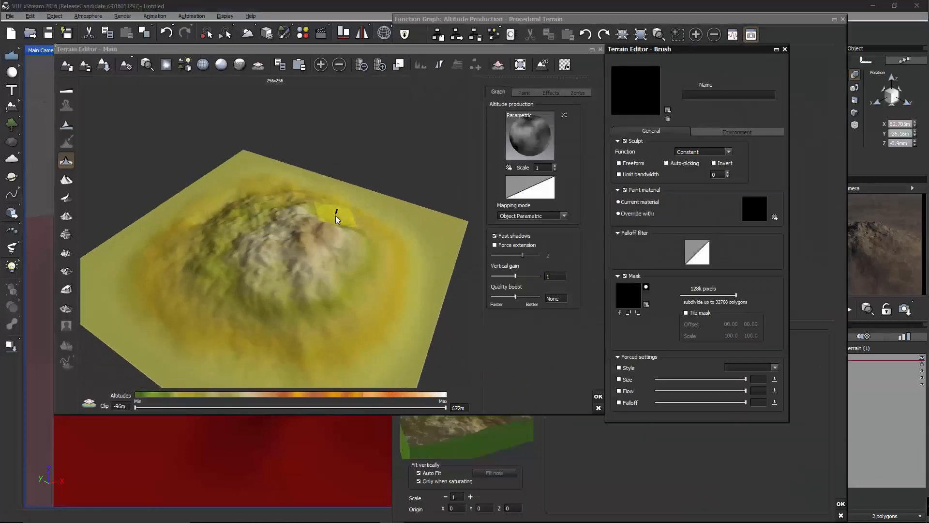
# Examine exporting the terrain as Terrain.exr in ILM OpenEXR format and its compression choices, leaving without exporting
pyautogui.click(104, 65)
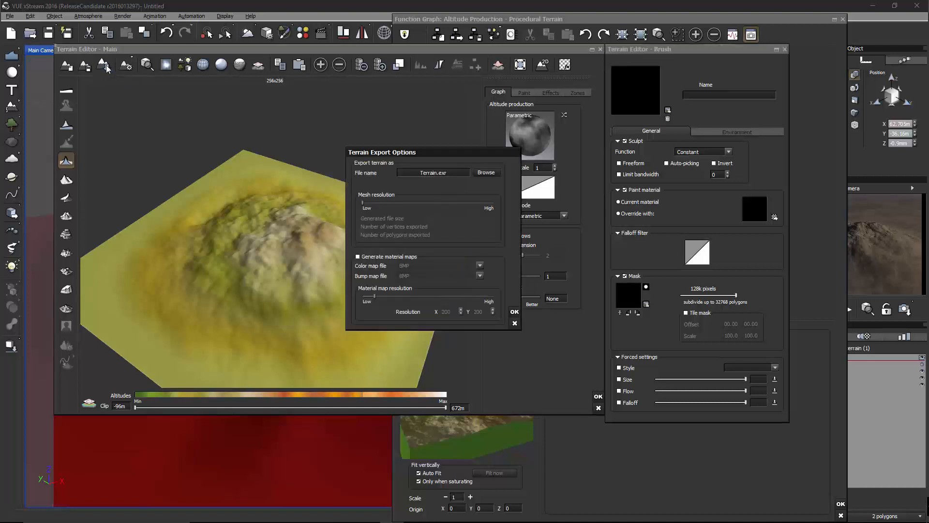
pyautogui.click(488, 173)
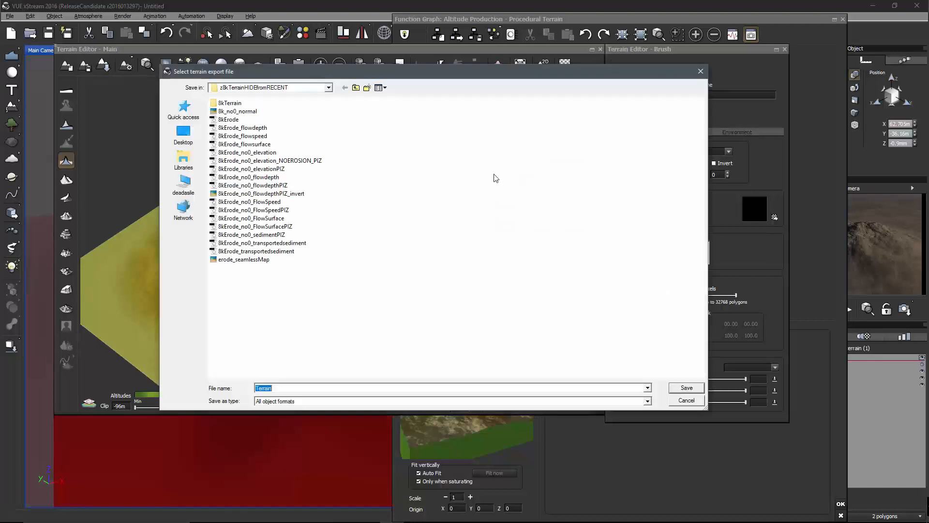
pyautogui.click(325, 402)
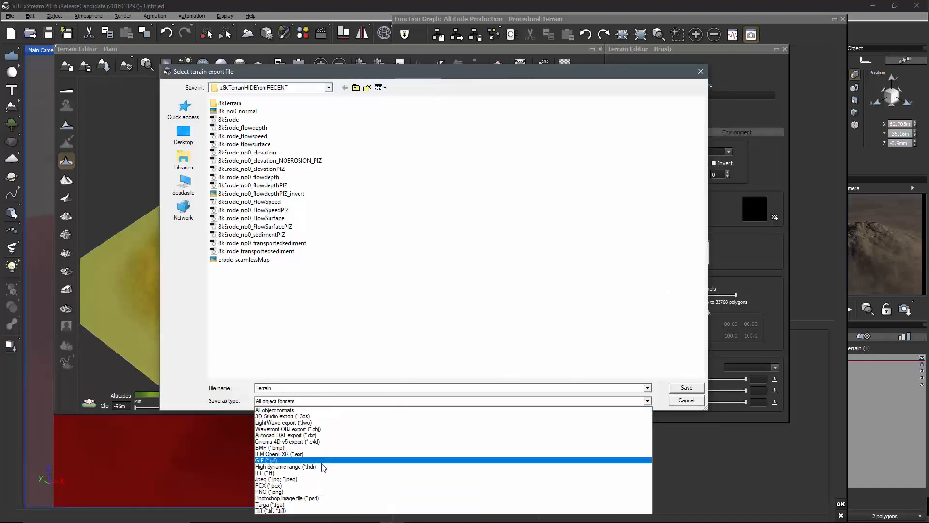
pyautogui.click(338, 454)
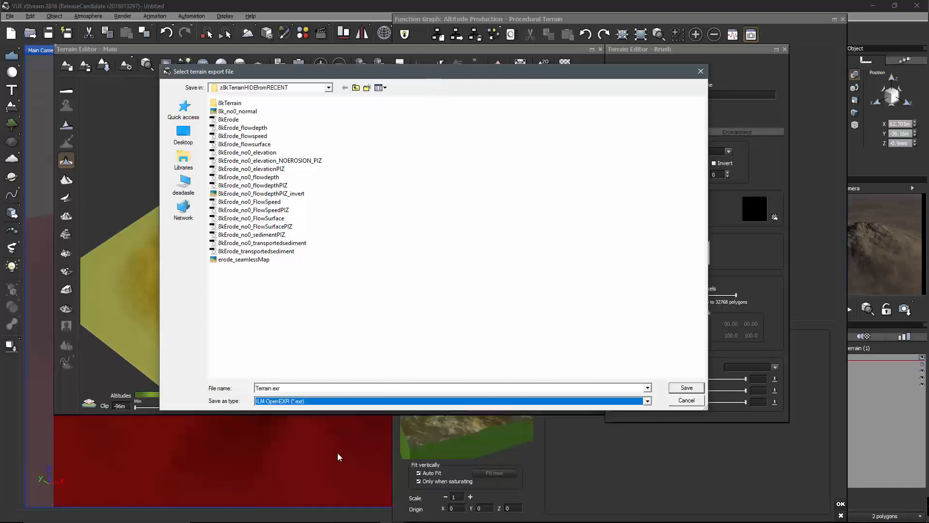
pyautogui.click(687, 388)
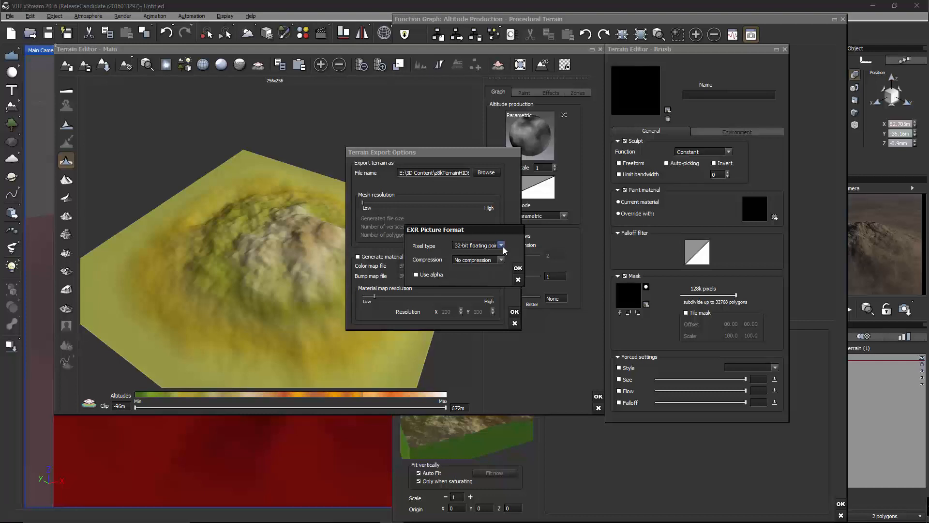
pyautogui.click(499, 260)
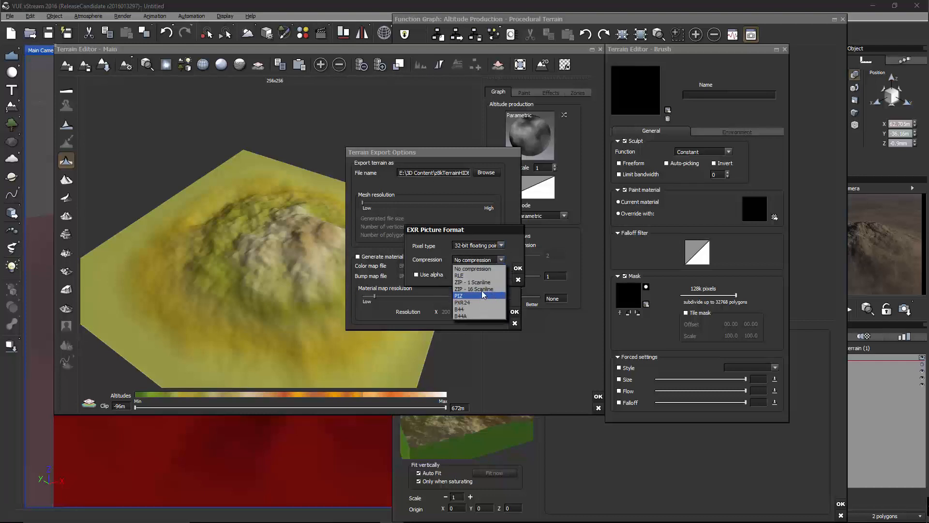
pyautogui.click(431, 255)
pyautogui.click(518, 279)
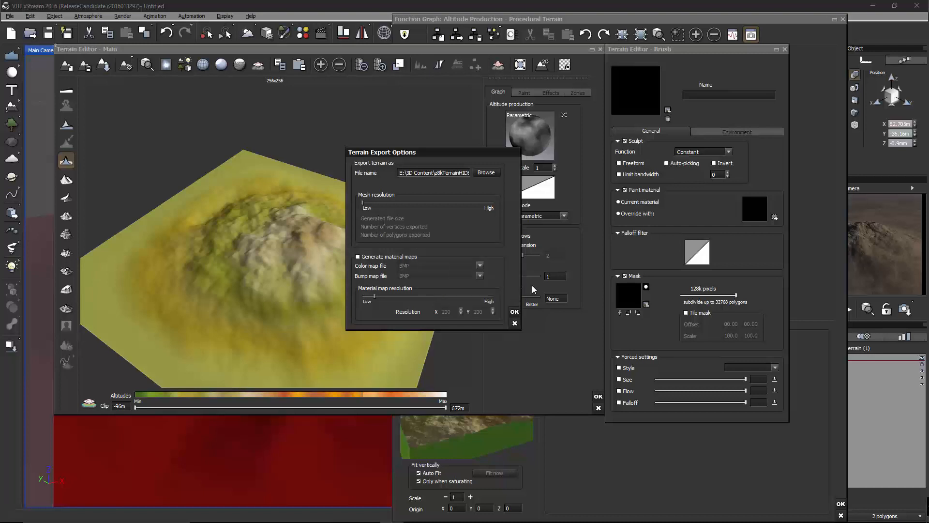
pyautogui.click(514, 323)
pyautogui.moveTo(478, 218); pyautogui.dragTo(242, 192, button='right')
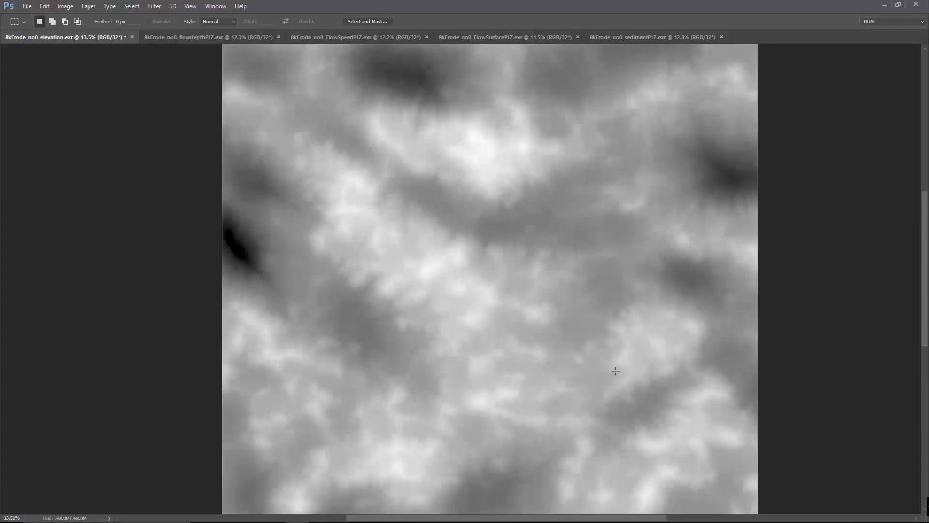
# Switch to Photoshop and examine the 8kErode_no0_elevation.exr height map at 100% and at fitted size
pyautogui.hotkey('ctrl', '1')
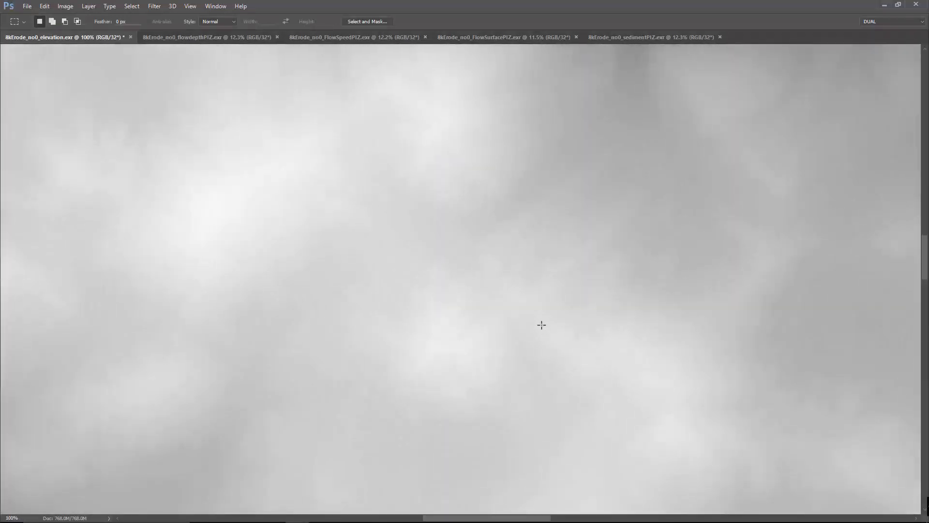
pyautogui.moveTo(435, 87); pyautogui.dragTo(673, 479)
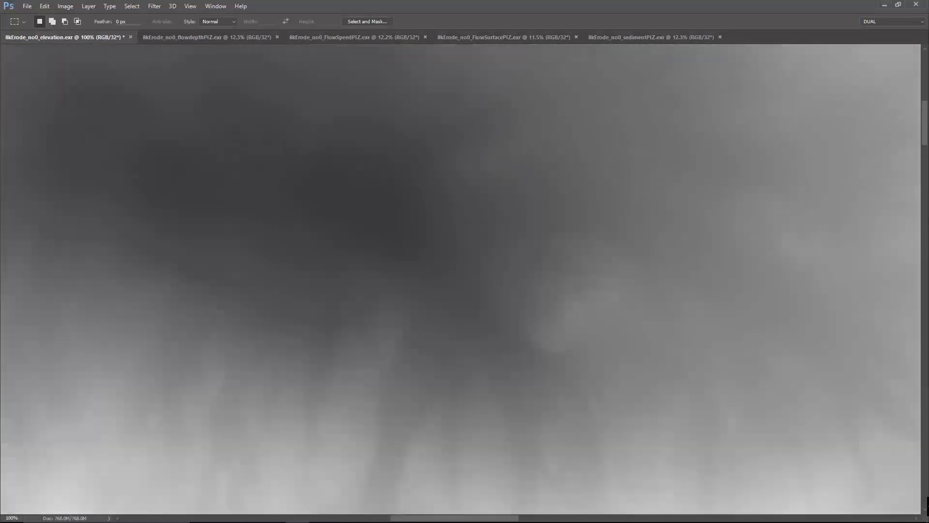
pyautogui.moveTo(581, 411); pyautogui.dragTo(237, 120)
pyautogui.moveTo(237, 291); pyautogui.dragTo(769, 82)
pyautogui.moveTo(595, 460); pyautogui.dragTo(596, 121)
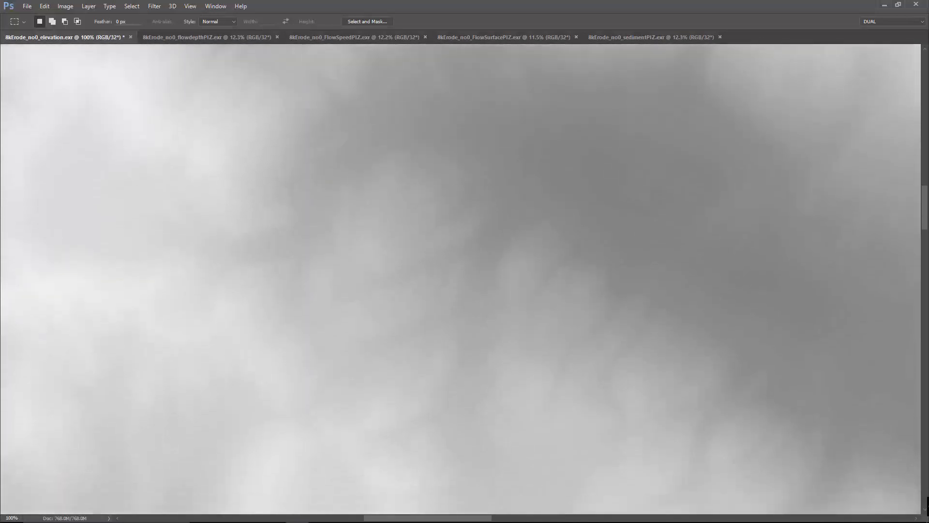
pyautogui.moveTo(823, 412); pyautogui.dragTo(435, 228)
pyautogui.hotkey('ctrl', '0')
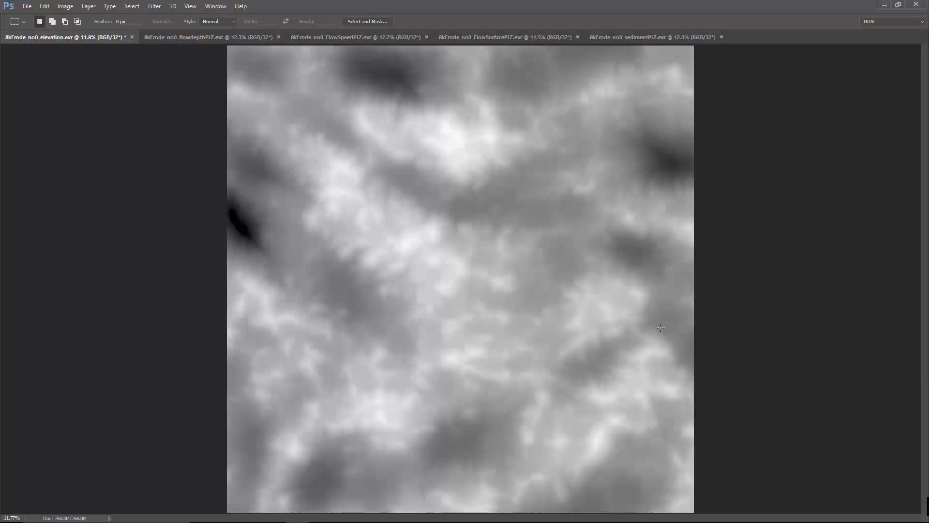
pyautogui.keyDown('alt'); pyautogui.scroll(1, 661, 327); pyautogui.keyUp('alt')
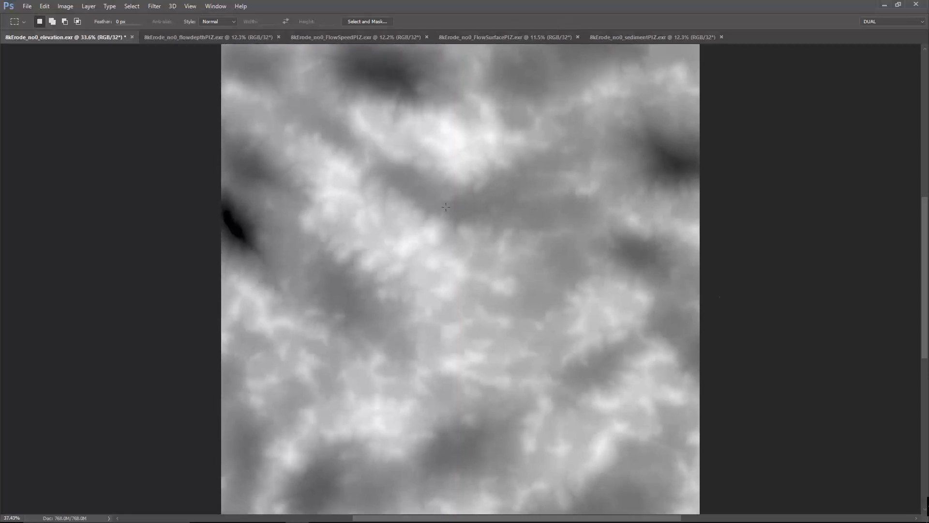
pyautogui.keyDown('alt'); pyautogui.scroll(5, 446, 207); pyautogui.keyUp('alt')
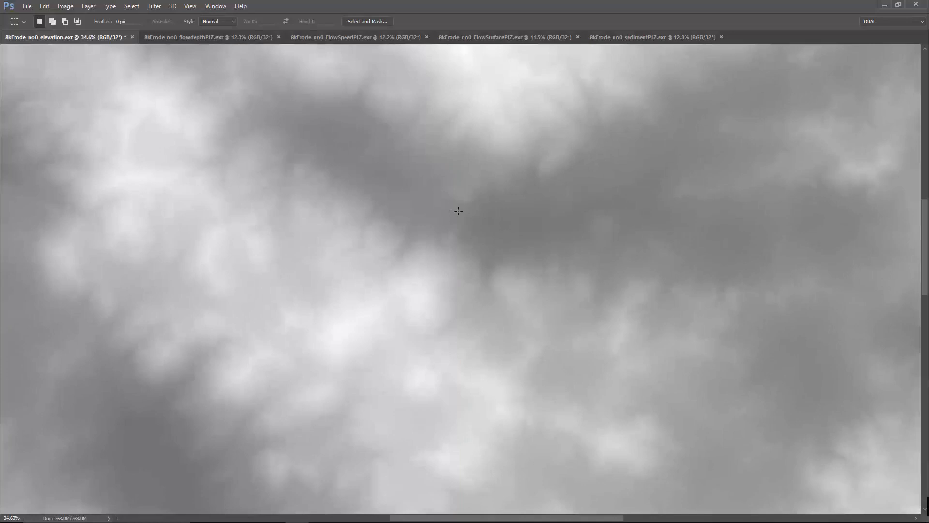
pyautogui.keyDown('alt'); pyautogui.scroll(-3, 458, 211); pyautogui.keyUp('alt')
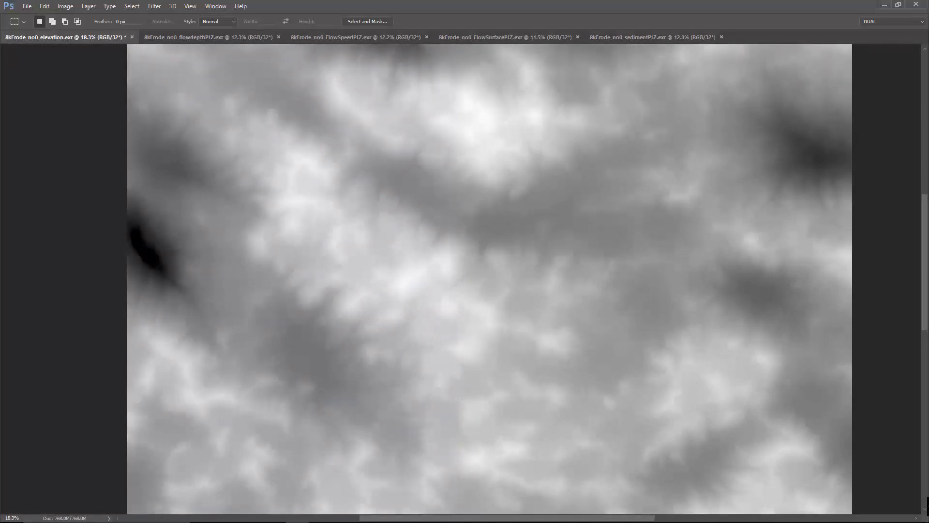
# Return to VUE, reset the terrain's altitude production function, and turn off the default mountain shape to flatten it
pyautogui.moveTo(416, 520)
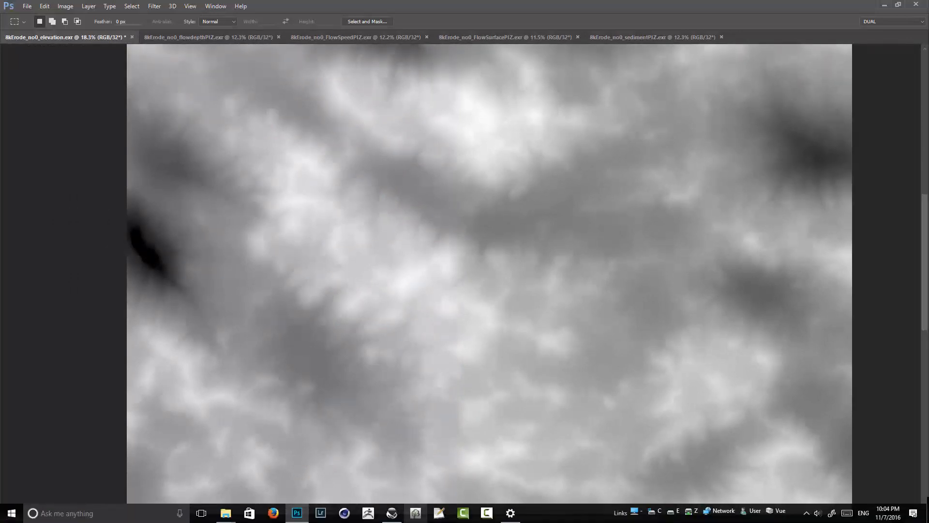
pyautogui.click(391, 514)
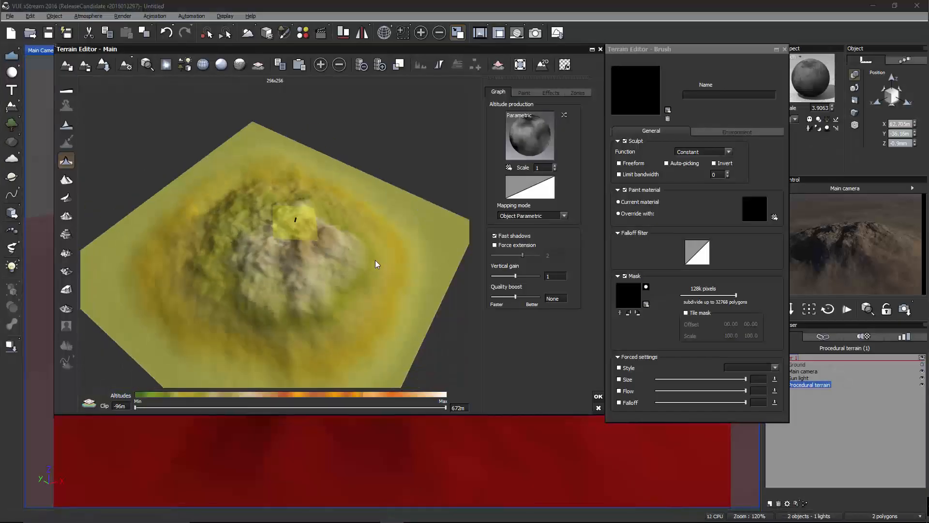
pyautogui.moveTo(375, 260); pyautogui.dragTo(318, 256, button='right')
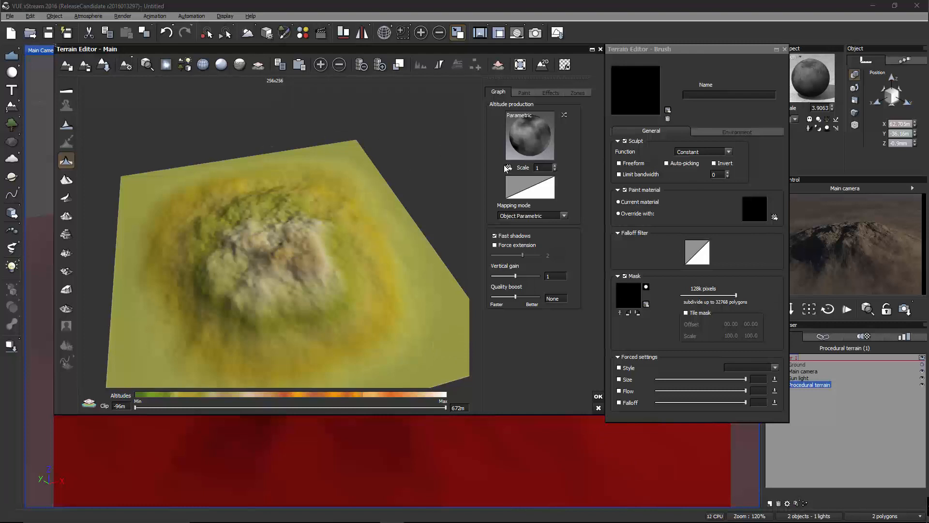
pyautogui.rightClick(525, 135)
pyautogui.click(551, 171)
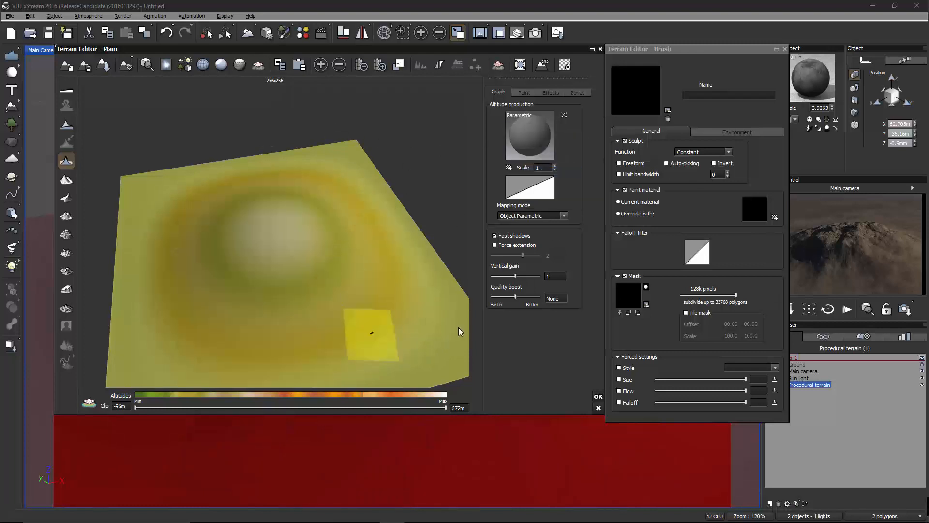
pyautogui.click(67, 160)
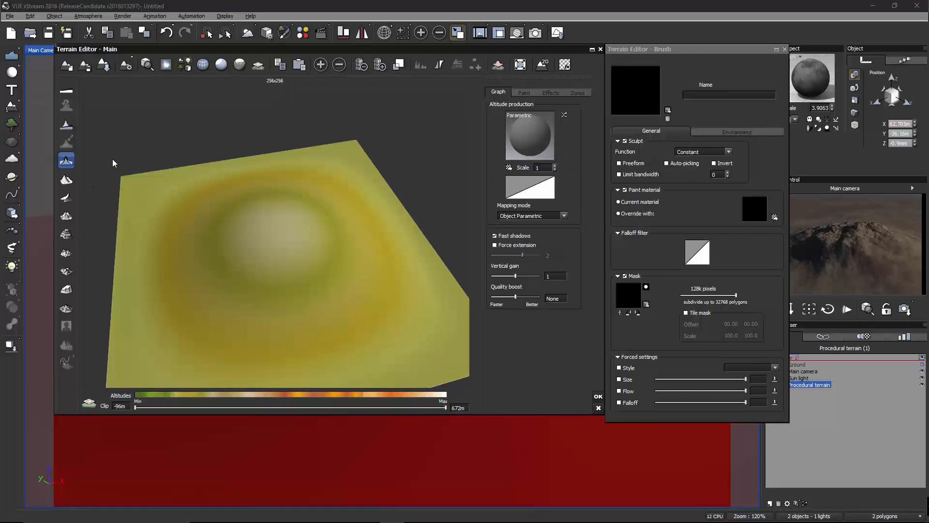
# Open the altitude production function graph and place a Projected Texture Map node between the Position and Altitude nodes
pyautogui.rightClick(544, 136)
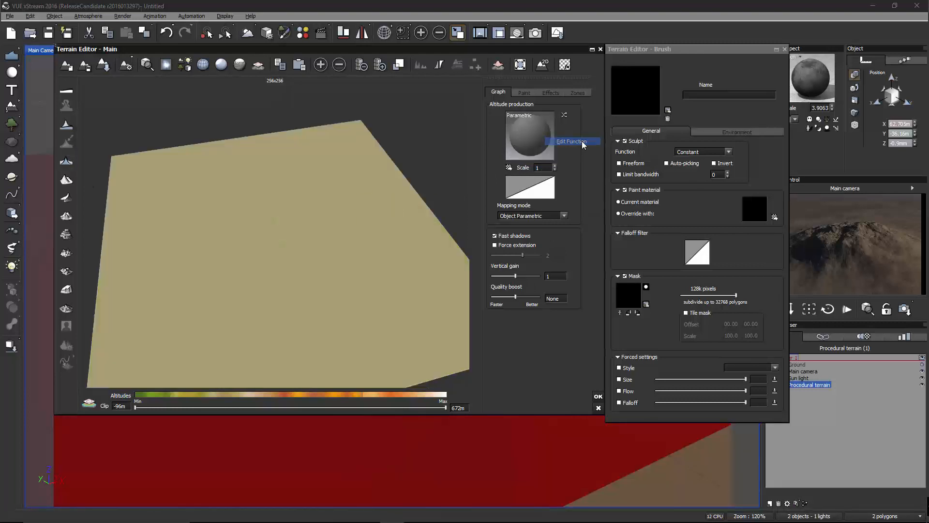
pyautogui.click(564, 141)
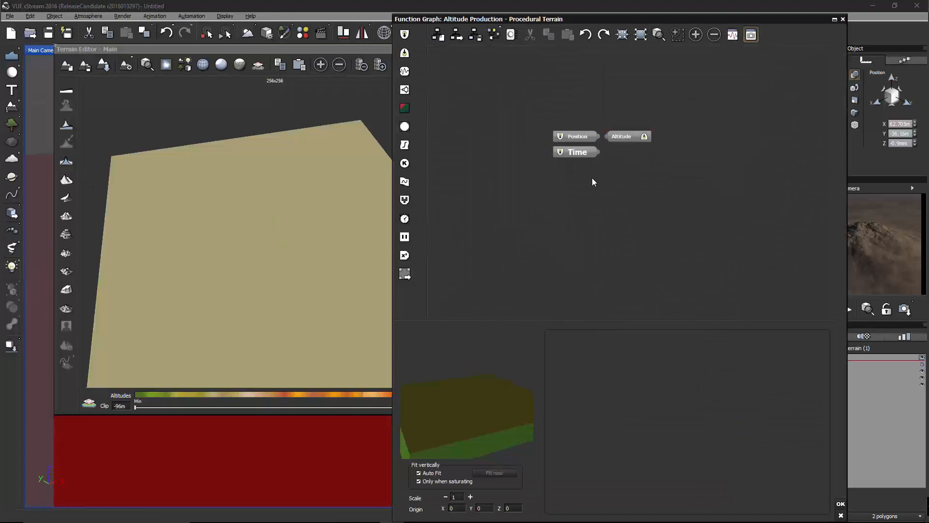
pyautogui.click(405, 126)
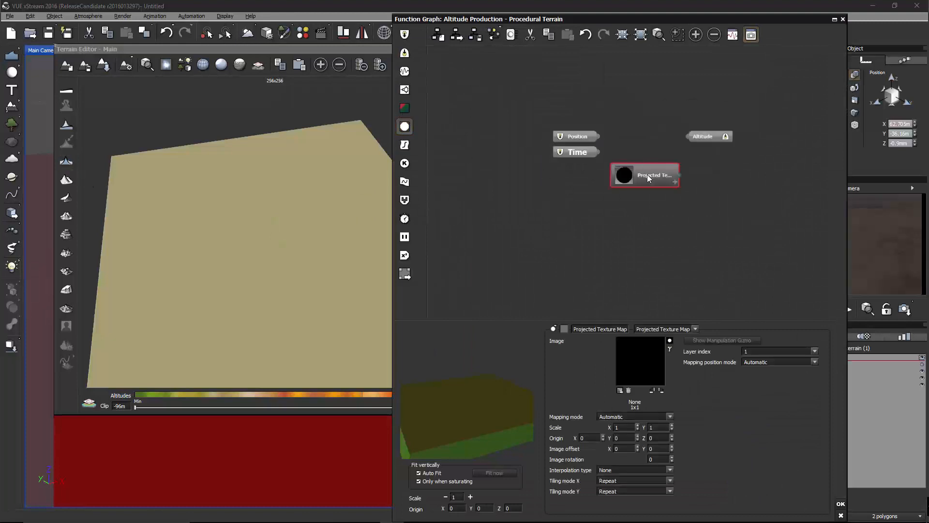
pyautogui.moveTo(646, 174); pyautogui.dragTo(632, 121)
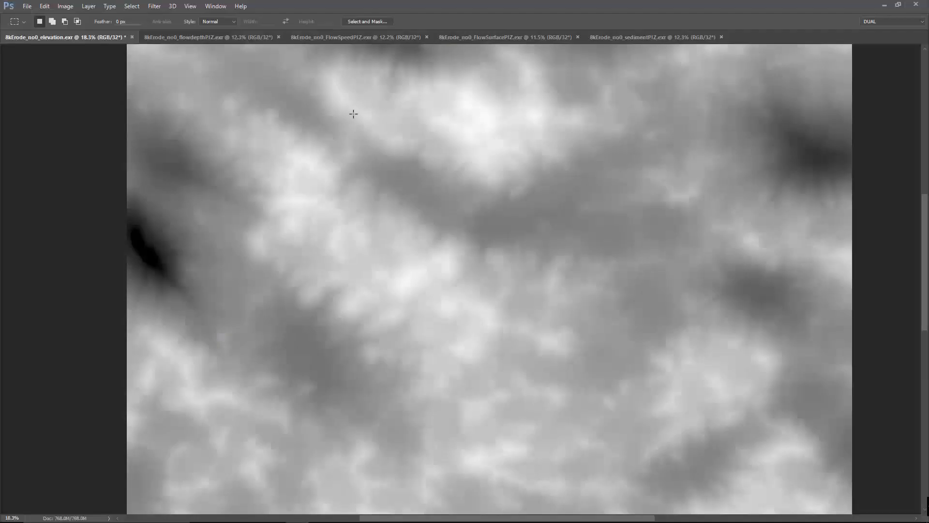
# Switch to Photoshop and compare the flow depth, flow speed and flow surface maps with the elevation map
pyautogui.click(219, 37)
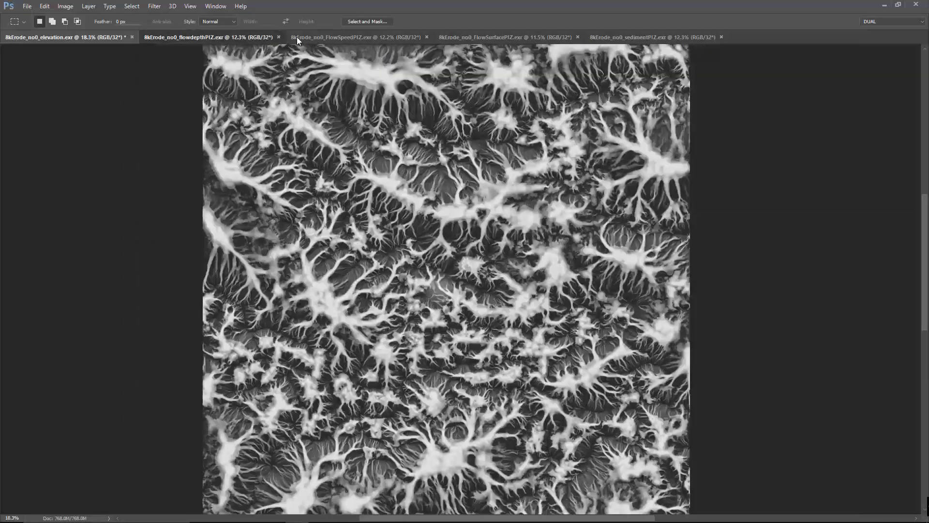
pyautogui.click(364, 38)
pyautogui.click(474, 38)
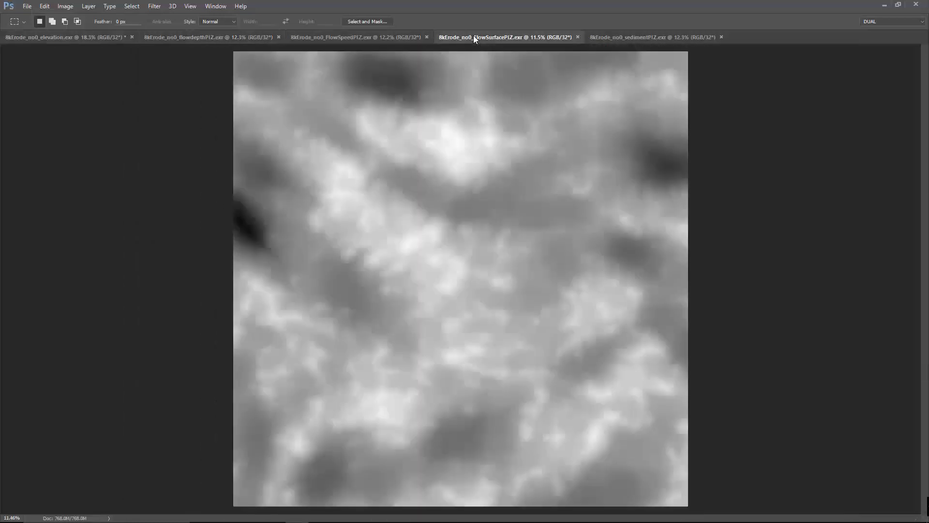
pyautogui.click(74, 38)
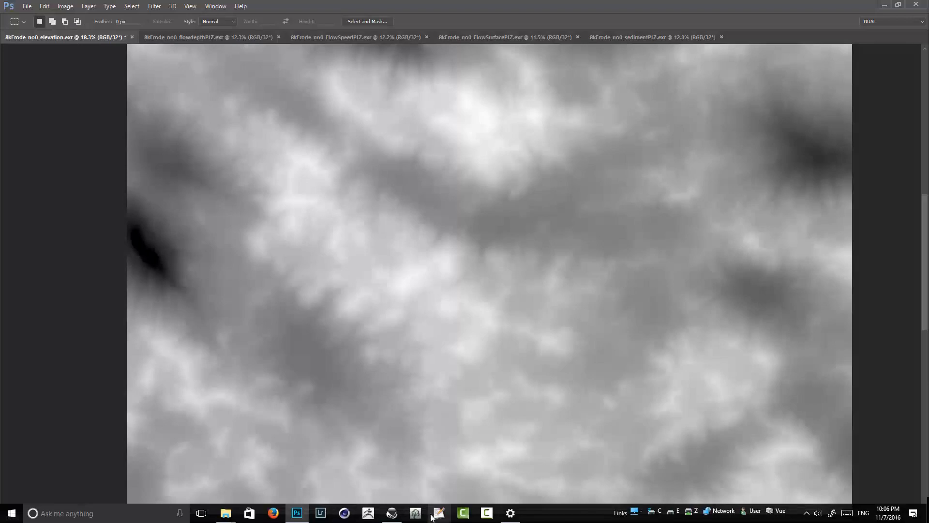
# Switch to VUE and load 8kErode_no0_elevationPIZ.exr as the image of the Projected Texture Map node, waiting for the program to respond
pyautogui.click(415, 512)
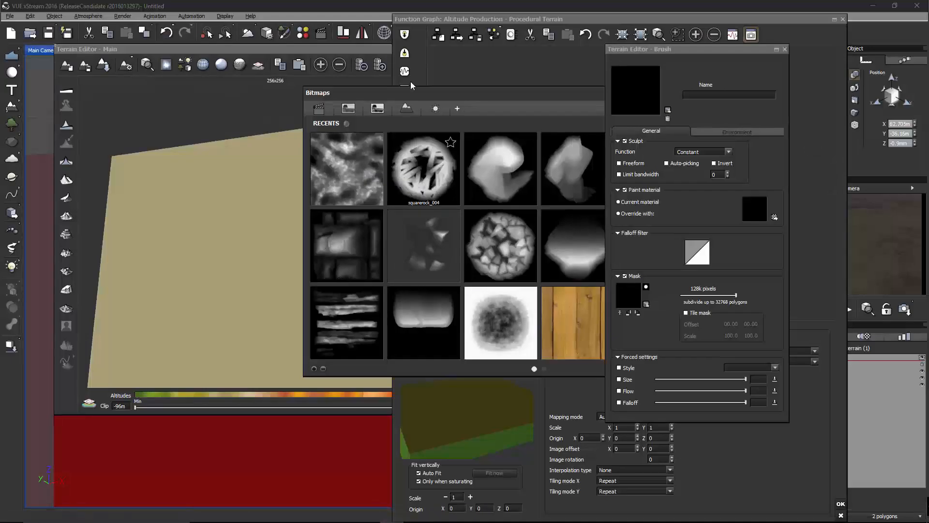
pyautogui.click(512, 99)
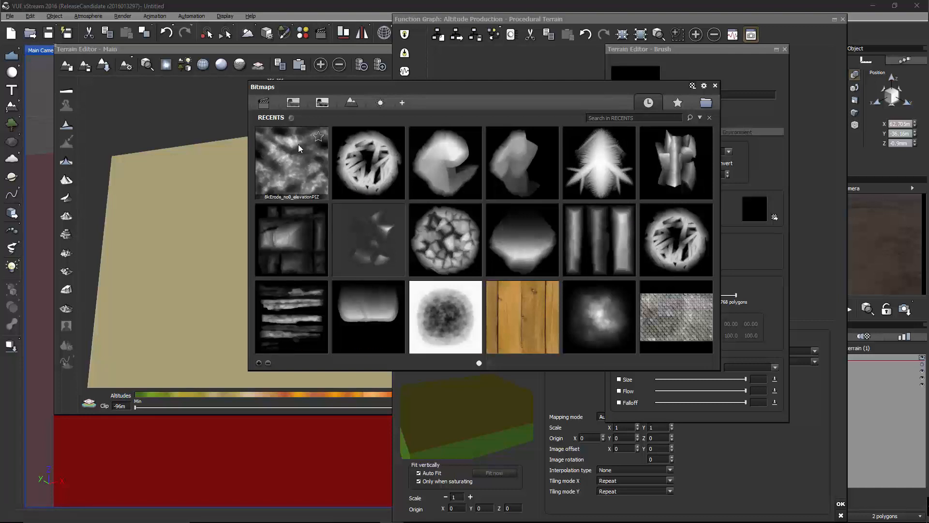
pyautogui.moveTo(312, 168)
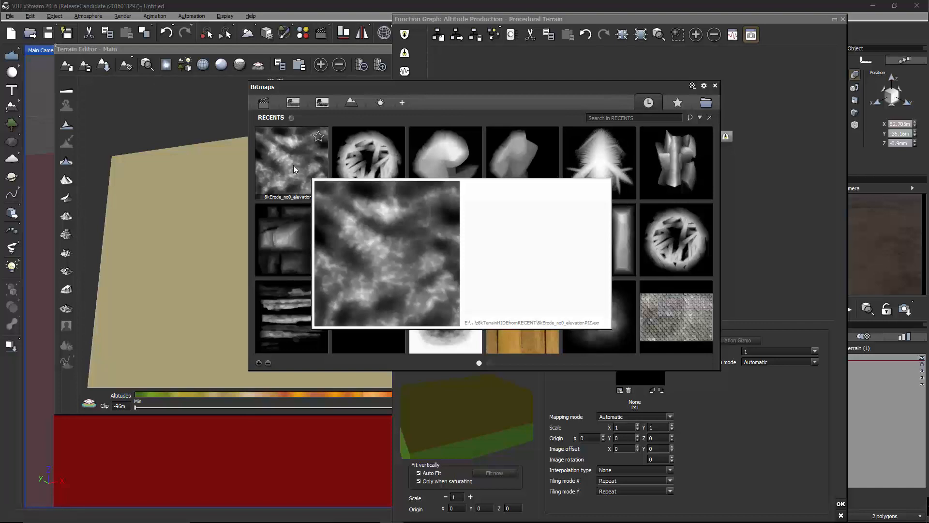
pyautogui.moveTo(399, 81); pyautogui.dragTo(448, 99)
pyautogui.hotkey('ctrl', 'p')
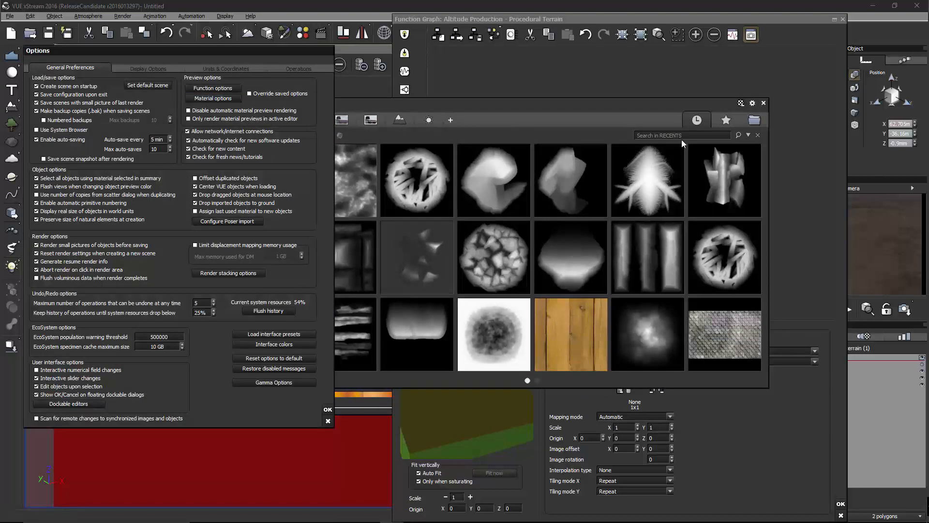
pyautogui.click(328, 420)
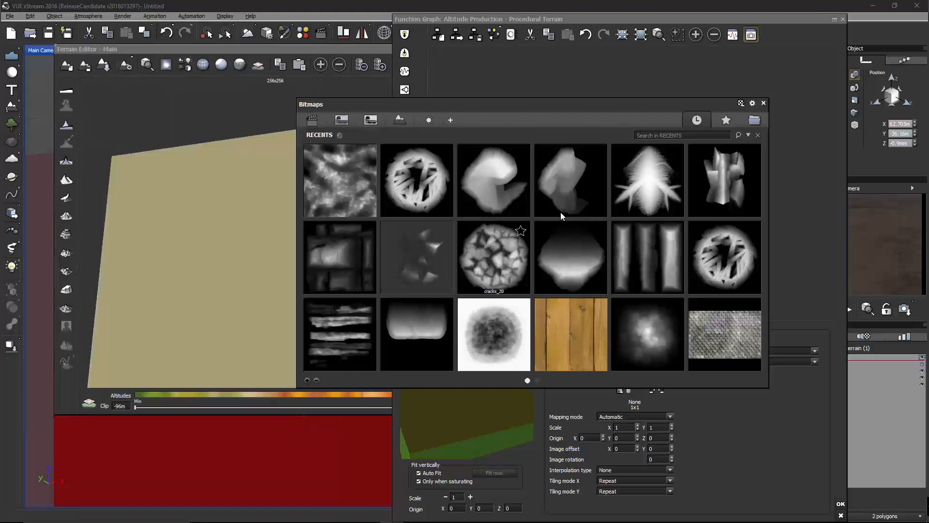
pyautogui.moveTo(577, 204)
pyautogui.moveTo(317, 195)
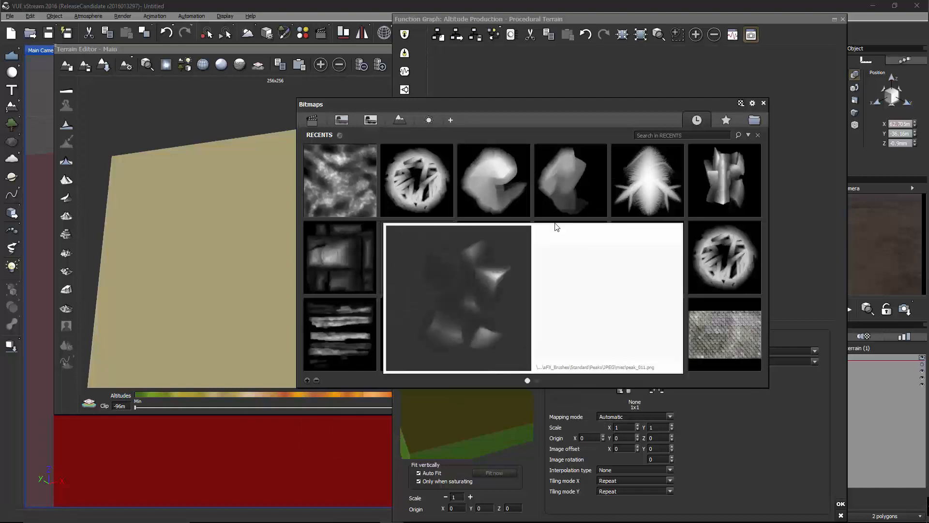
pyautogui.doubleClick(336, 181)
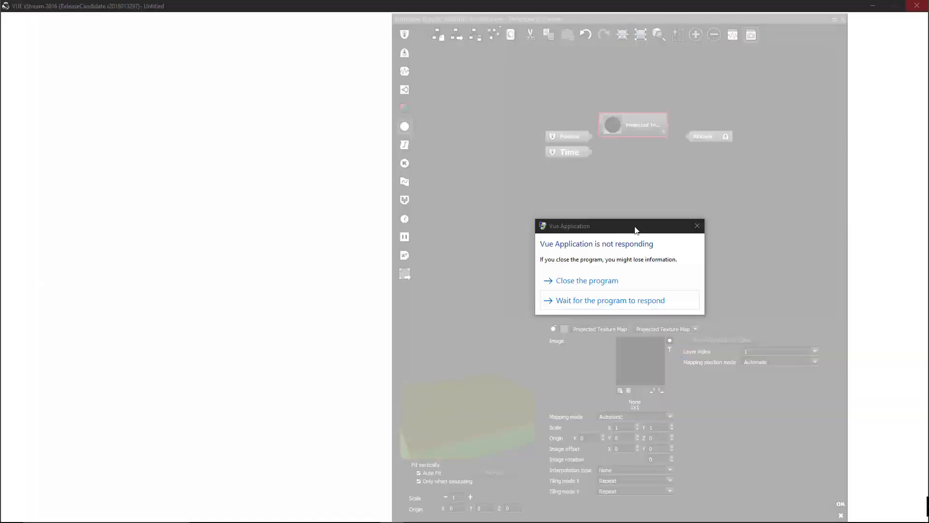
pyautogui.click(624, 301)
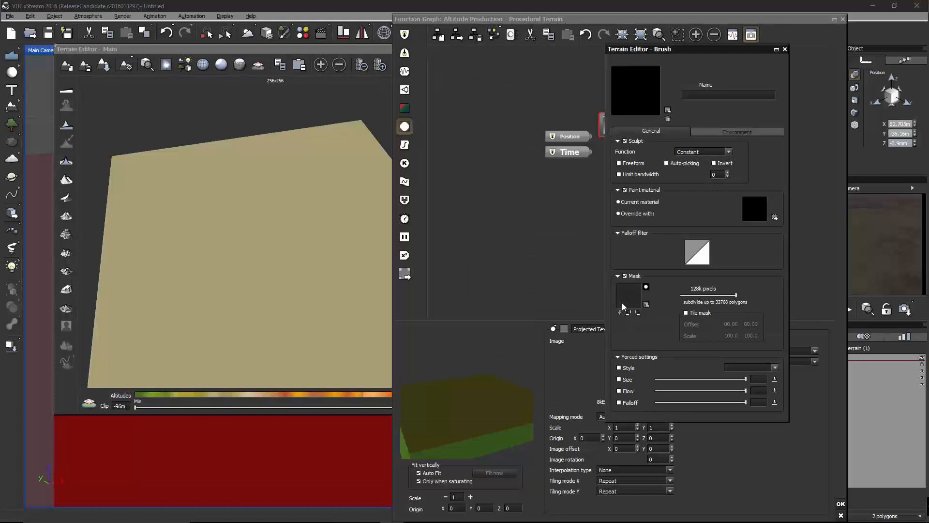
# Connect the Projected Texture Map node's output to the Altitude output node in the altitude production graph
pyautogui.click(495, 254)
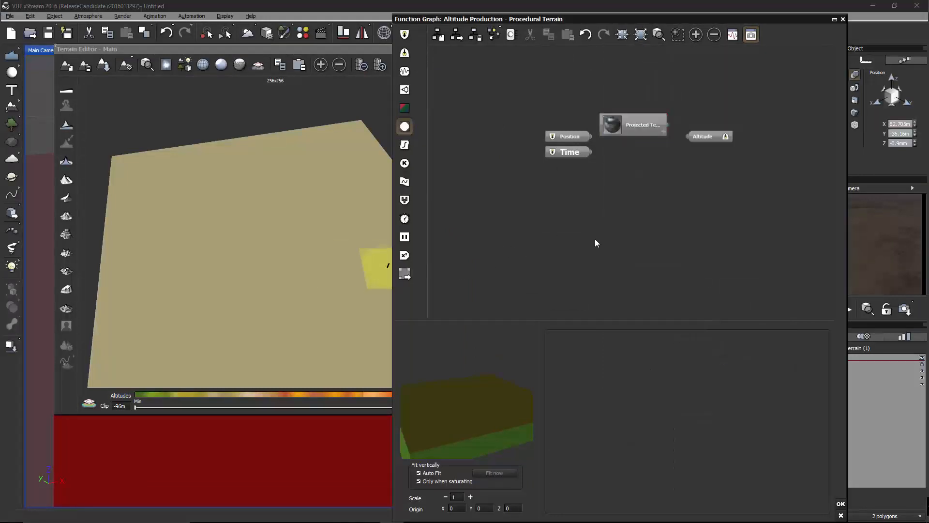
pyautogui.click(645, 133)
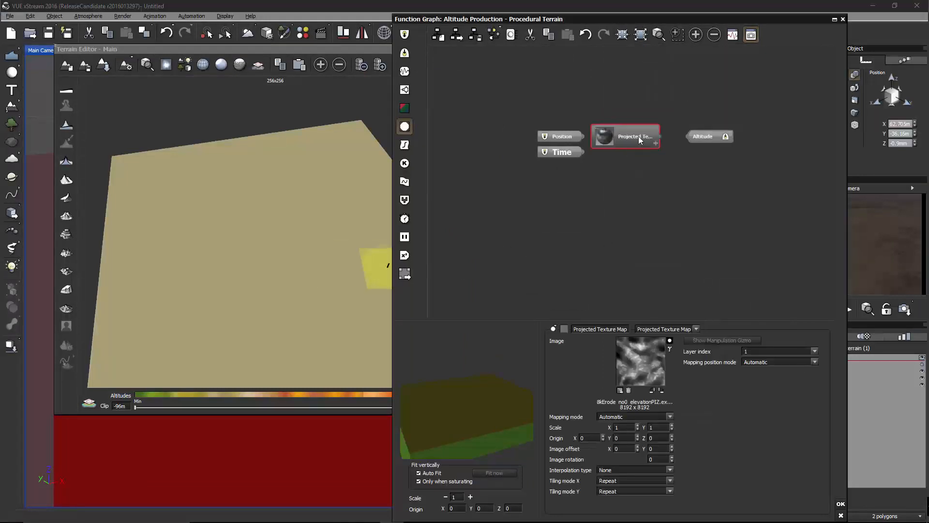
pyautogui.moveTo(689, 136); pyautogui.dragTo(648, 130)
pyautogui.click(665, 139)
pyautogui.moveTo(377, 265); pyautogui.dragTo(295, 259, button='right')
pyautogui.click(663, 220)
# Set the Projected Texture Map node's interpolation type to Bicubic
pyautogui.click(649, 130)
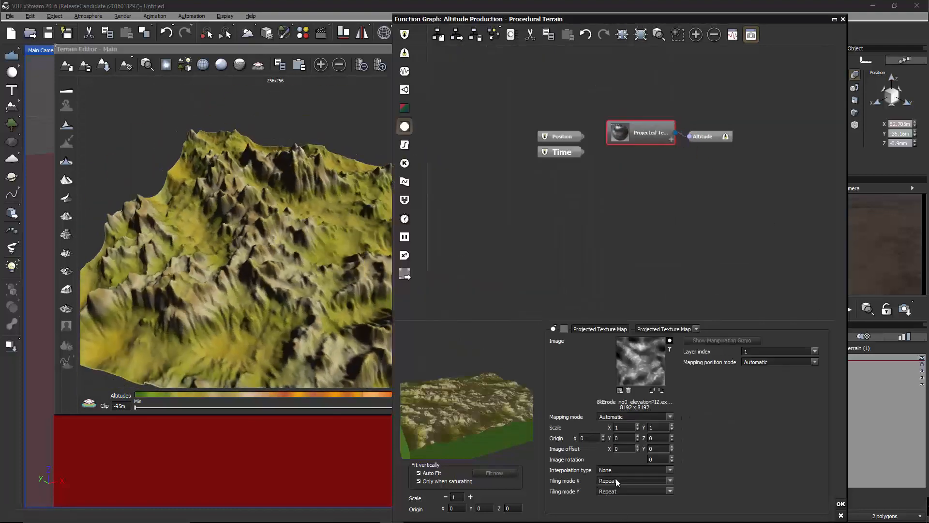
pyautogui.click(640, 467)
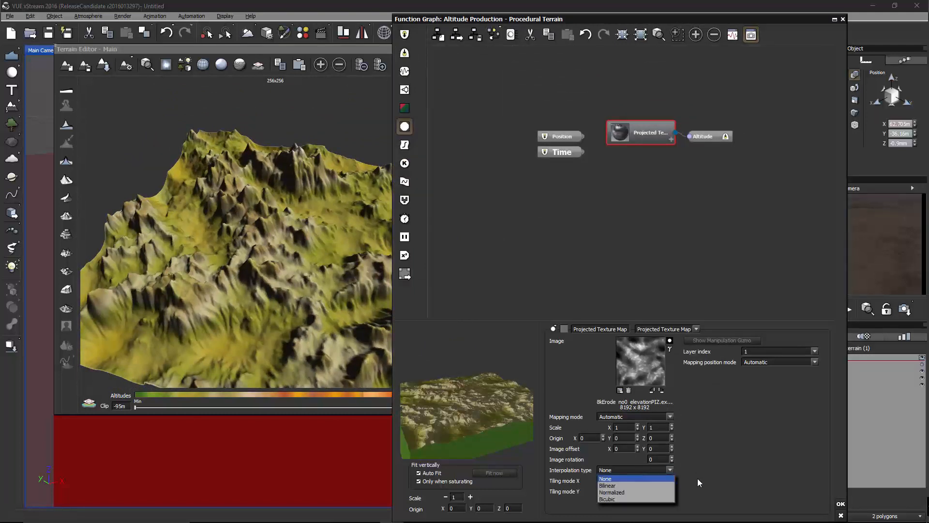
pyautogui.click(629, 496)
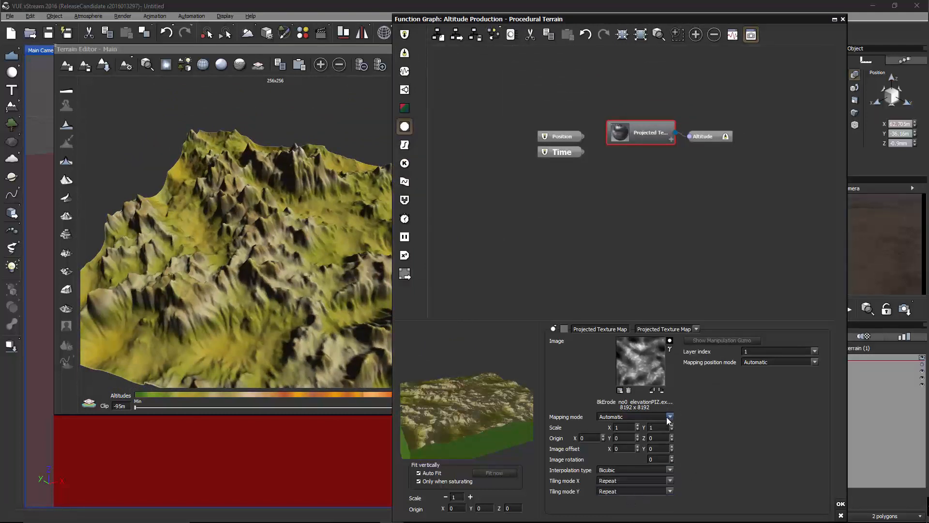
# Bring the main terrain editor forward and raise the terrain preview resolution to 512x512
pyautogui.moveTo(253, 215); pyautogui.dragTo(189, 214, button='right')
pyautogui.moveTo(344, 199)
pyautogui.mouseDown(button='right')
pyautogui.moveTo(323, 226)
pyautogui.moveTo(330, 194)
pyautogui.mouseUp(button='right')
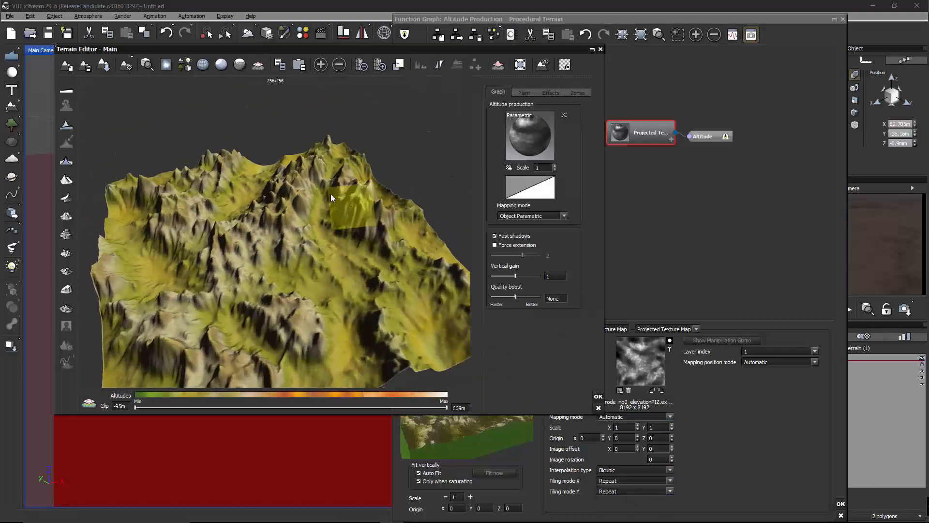
pyautogui.moveTo(413, 233); pyautogui.dragTo(288, 263, button='right')
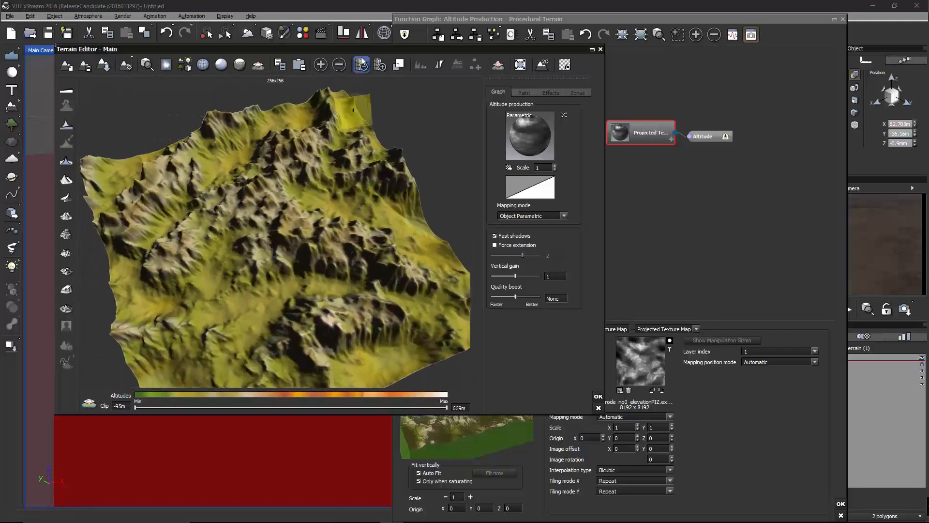
pyautogui.click(380, 64)
# Inspect the terrain's eroded ridges and valleys from several angles and accept the terrain edits
pyautogui.moveTo(346, 266); pyautogui.dragTo(422, 198, button='right')
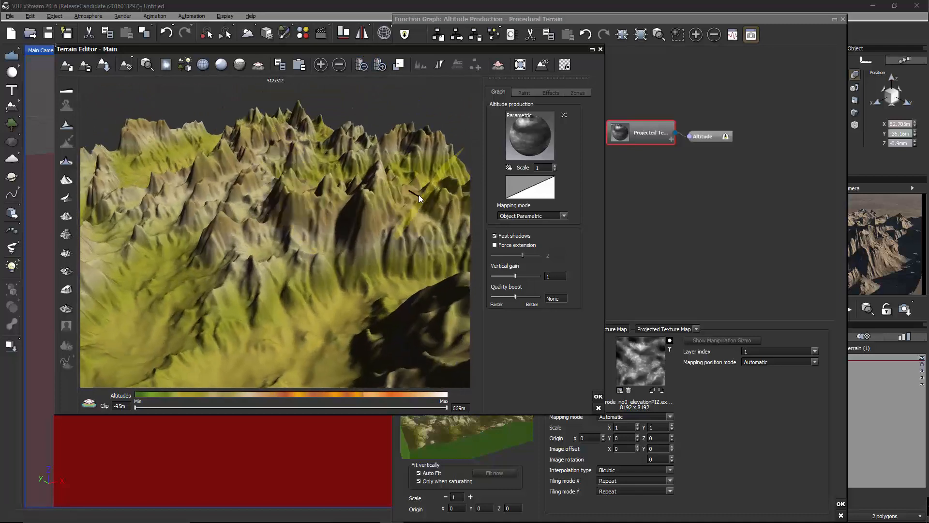
pyautogui.moveTo(350, 301)
pyautogui.mouseDown(button='right')
pyautogui.moveTo(352, 269)
pyautogui.moveTo(436, 293)
pyautogui.moveTo(338, 276)
pyautogui.mouseUp(button='right')
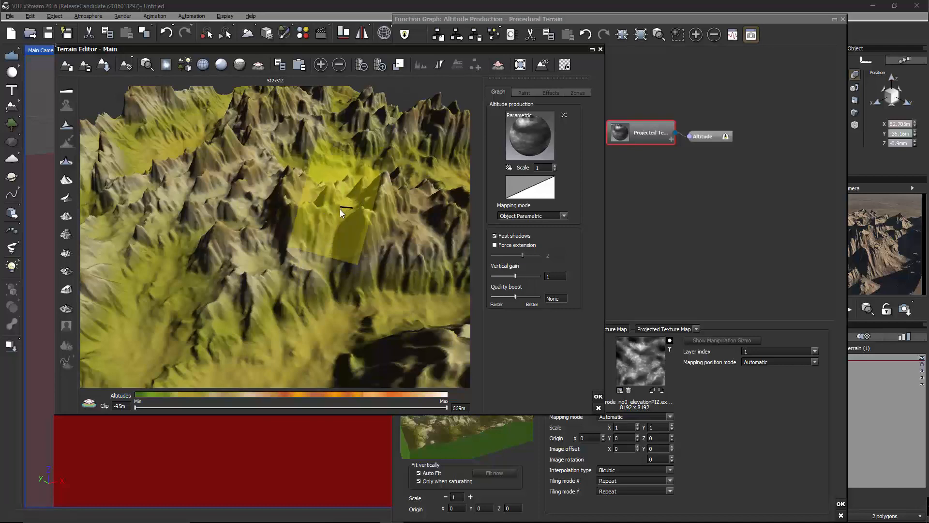
pyautogui.moveTo(340, 209)
pyautogui.mouseDown(button='right')
pyautogui.moveTo(320, 225)
pyautogui.moveTo(187, 173)
pyautogui.moveTo(292, 187)
pyautogui.mouseUp(button='right')
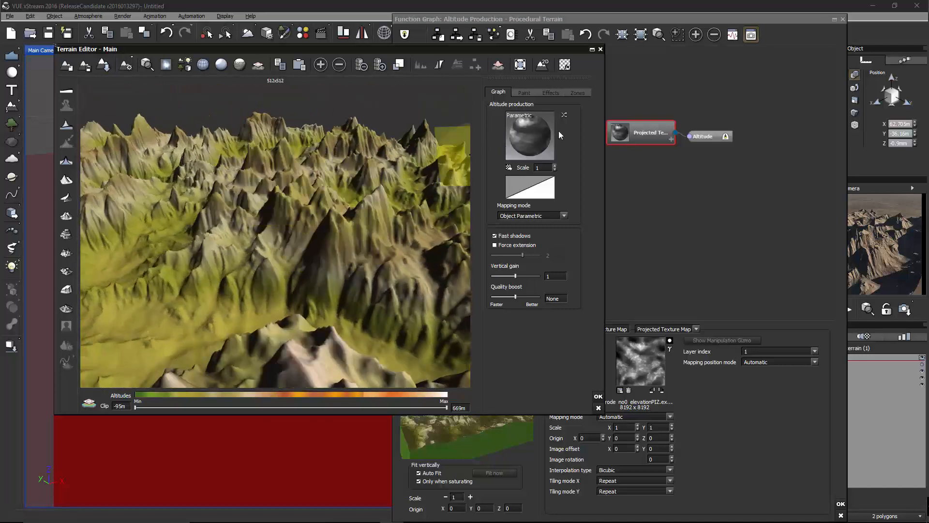
pyautogui.moveTo(349, 184); pyautogui.dragTo(356, 225, button='right')
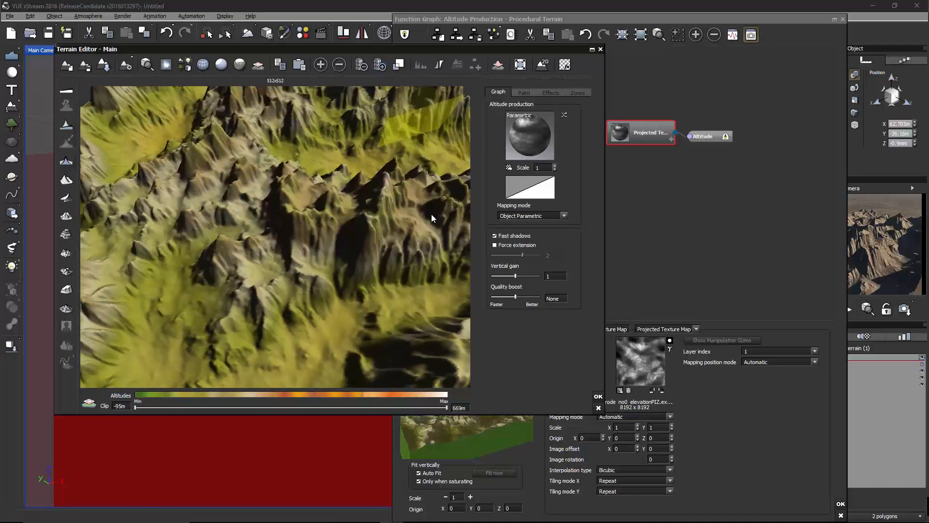
pyautogui.moveTo(431, 214)
pyautogui.mouseDown(button='right')
pyautogui.moveTo(385, 233)
pyautogui.moveTo(356, 210)
pyautogui.moveTo(412, 184)
pyautogui.moveTo(438, 192)
pyautogui.mouseUp(button='right')
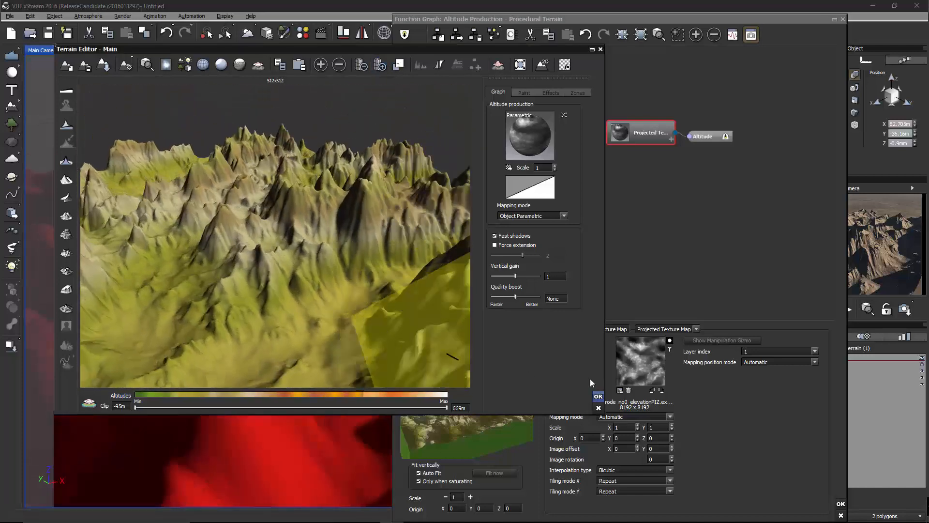
pyautogui.click(598, 396)
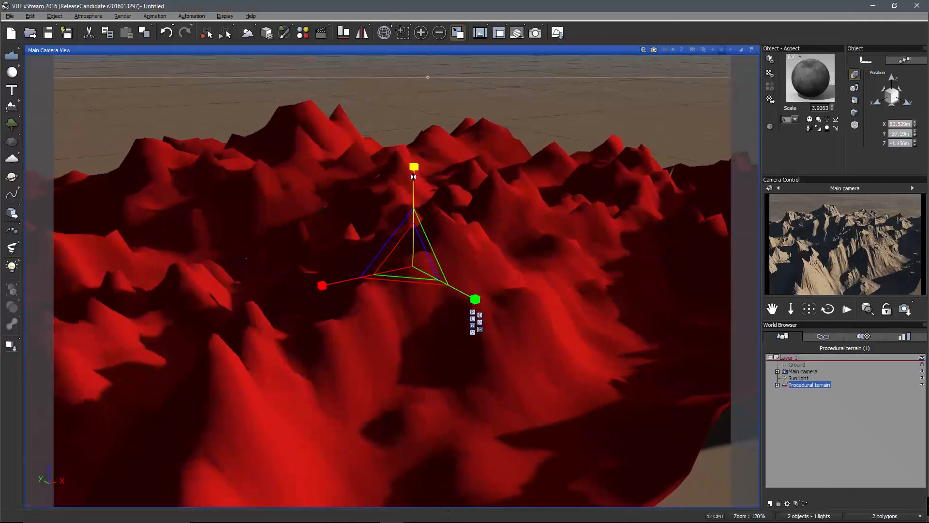
# Scale the procedural terrain down vertically in the main camera view and deselect it
pyautogui.moveTo(413, 177); pyautogui.dragTo(427, 233)
pyautogui.moveTo(619, 264); pyautogui.dragTo(31, 268, button='right')
pyautogui.click(848, 437)
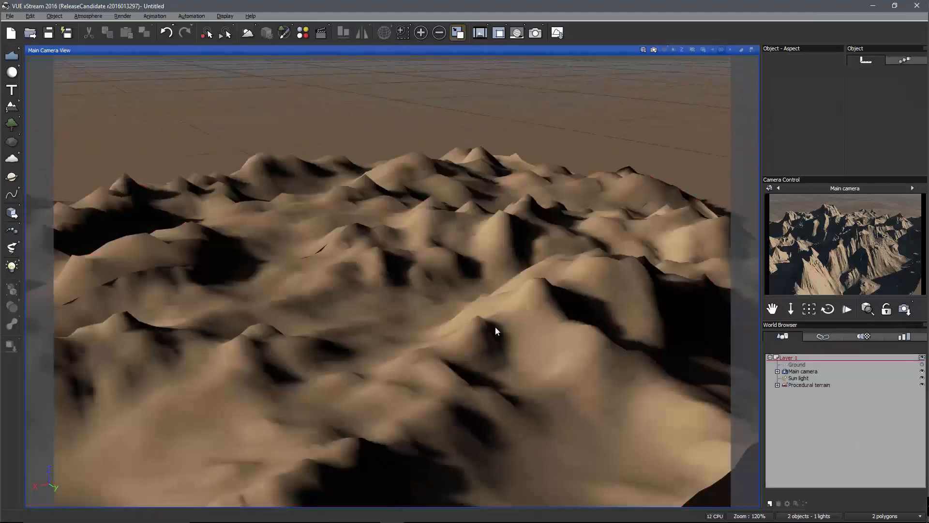
# Frame the mountains more closely and render the main camera view with the Final quality preset
pyautogui.scroll(-2, 495, 331)
pyautogui.scroll(5, 509, 350)
pyautogui.scroll(-3, 508, 349)
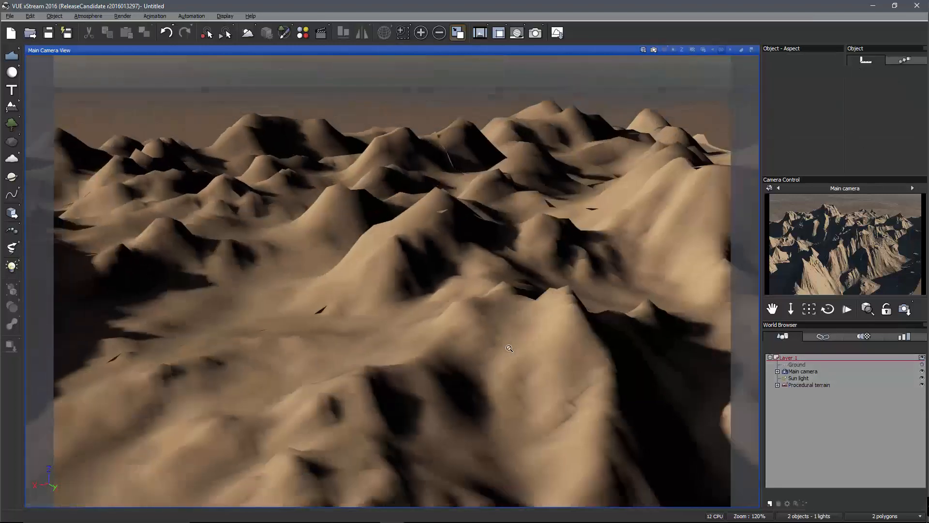
pyautogui.scroll(5, 509, 348)
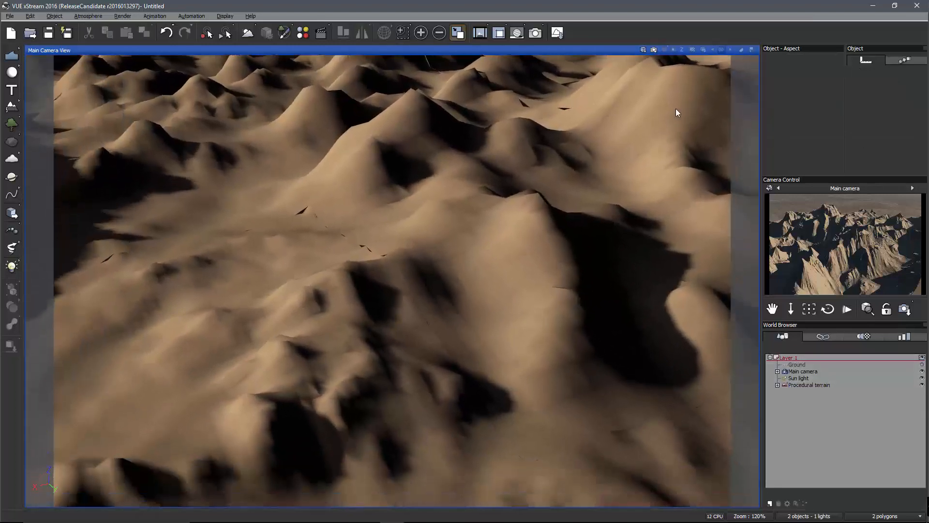
pyautogui.click(654, 48)
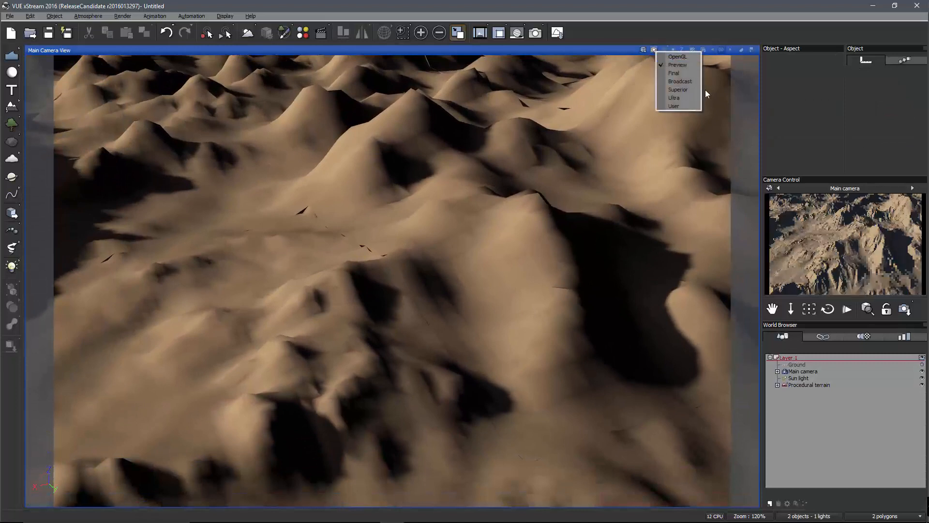
pyautogui.click(686, 74)
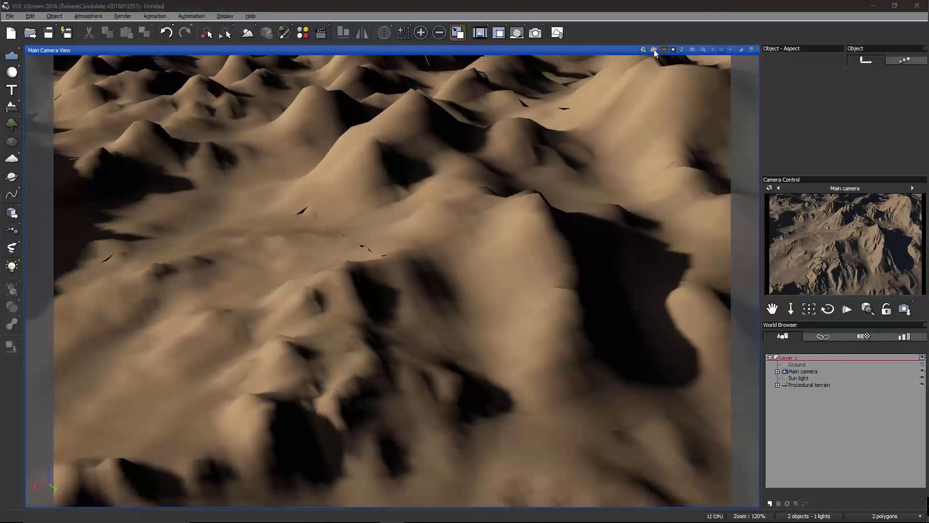
pyautogui.click(654, 49)
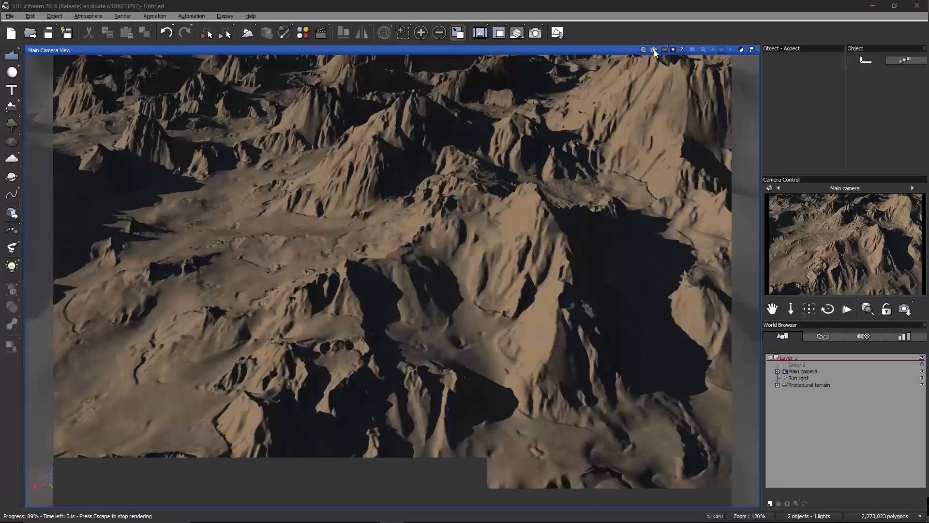
# Compare the render with the elevation map in Photoshop, return to VUE and dismiss the rendered image
pyautogui.hotkey('alt', 'Tab')
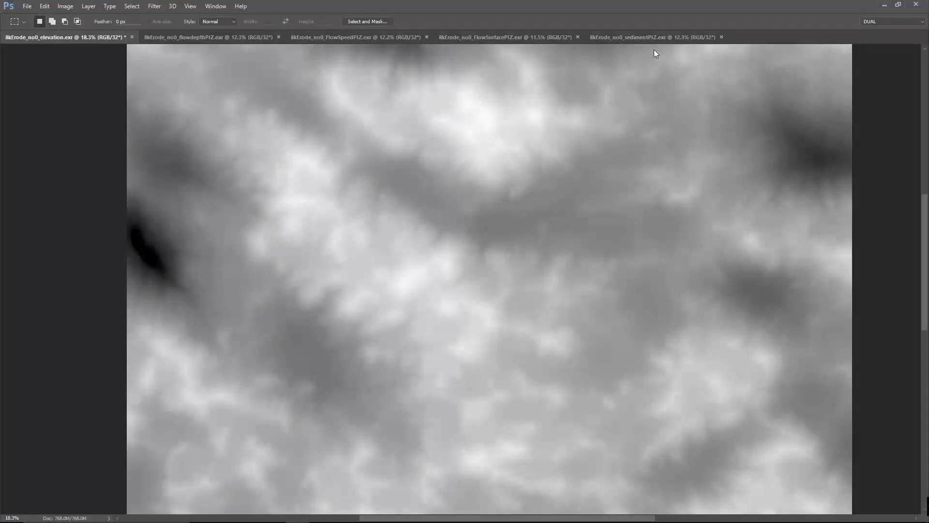
pyautogui.hotkey('alt', 'Tab')
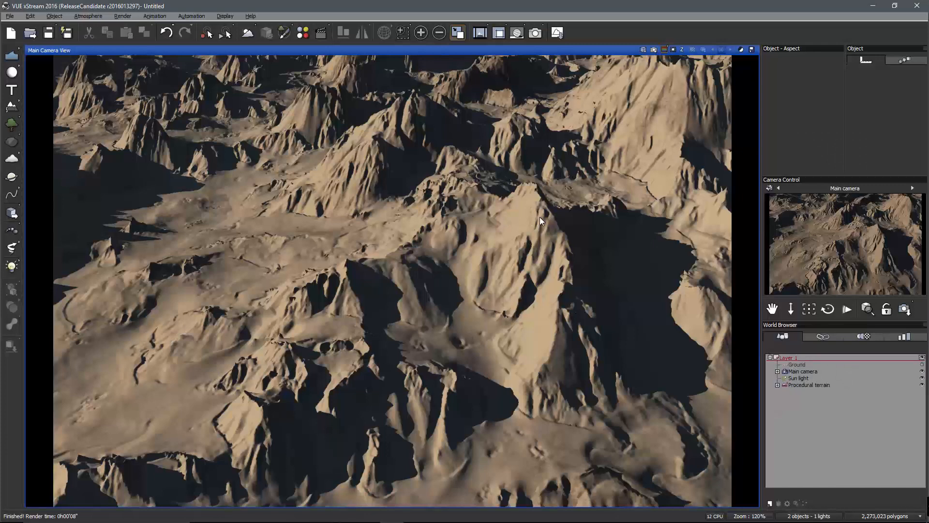
pyautogui.click(507, 262)
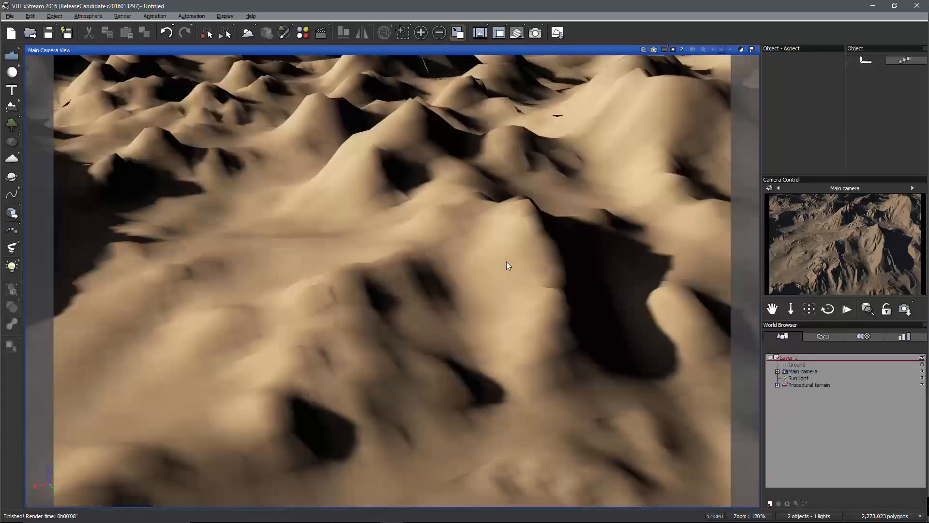
pyautogui.click(665, 50)
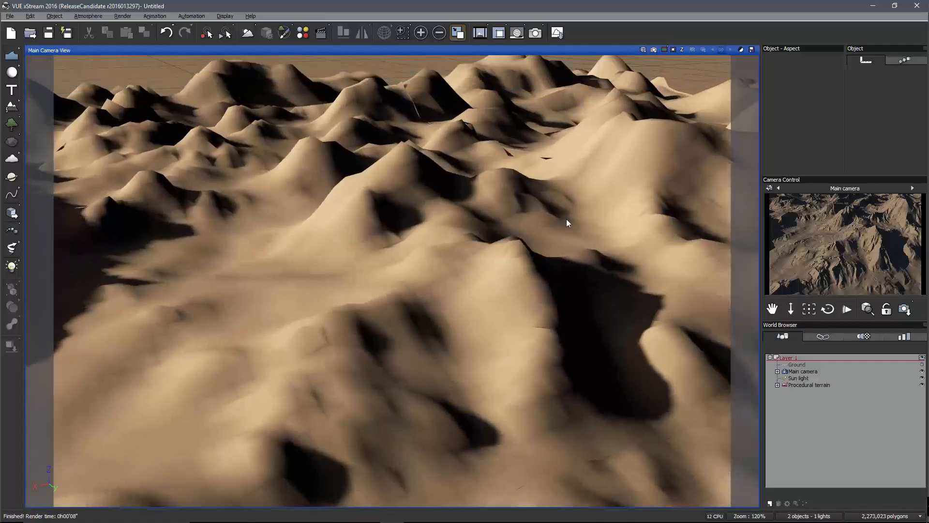
# Select the procedural terrain to view it from other angles, and add a standard terrain to the scene
pyautogui.click(568, 198)
pyautogui.moveTo(500, 299); pyautogui.dragTo(461, 326, button='right')
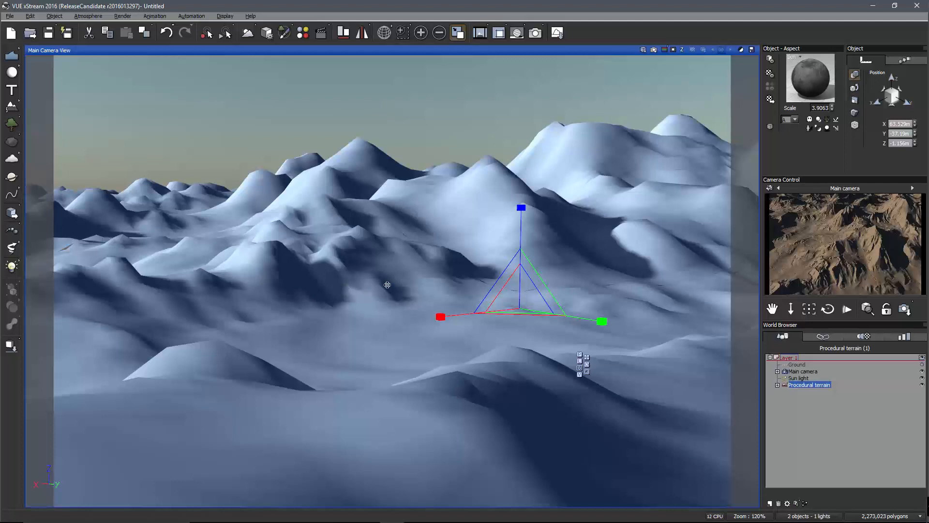
pyautogui.moveTo(475, 295); pyautogui.dragTo(213, 373, button='right')
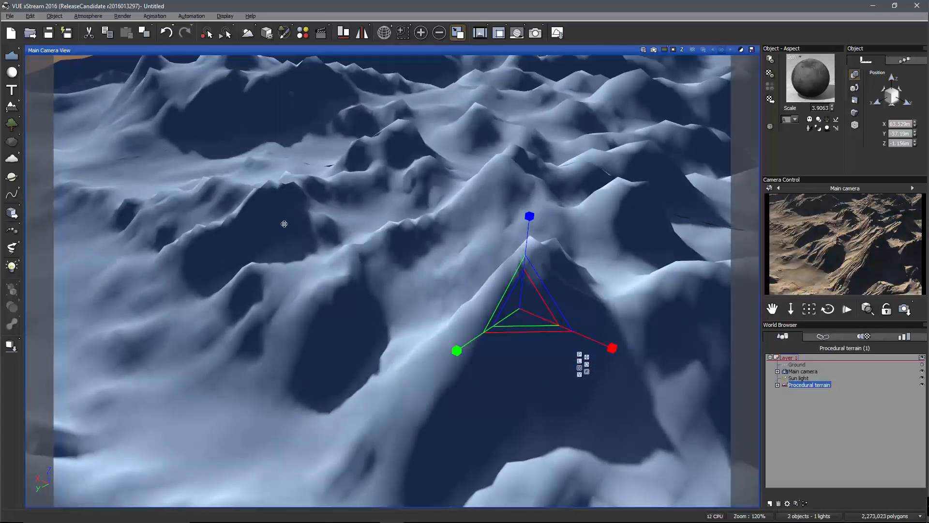
pyautogui.click(12, 107)
pyautogui.click(25, 112)
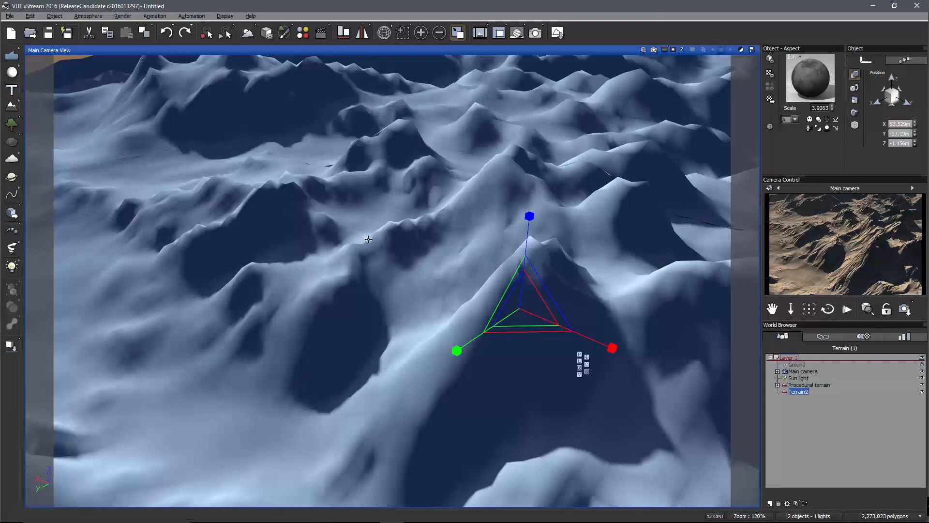
# Open the new standard terrain for editing and bring up its Altitude Production function graph
pyautogui.rightClick(156, 385)
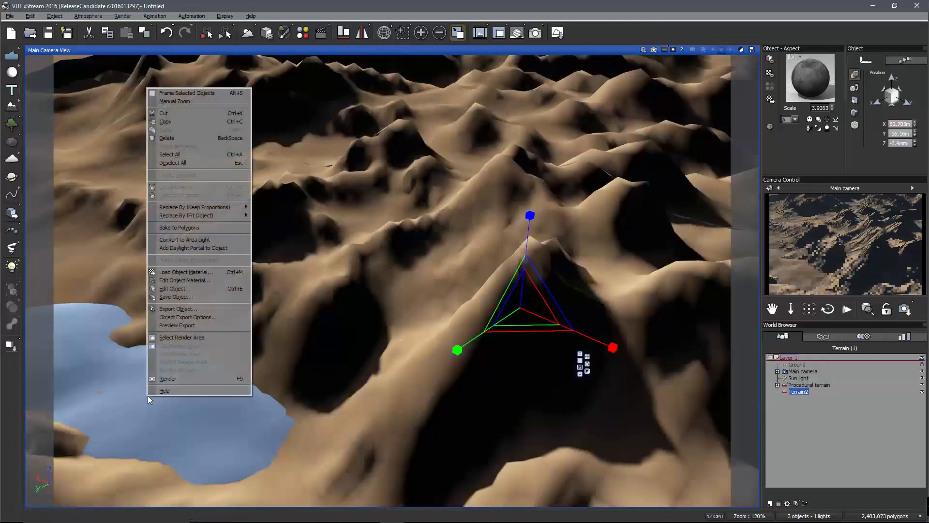
pyautogui.click(187, 288)
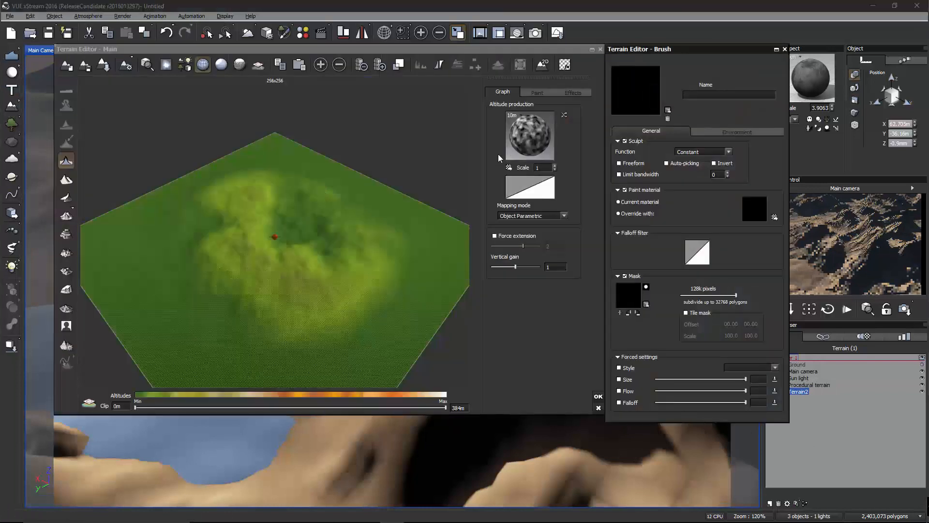
pyautogui.rightClick(525, 130)
pyautogui.click(544, 137)
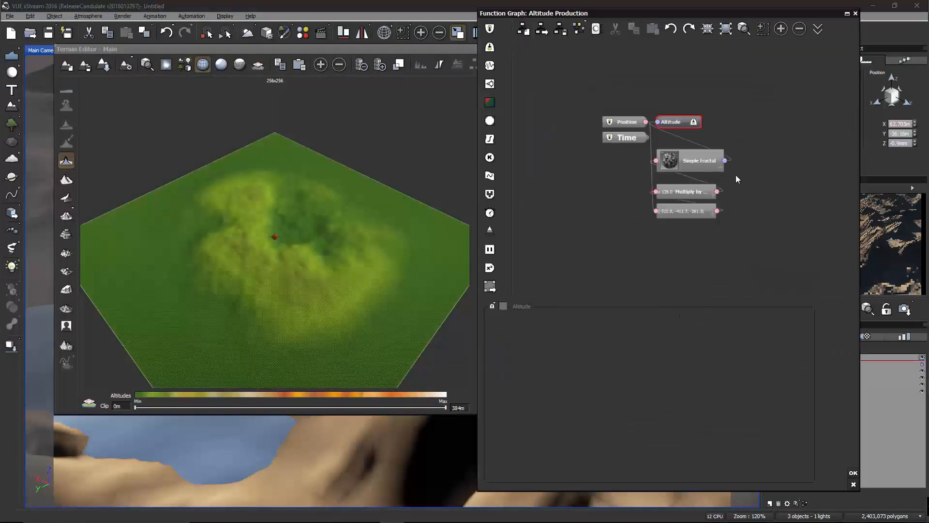
# Add an Erosion (Custom) heightfield node to the altitude graph and apply the Flow Channels preset to it
pyautogui.rightClick(672, 109)
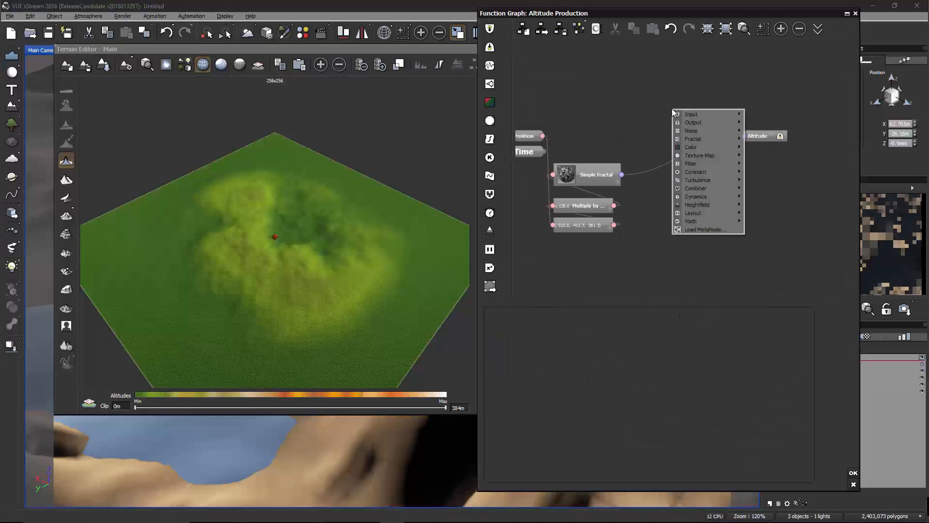
pyautogui.moveTo(709, 205)
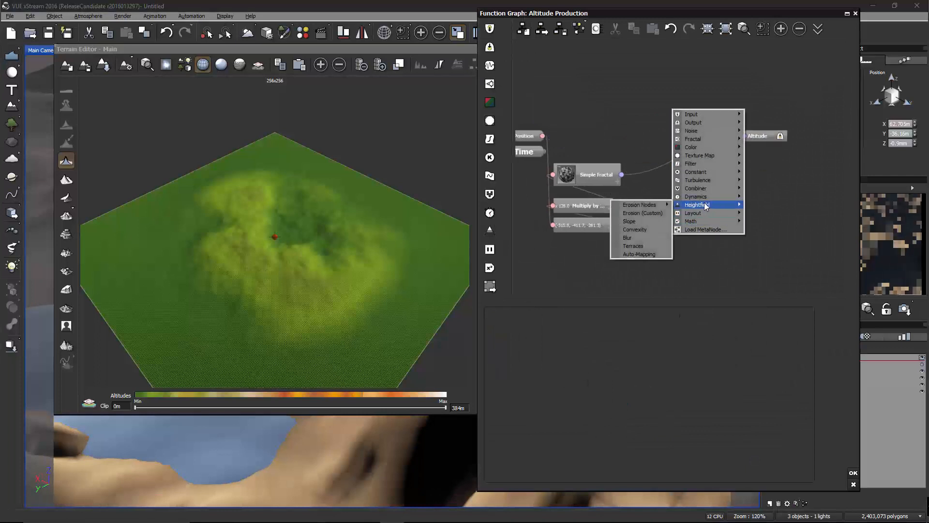
pyautogui.click(643, 214)
pyautogui.click(635, 331)
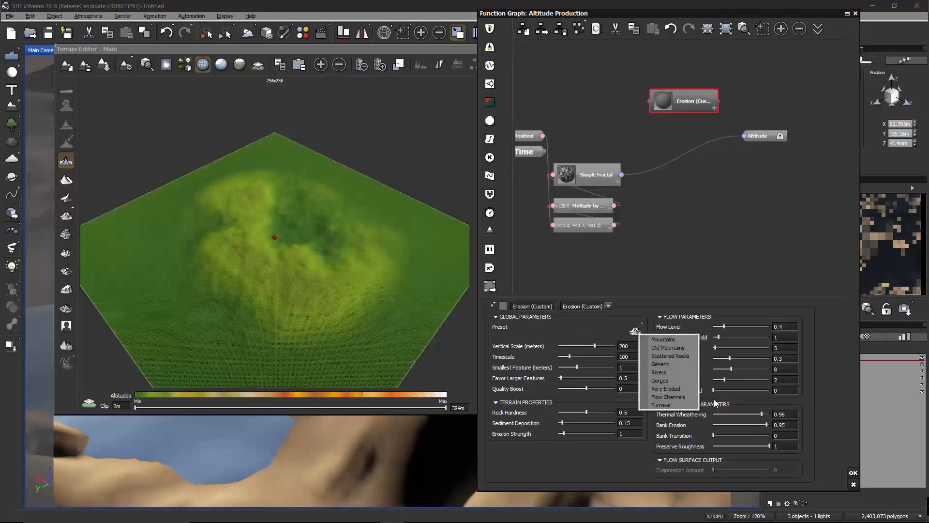
pyautogui.click(667, 397)
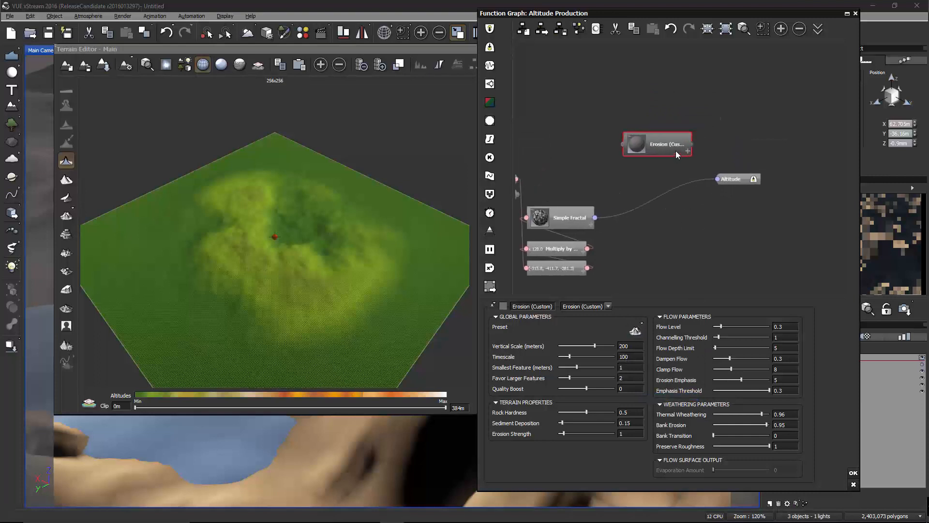
# Expand the Erosion node in the altitude graph and review its altitude, flow, sediment and displaced soil outputs
pyautogui.moveTo(676, 151); pyautogui.dragTo(630, 106)
pyautogui.moveTo(641, 137); pyautogui.dragTo(643, 167, button='middle')
pyautogui.scroll(1, 651, 188)
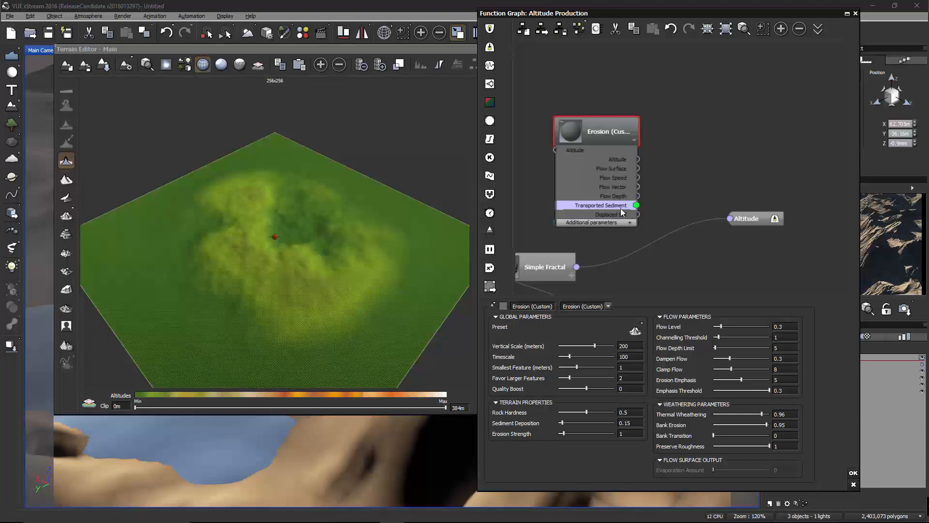
pyautogui.click(670, 213)
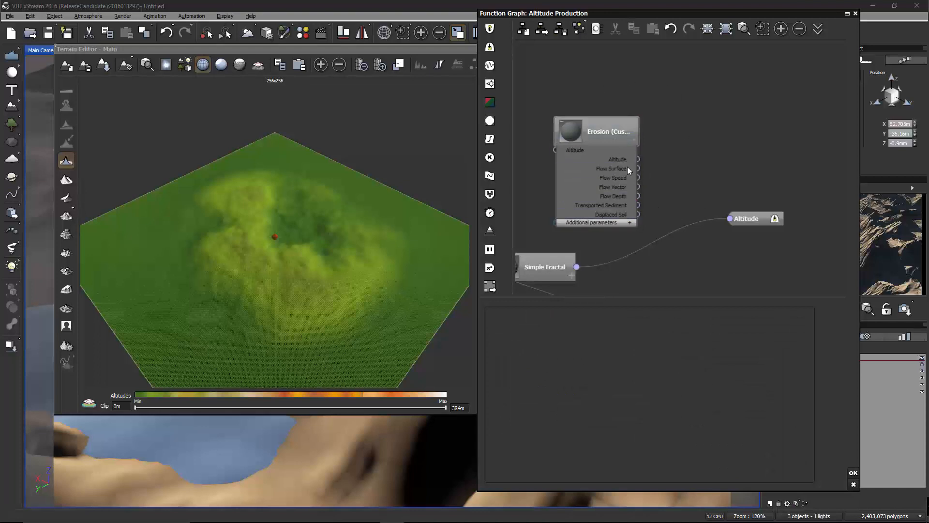
pyautogui.moveTo(678, 181); pyautogui.dragTo(647, 181, button='right')
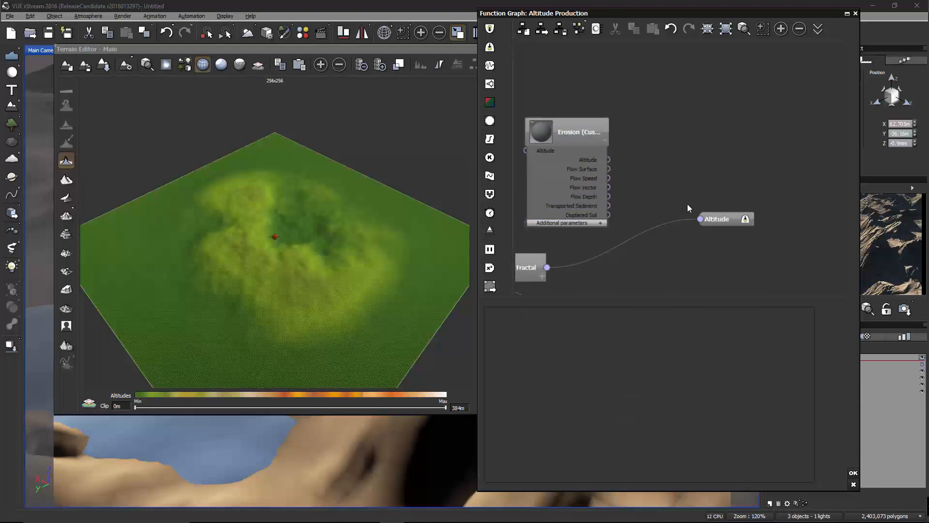
pyautogui.moveTo(640, 240); pyautogui.dragTo(671, 226, button='right')
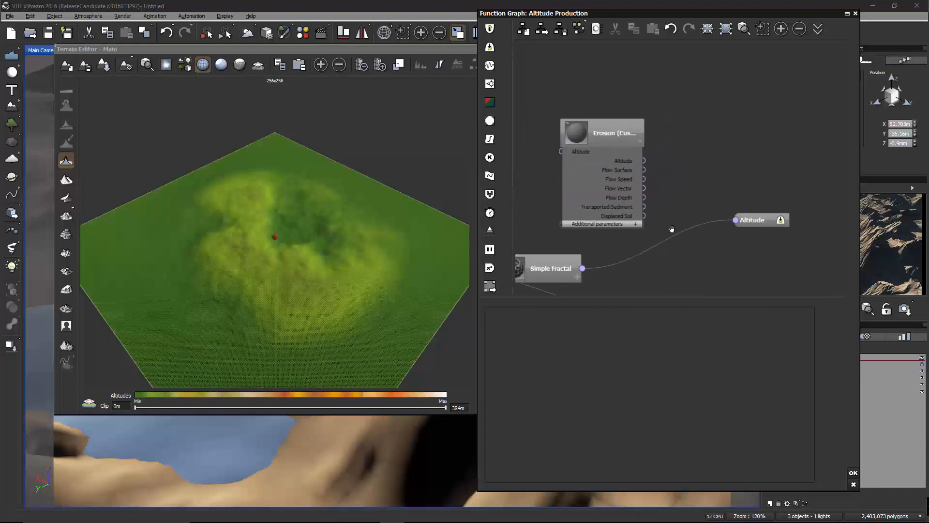
pyautogui.moveTo(643, 138); pyautogui.dragTo(628, 113)
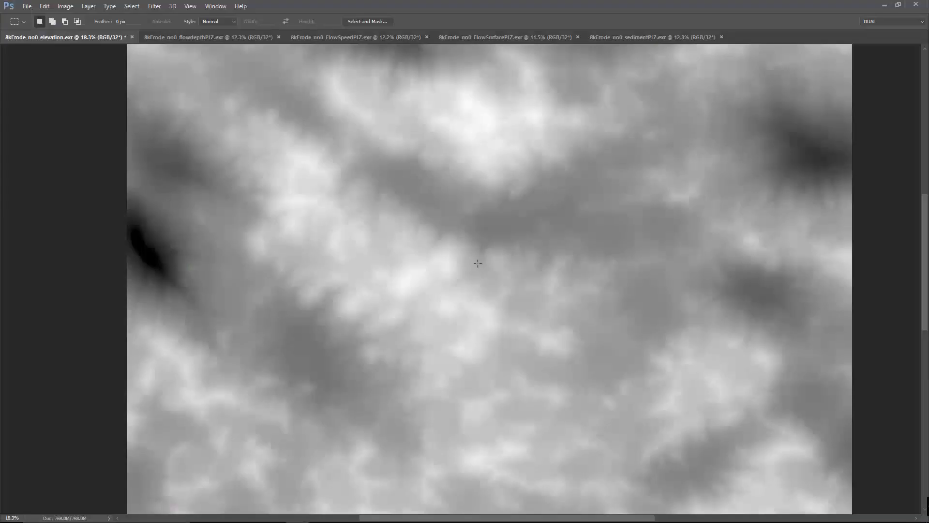
# Switch to Photoshop and compare the 8kErode_no0 elevation map with the FlowSurface map up close
pyautogui.keyDown('alt'); pyautogui.scroll(-3, 478, 261); pyautogui.keyUp('alt')
pyautogui.keyDown('alt'); pyautogui.scroll(2, 479, 255); pyautogui.keyUp('alt')
pyautogui.keyDown('alt'); pyautogui.scroll(-1, 477, 257); pyautogui.keyUp('alt')
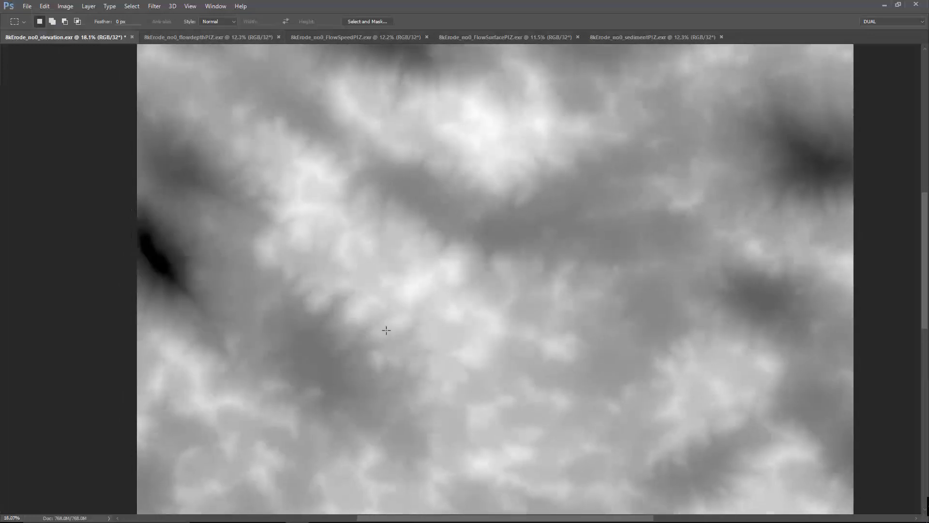
pyautogui.keyDown('alt'); pyautogui.scroll(-2, 419, 328); pyautogui.keyUp('alt')
pyautogui.keyDown('alt'); pyautogui.scroll(3, 421, 328); pyautogui.keyUp('alt')
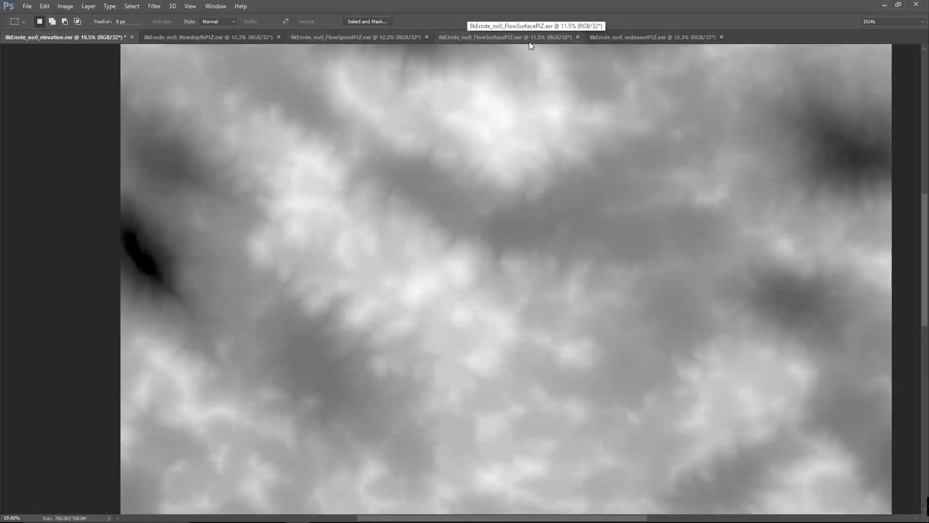
pyautogui.click(508, 37)
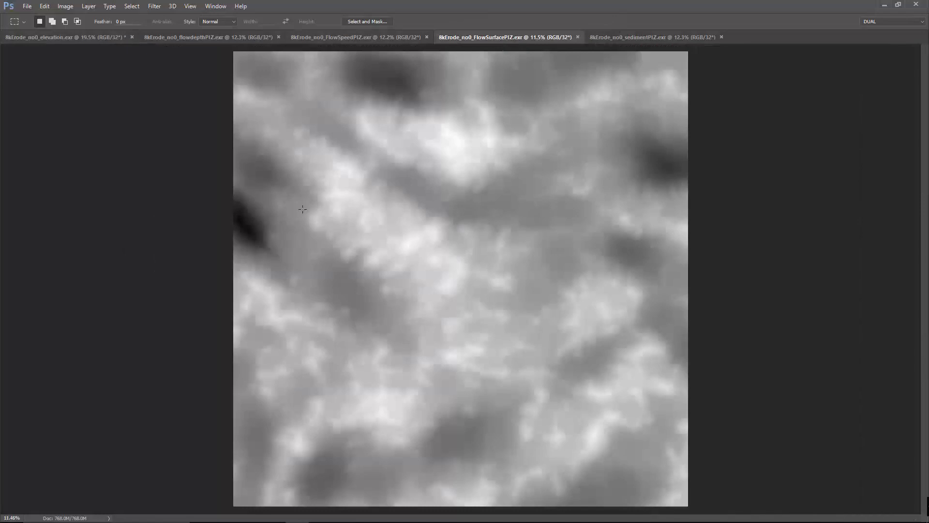
pyautogui.keyDown('alt'); pyautogui.scroll(2, 394, 210); pyautogui.keyUp('alt')
pyautogui.keyDown('alt'); pyautogui.scroll(3, 195, 241); pyautogui.keyUp('alt')
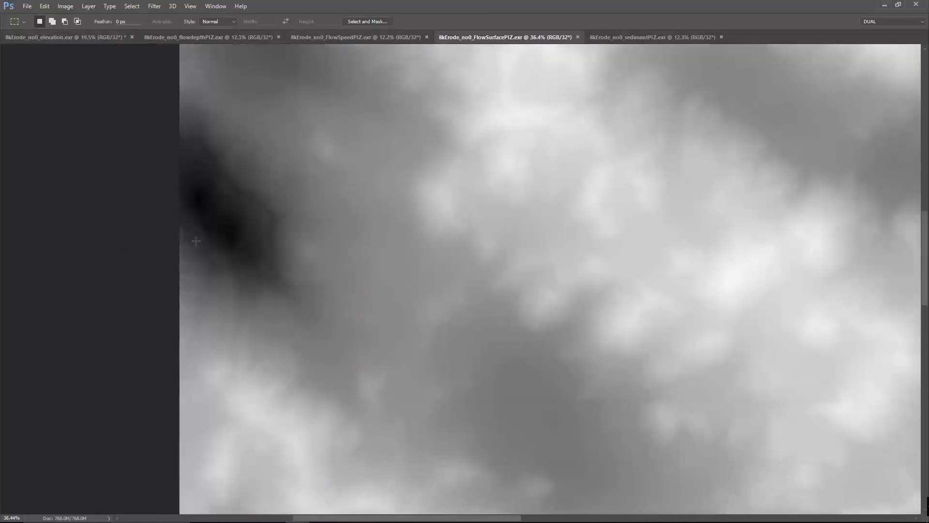
# Return to the elevation map and examine its darkest basin in detail and the map as a whole
pyautogui.click(92, 37)
pyautogui.keyDown('alt'); pyautogui.scroll(6, 141, 269); pyautogui.keyUp('alt')
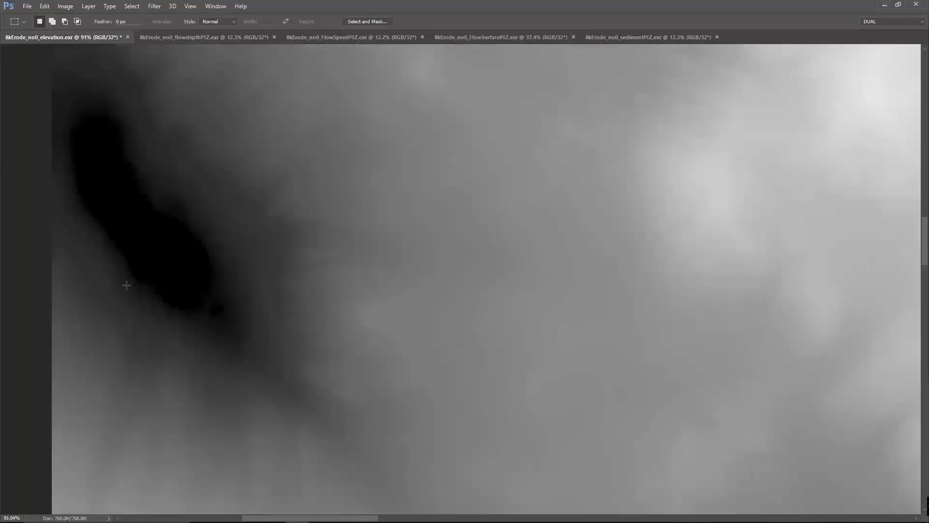
pyautogui.keyDown('alt'); pyautogui.scroll(-5, 273, 267); pyautogui.keyUp('alt')
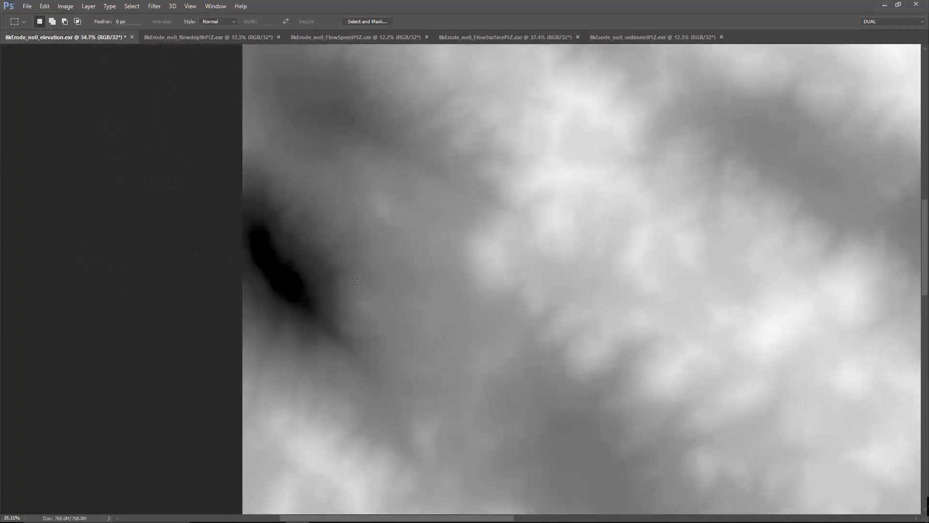
pyautogui.keyDown('alt'); pyautogui.scroll(-1, 359, 281); pyautogui.keyUp('alt')
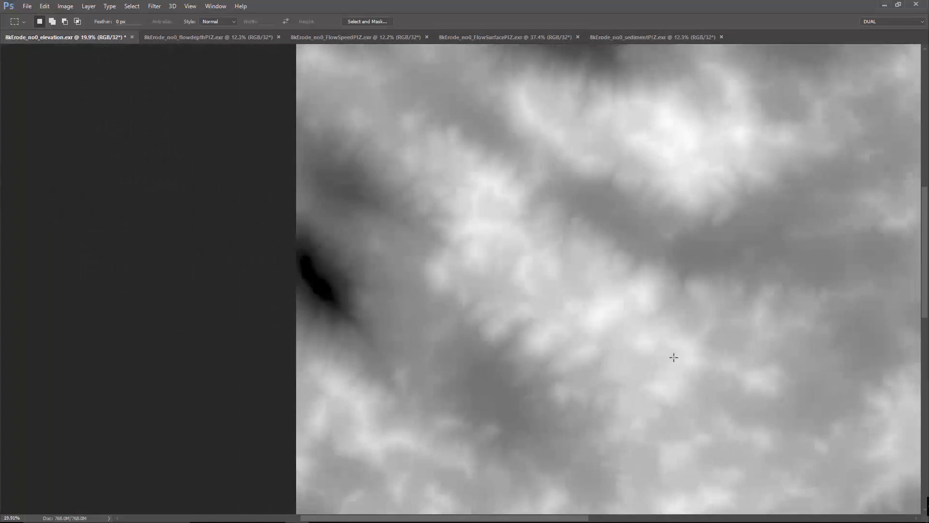
pyautogui.moveTo(484, 279); pyautogui.dragTo(226, 283)
pyautogui.keyDown('alt'); pyautogui.scroll(-4, 497, 301); pyautogui.keyUp('alt')
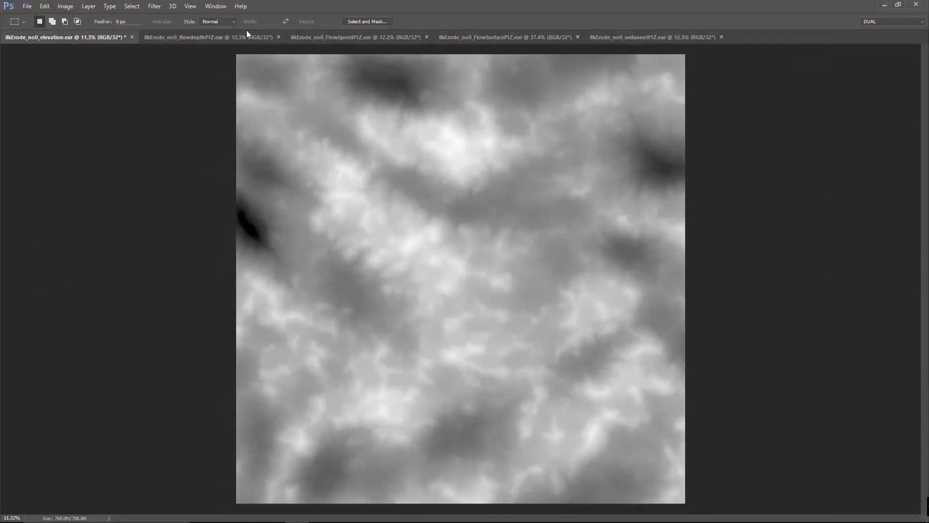
# Show the 8kErode_no0 flow depth map and examine its branching channels at several magnifications
pyautogui.click(230, 37)
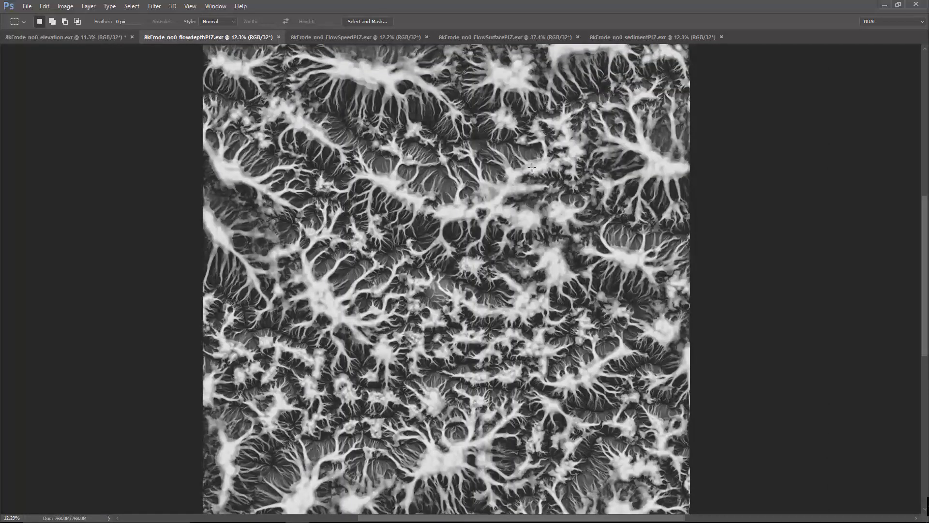
pyautogui.keyDown('alt'); pyautogui.scroll(3, 465, 225); pyautogui.keyUp('alt')
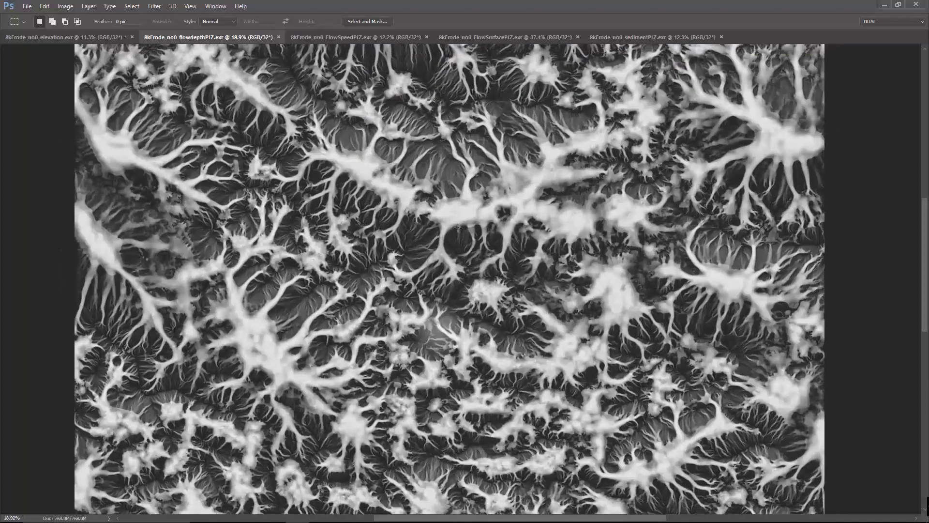
pyautogui.keyDown('alt'); pyautogui.scroll(10, 439, 287); pyautogui.keyUp('alt')
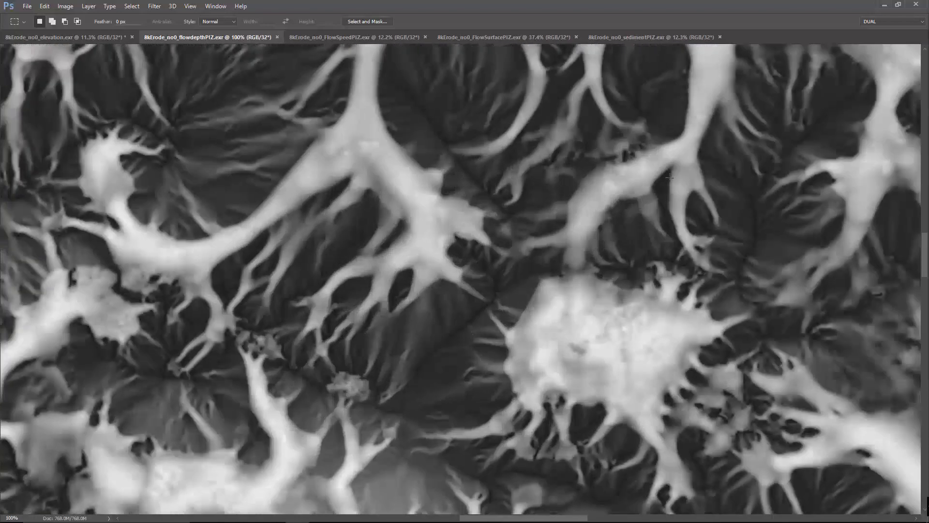
pyautogui.keyDown('alt'); pyautogui.scroll(-3, 670, 177); pyautogui.keyUp('alt')
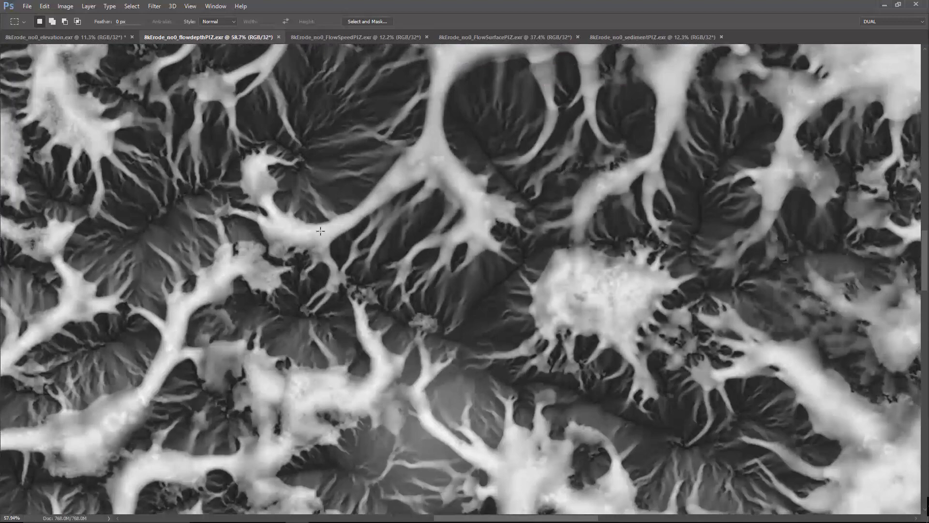
pyautogui.keyDown('alt'); pyautogui.scroll(1, 501, 280); pyautogui.keyUp('alt')
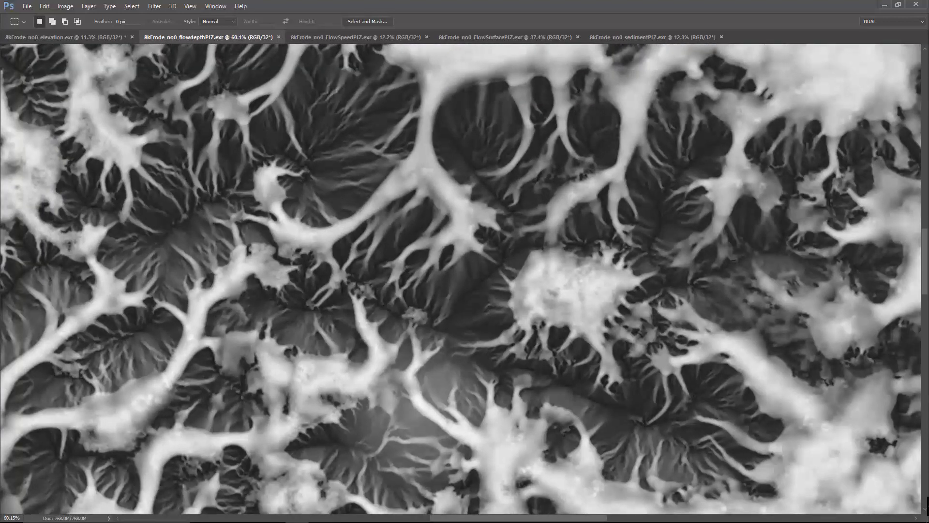
pyautogui.moveTo(501, 184); pyautogui.dragTo(585, 443)
pyautogui.moveTo(435, 203); pyautogui.dragTo(779, 58)
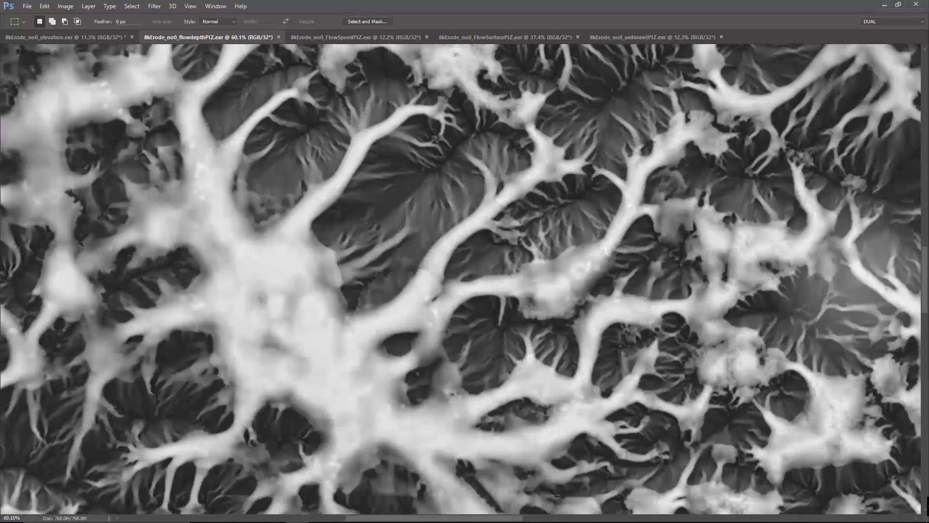
pyautogui.moveTo(726, 387); pyautogui.dragTo(437, 285)
pyautogui.keyDown('alt'); pyautogui.scroll(1, 882, 390); pyautogui.keyUp('alt')
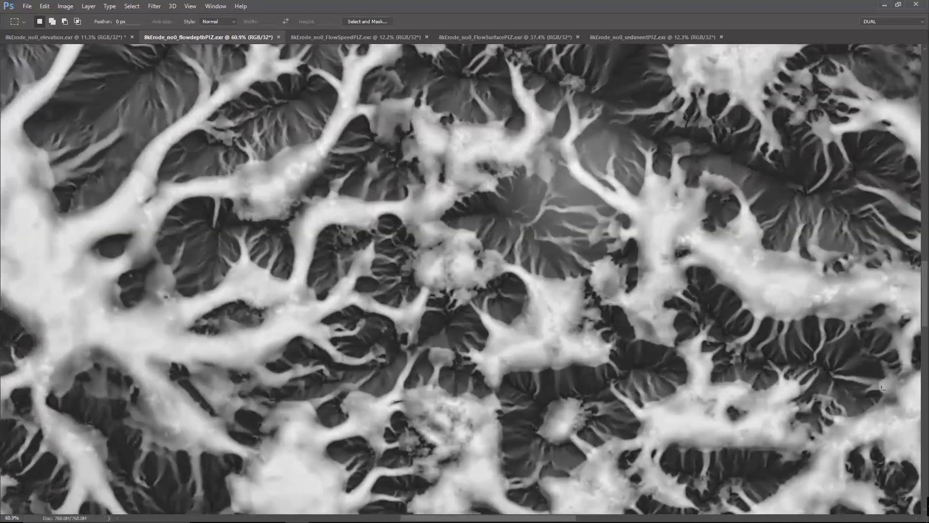
pyautogui.keyDown('alt'); pyautogui.scroll(-5, 882, 390); pyautogui.keyUp('alt')
pyautogui.keyDown('alt'); pyautogui.scroll(-1, 784, 390); pyautogui.keyUp('alt')
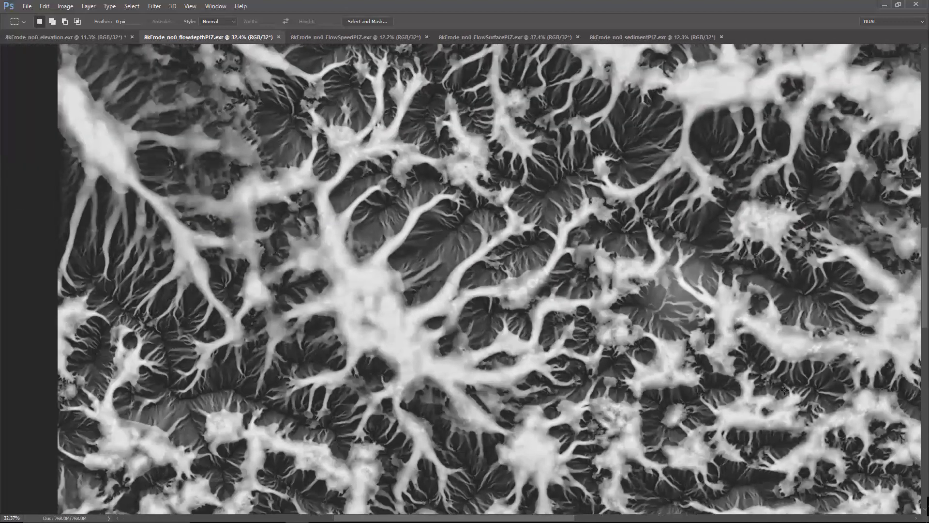
pyautogui.keyDown('alt'); pyautogui.scroll(-3, 576, 388); pyautogui.keyUp('alt')
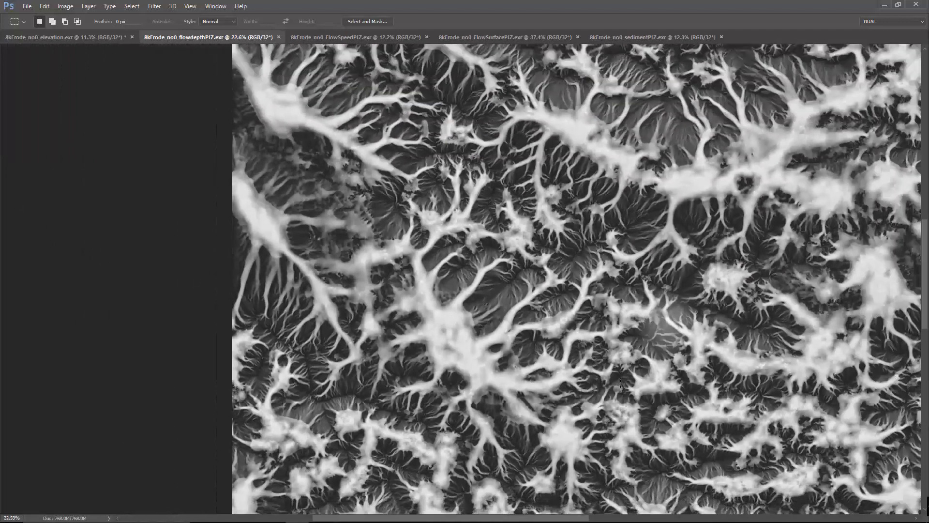
pyautogui.keyDown('alt'); pyautogui.scroll(6, 486, 259); pyautogui.keyUp('alt')
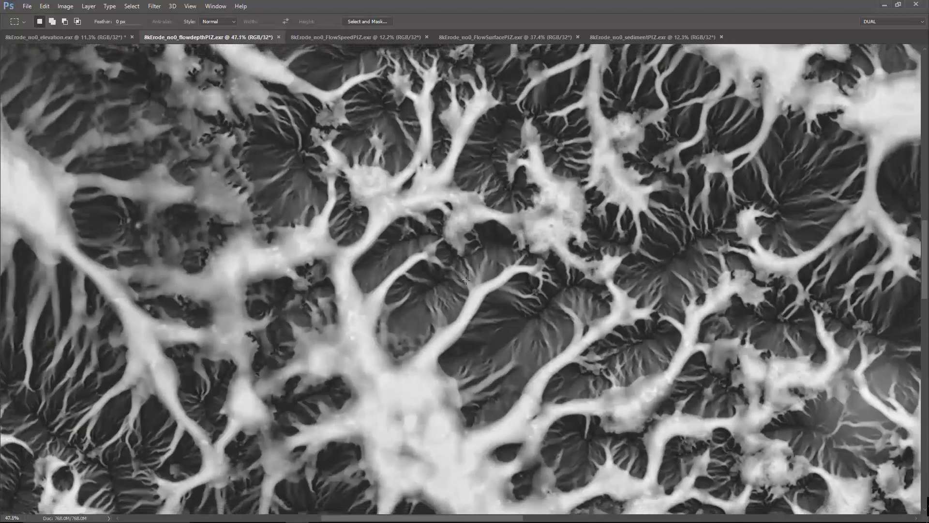
pyautogui.keyDown('alt'); pyautogui.scroll(-2, 683, 285); pyautogui.keyUp('alt')
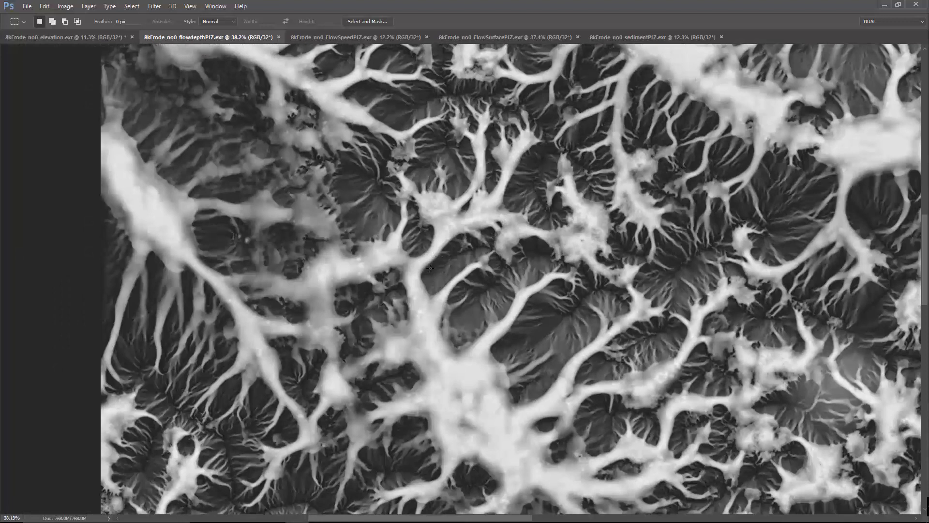
# Preview a Levels adjustment with midtones at 0.61 on the flow depth map and discard it
pyautogui.hotkey('ctrl', 'l')
pyautogui.moveTo(527, 211); pyautogui.dragTo(494, 209)
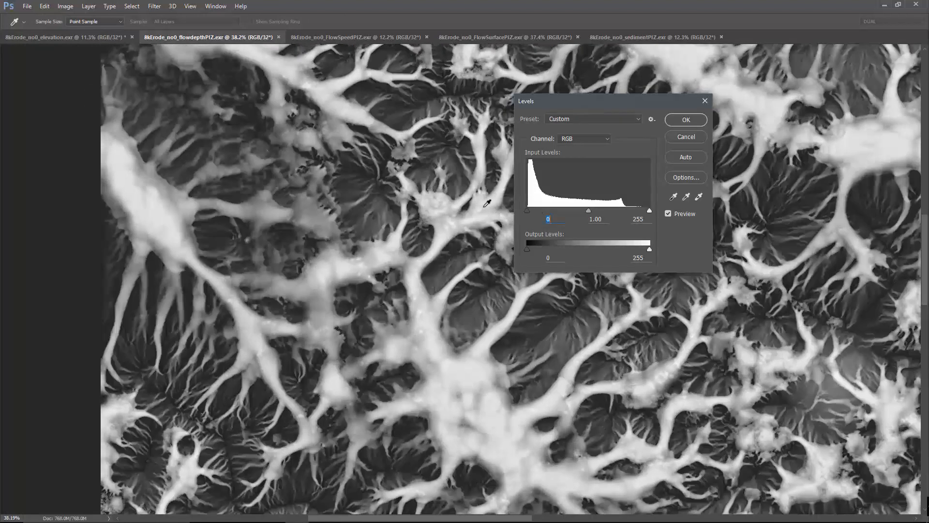
pyautogui.moveTo(578, 211); pyautogui.dragTo(608, 211)
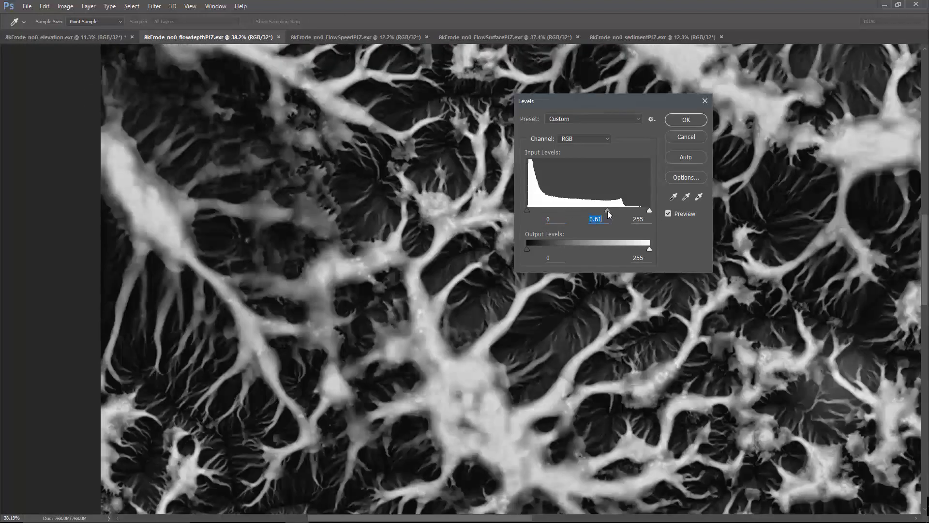
pyautogui.click(687, 136)
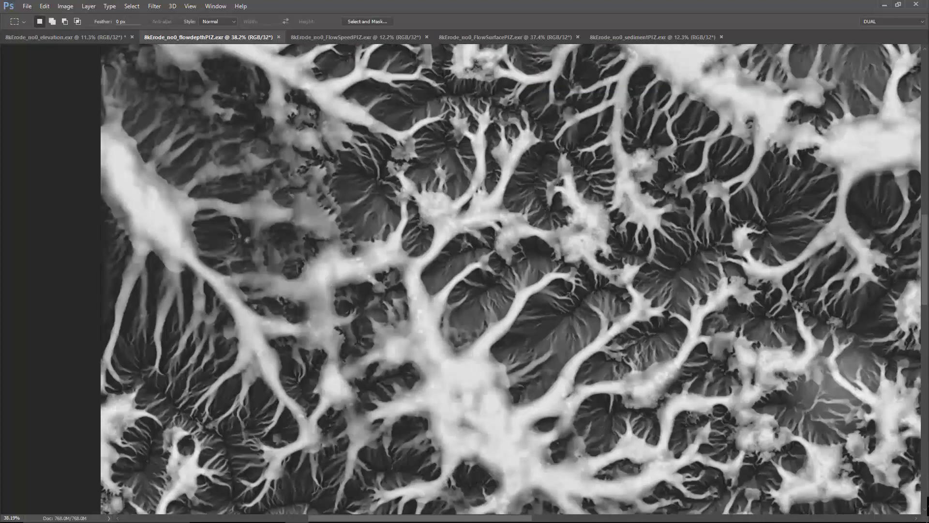
# Examine the flow depth map's channels up close and as a whole, and compare them with the elevation map
pyautogui.keyDown('alt'); pyautogui.scroll(1, 324, 315); pyautogui.keyUp('alt')
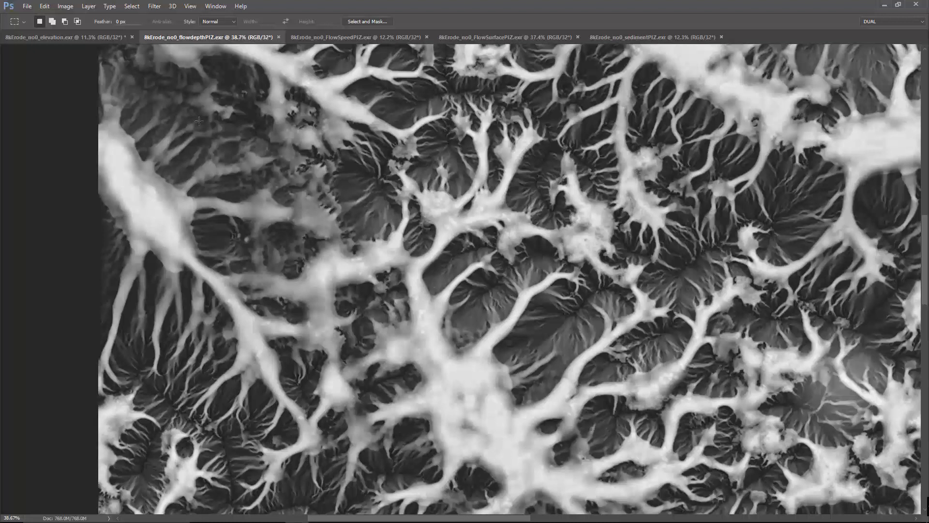
pyautogui.moveTo(517, 308); pyautogui.dragTo(361, 337)
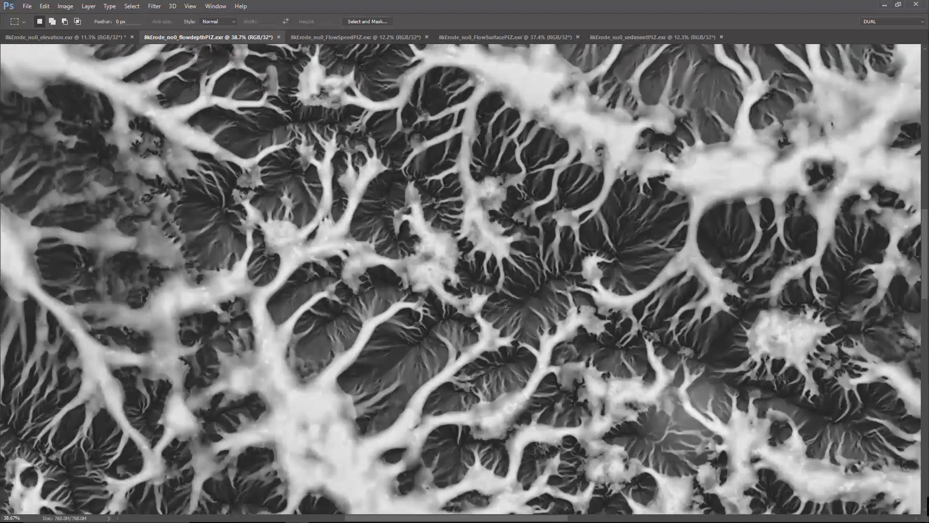
pyautogui.keyDown('alt'); pyautogui.scroll(-1, 505, 307); pyautogui.keyUp('alt')
pyautogui.keyDown('alt'); pyautogui.scroll(-2, 512, 317); pyautogui.keyUp('alt')
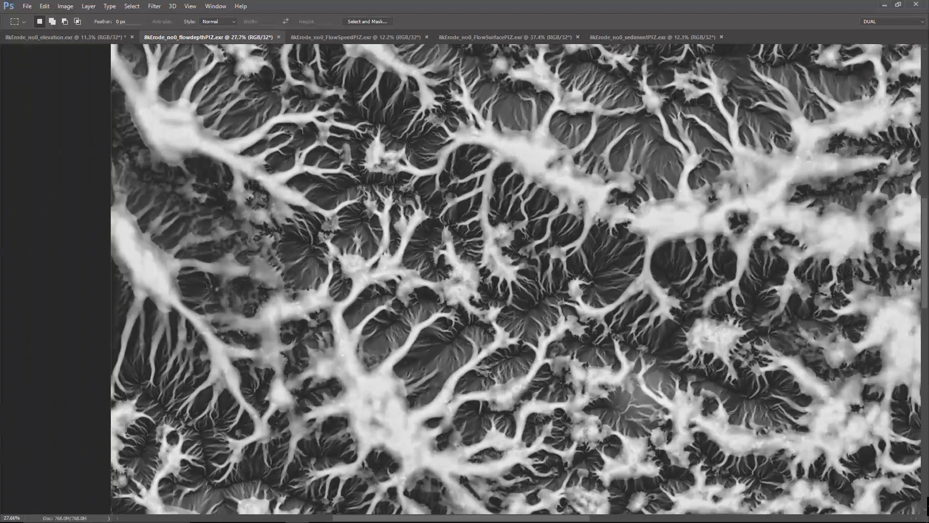
pyautogui.keyDown('alt'); pyautogui.scroll(-4, 440, 265); pyautogui.keyUp('alt')
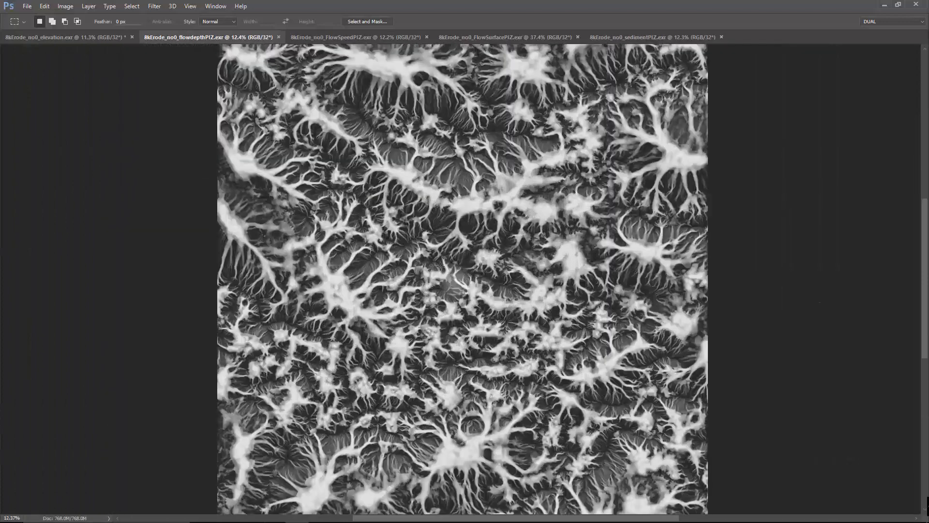
pyautogui.click(100, 38)
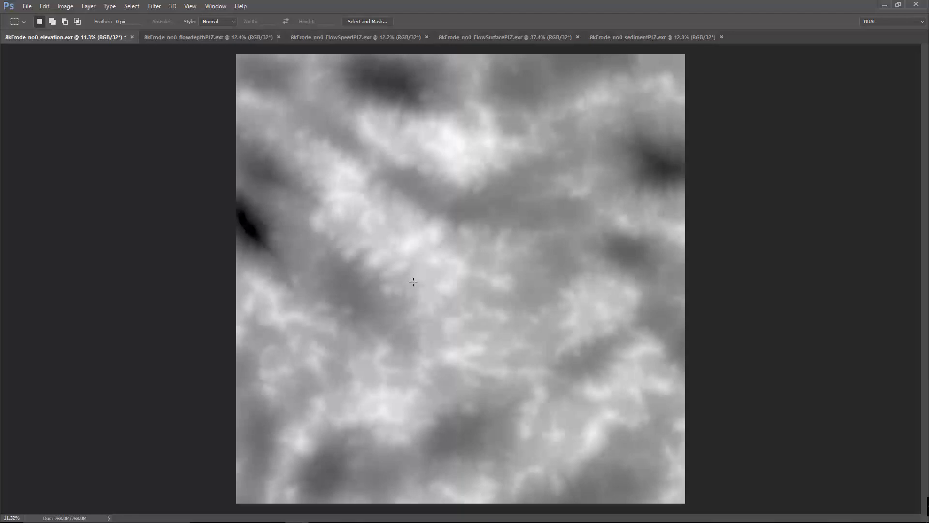
pyautogui.keyDown('alt'); pyautogui.scroll(-1, 312, 87); pyautogui.keyUp('alt')
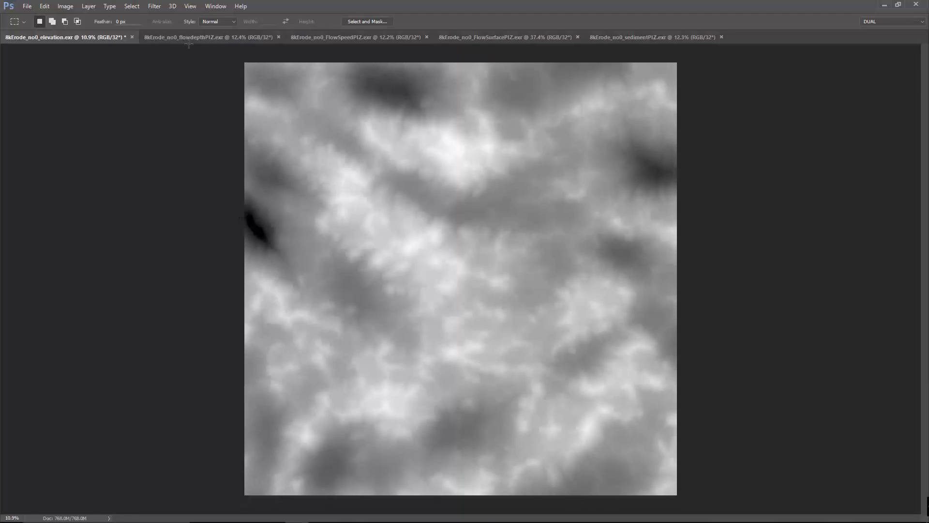
# Show the 8kErode_no0 FlowSpeed map and examine it from 100% magnification out to a wider view
pyautogui.click(338, 39)
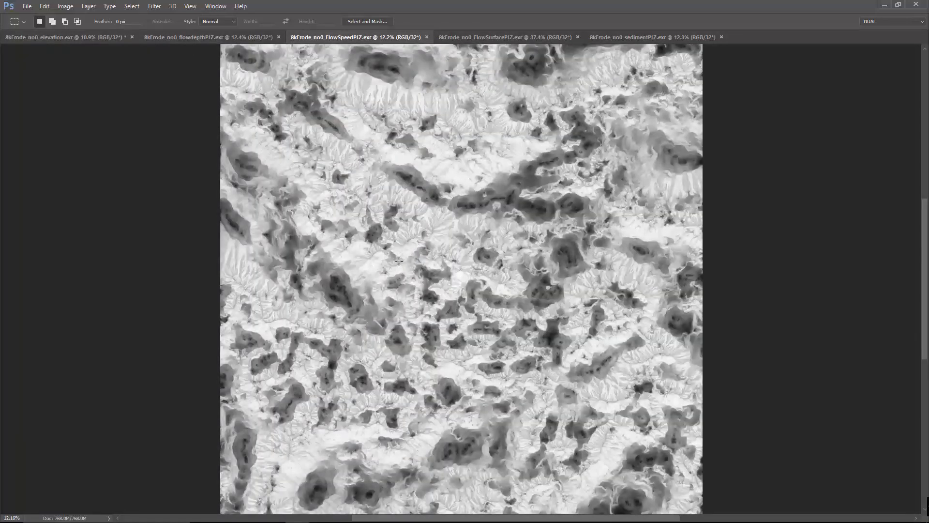
pyautogui.hotkey('ctrl', '1')
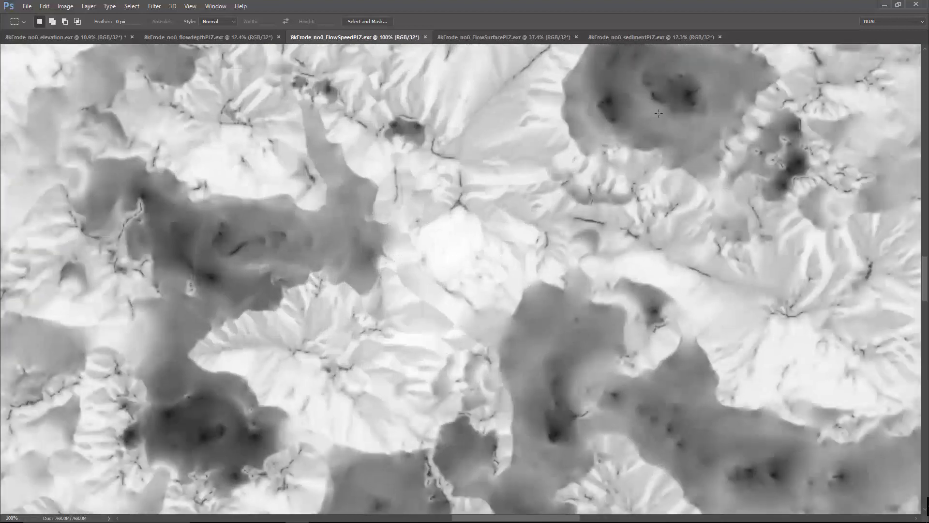
pyautogui.keyDown('alt'); pyautogui.scroll(-5, 442, 334); pyautogui.keyUp('alt')
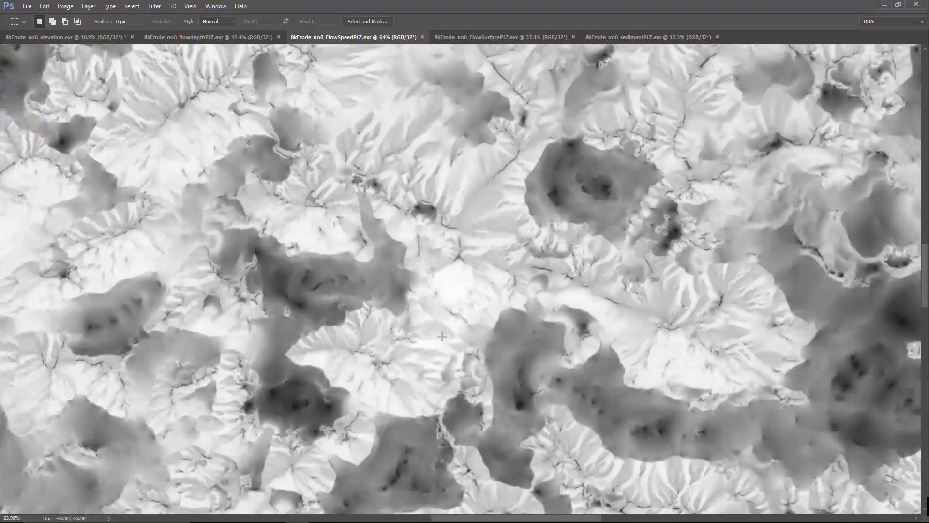
pyautogui.keyDown('alt'); pyautogui.scroll(-1, 442, 336); pyautogui.keyUp('alt')
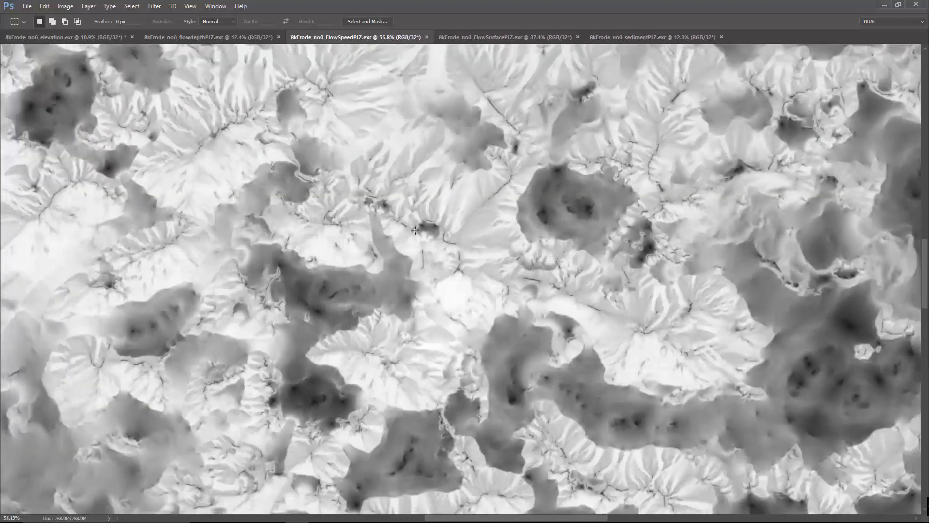
pyautogui.keyDown('alt'); pyautogui.scroll(-2, 416, 230); pyautogui.keyUp('alt')
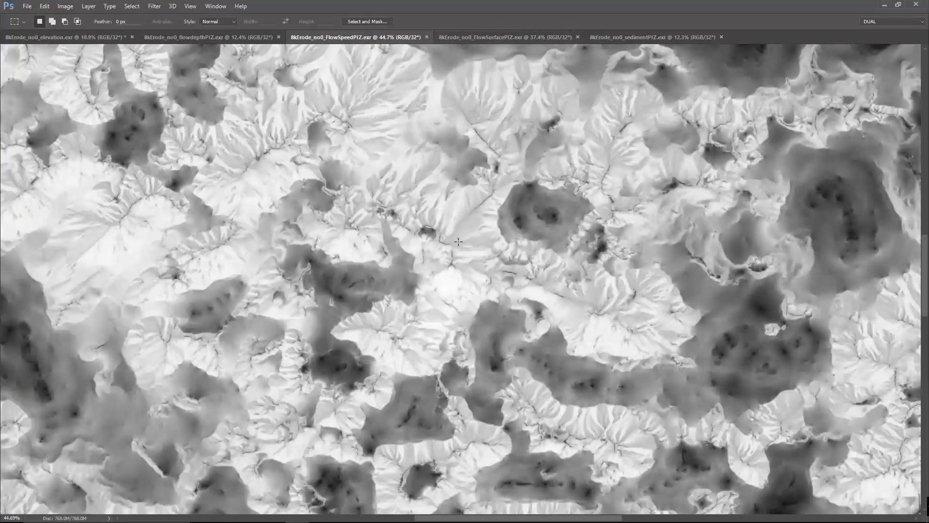
pyautogui.keyDown('alt'); pyautogui.scroll(-5, 459, 241); pyautogui.keyUp('alt')
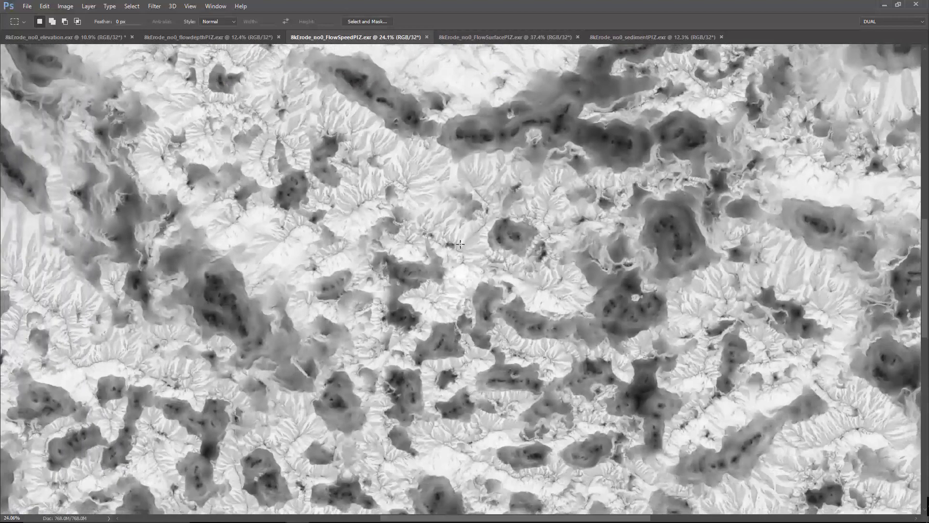
pyautogui.keyDown('alt'); pyautogui.scroll(-1, 483, 174); pyautogui.keyUp('alt')
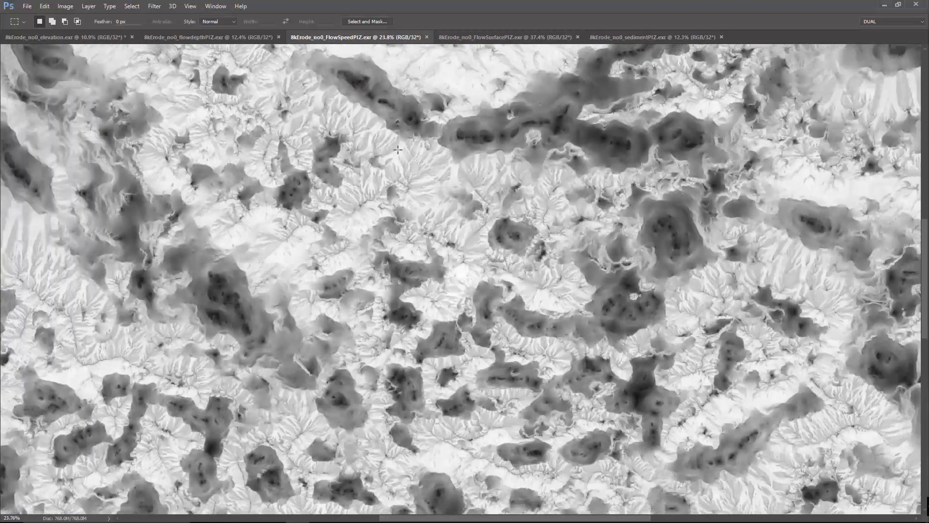
pyautogui.moveTo(647, 287)
pyautogui.mouseDown()
pyautogui.moveTo(656, 513)
pyautogui.moveTo(655, 64)
pyautogui.moveTo(653, 286)
pyautogui.mouseUp()
pyautogui.keyDown('alt'); pyautogui.scroll(-2, 436, 52); pyautogui.keyUp('alt')
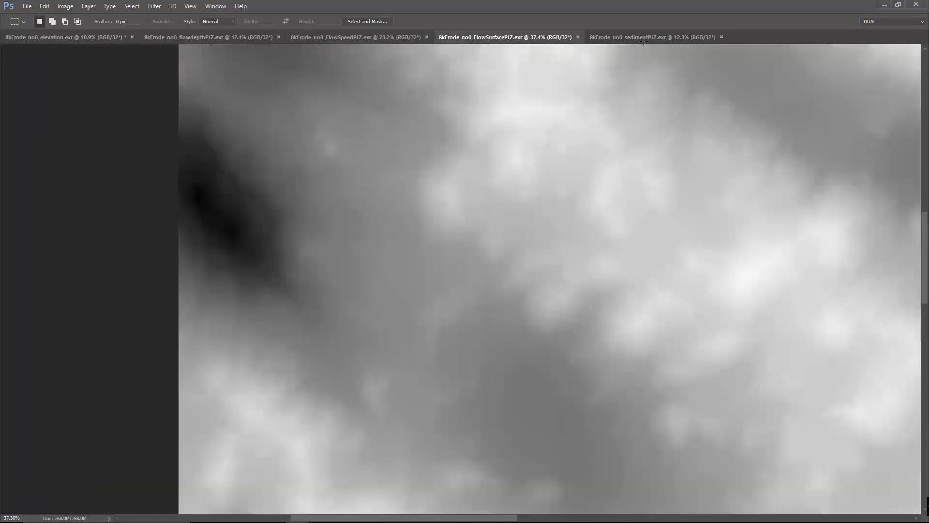
# Show the 8kErode_no0 sediment map and apply Levels with the black input level at 134
pyautogui.click(664, 37)
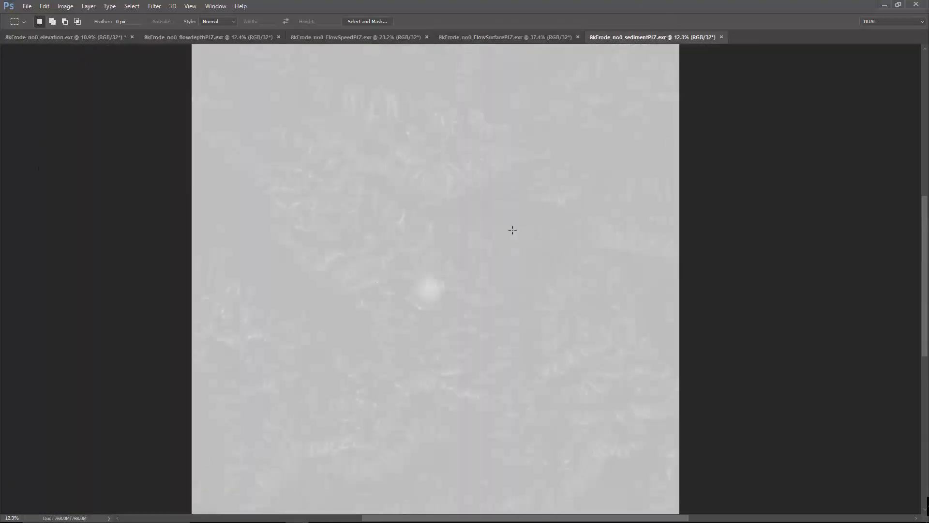
pyautogui.keyDown('alt'); pyautogui.scroll(5, 456, 299); pyautogui.keyUp('alt')
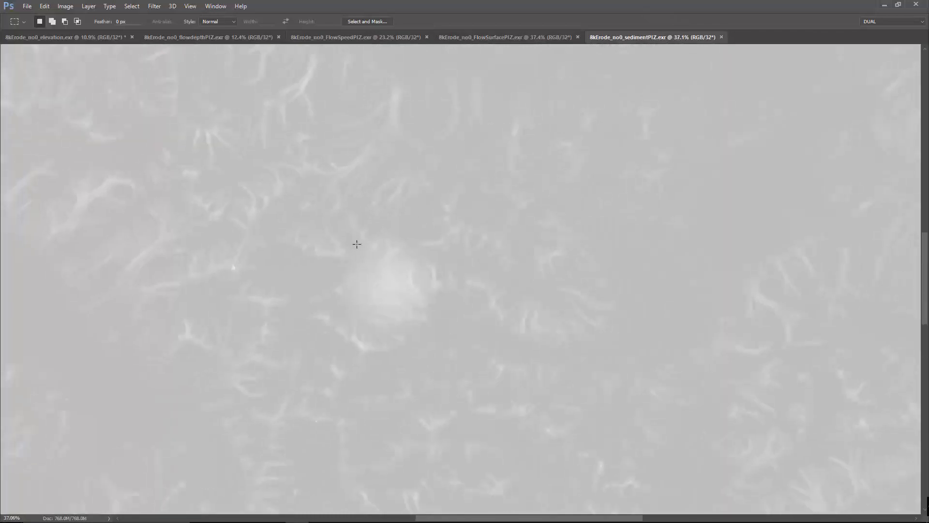
pyautogui.hotkey('ctrl', 'l')
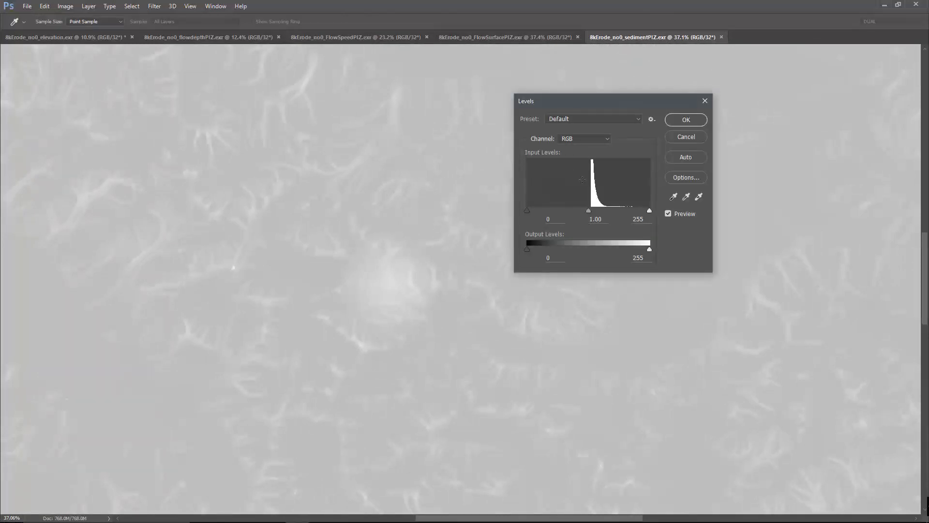
pyautogui.moveTo(528, 211); pyautogui.dragTo(592, 220)
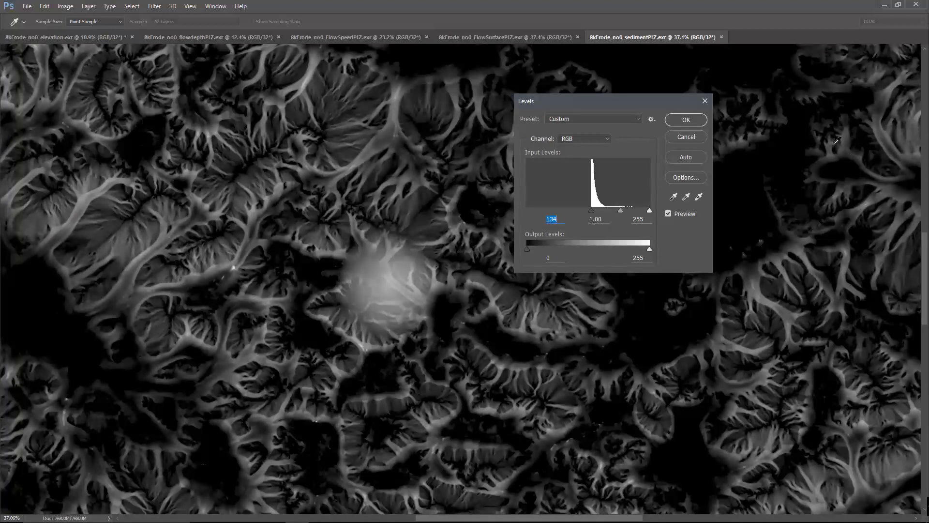
pyautogui.click(686, 119)
pyautogui.press('m')
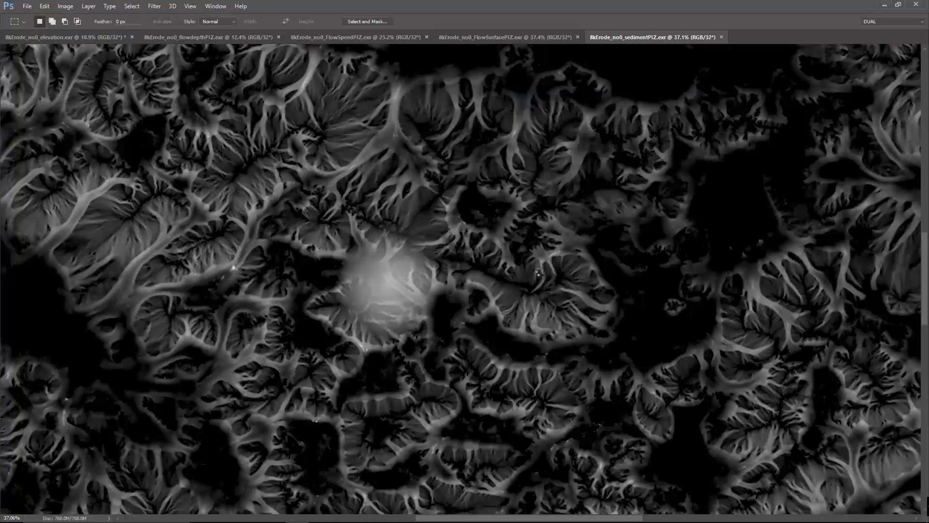
# Examine the adjusted sediment map's branching deposits and the bright round area near its center at several magnifications
pyautogui.keyDown('alt'); pyautogui.scroll(-2, 525, 299); pyautogui.keyUp('alt')
pyautogui.keyDown('alt'); pyautogui.scroll(-3, 524, 298); pyautogui.keyUp('alt')
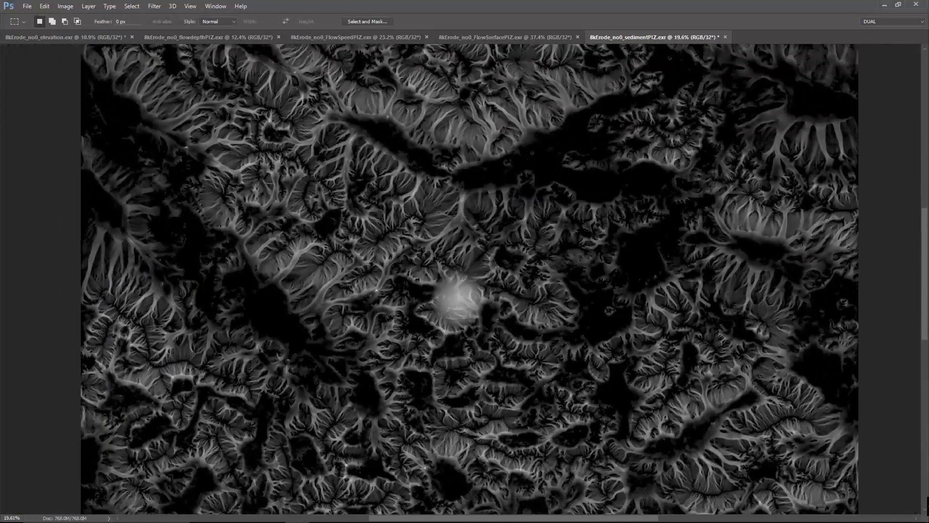
pyautogui.keyDown('alt'); pyautogui.scroll(3, 400, 363); pyautogui.keyUp('alt')
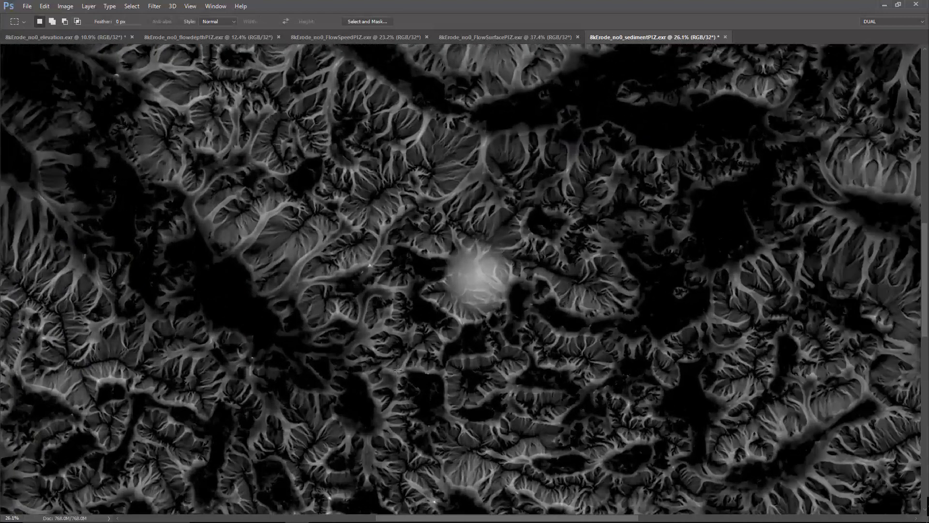
pyautogui.keyDown('alt'); pyautogui.scroll(-2, 506, 402); pyautogui.keyUp('alt')
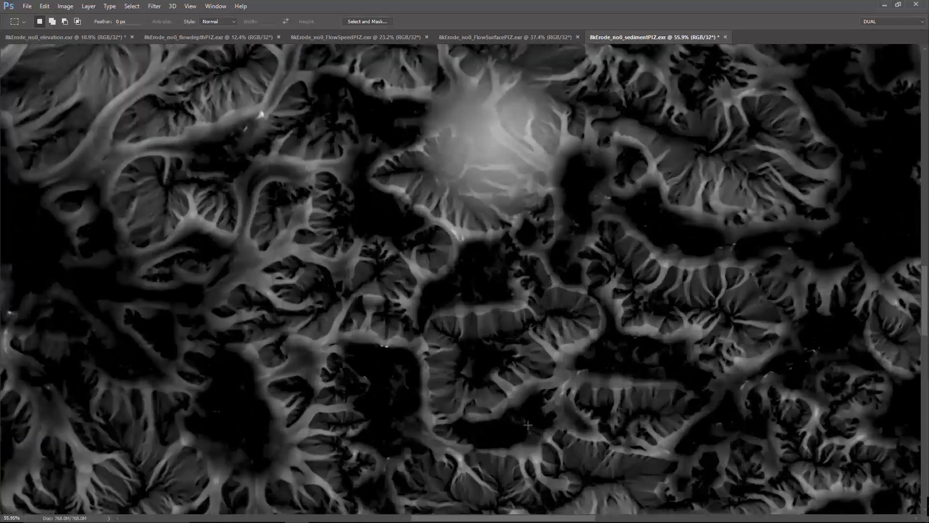
pyautogui.keyDown('alt'); pyautogui.scroll(-1, 579, 365); pyautogui.keyUp('alt')
pyautogui.keyDown('alt'); pyautogui.scroll(-1, 579, 365); pyautogui.keyUp('alt')
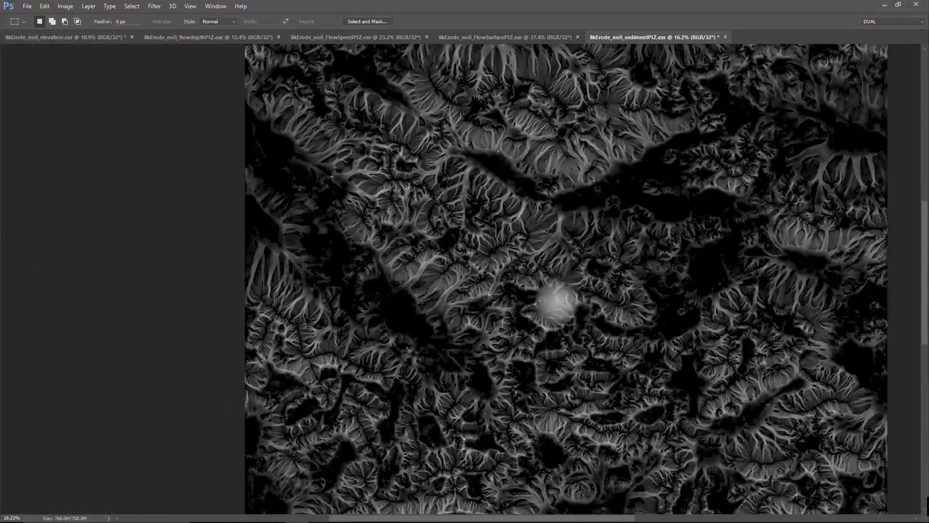
pyautogui.keyDown('alt'); pyautogui.scroll(1, 598, 367); pyautogui.keyUp('alt')
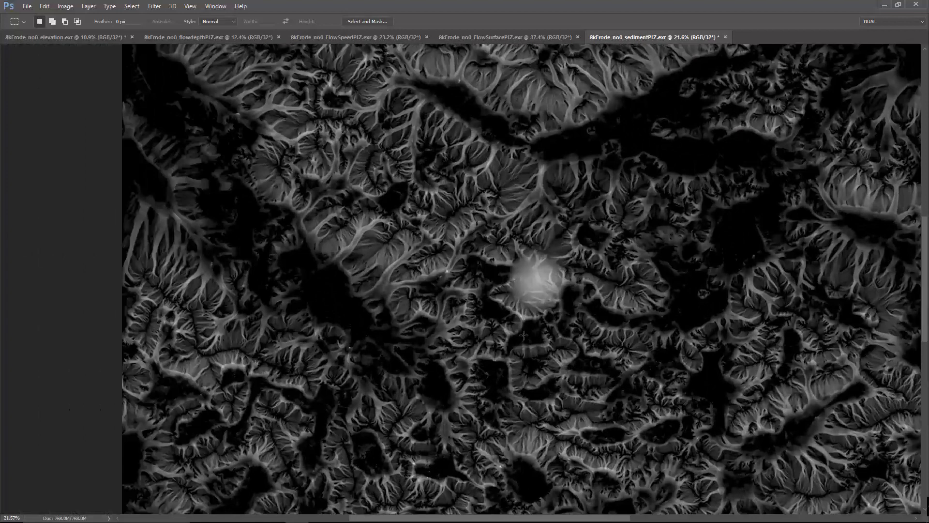
pyautogui.keyDown('alt'); pyautogui.scroll(4, 545, 282); pyautogui.keyUp('alt')
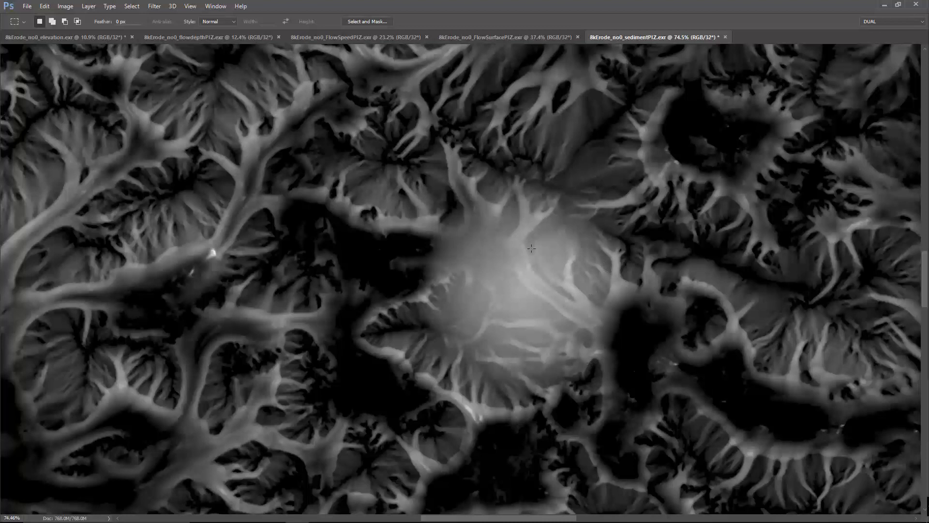
# Return to the flow depth map, preview Levels with black input 14 and midtones 2.68, and discard the adjustment
pyautogui.click(501, 37)
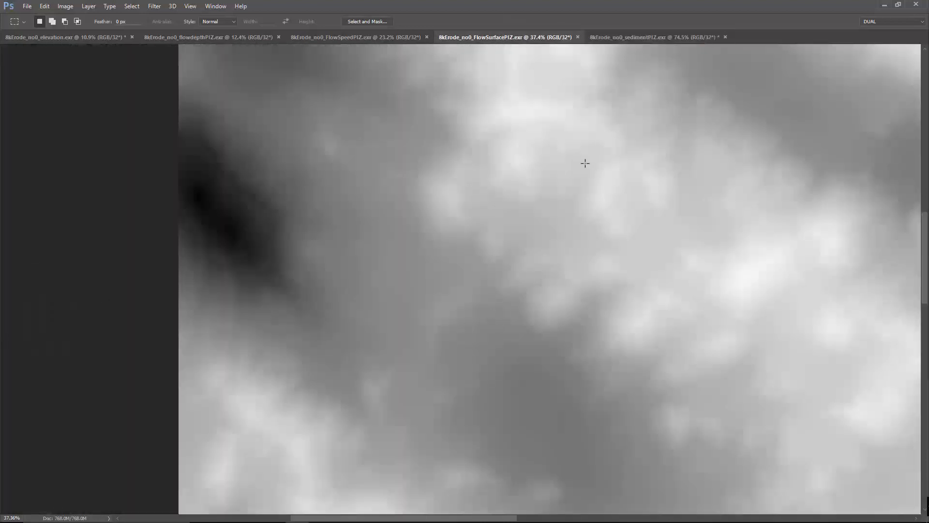
pyautogui.click(233, 38)
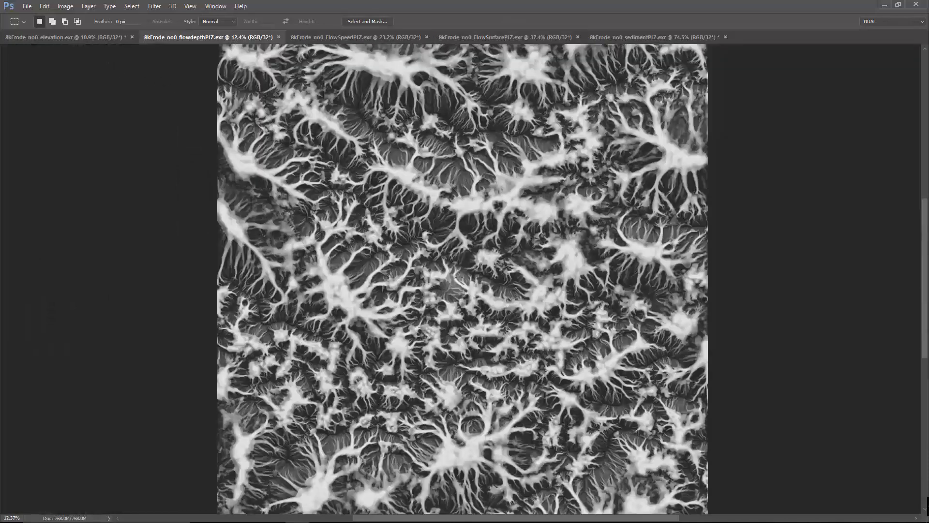
pyautogui.keyDown('alt'); pyautogui.scroll(3, 460, 277); pyautogui.keyUp('alt')
pyautogui.hotkey('ctrl', 'l')
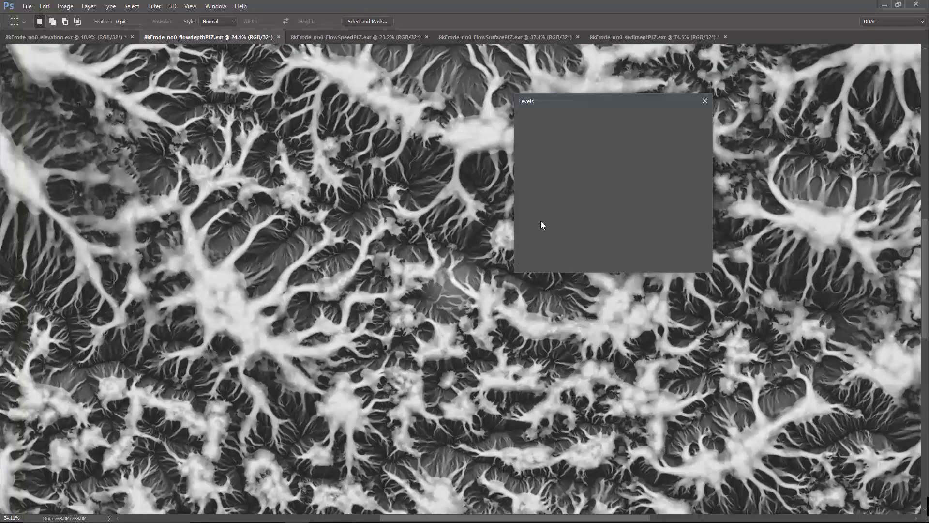
pyautogui.moveTo(528, 211)
pyautogui.mouseDown()
pyautogui.moveTo(557, 211)
pyautogui.moveTo(535, 214)
pyautogui.mouseUp()
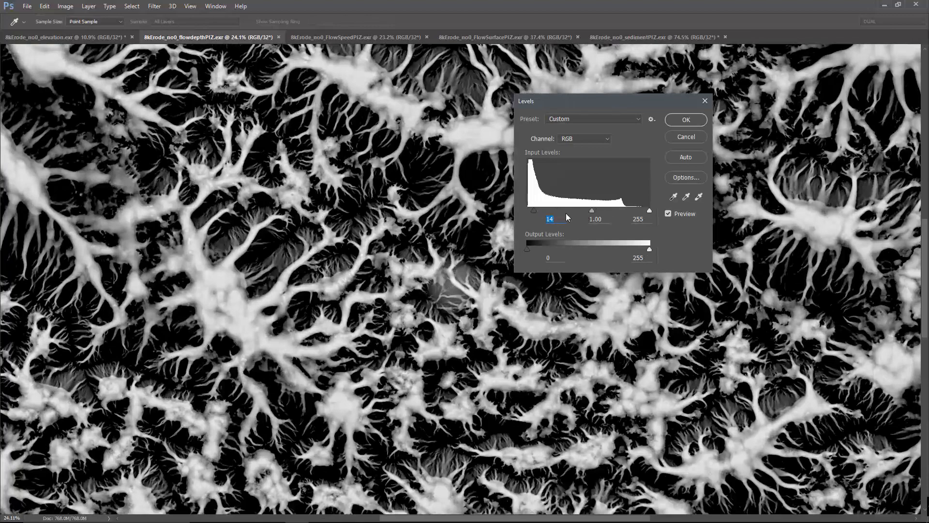
pyautogui.moveTo(566, 213)
pyautogui.mouseDown()
pyautogui.moveTo(533, 213)
pyautogui.moveTo(587, 213)
pyautogui.moveTo(552, 213)
pyautogui.mouseUp()
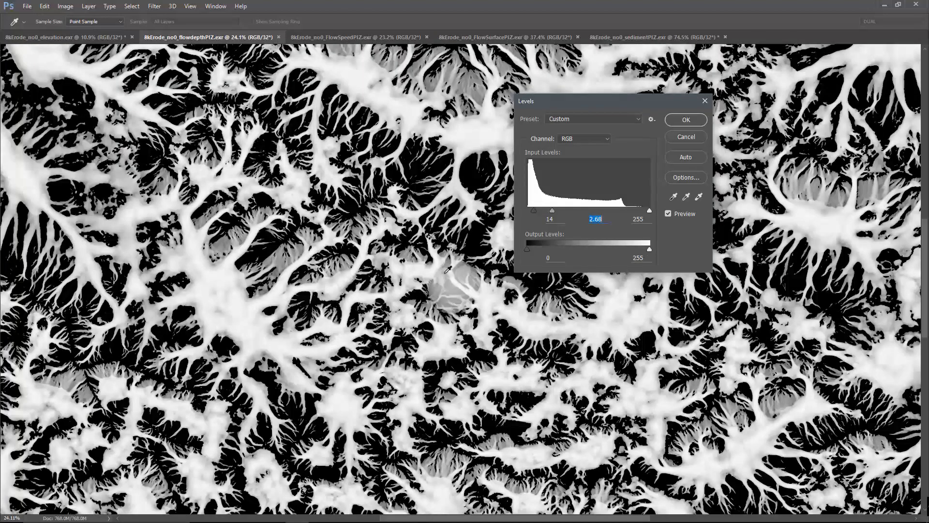
pyautogui.click(674, 140)
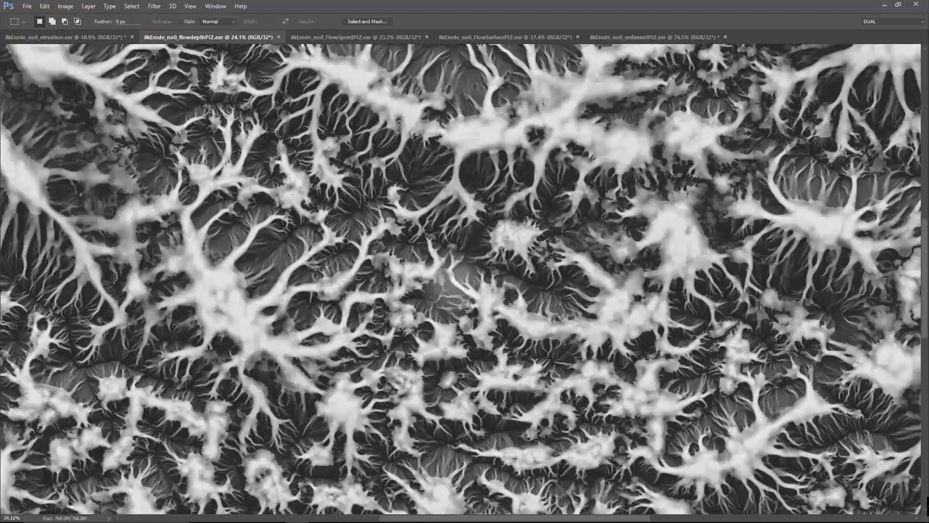
pyautogui.keyDown('alt'); pyautogui.scroll(-3, 491, 267); pyautogui.keyUp('alt')
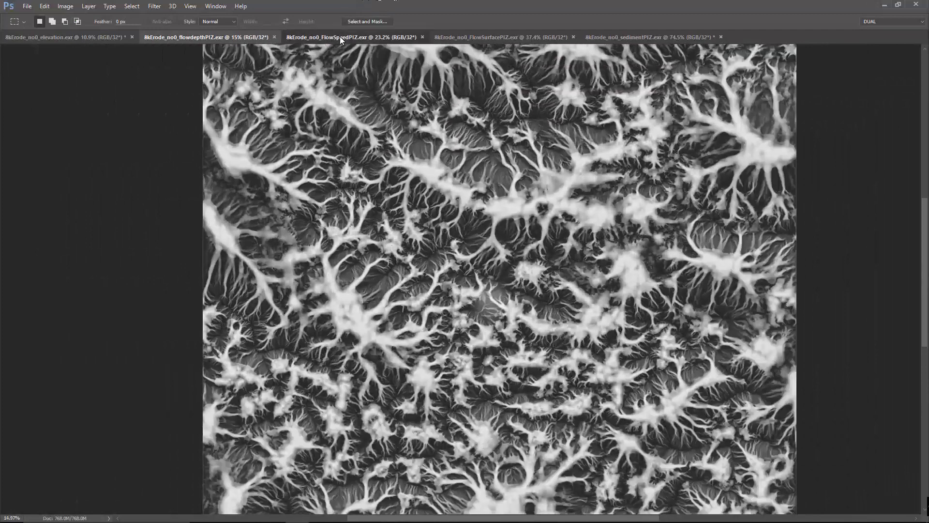
# Return to the FlowSpeed map and examine it in a wider view and at 100% magnification
pyautogui.click(340, 36)
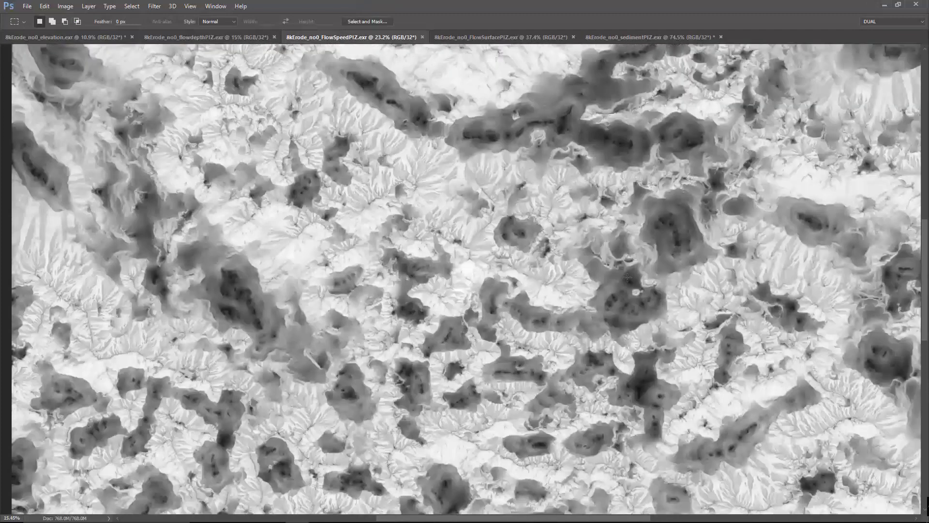
pyautogui.keyDown('alt'); pyautogui.scroll(-3, 627, 277); pyautogui.keyUp('alt')
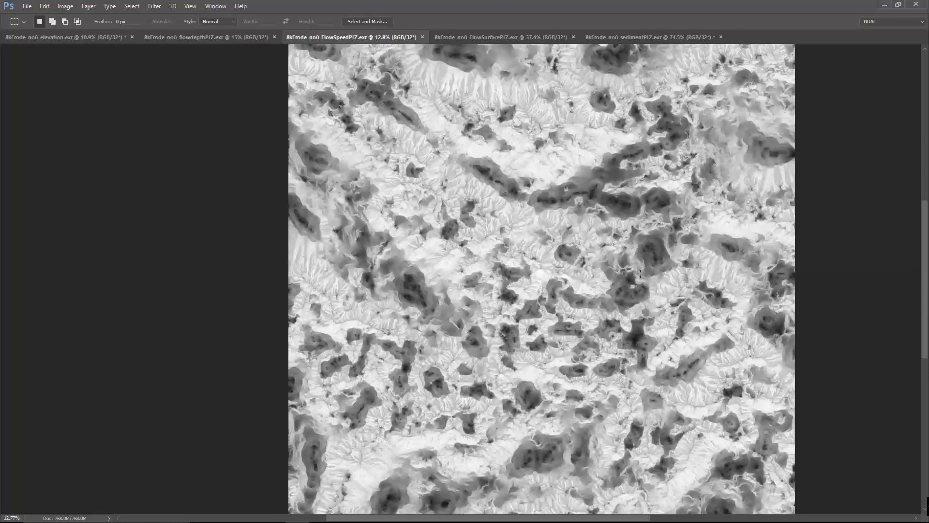
pyautogui.hotkey('ctrl', '1')
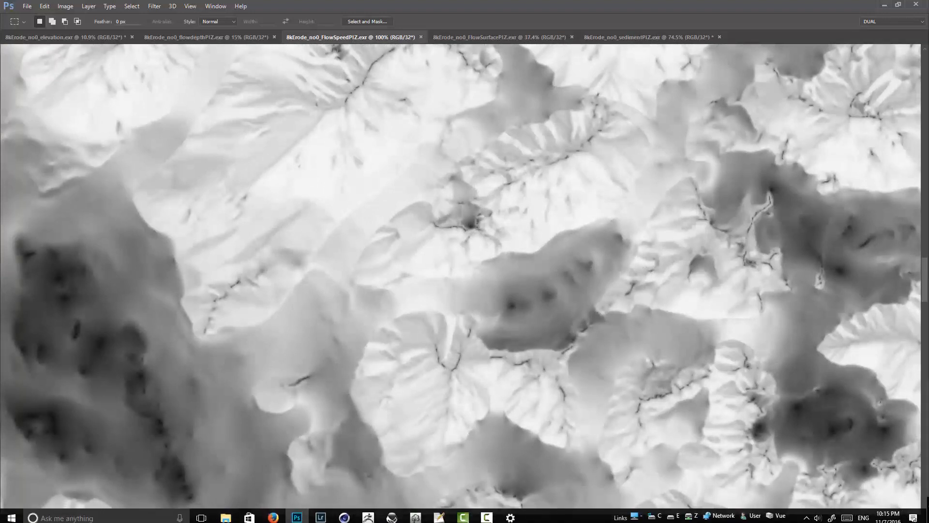
# Switch to VUE and wire the Erosion node between Simple Fractal and the terrain's altitude, using its Altitude output
pyautogui.click(392, 519)
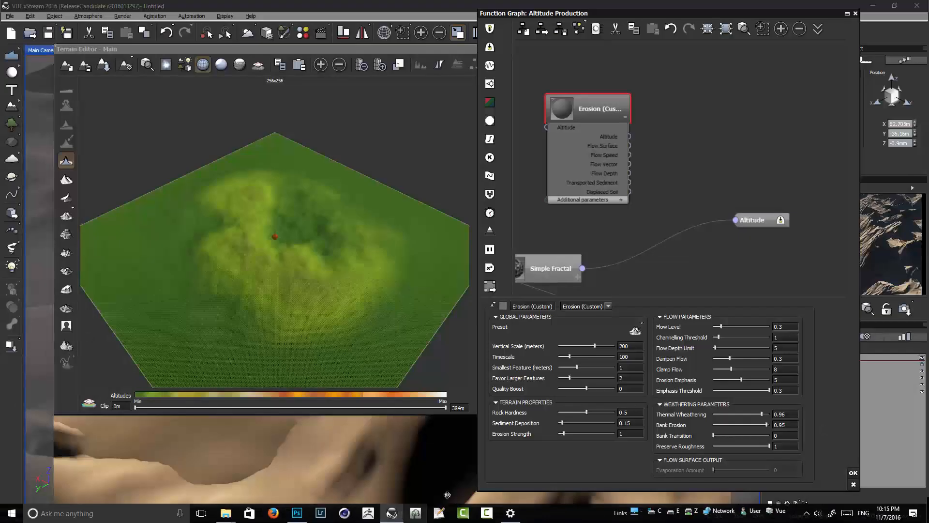
pyautogui.moveTo(658, 138); pyautogui.dragTo(640, 126, button='middle')
pyautogui.moveTo(588, 105); pyautogui.dragTo(623, 118)
pyautogui.moveTo(717, 215); pyautogui.dragTo(654, 160)
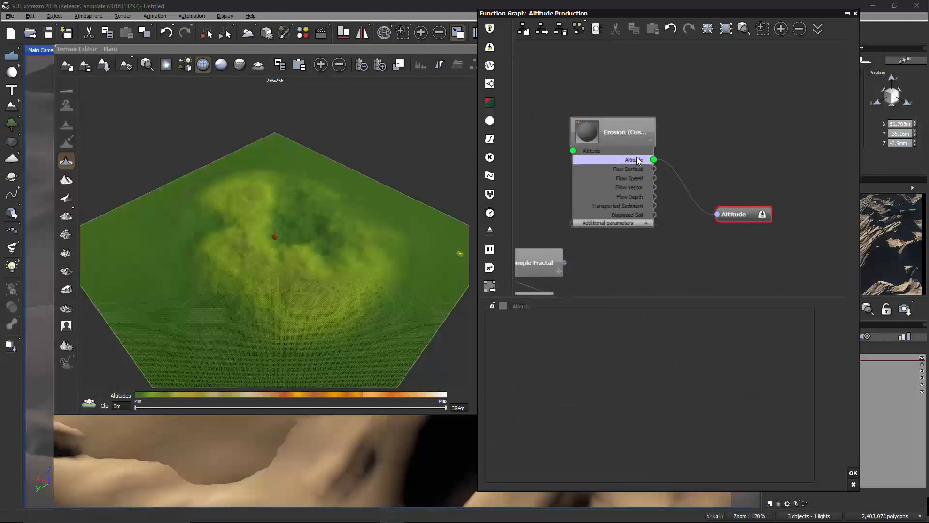
pyautogui.moveTo(565, 219); pyautogui.dragTo(607, 185, button='middle')
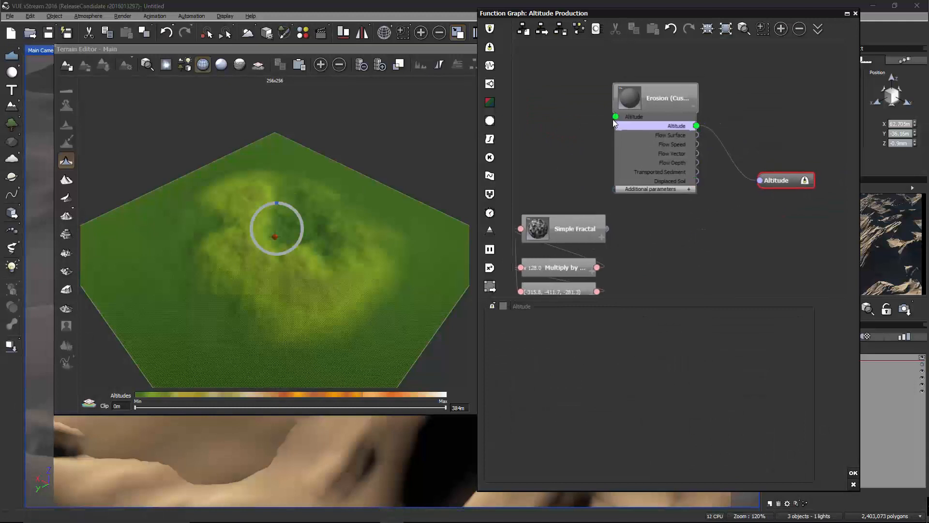
pyautogui.moveTo(614, 116); pyautogui.dragTo(567, 157)
pyautogui.click(605, 247)
# Examine the eroded terrain from several angles and hide the wireframe mesh in the terrain preview
pyautogui.moveTo(251, 197); pyautogui.dragTo(272, 239, button='right')
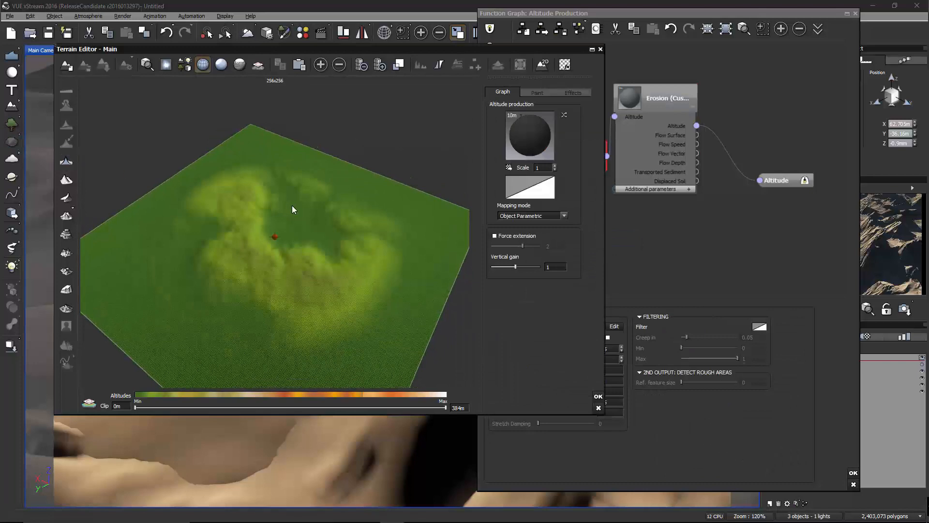
pyautogui.moveTo(266, 202); pyautogui.dragTo(405, 228, button='right')
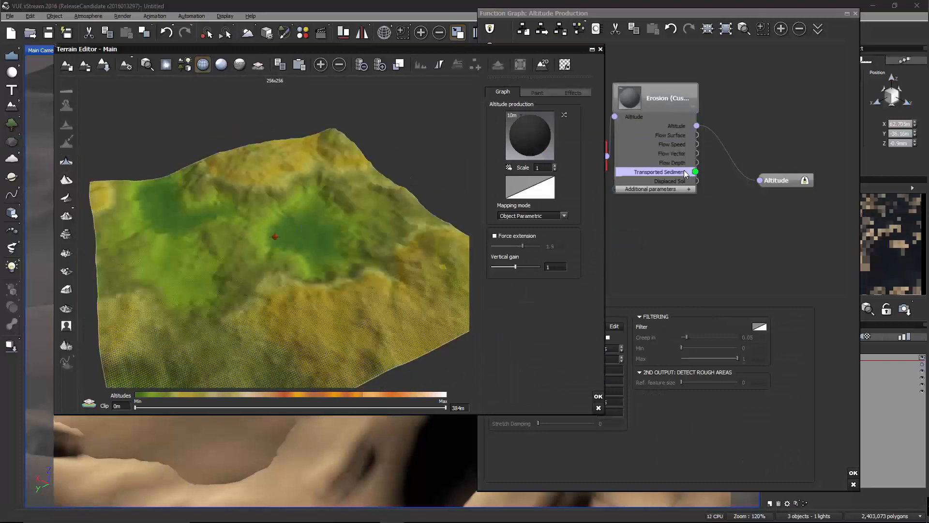
pyautogui.click(730, 202)
pyautogui.moveTo(302, 290); pyautogui.dragTo(275, 288, button='right')
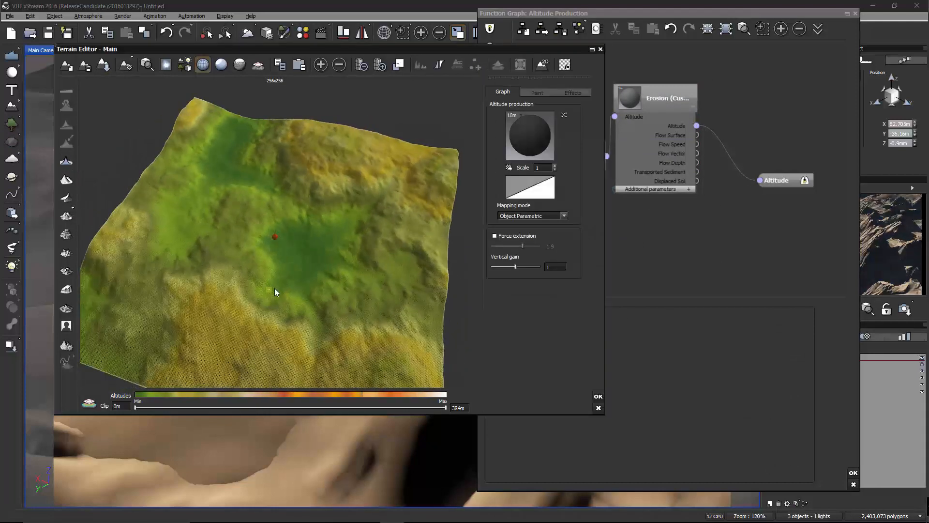
pyautogui.scroll(5, 298, 222)
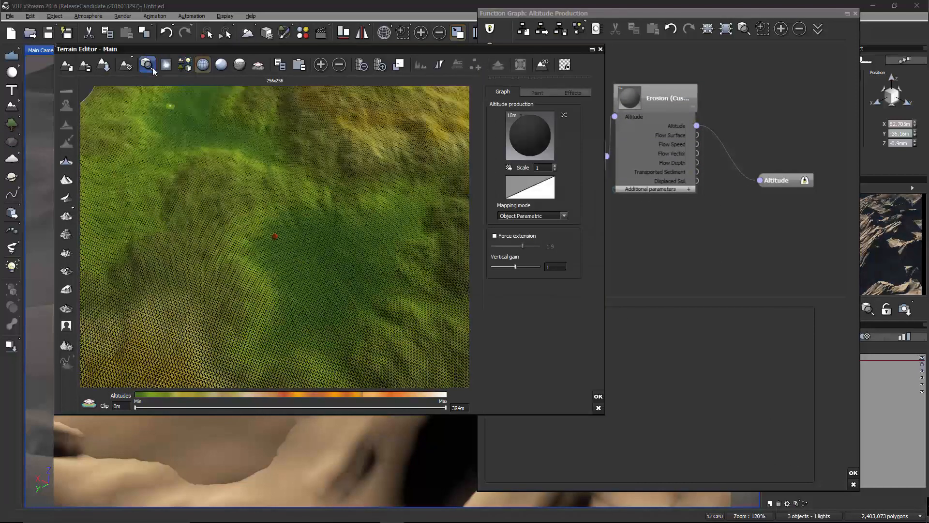
pyautogui.click(203, 66)
pyautogui.moveTo(338, 292); pyautogui.dragTo(335, 261, button='right')
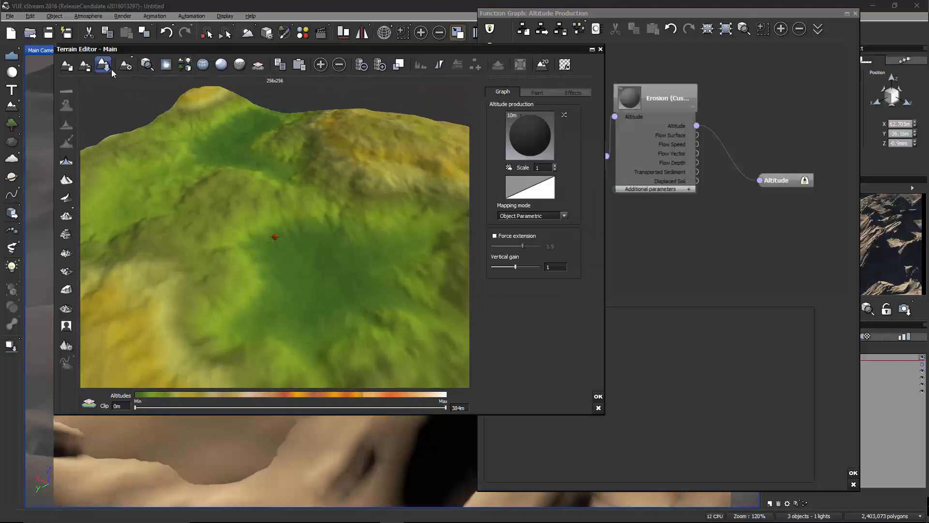
# Review the terrain export options for Terrain2.exr and dismiss them without exporting
pyautogui.scroll(-1, 349, 122)
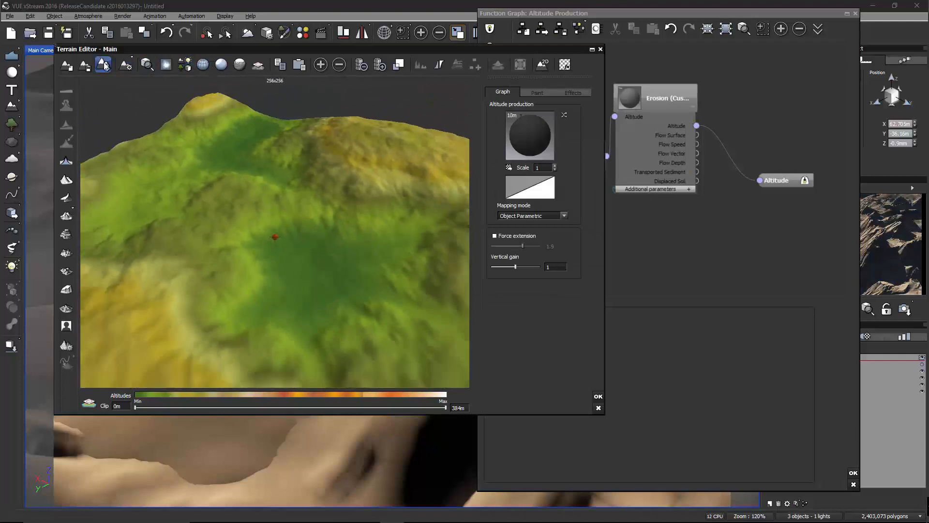
pyautogui.click(104, 64)
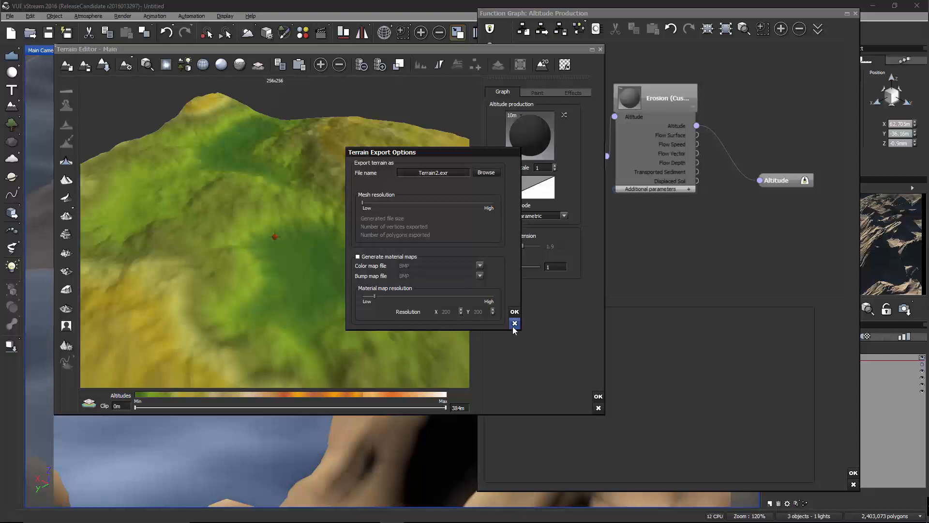
pyautogui.click(515, 323)
# Drive the terrain's altitude from the Erosion node's Flow Surface output and examine the resulting shape from different angles
pyautogui.moveTo(757, 180); pyautogui.dragTo(683, 137)
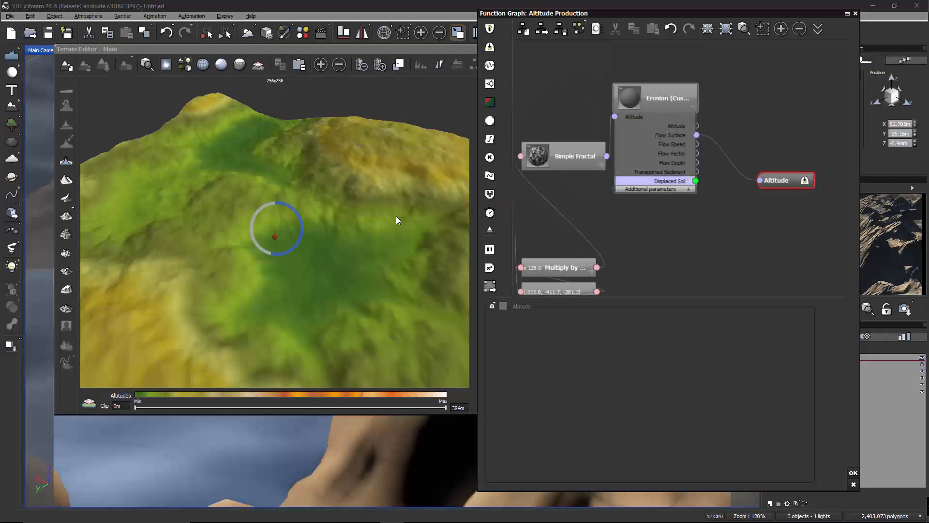
pyautogui.click(350, 226)
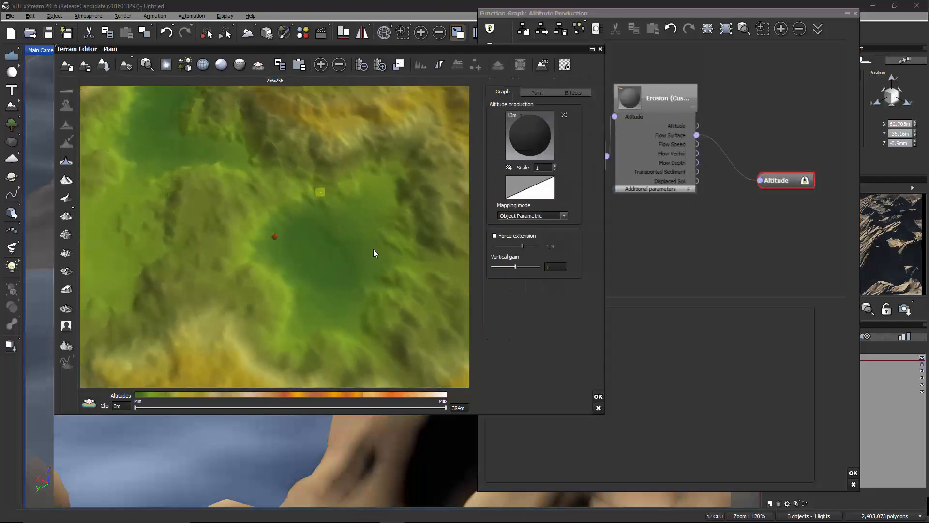
pyautogui.moveTo(375, 253); pyautogui.dragTo(341, 267)
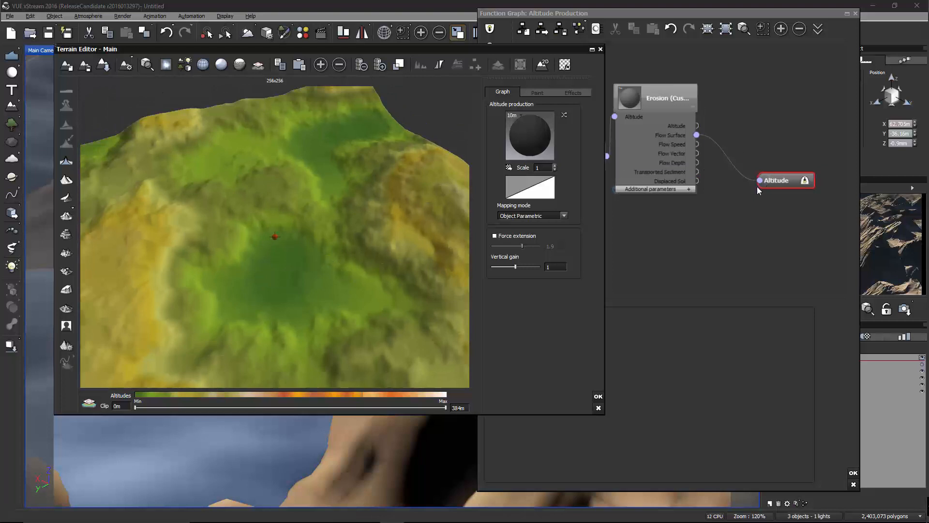
# Drive the terrain's altitude from the Erosion node's Flow Speed output and examine the resulting relief up close
pyautogui.moveTo(759, 181); pyautogui.dragTo(665, 145)
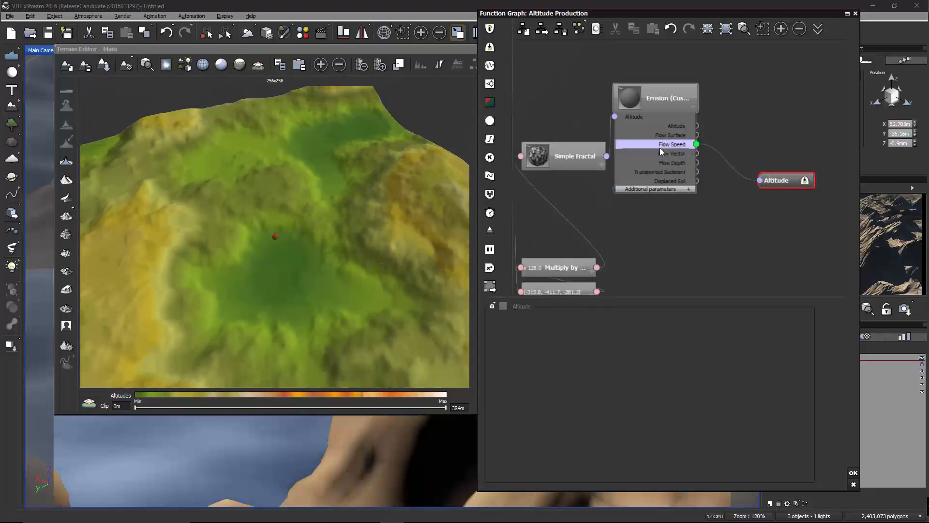
pyautogui.click(275, 189)
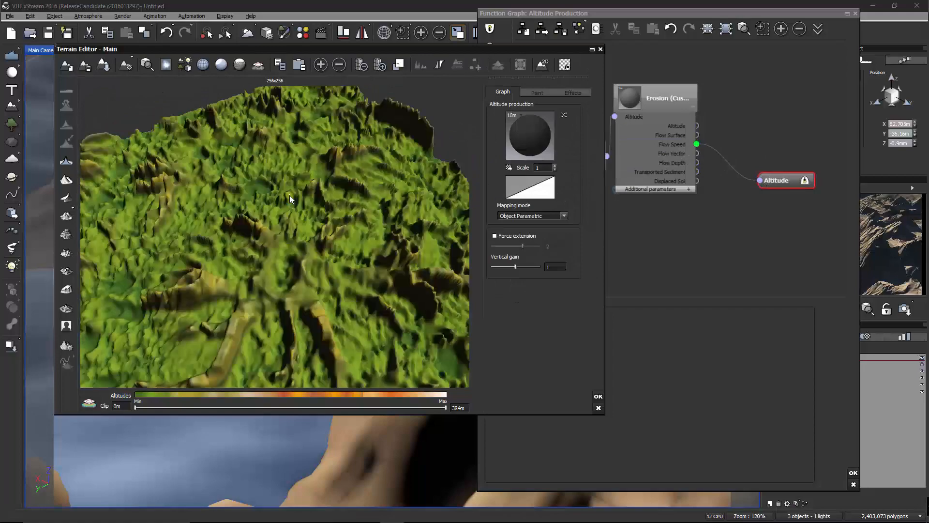
pyautogui.moveTo(288, 195); pyautogui.dragTo(242, 240, button='right')
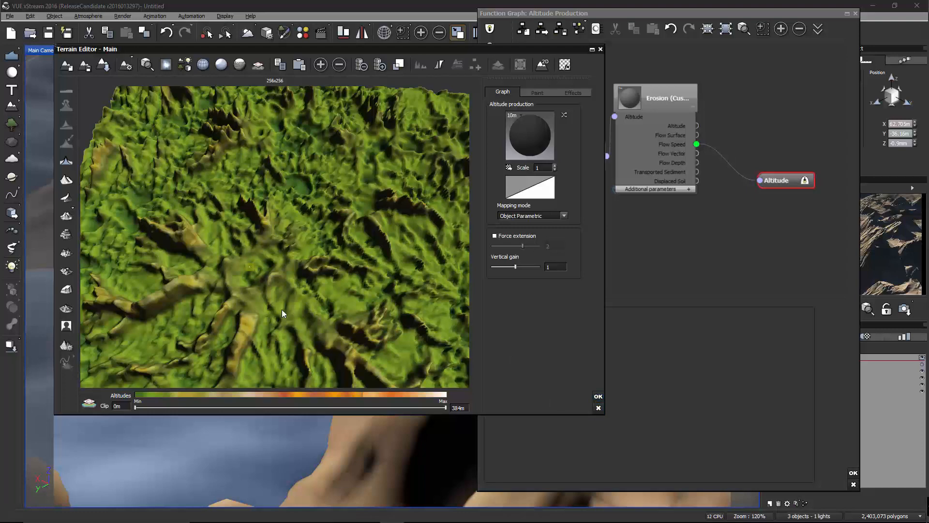
pyautogui.moveTo(199, 312); pyautogui.dragTo(377, 280, button='right')
pyautogui.scroll(3, 281, 301)
pyautogui.scroll(3, 377, 279)
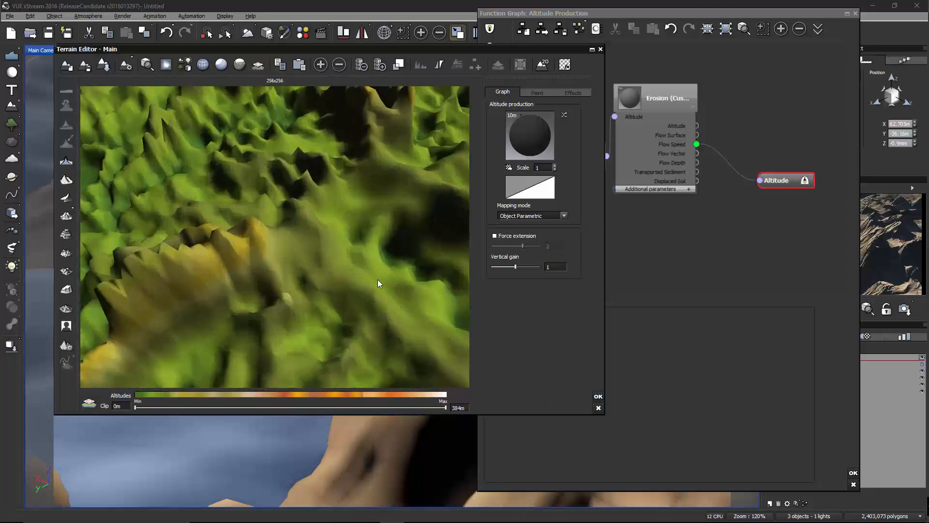
# Raise the terrain's resolution to 512x512, view the finer relief, and accept the terrain edits
pyautogui.click(380, 65)
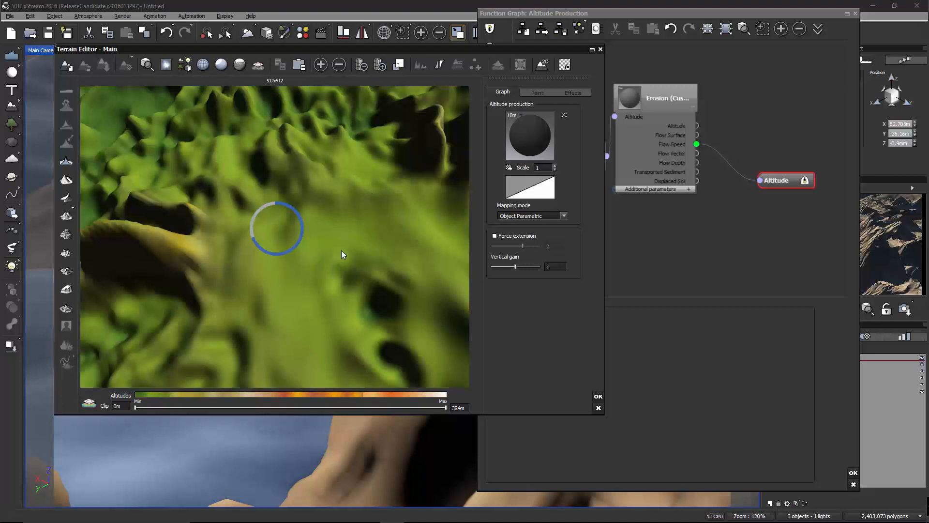
pyautogui.moveTo(341, 249); pyautogui.dragTo(522, 295, button='right')
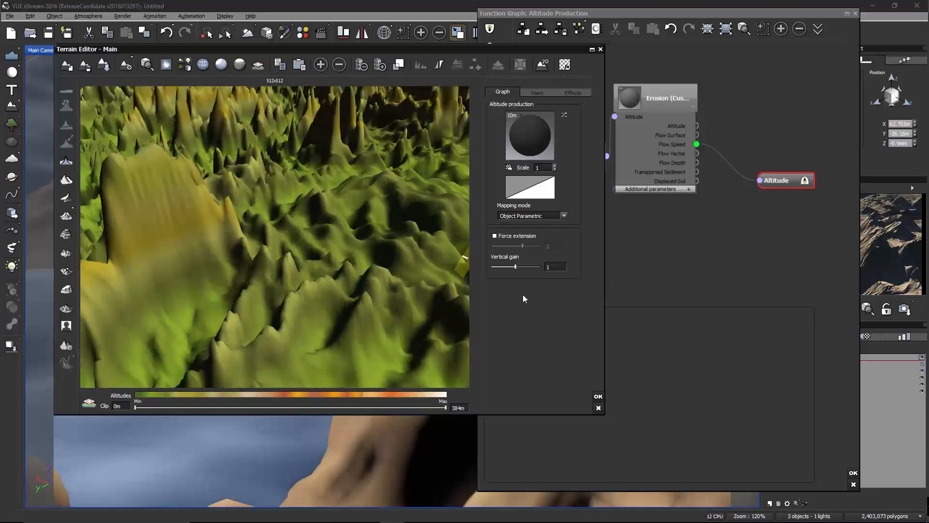
pyautogui.click(598, 396)
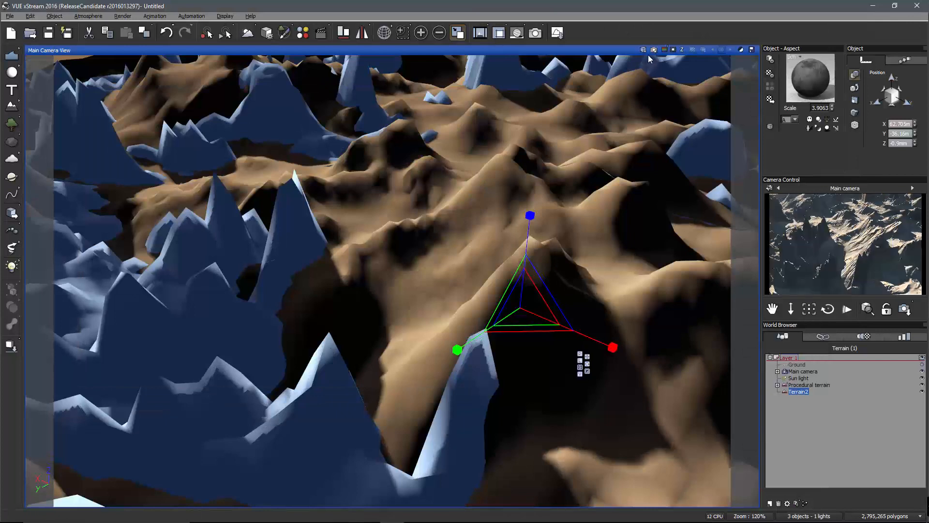
# Reopen Terrain2 for editing, inspect its Flow Speed relief, and return to the scene
pyautogui.doubleClick(321, 360)
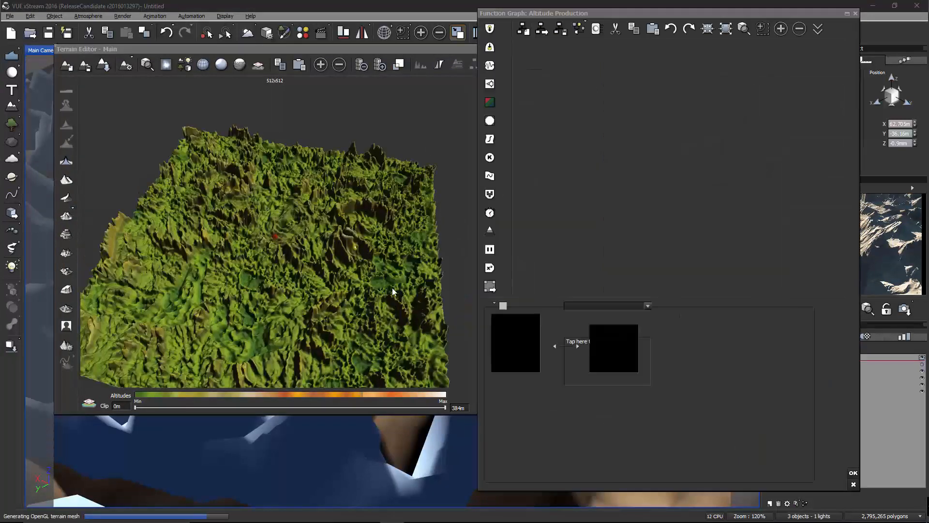
pyautogui.moveTo(329, 259); pyautogui.dragTo(361, 260, button='right')
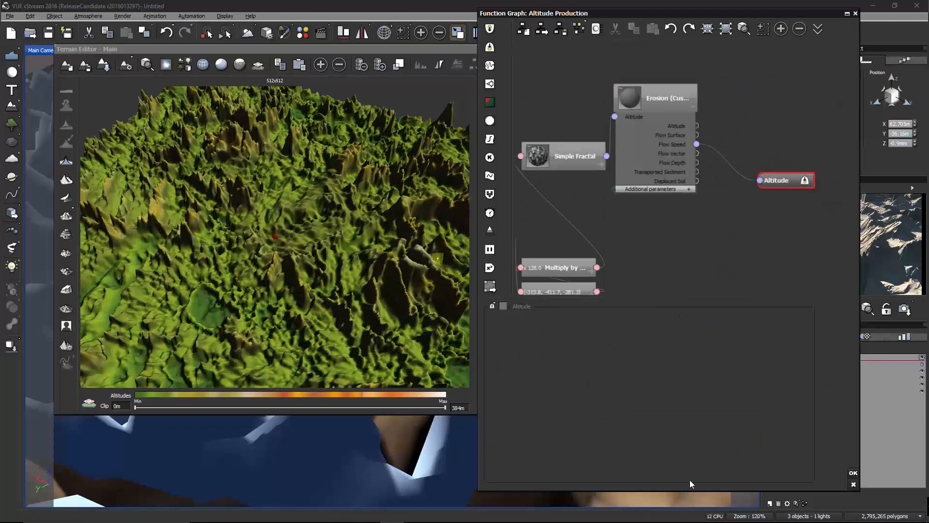
pyautogui.click(853, 474)
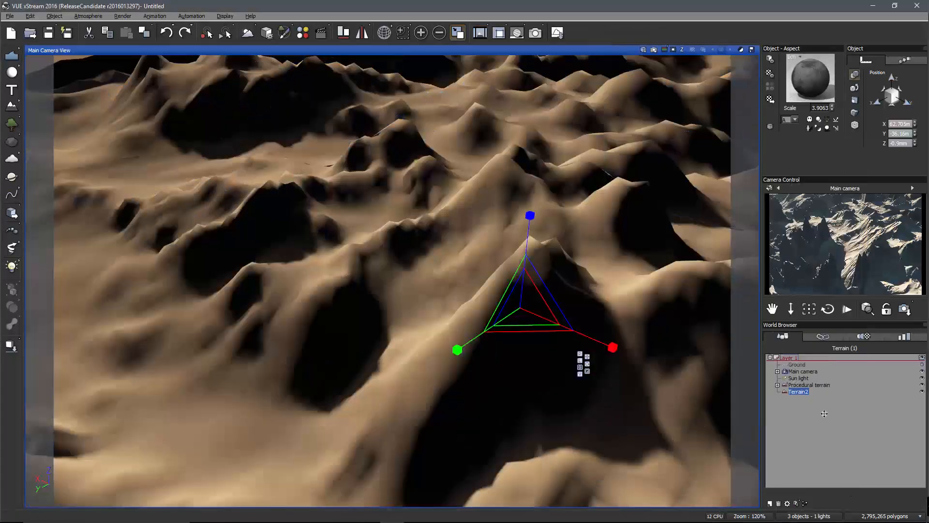
# Delete Terrain2 from the scene
pyautogui.click(799, 394)
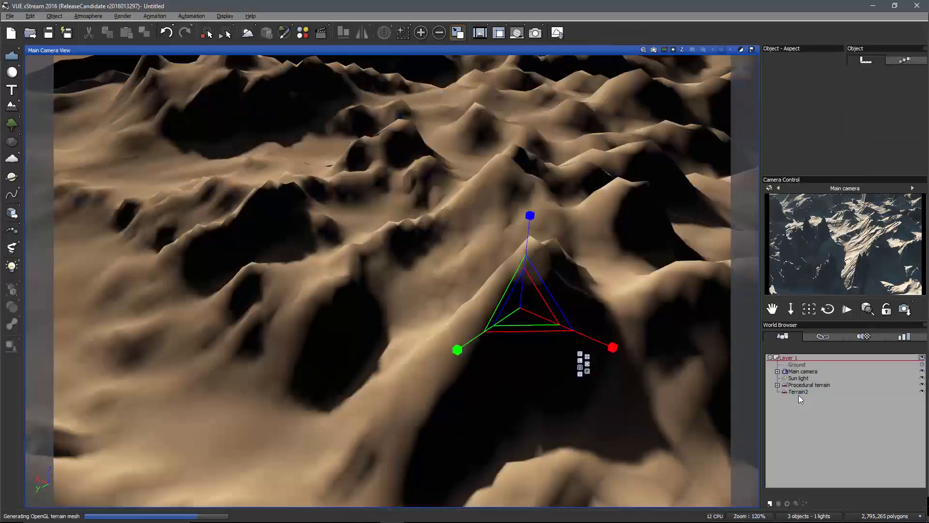
pyautogui.press('Delete')
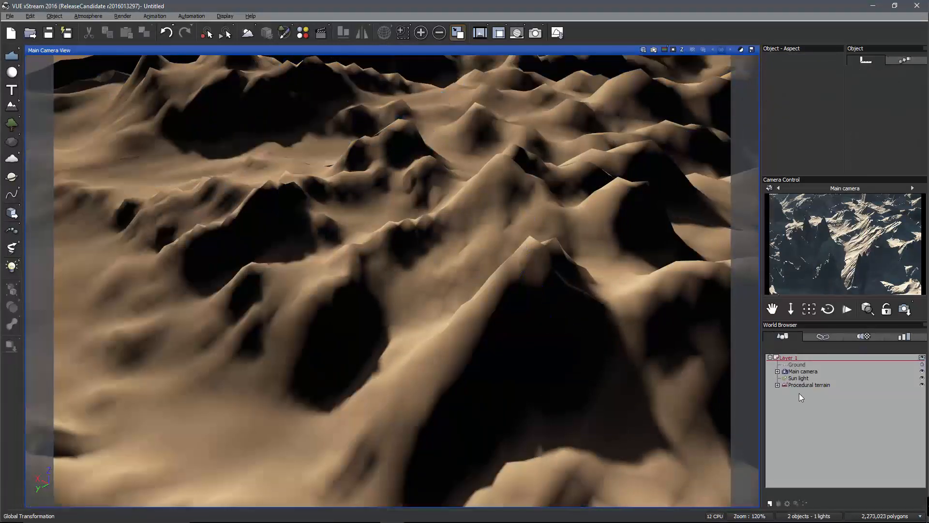
# Open the procedural terrain for editing and add a manually painted Dark Red-Gray Rock material layer, discarding its existing alpha channel
pyautogui.click(802, 387)
pyautogui.doubleClick(802, 386)
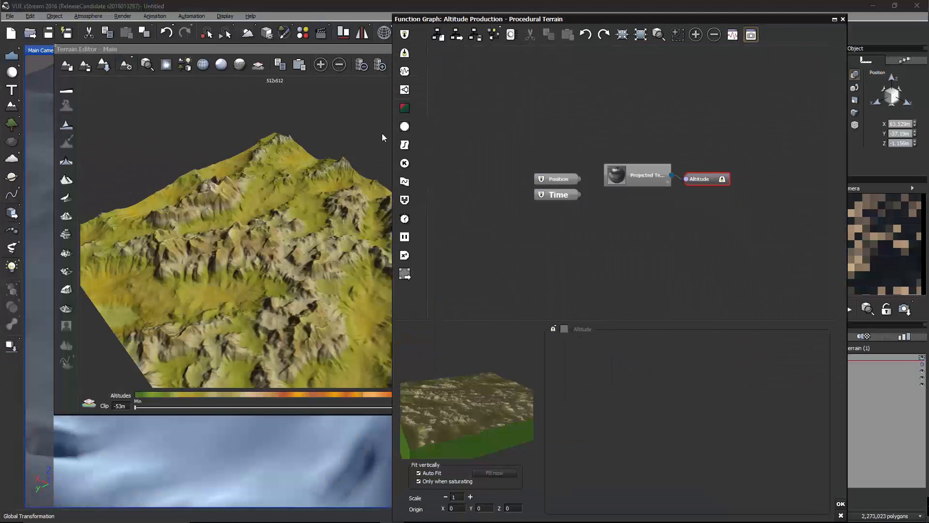
pyautogui.click(332, 50)
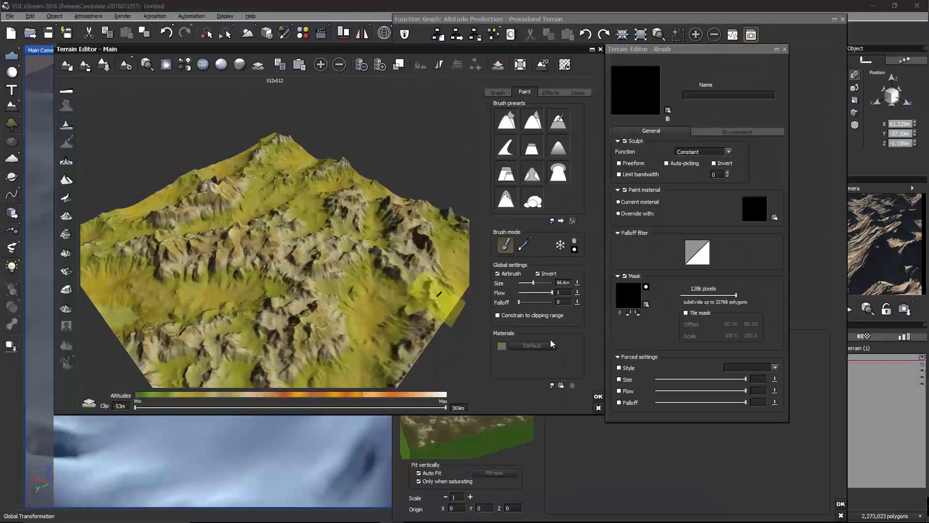
pyautogui.click(560, 386)
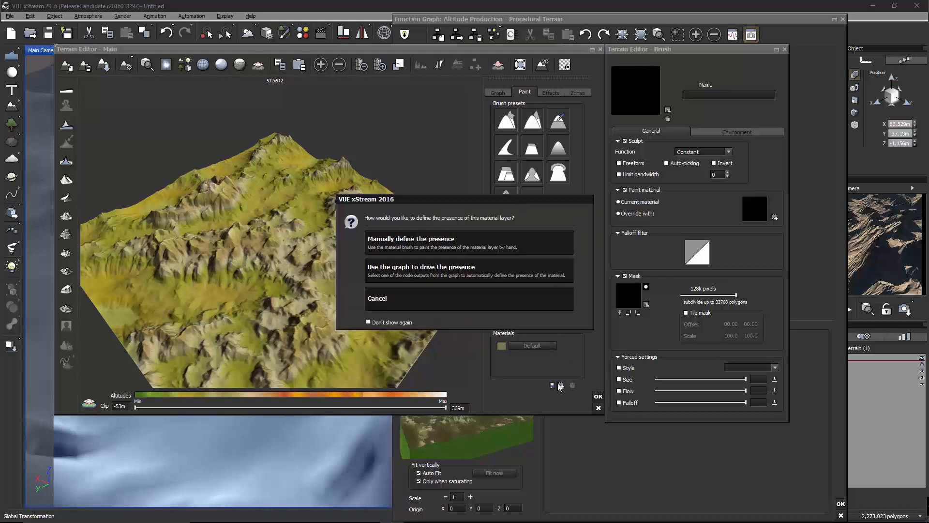
pyautogui.click(510, 243)
pyautogui.doubleClick(386, 216)
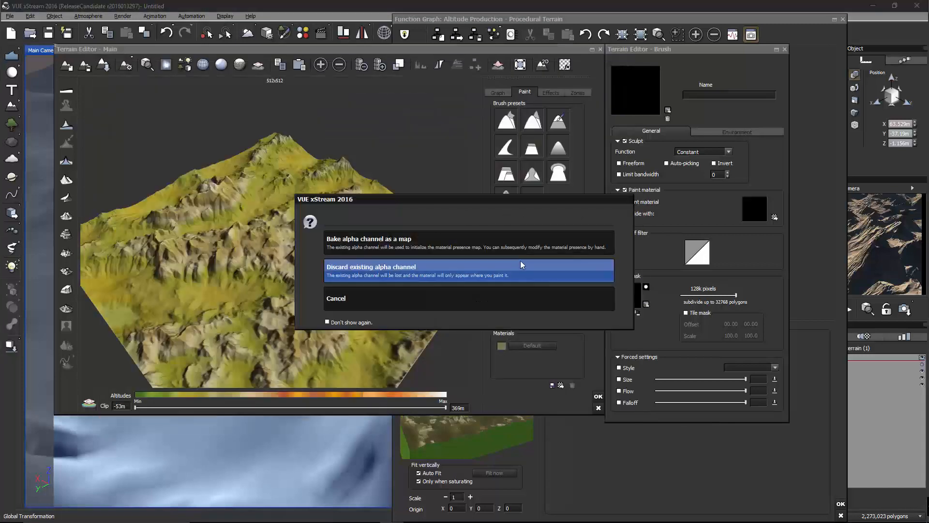
pyautogui.click(458, 268)
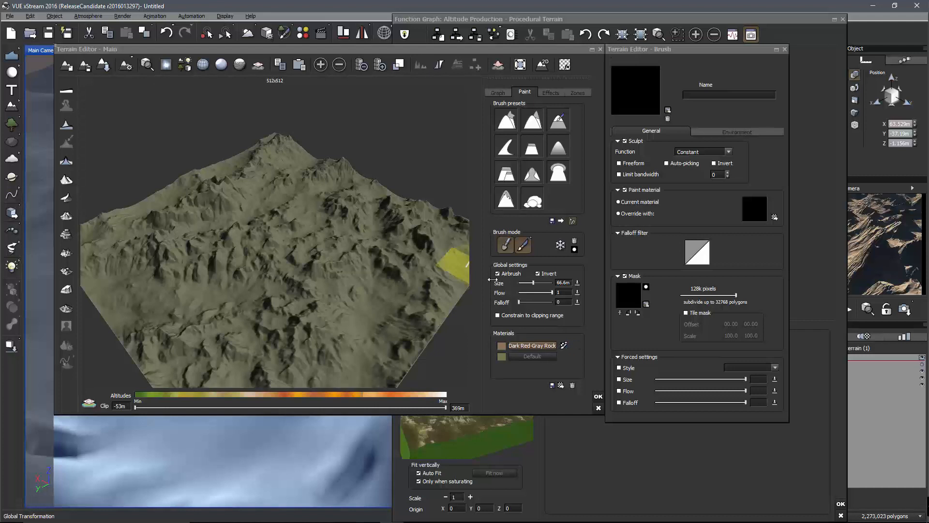
# Inspect the Projected Texture Map node in the terrain's altitude production graph and return to the terrain painting settings
pyautogui.moveTo(377, 246)
pyautogui.mouseDown(button='right')
pyautogui.moveTo(398, 260)
pyautogui.moveTo(359, 257)
pyautogui.moveTo(406, 252)
pyautogui.mouseUp(button='right')
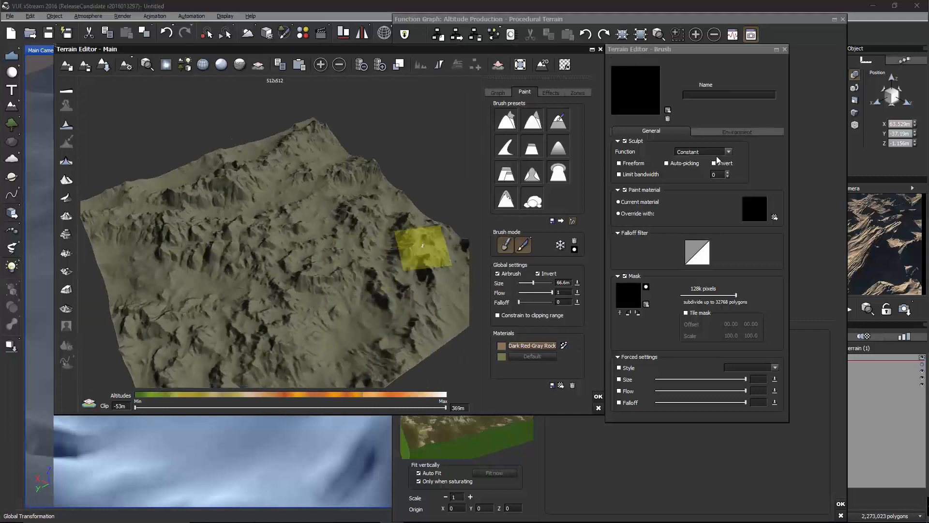
pyautogui.click(498, 92)
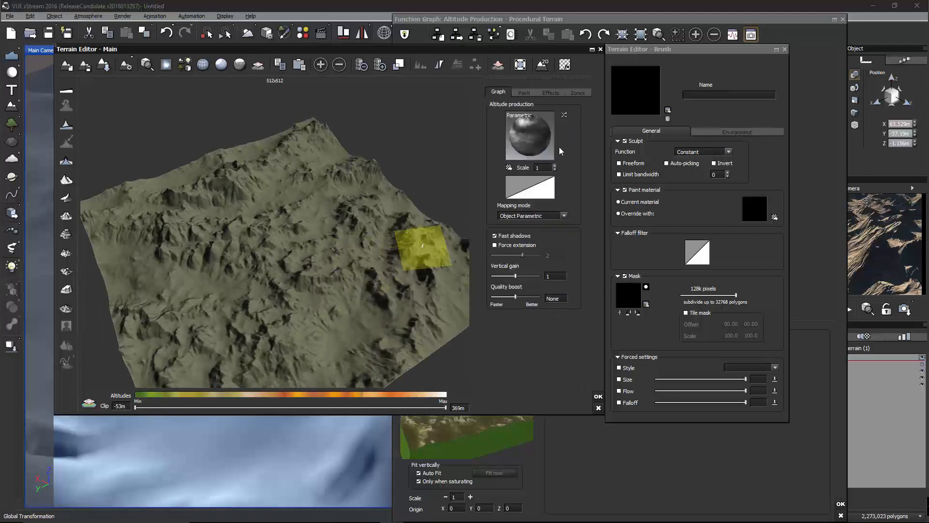
pyautogui.doubleClick(526, 124)
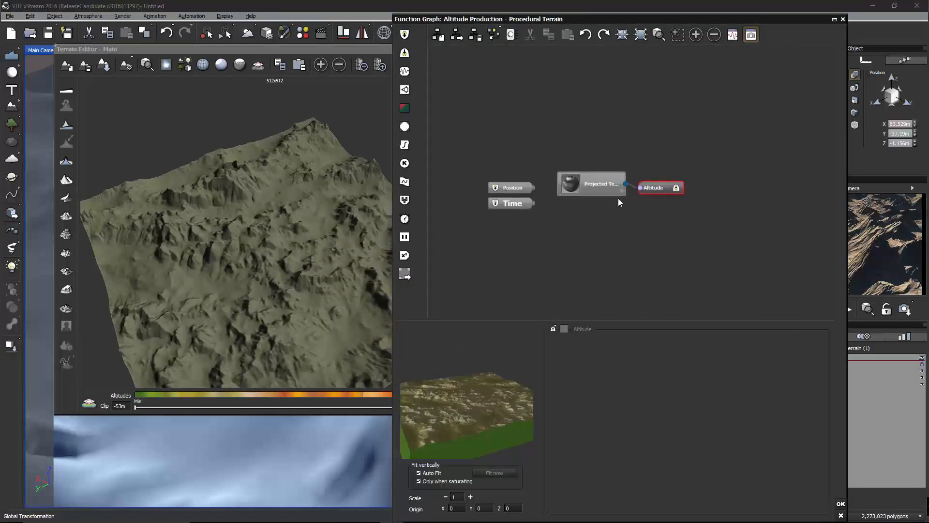
pyautogui.click(562, 200)
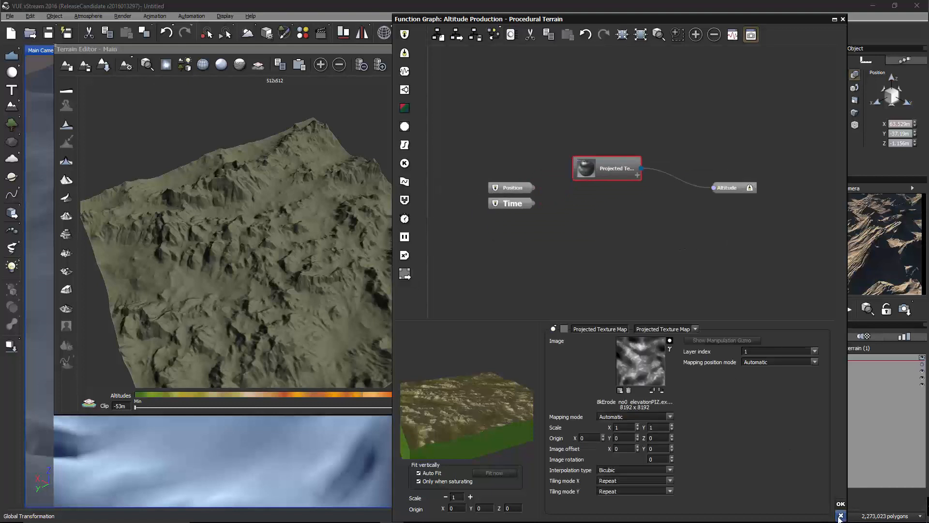
pyautogui.click(345, 51)
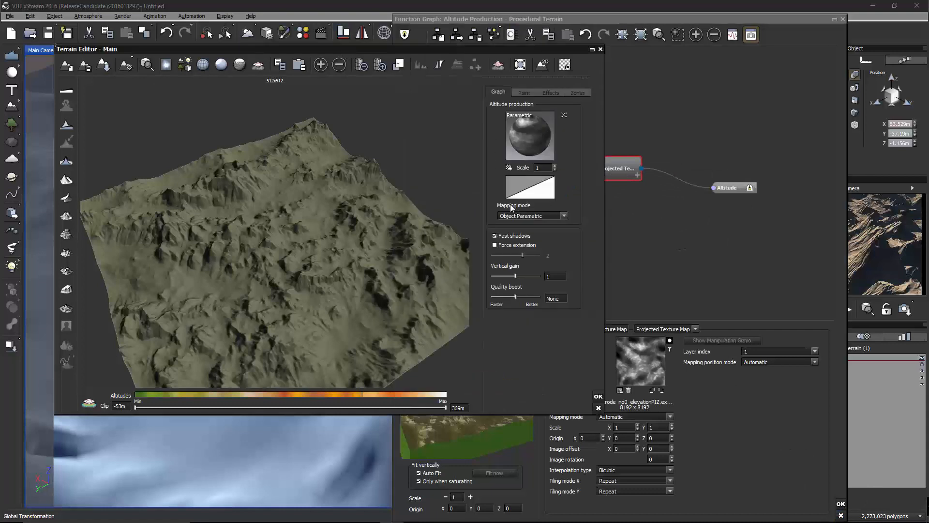
pyautogui.click(528, 94)
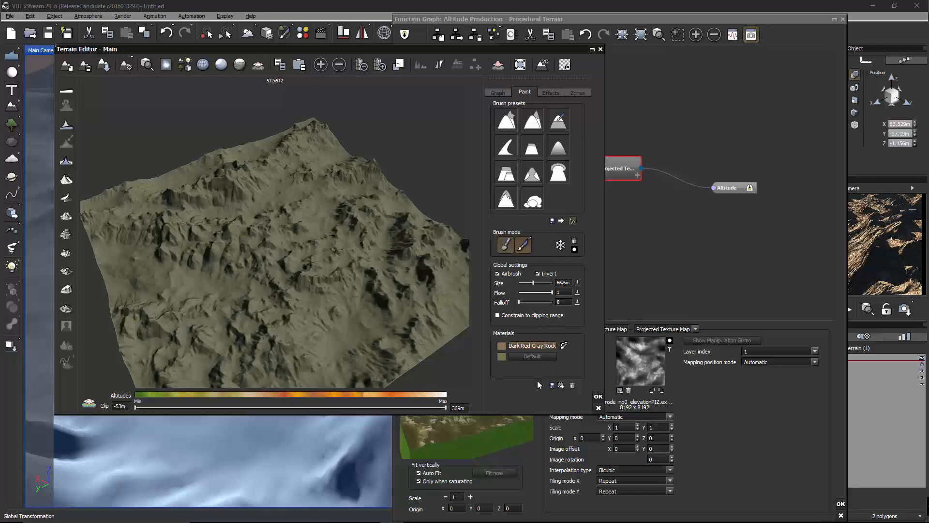
# Examine the terrain relief up close in the editor and close it without accepting the edits
pyautogui.moveTo(340, 266)
pyautogui.mouseDown(button='right')
pyautogui.moveTo(224, 255)
pyautogui.moveTo(469, 272)
pyautogui.mouseUp(button='right')
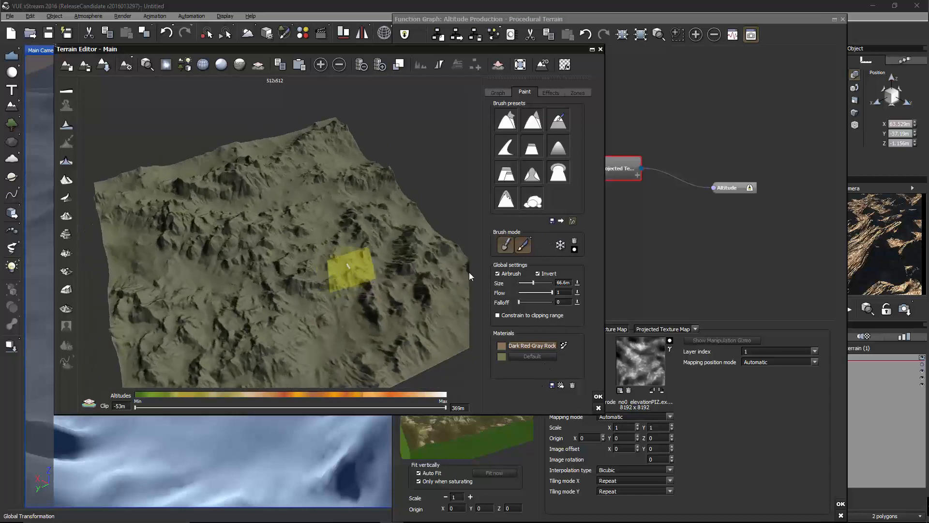
pyautogui.click(537, 273)
pyautogui.moveTo(350, 244)
pyautogui.mouseDown(button='right')
pyautogui.moveTo(376, 243)
pyautogui.moveTo(378, 258)
pyautogui.moveTo(310, 254)
pyautogui.moveTo(326, 257)
pyautogui.mouseUp(button='right')
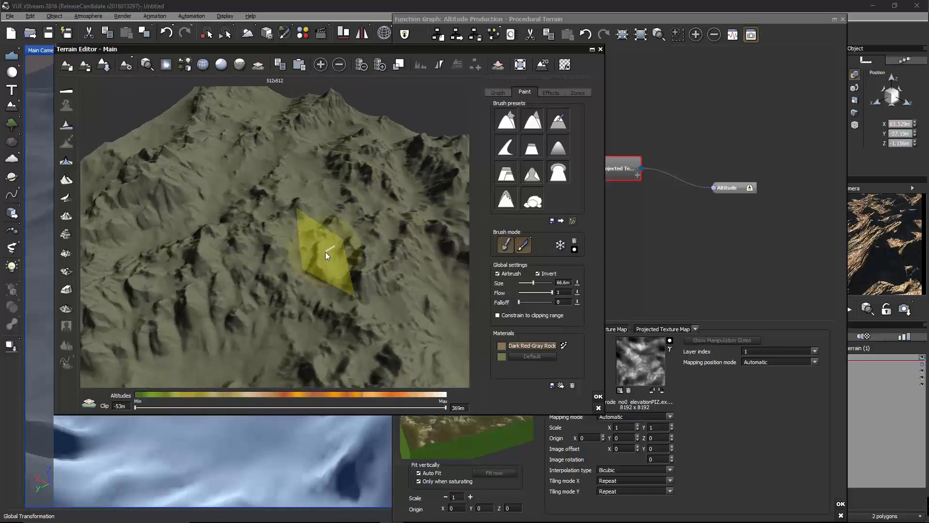
pyautogui.moveTo(326, 252)
pyautogui.mouseDown(button='right')
pyautogui.moveTo(370, 244)
pyautogui.moveTo(277, 231)
pyautogui.moveTo(237, 250)
pyautogui.moveTo(288, 242)
pyautogui.moveTo(248, 239)
pyautogui.moveTo(271, 235)
pyautogui.moveTo(342, 236)
pyautogui.mouseUp(button='right')
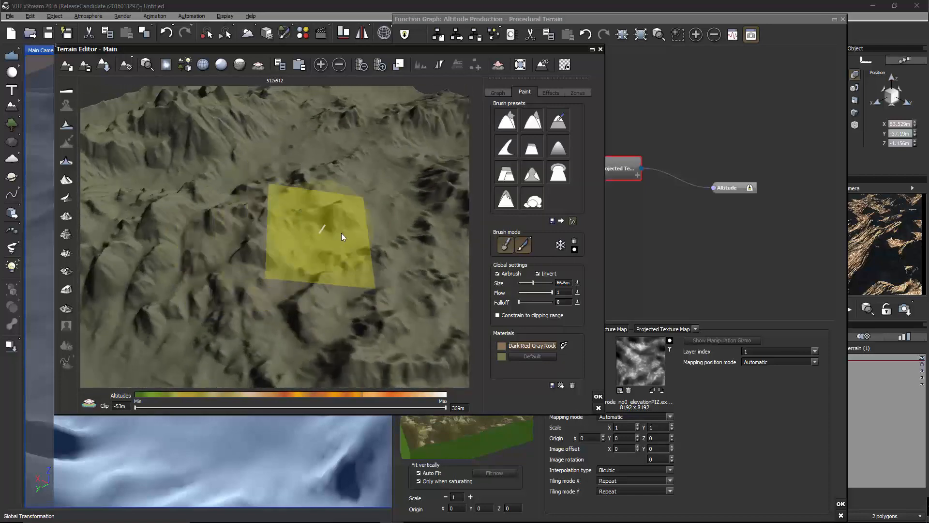
pyautogui.click(600, 409)
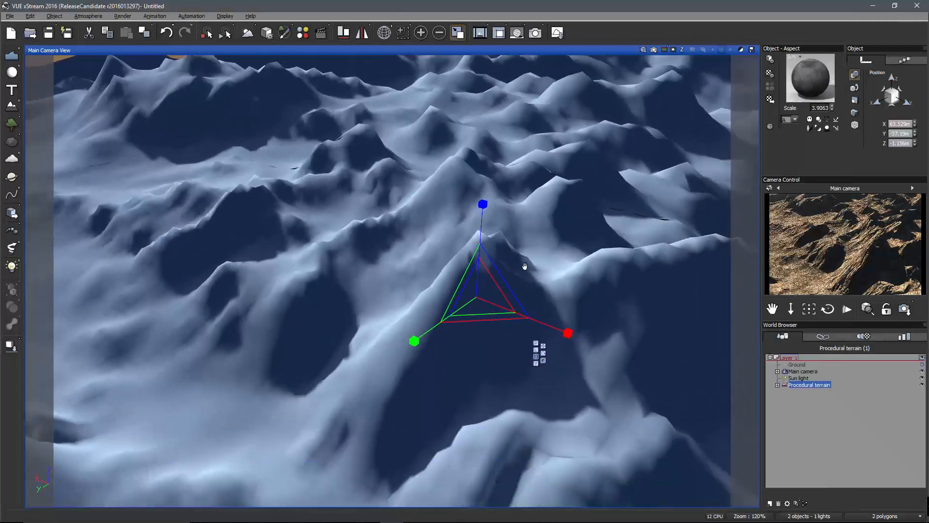
# Move the main camera in close to the peaks of the procedural terrain
pyautogui.moveTo(491, 253); pyautogui.dragTo(464, 273, button='middle')
pyautogui.scroll(5, 603, 283)
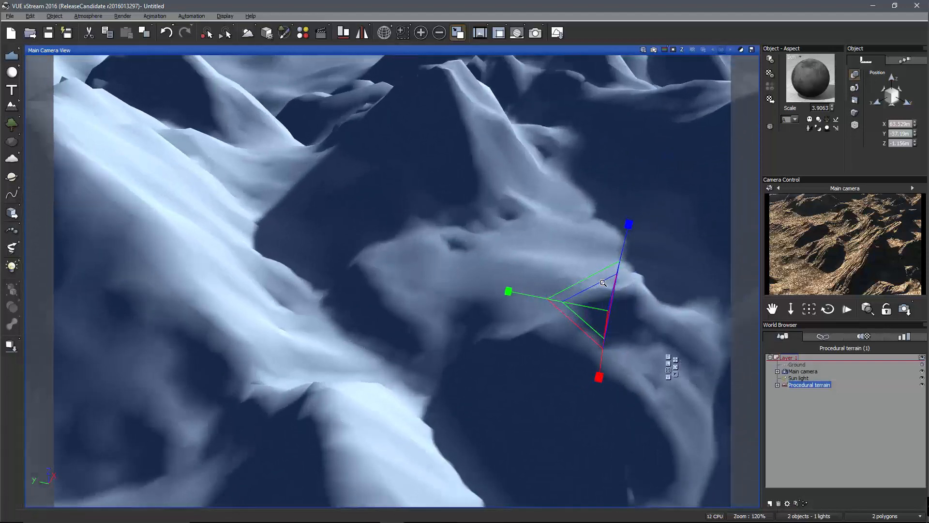
pyautogui.scroll(2, 603, 283)
pyautogui.scroll(-2, 587, 274)
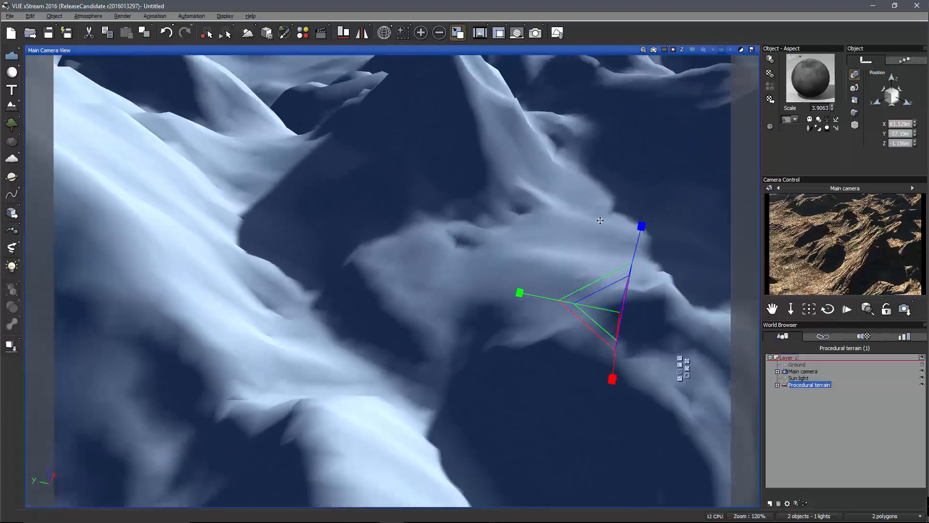
pyautogui.moveTo(600, 220); pyautogui.dragTo(560, 242, button='middle')
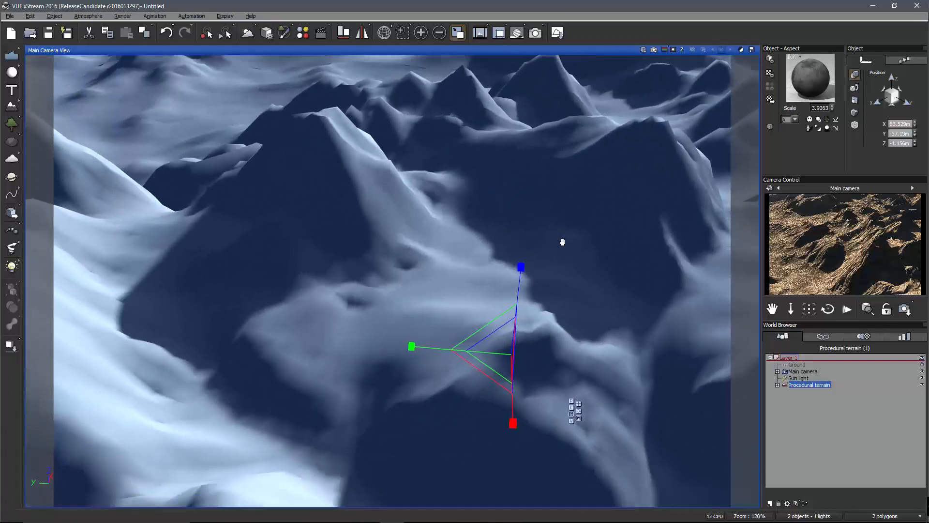
# Open the procedural terrain for editing and raise its resolution to 1024x1024
pyautogui.doubleClick(516, 249)
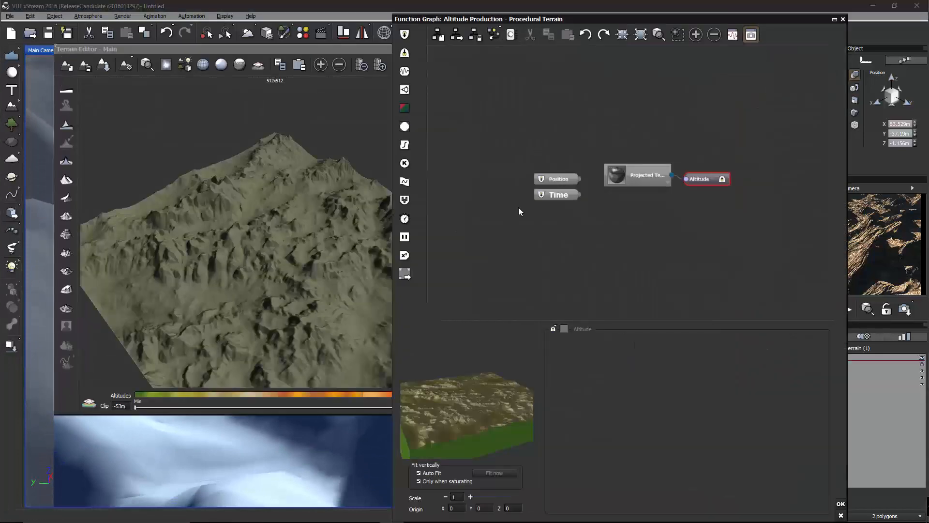
pyautogui.click(317, 47)
pyautogui.moveTo(273, 241); pyautogui.dragTo(323, 244, button='right')
pyautogui.click(498, 92)
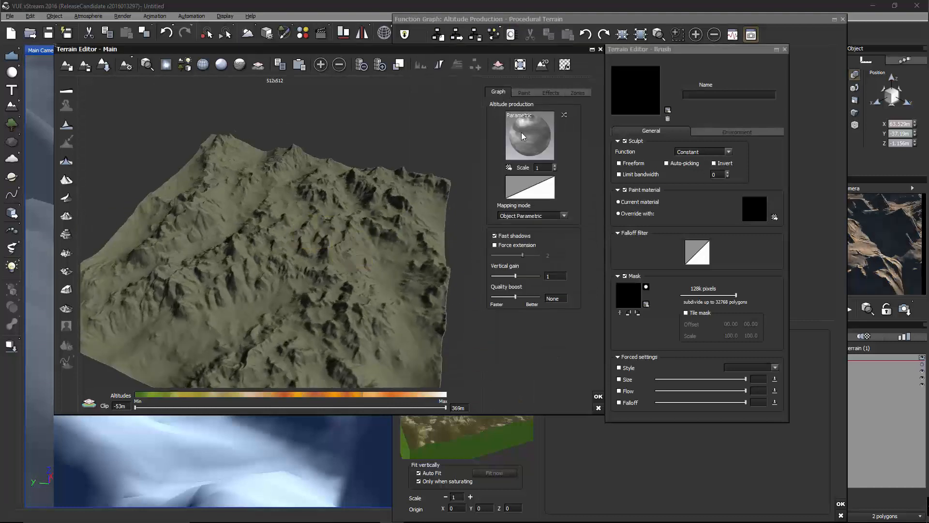
pyautogui.click(377, 67)
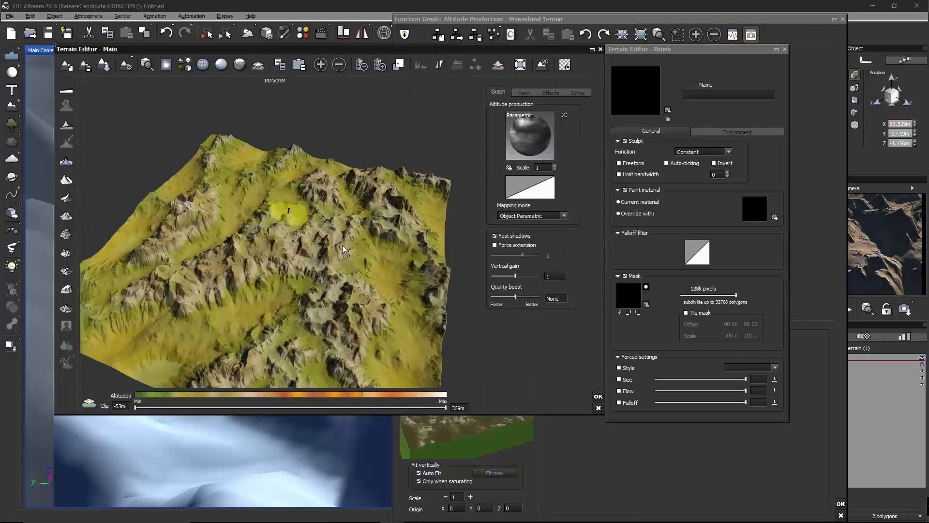
# Check the terrain's detail up close, set its quality boost to +4, and accept the terrain edits
pyautogui.scroll(2, 328, 286)
pyautogui.scroll(3, 327, 295)
pyautogui.moveTo(345, 277); pyautogui.dragTo(248, 244, button='right')
pyautogui.scroll(-3, 249, 244)
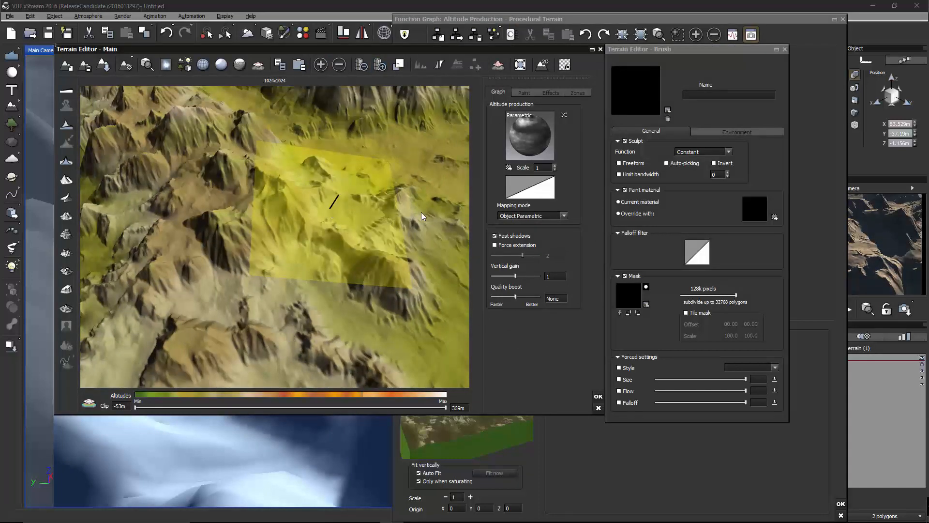
pyautogui.click(552, 298)
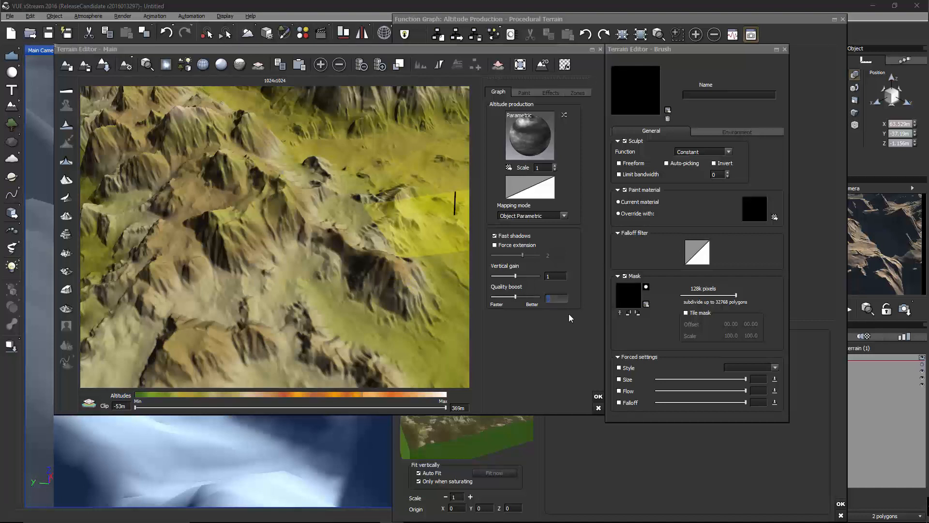
pyautogui.write('5')
pyautogui.moveTo(533, 297); pyautogui.dragTo(542, 305)
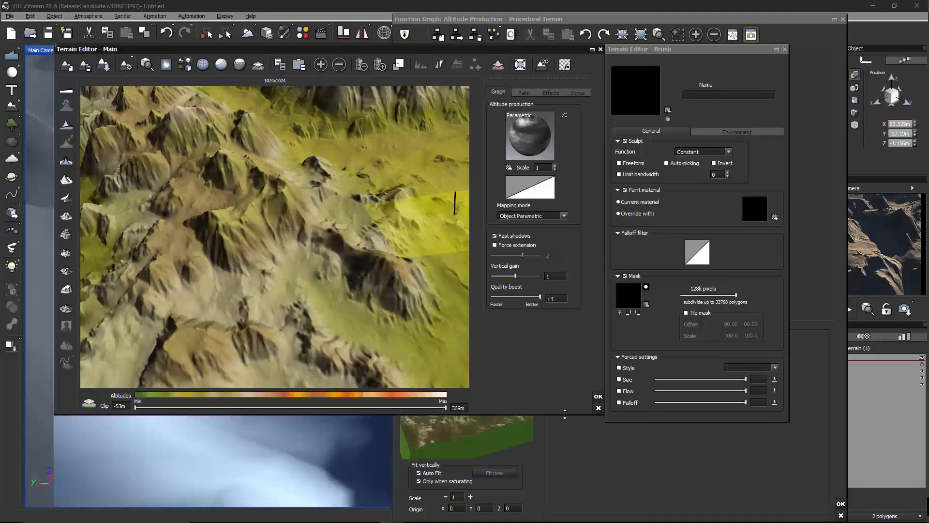
pyautogui.click(598, 397)
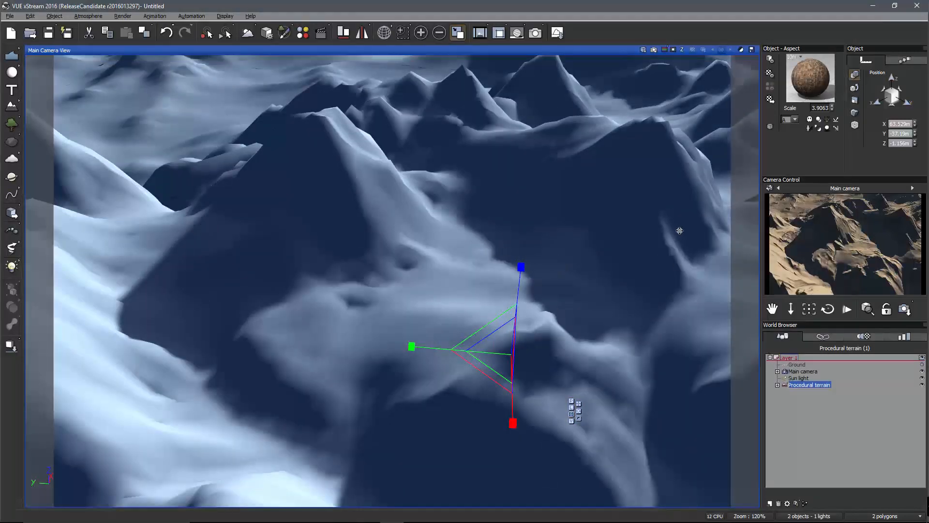
# Reset the terrain's material, load a dark rocky one from the MaterialCompanion Landscape collection, and render the camera view
pyautogui.rightClick(817, 76)
pyautogui.click(863, 112)
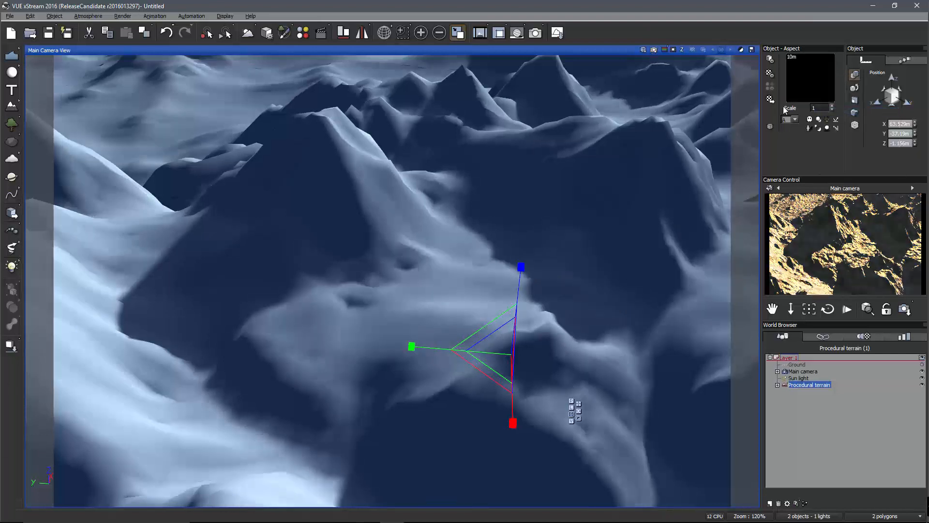
pyautogui.click(769, 99)
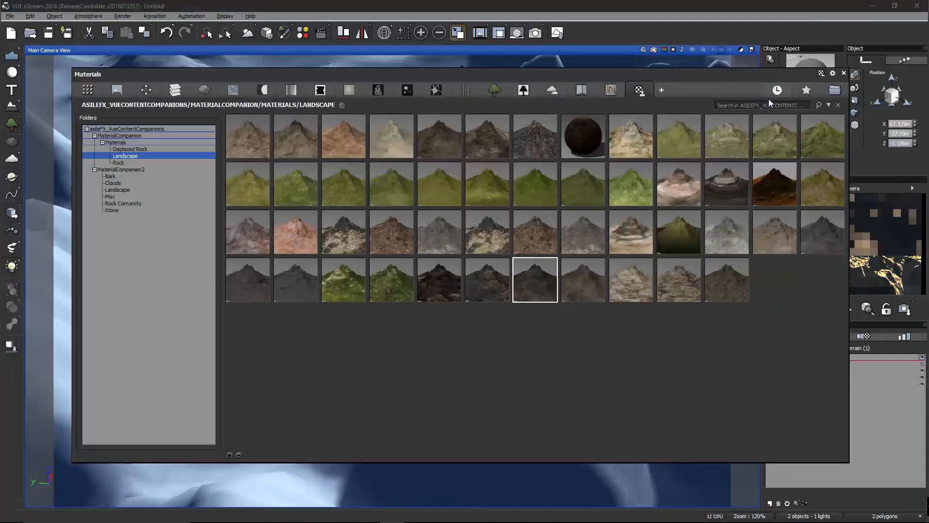
pyautogui.doubleClick(533, 281)
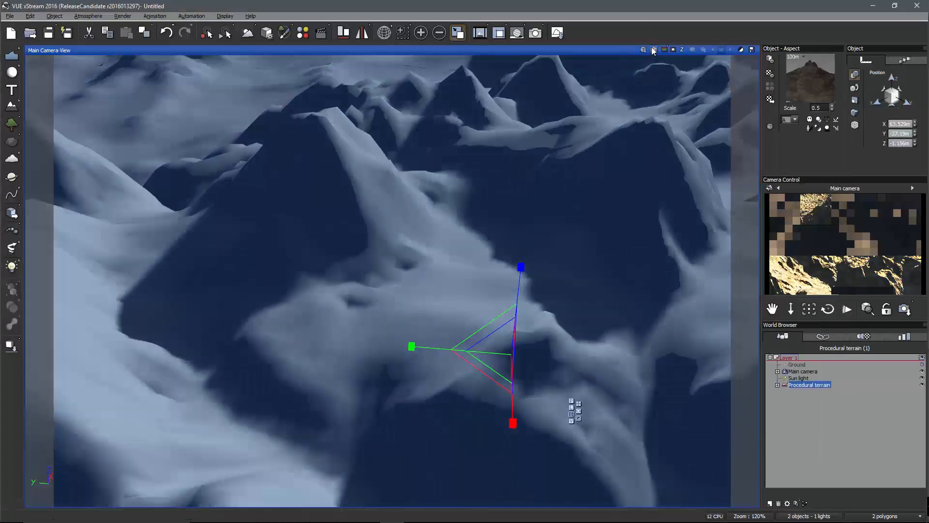
pyautogui.click(653, 50)
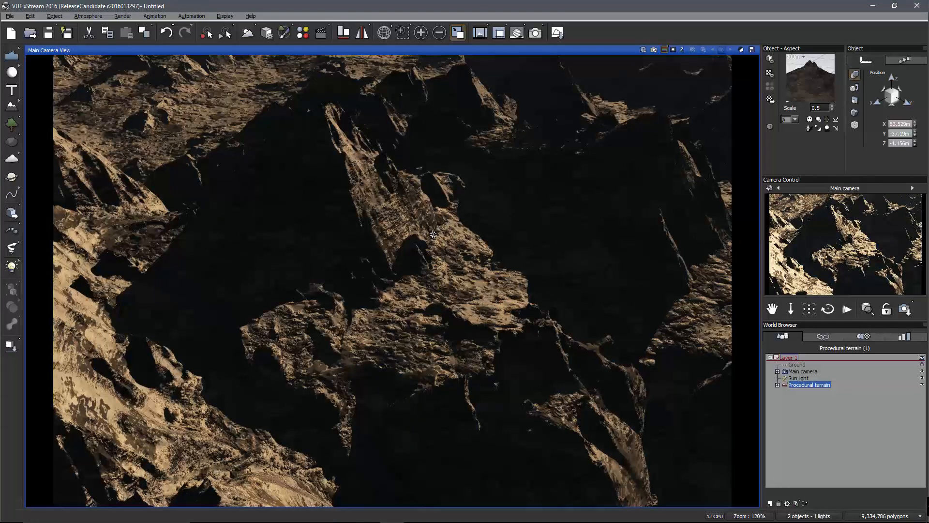
# Reset the terrain's material to the default and render the main camera view with the Final preset
pyautogui.rightClick(820, 81)
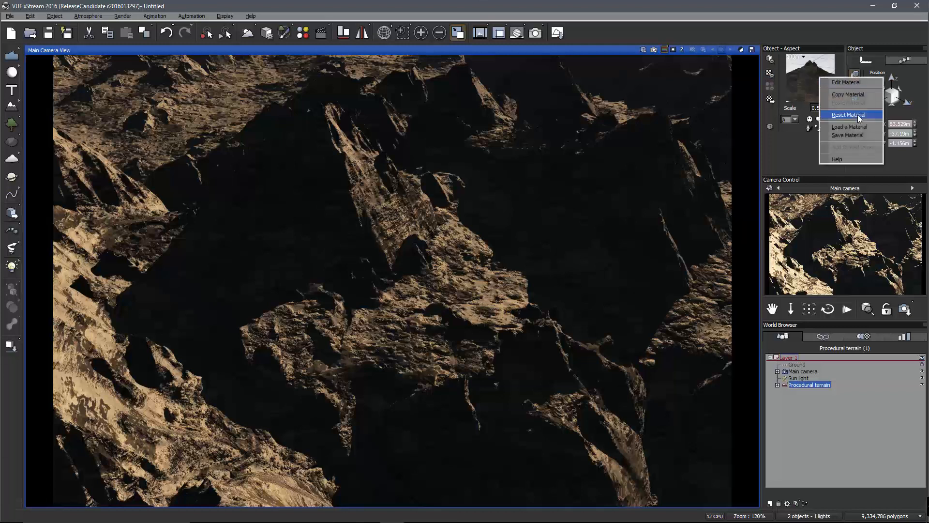
pyautogui.click(858, 114)
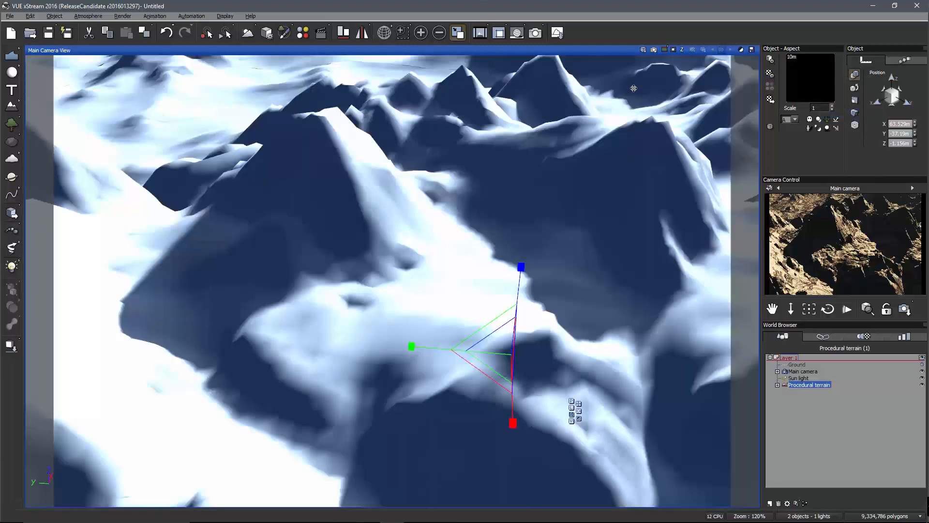
pyautogui.click(653, 50)
pyautogui.click(668, 73)
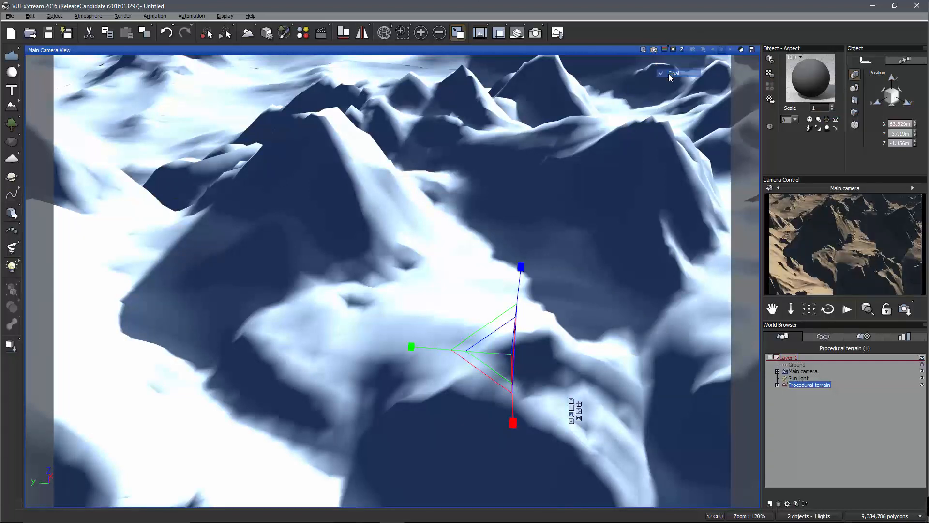
pyautogui.click(654, 51)
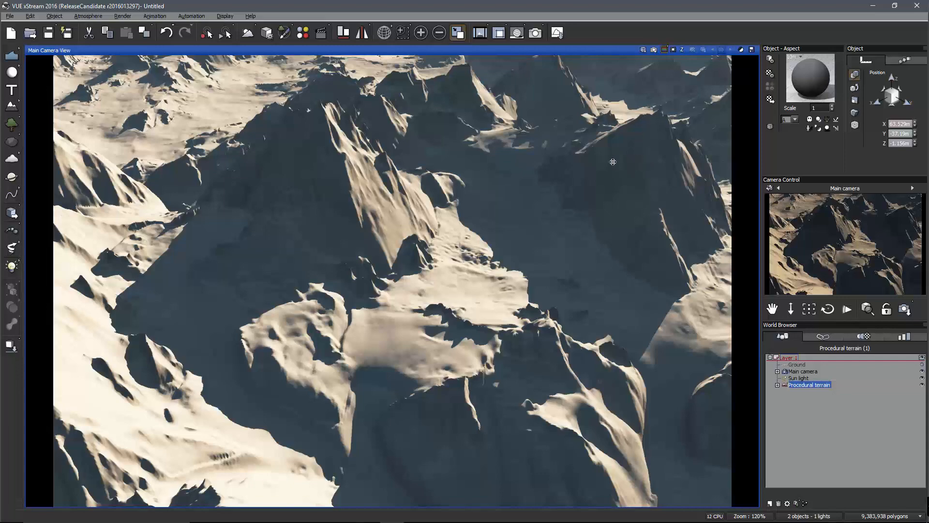
# Pull the main camera back to frame the entire terrain, render the view, and return to the interactive preview
pyautogui.moveTo(411, 189); pyautogui.dragTo(313, 220, button='right')
pyautogui.scroll(-10, 419, 196)
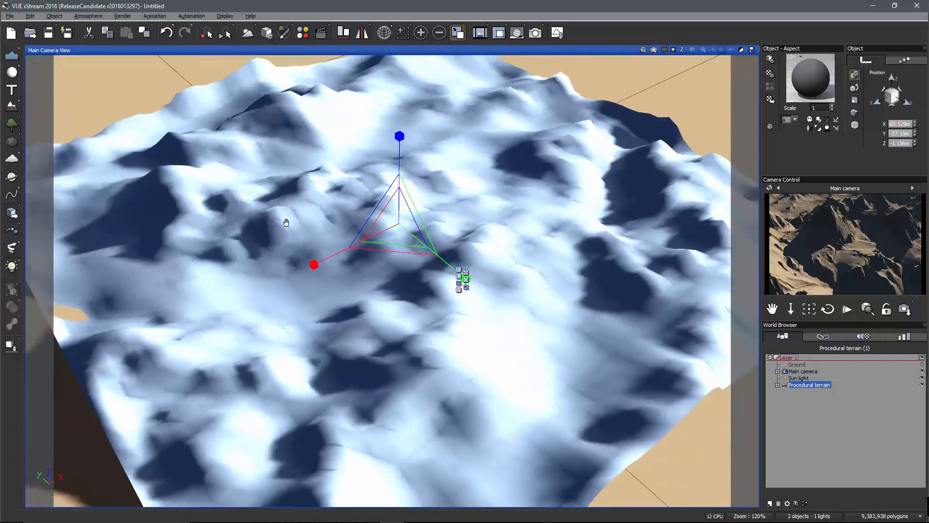
pyautogui.scroll(-4, 284, 223)
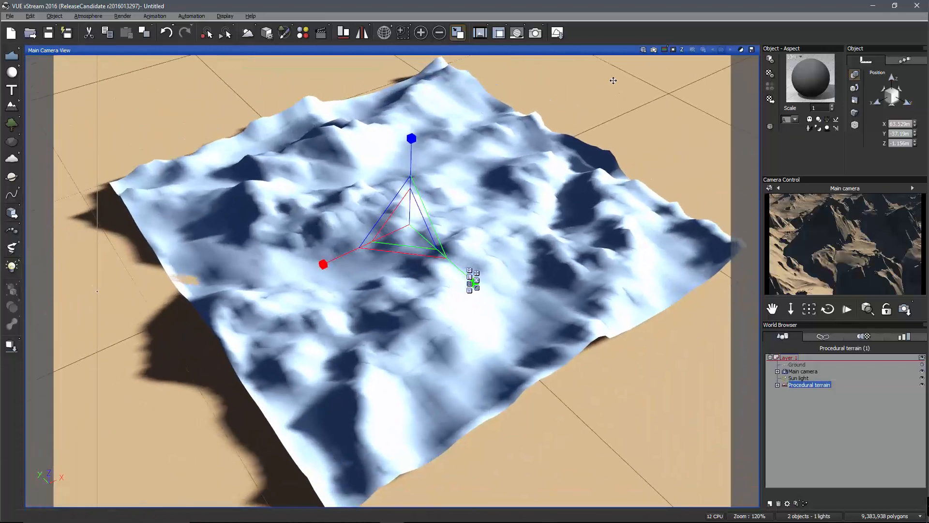
pyautogui.click(654, 49)
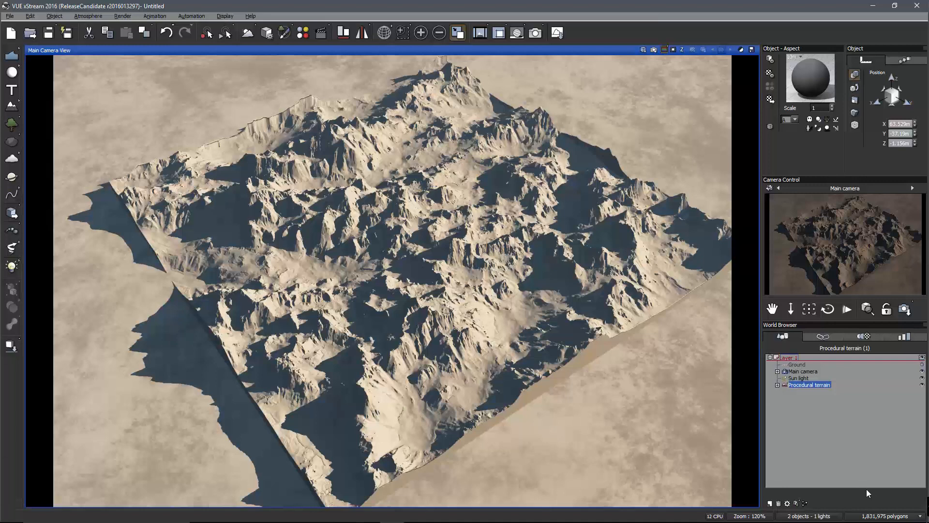
pyautogui.click(455, 282)
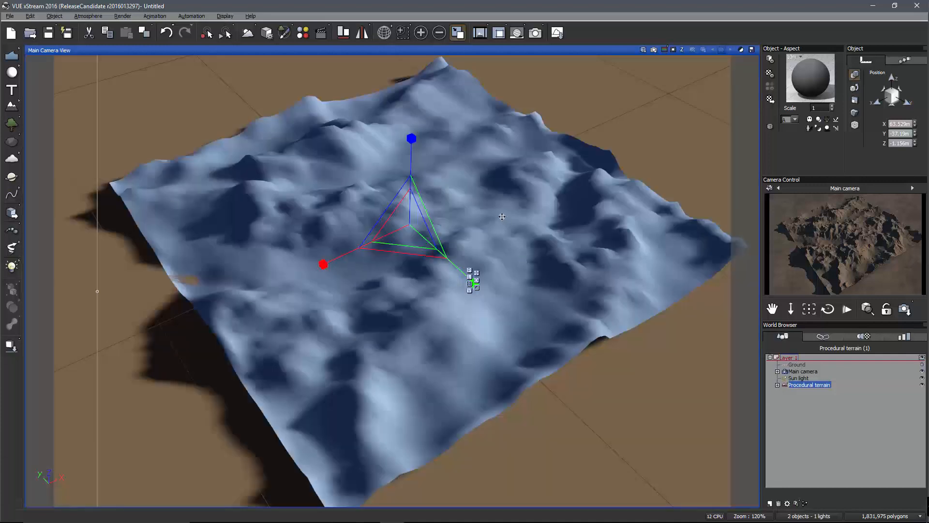
# Examine the procedural terrain's ridges, slopes and outer edges up close from several angles
pyautogui.moveTo(416, 156); pyautogui.dragTo(476, 200, button='middle')
pyautogui.scroll(10, 458, 265)
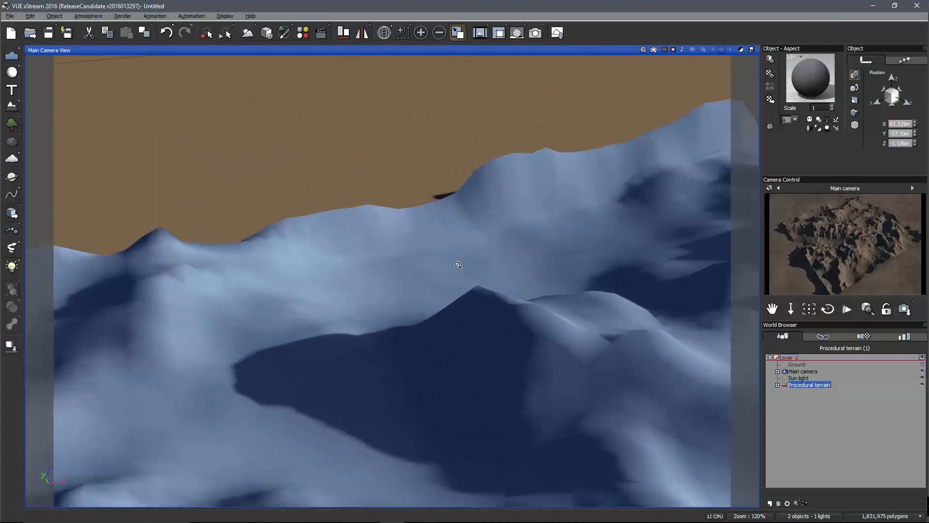
pyautogui.scroll(5, 458, 265)
pyautogui.moveTo(501, 198); pyautogui.dragTo(426, 277, button='right')
pyautogui.moveTo(462, 243); pyautogui.dragTo(482, 275, button='middle')
pyautogui.scroll(-8, 453, 252)
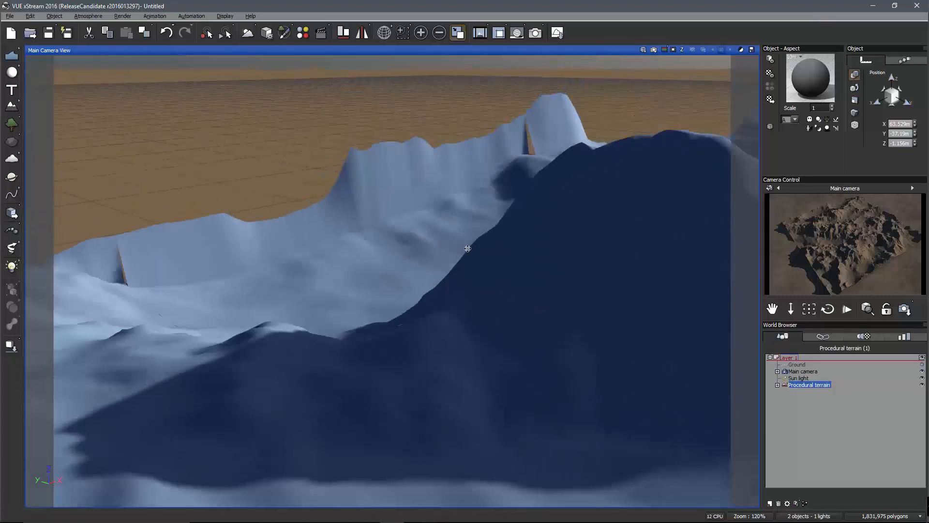
pyautogui.click(803, 417)
pyautogui.moveTo(488, 264); pyautogui.dragTo(425, 224, button='right')
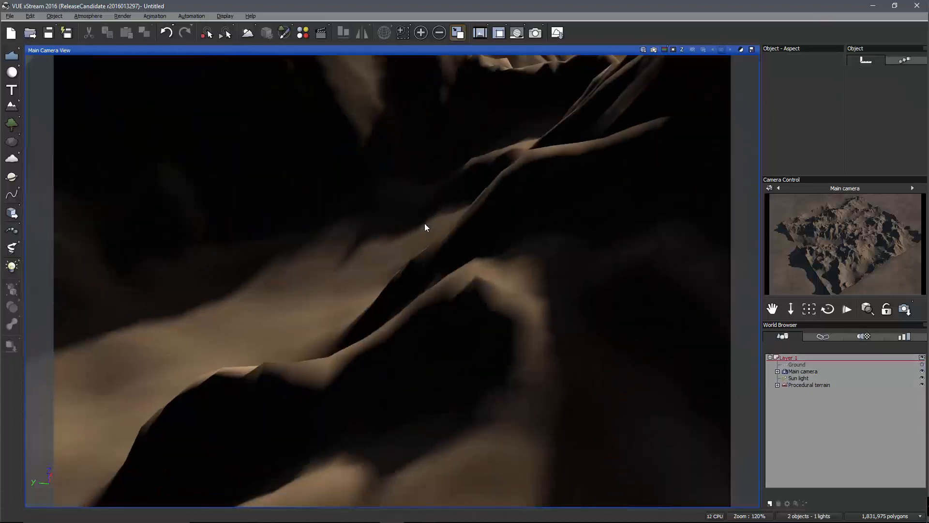
pyautogui.scroll(-6, 411, 210)
pyautogui.moveTo(289, 203); pyautogui.dragTo(349, 224, button='right')
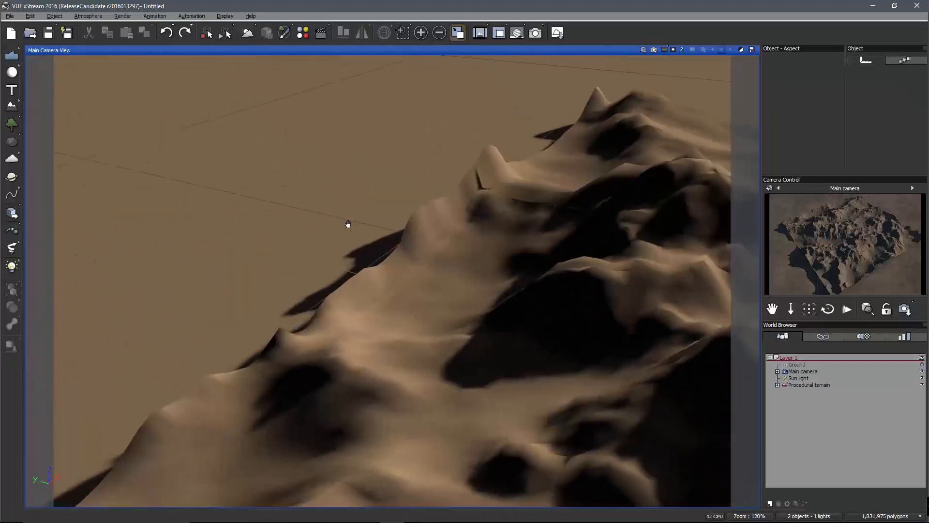
pyautogui.scroll(3, 366, 238)
pyautogui.scroll(3, 366, 239)
pyautogui.moveTo(564, 238); pyautogui.dragTo(402, 217, button='right')
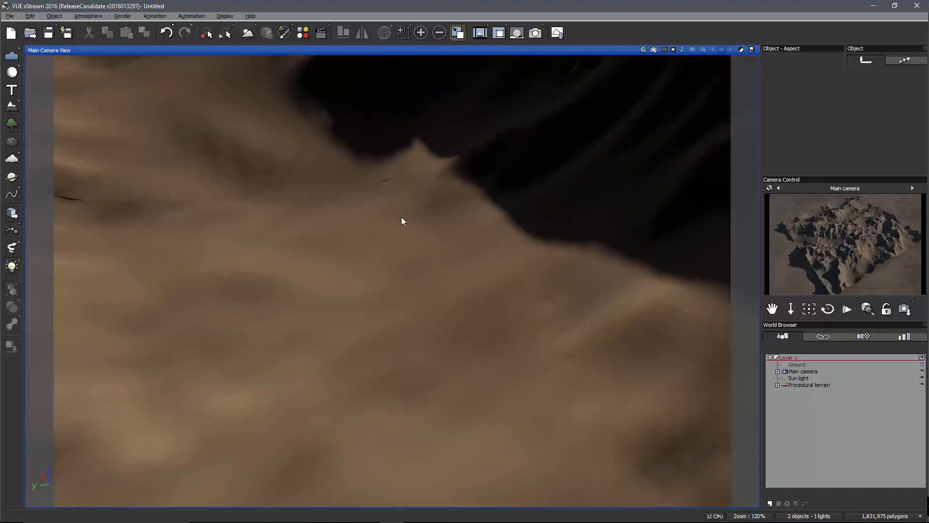
pyautogui.scroll(-3, 401, 218)
pyautogui.moveTo(282, 203); pyautogui.dragTo(329, 238, button='right')
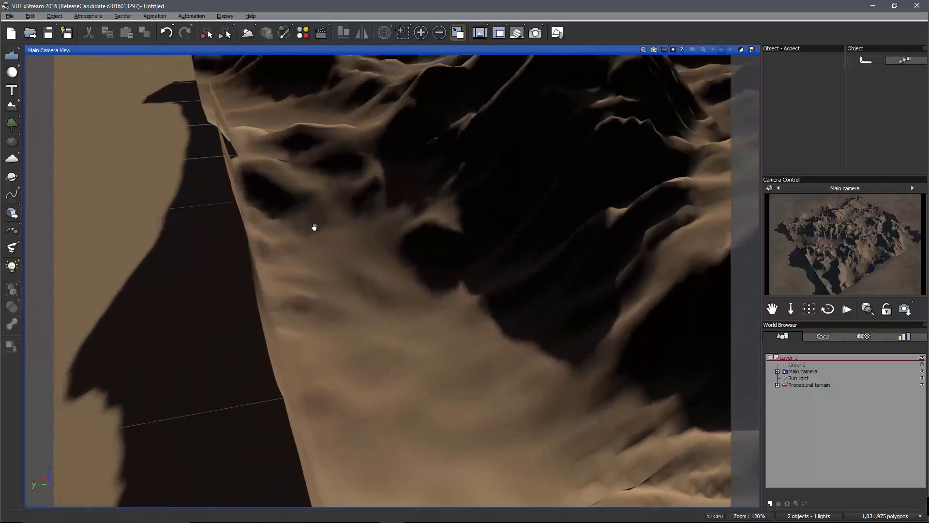
pyautogui.moveTo(570, 327)
pyautogui.mouseDown(button='right')
pyautogui.moveTo(592, 347)
pyautogui.moveTo(573, 353)
pyautogui.moveTo(570, 342)
pyautogui.mouseUp(button='right')
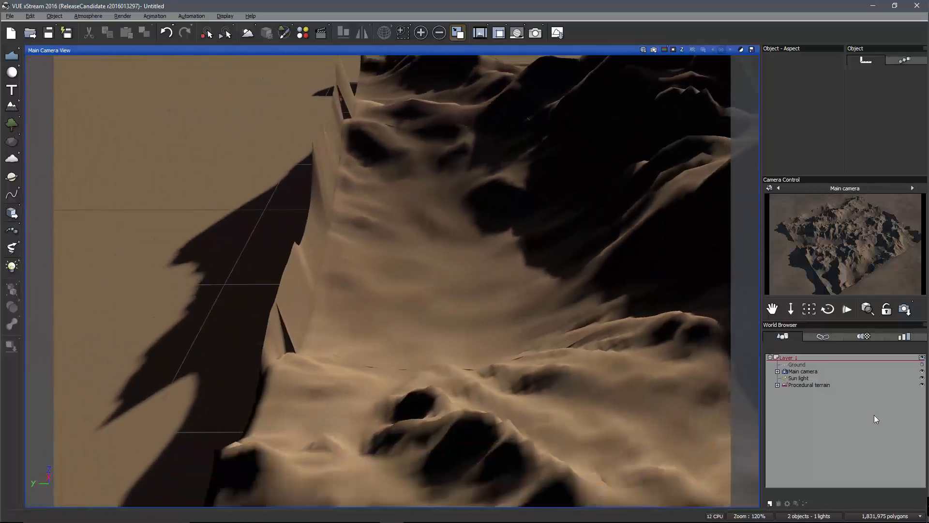
# Open the procedural terrain's altitude function graph and place the Projected Texture Map node close to the Altitude output
pyautogui.click(806, 385)
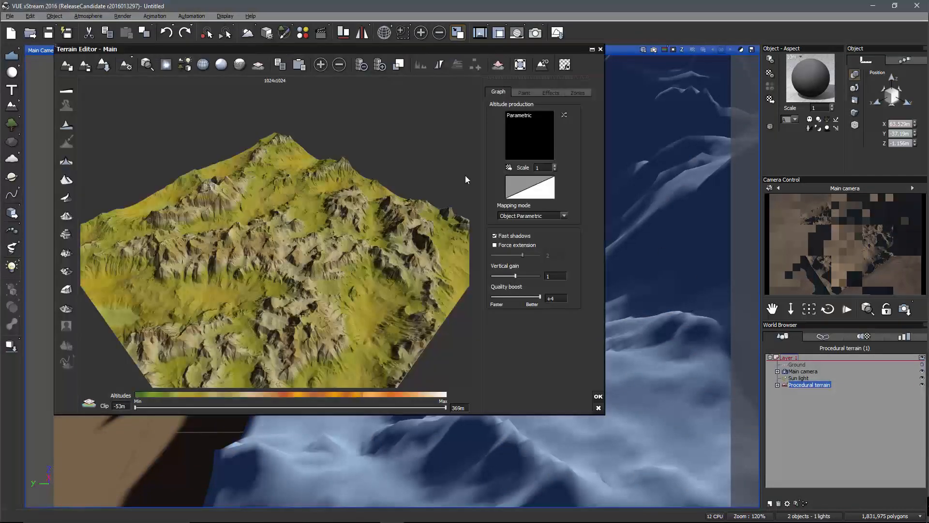
pyautogui.doubleClick(529, 136)
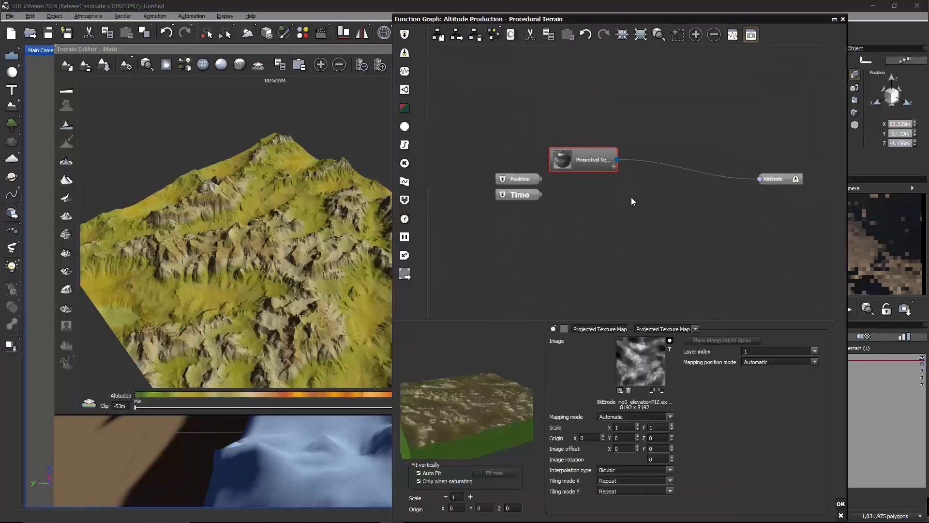
pyautogui.scroll(1, 601, 225)
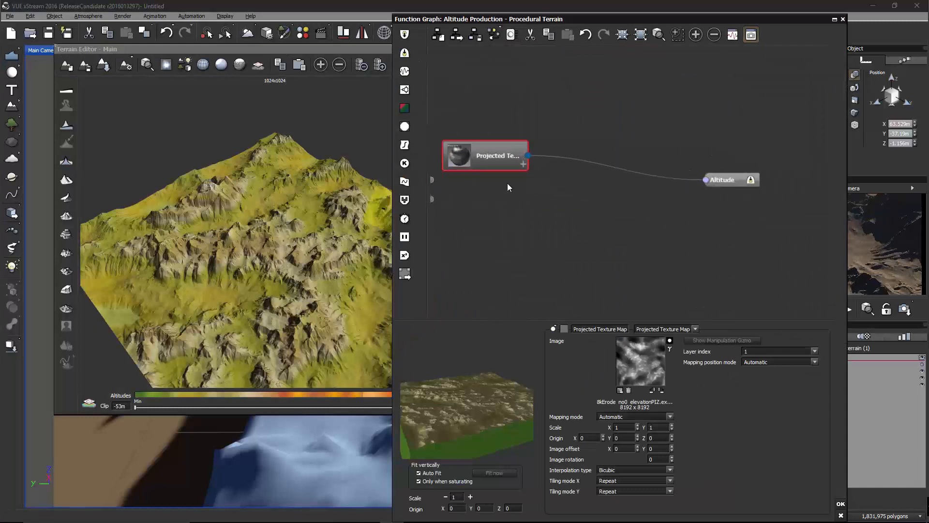
pyautogui.moveTo(503, 165); pyautogui.dragTo(639, 173)
pyautogui.moveTo(686, 221); pyautogui.dragTo(664, 207, button='middle')
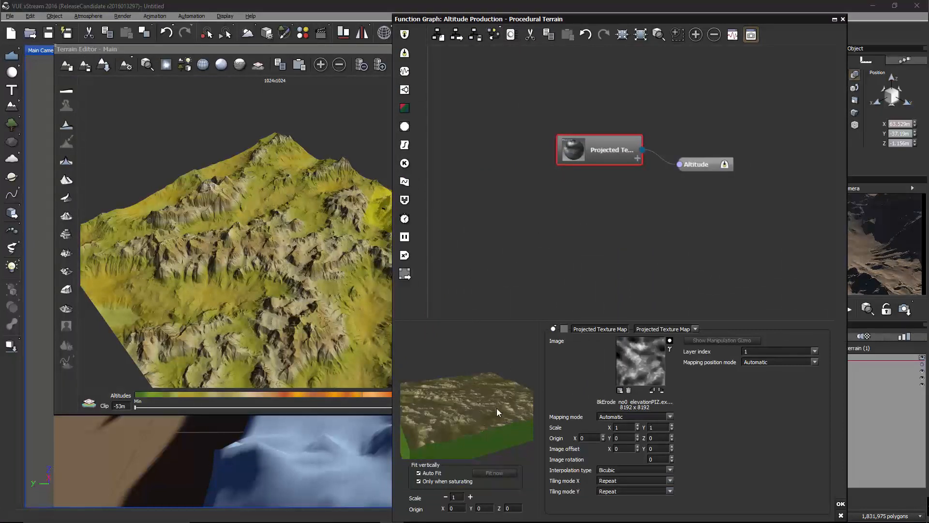
# Set the elevation texture map's X and Y tiling modes to Mirror and accept the function and terrain edits
pyautogui.click(610, 481)
pyautogui.click(611, 496)
pyautogui.click(617, 490)
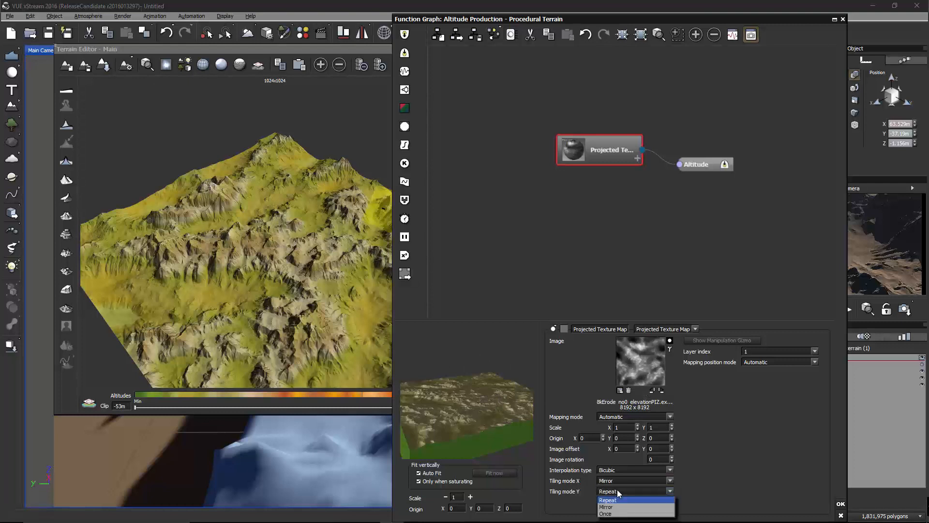
pyautogui.click(616, 511)
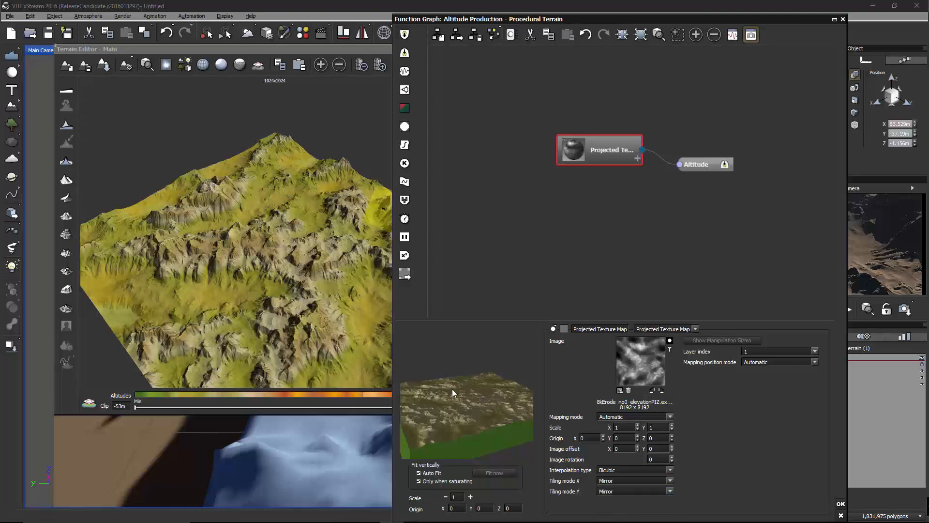
pyautogui.moveTo(452, 388); pyautogui.dragTo(469, 425)
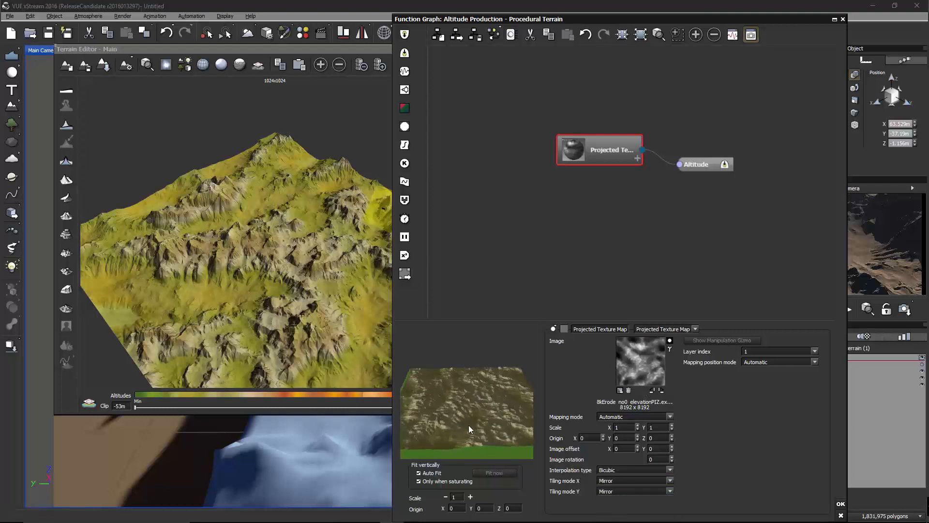
pyautogui.click(841, 504)
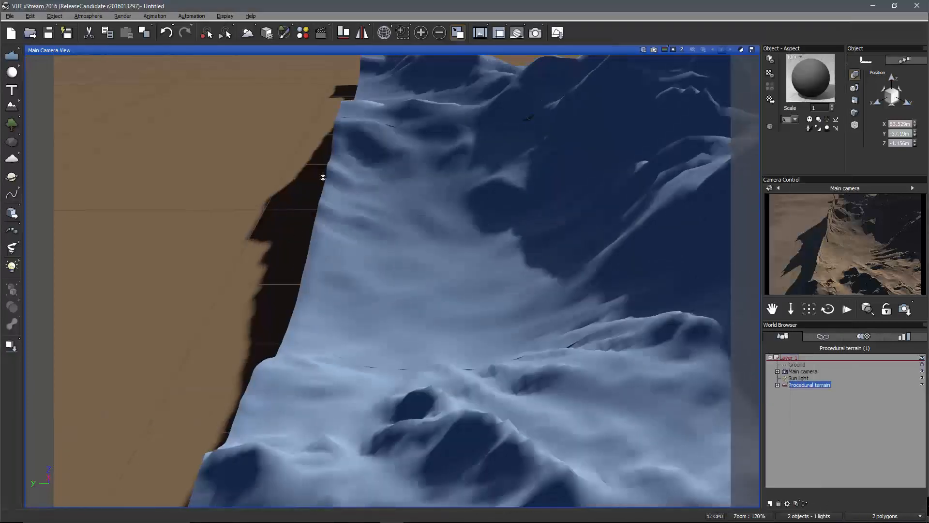
# Check the terrain's borders, reopen its altitude function graph, and select the Projected Texture Map node
pyautogui.scroll(-5, 371, 306)
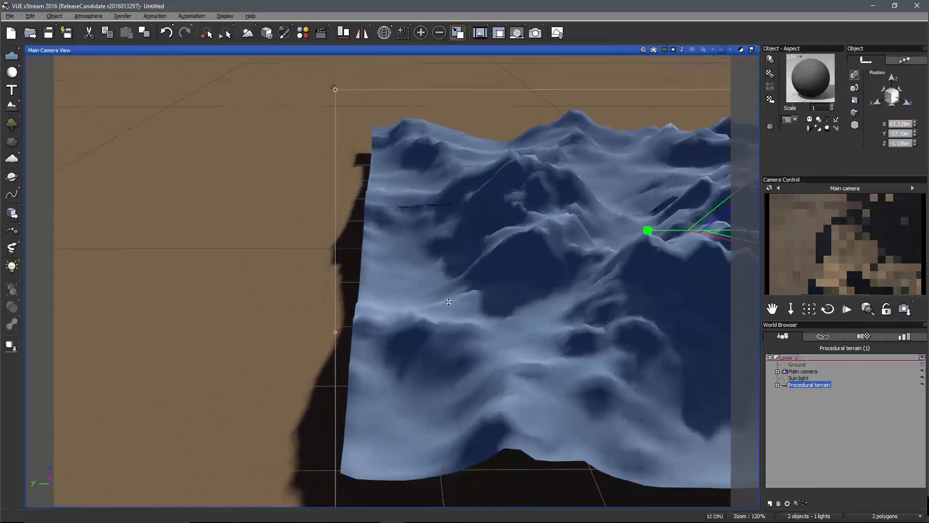
pyautogui.moveTo(504, 268); pyautogui.dragTo(452, 283, button='right')
pyautogui.moveTo(487, 212); pyautogui.dragTo(379, 257, button='right')
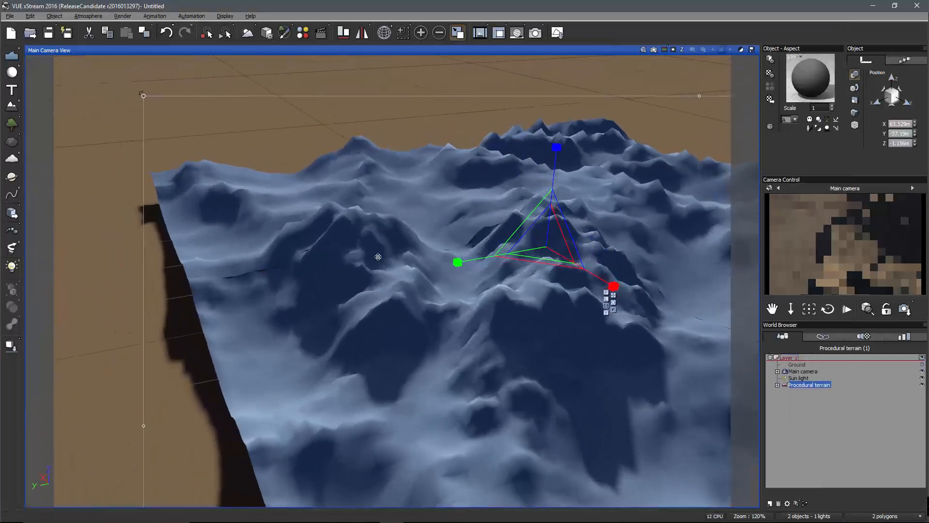
pyautogui.doubleClick(378, 256)
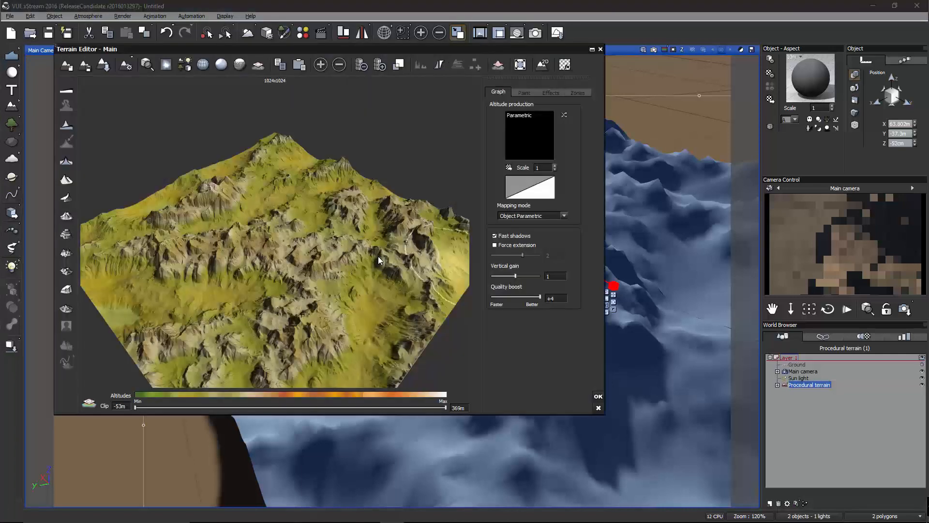
pyautogui.rightClick(535, 135)
pyautogui.click(554, 139)
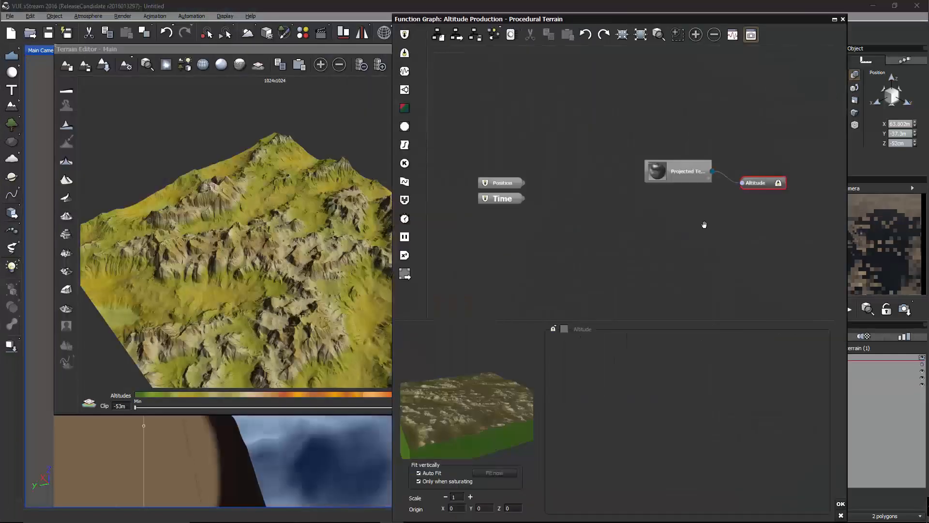
pyautogui.click(580, 167)
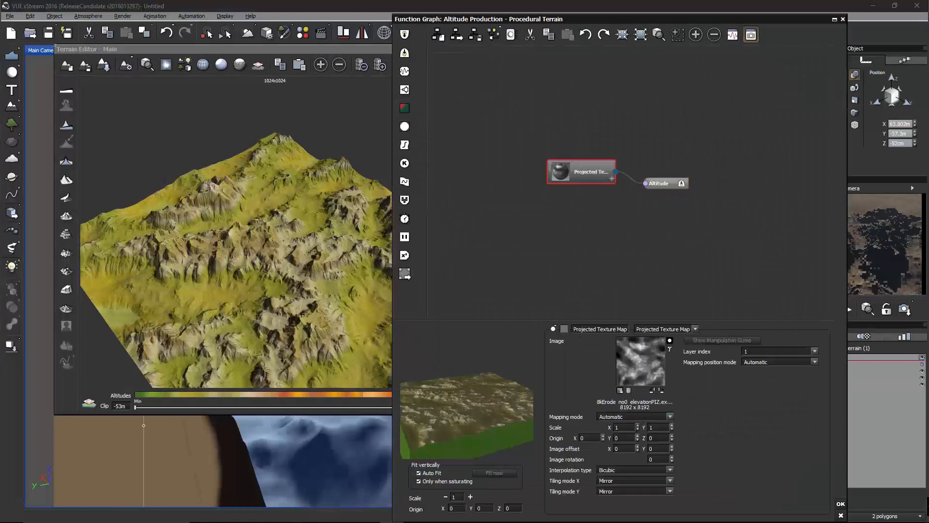
# Try an X and Y scale of 1.001 on the projected texture map
pyautogui.doubleClick(624, 427)
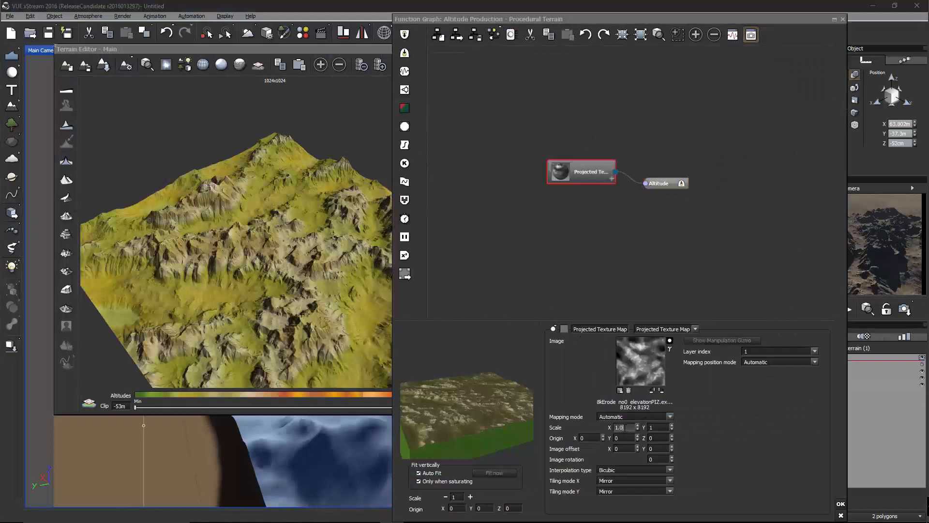
pyautogui.doubleClick(626, 428)
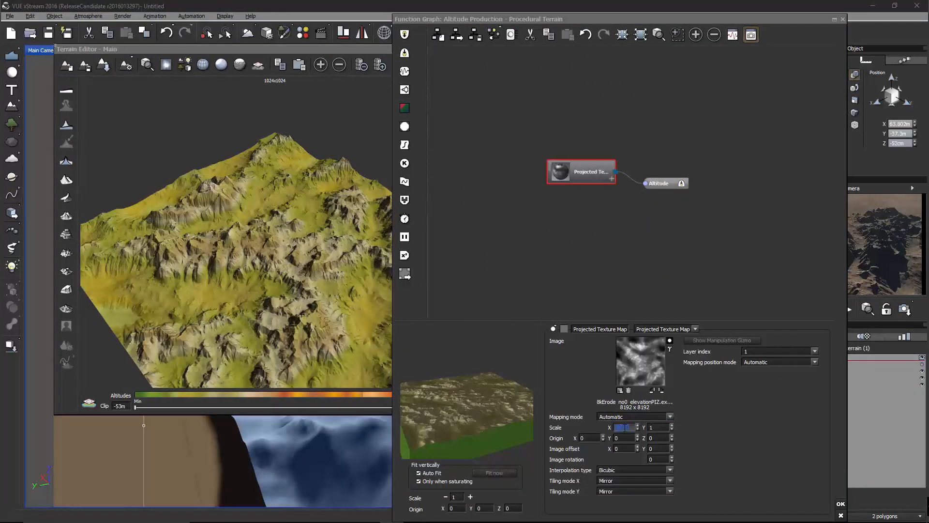
pyautogui.doubleClick(659, 428)
pyautogui.doubleClick(619, 449)
pyautogui.click(645, 211)
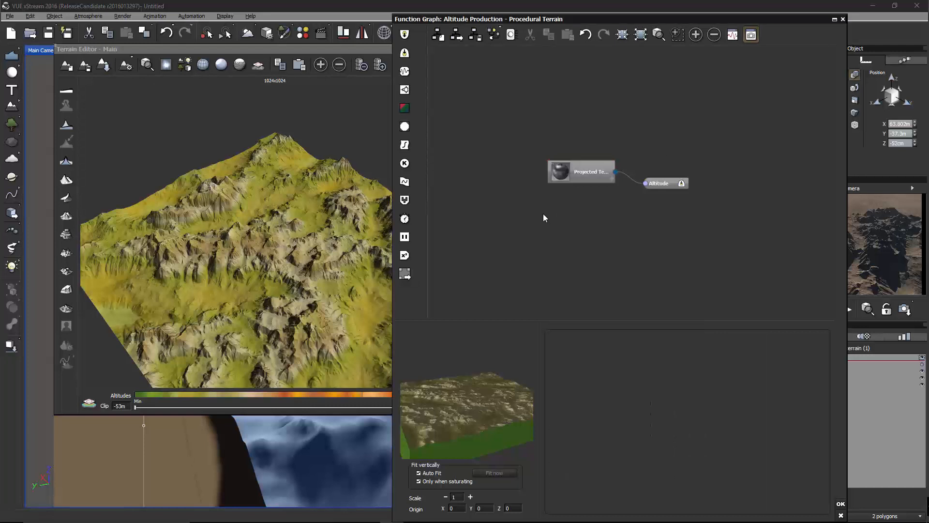
pyautogui.click(592, 172)
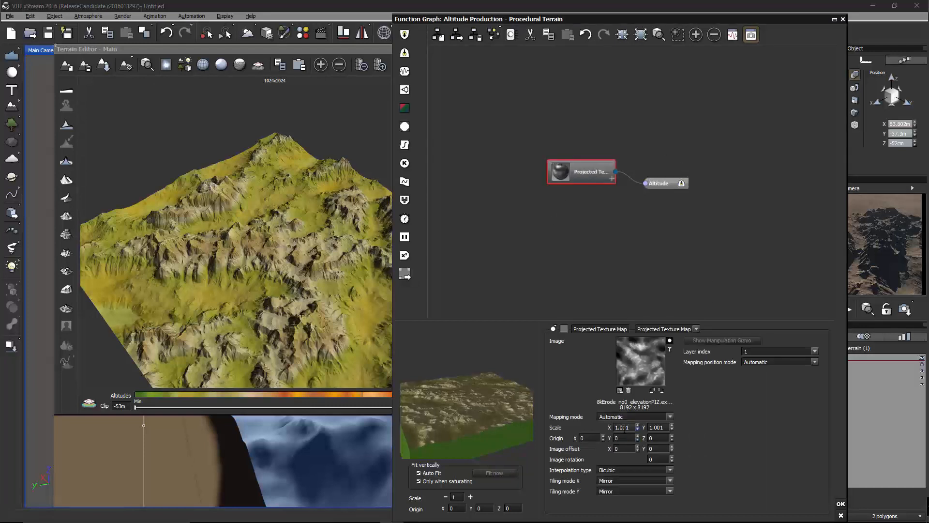
# Set the projected texture map's X and Y scale to 1, nudge its node toward the Altitude output, and accept the function
pyautogui.click(624, 427)
pyautogui.write('1')
pyautogui.click(657, 427)
pyautogui.write('1')
pyautogui.press('Return')
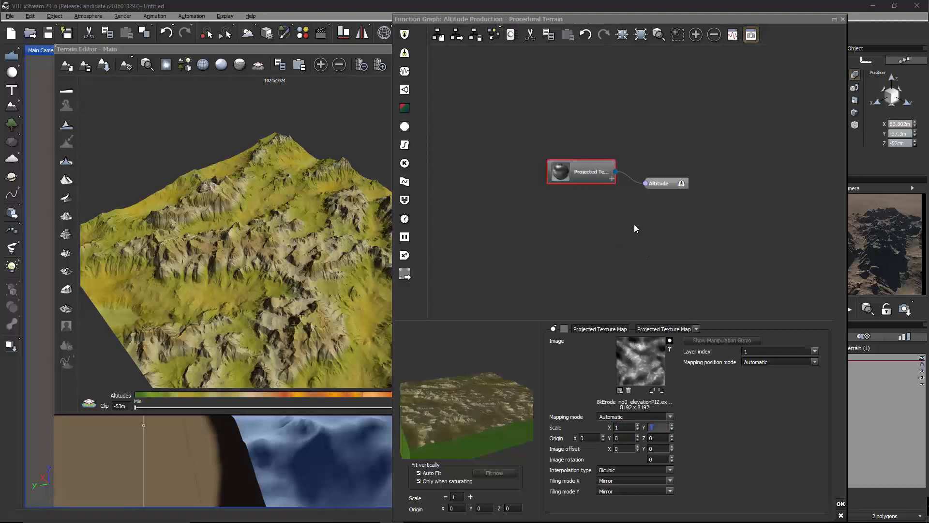
pyautogui.moveTo(583, 170)
pyautogui.mouseDown()
pyautogui.moveTo(595, 152)
pyautogui.moveTo(591, 177)
pyautogui.mouseUp()
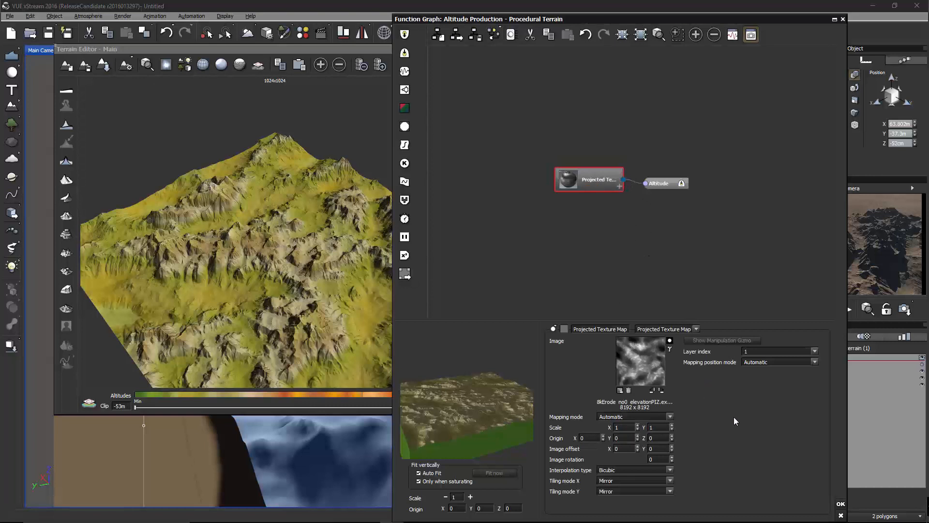
pyautogui.click(841, 503)
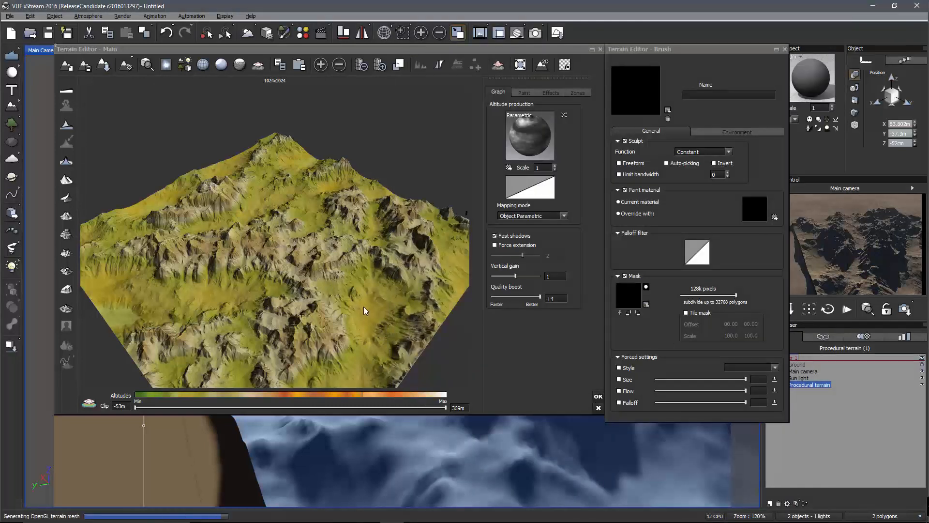
# Copy the procedural terrain's altitude production function and accept the terrain edits
pyautogui.moveTo(364, 263)
pyautogui.mouseDown(button='right')
pyautogui.moveTo(338, 263)
pyautogui.moveTo(220, 211)
pyautogui.moveTo(211, 222)
pyautogui.moveTo(338, 219)
pyautogui.mouseUp(button='right')
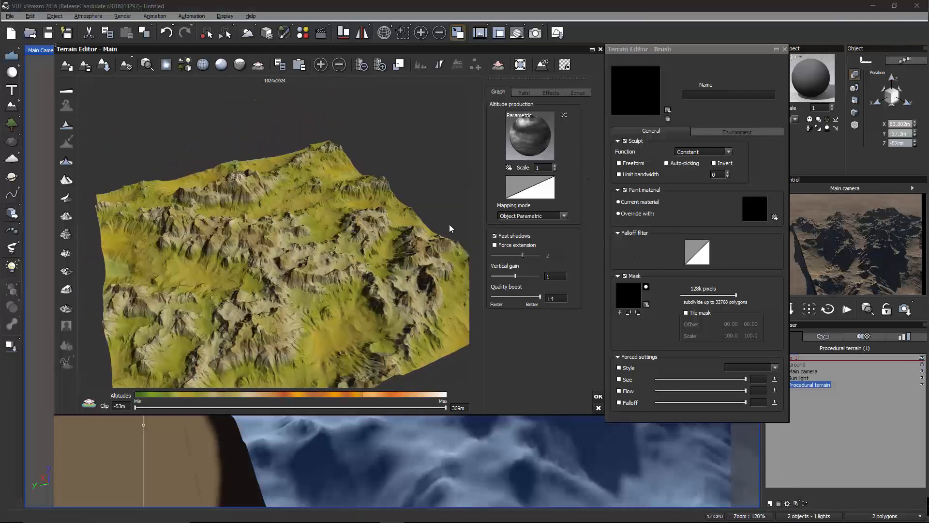
pyautogui.rightClick(524, 139)
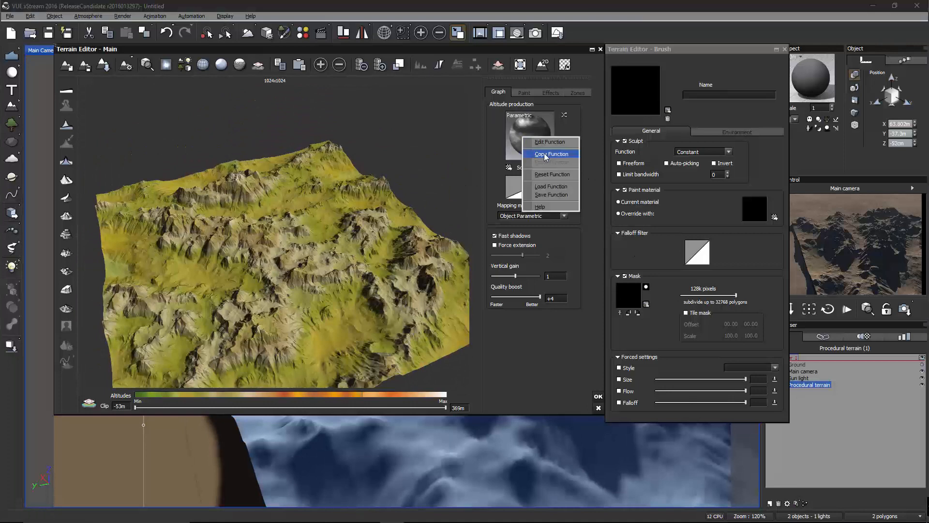
pyautogui.moveTo(370, 210); pyautogui.dragTo(348, 185, button='right')
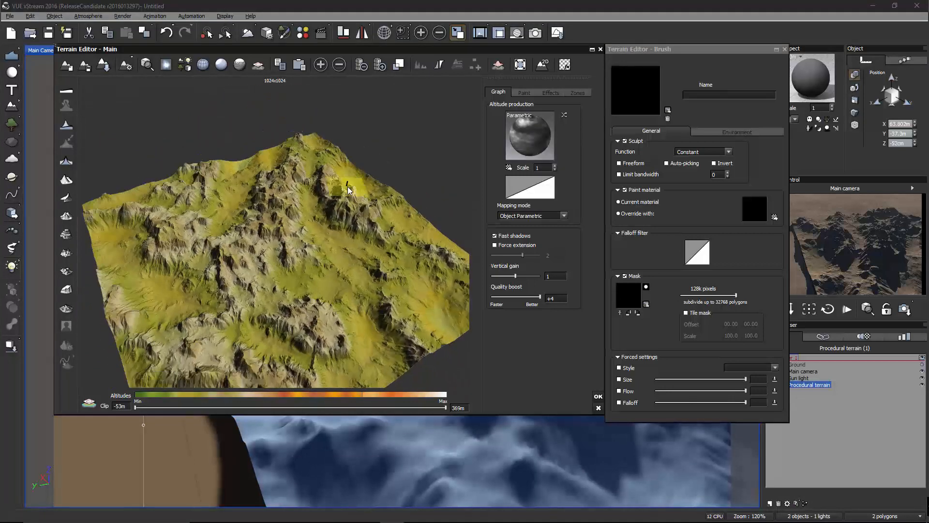
pyautogui.rightClick(531, 127)
pyautogui.click(570, 146)
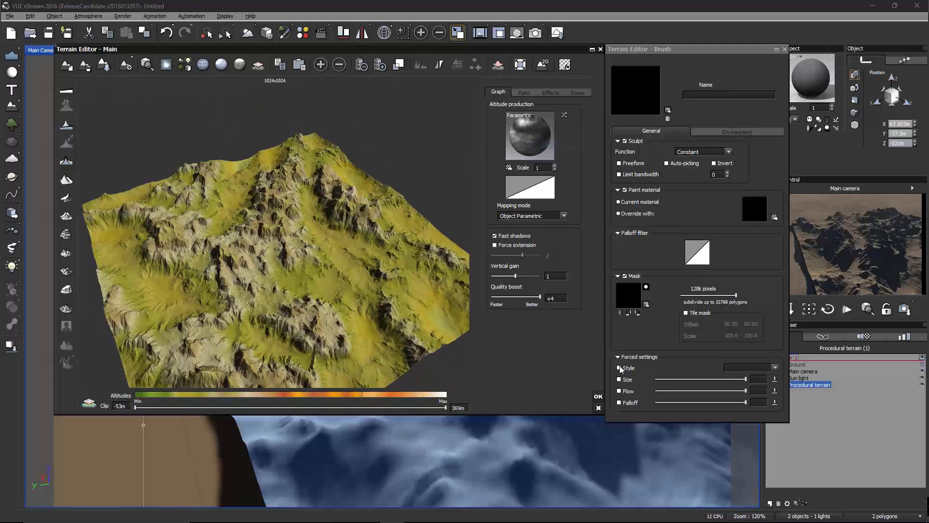
pyautogui.click(598, 396)
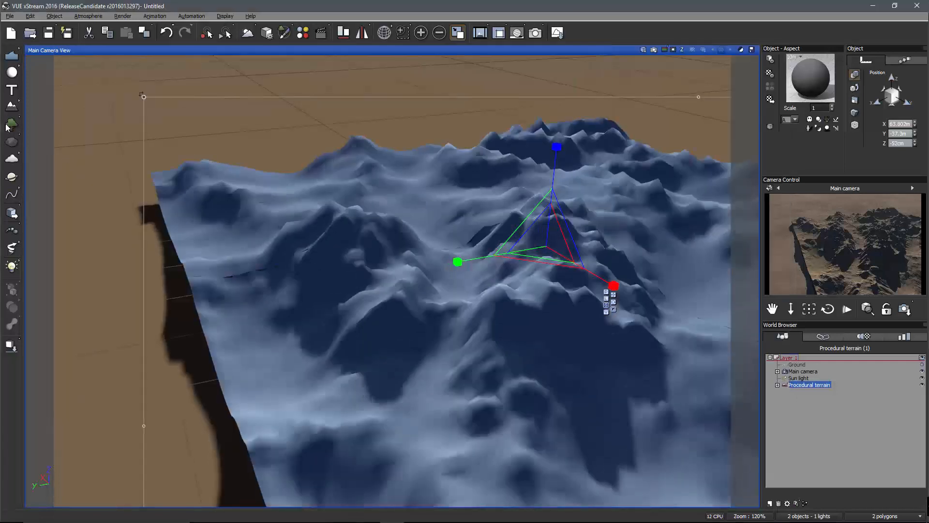
# Add a standard heightfield terrain and paste the copied altitude function into its altitude production
pyautogui.click(12, 106)
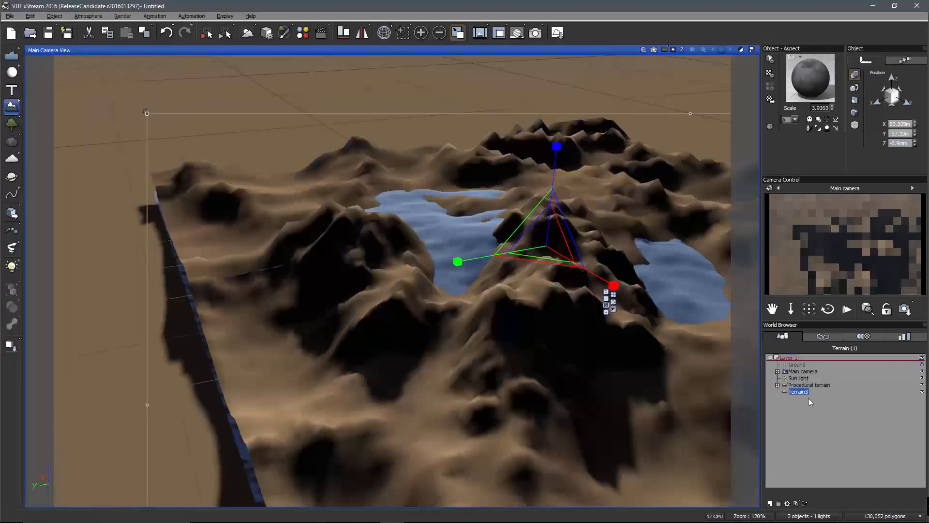
pyautogui.doubleClick(583, 190)
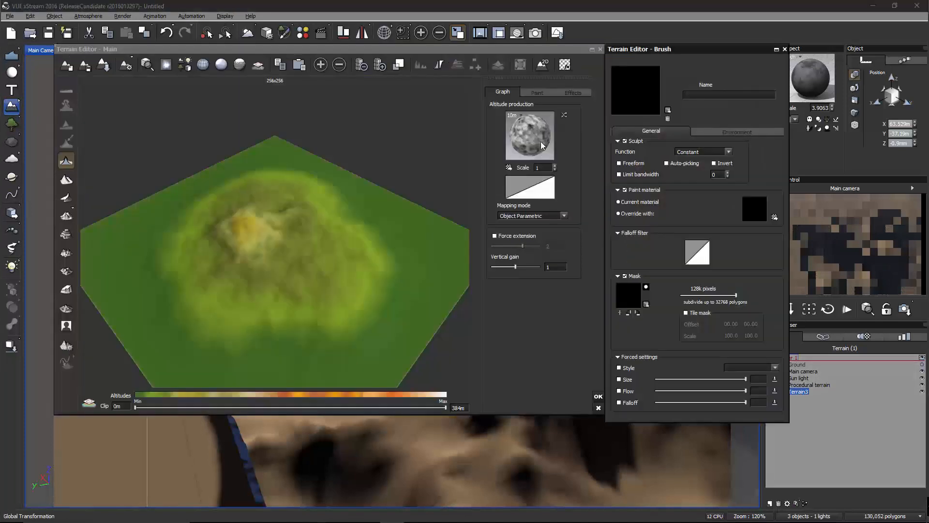
pyautogui.rightClick(541, 140)
pyautogui.click(577, 171)
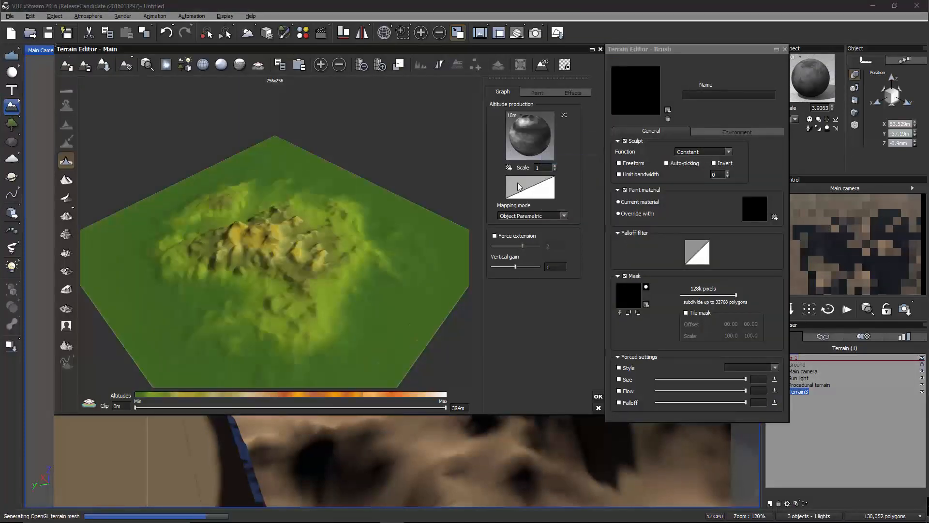
# Generate the standard terrain's altitudes from the pasted function and resize the terrain to 8192 x 8192
pyautogui.click(65, 159)
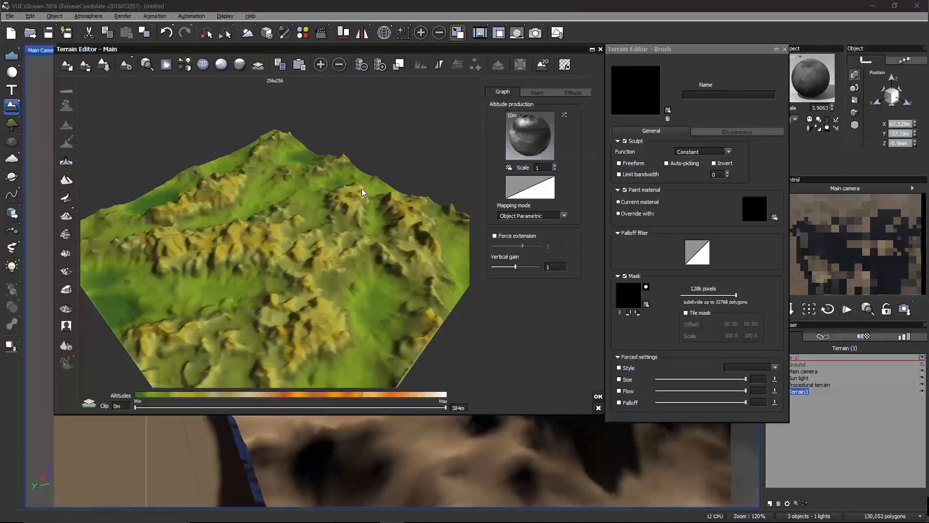
pyautogui.click(398, 66)
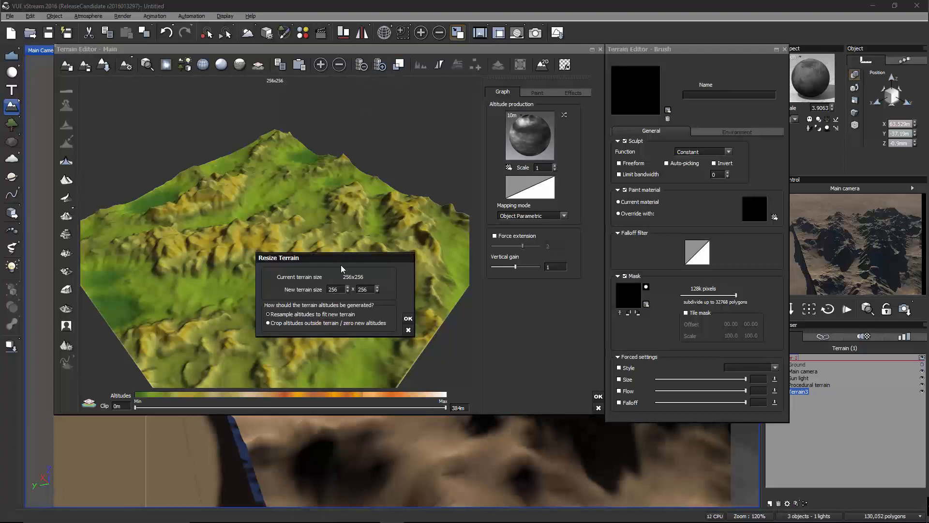
pyautogui.doubleClick(337, 290)
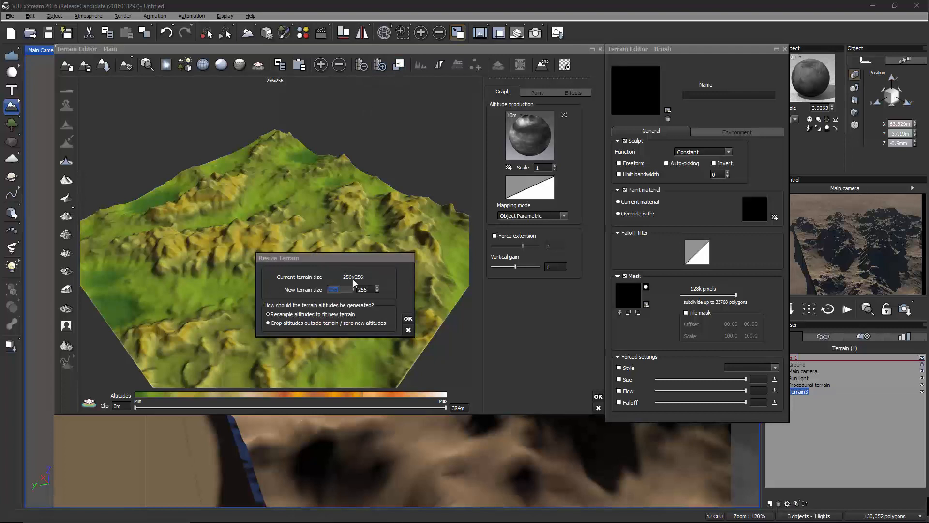
pyautogui.write('81')
pyautogui.doubleClick(361, 289)
pyautogui.write('8192')
pyautogui.press('Return')
pyautogui.click(407, 318)
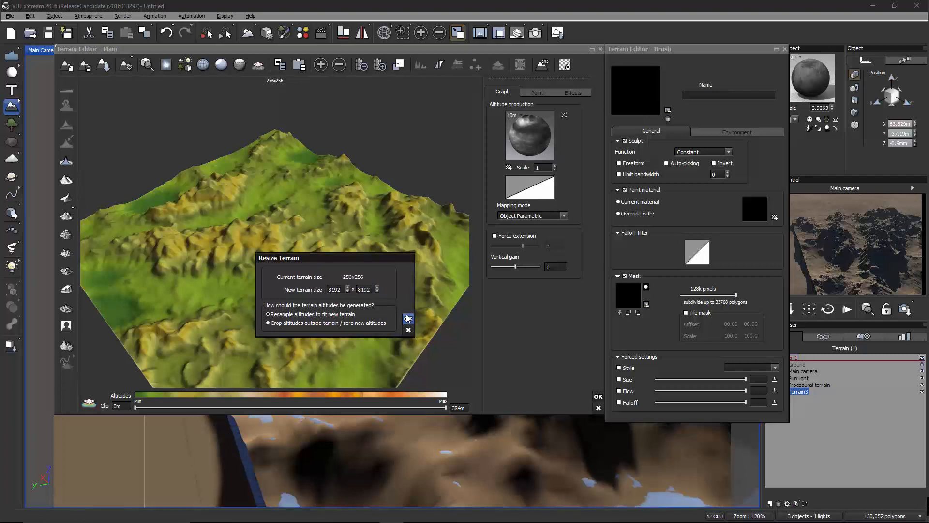
pyautogui.click(410, 320)
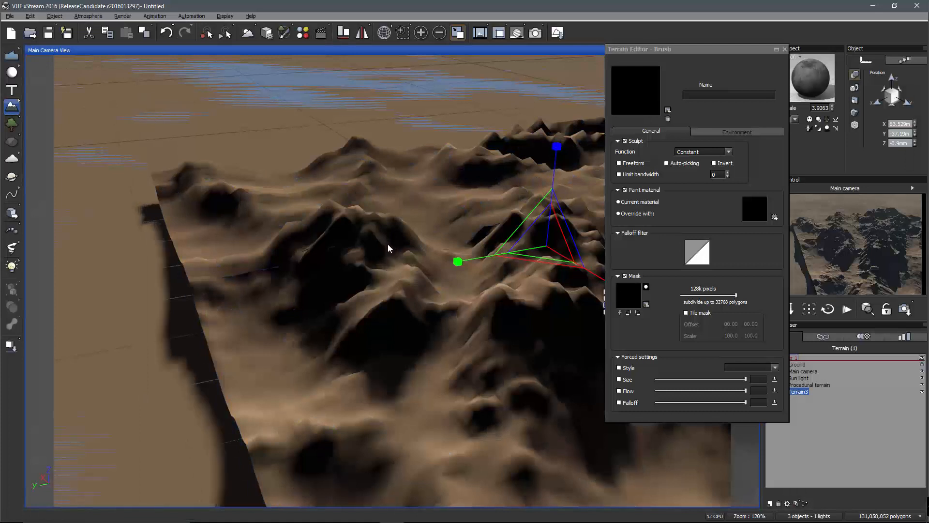
# Inspect the resized standard terrain and its resolution in the Terrain Editor
pyautogui.doubleClick(427, 225)
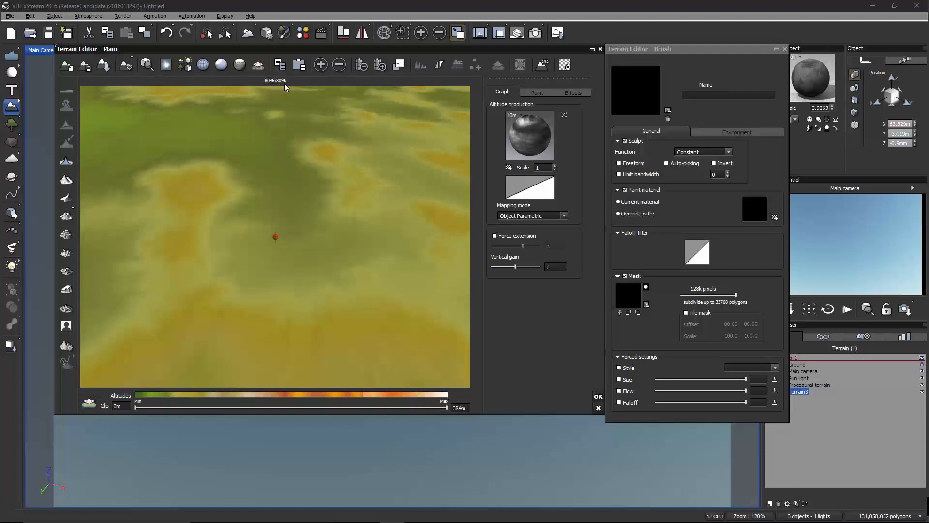
pyautogui.moveTo(351, 220); pyautogui.dragTo(365, 226, button='right')
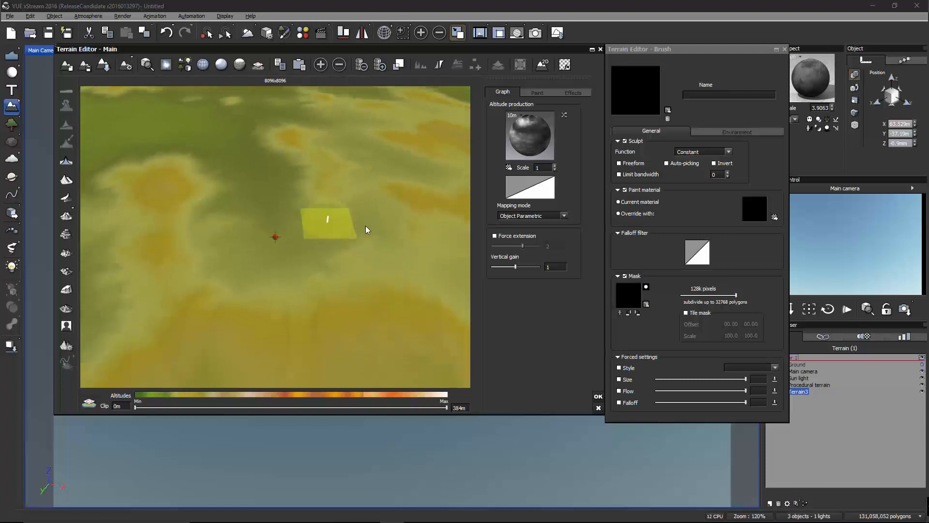
pyautogui.click(598, 398)
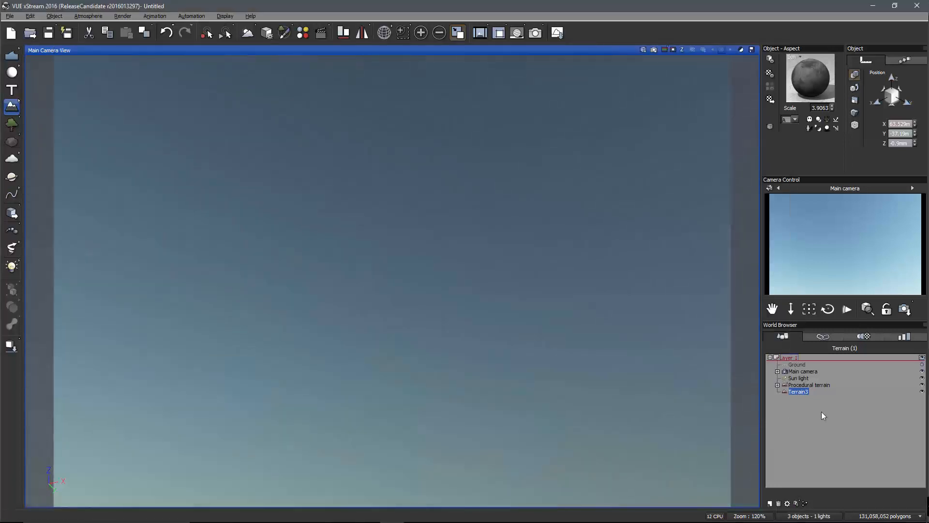
# Select the standard terrain in the scene and stretch its height to about 1.6 km
pyautogui.click(820, 412)
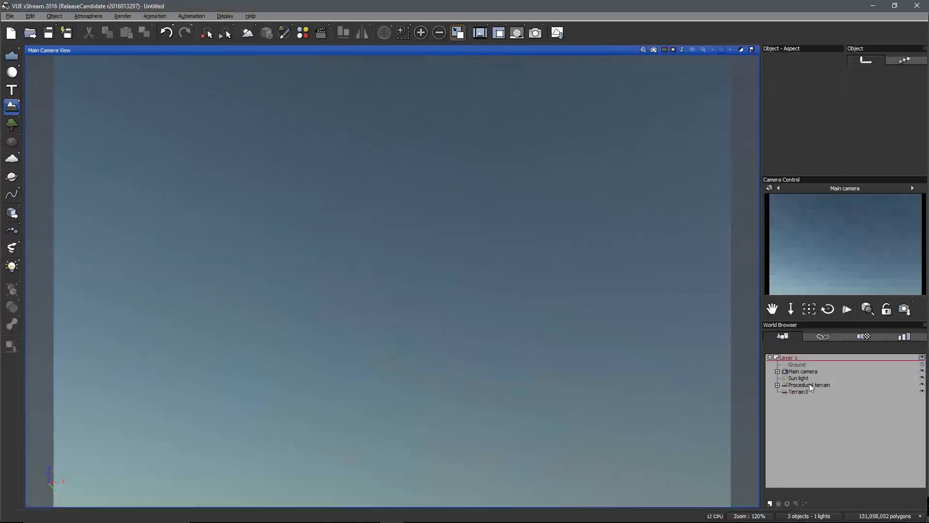
pyautogui.click(810, 385)
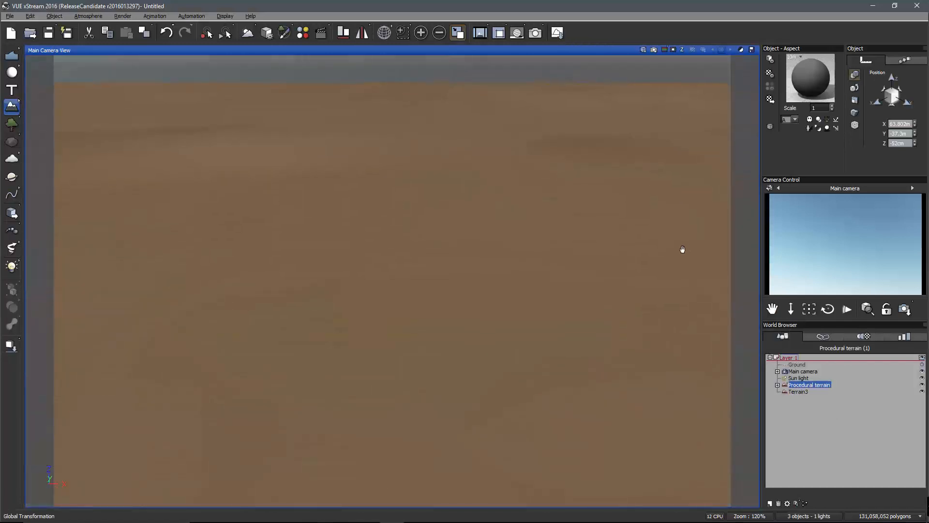
pyautogui.moveTo(682, 250); pyautogui.dragTo(648, 268, button='right')
pyautogui.click(589, 282)
pyautogui.click(798, 391)
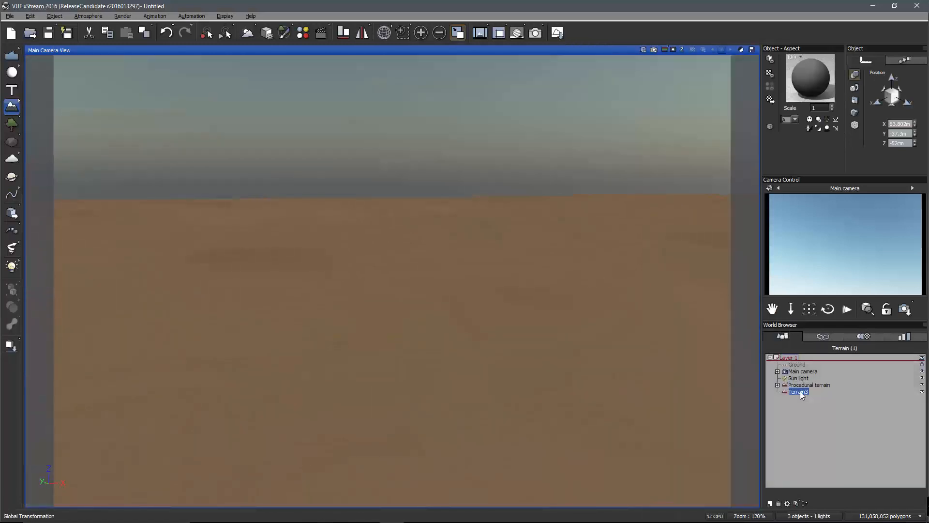
pyautogui.scroll(-10, 521, 288)
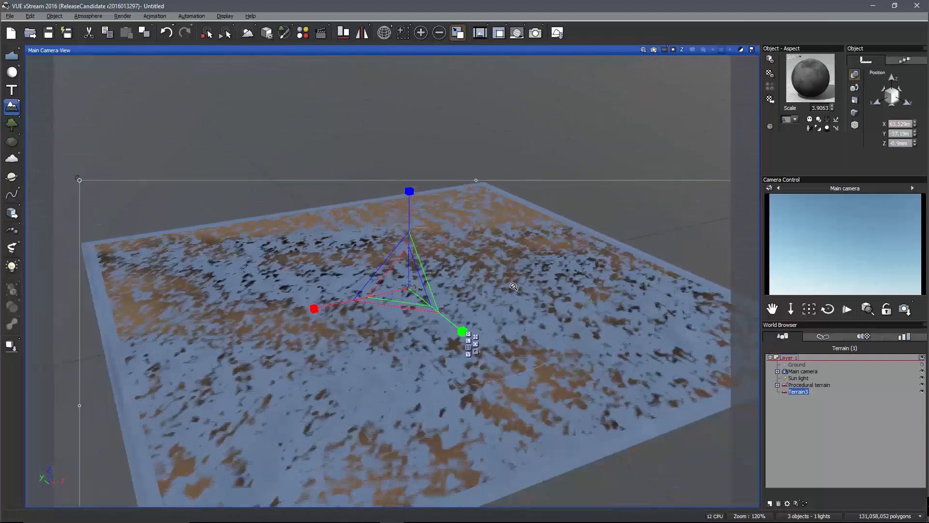
pyautogui.scroll(4, 514, 286)
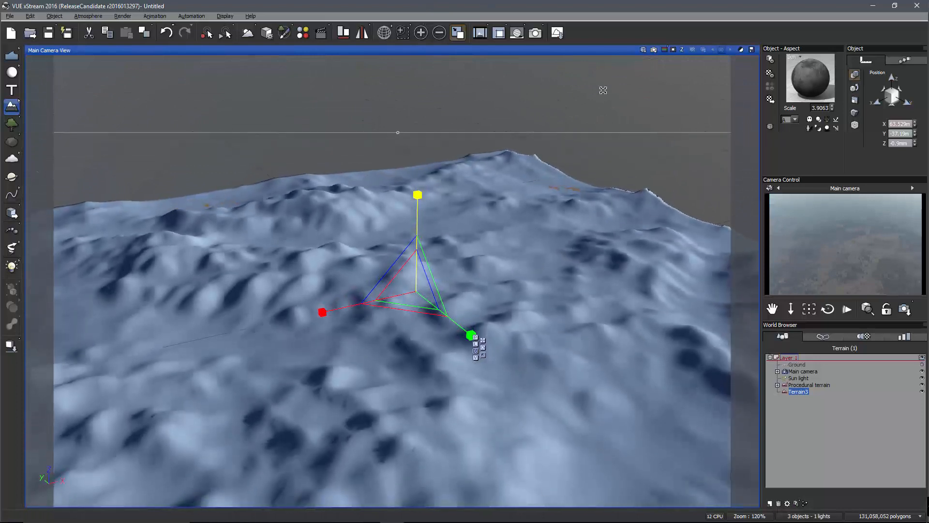
# Delete the procedural terrain and render a preview of the remaining standard terrain in the main camera view
pyautogui.click(821, 434)
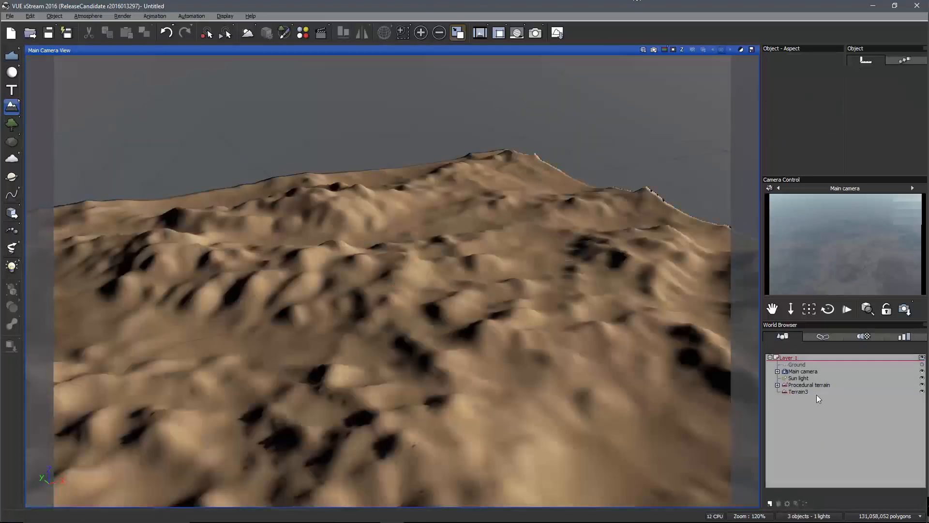
pyautogui.click(797, 385)
pyautogui.press('Delete')
pyautogui.moveTo(526, 316); pyautogui.dragTo(340, 299, button='right')
pyautogui.scroll(3, 614, 361)
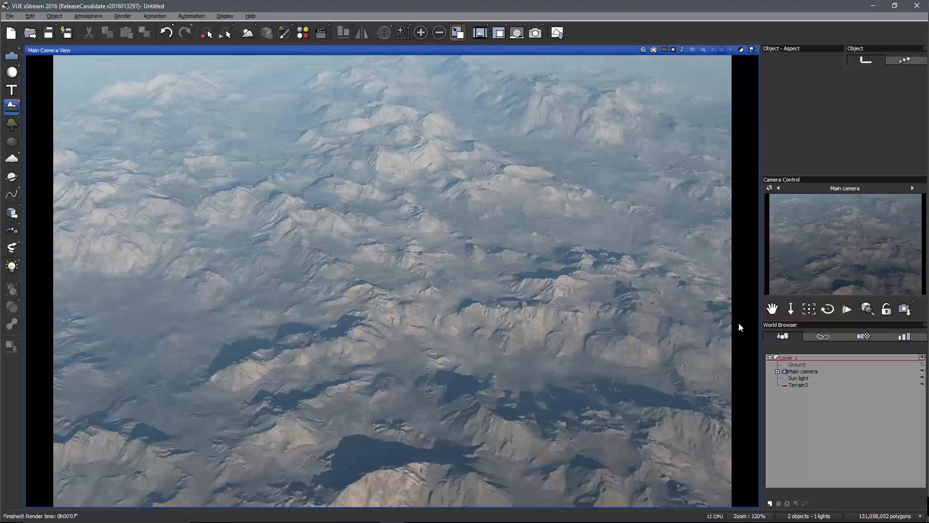
# Set the standard terrain's X size and Y size to 1 km each
pyautogui.click(796, 385)
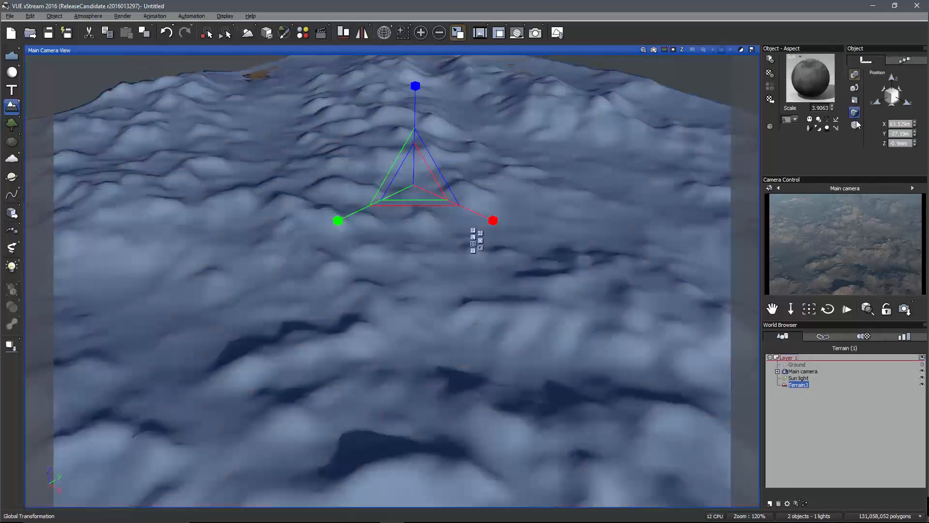
pyautogui.click(855, 100)
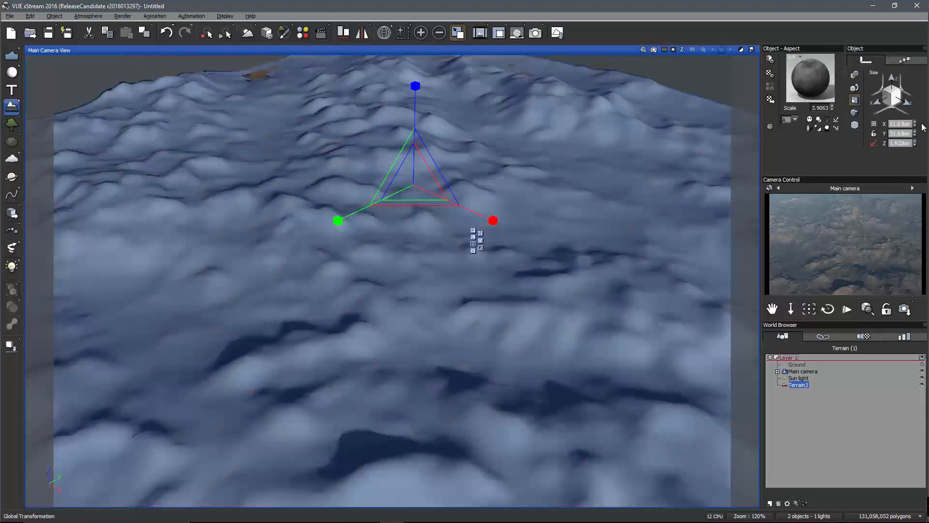
pyautogui.click(899, 124)
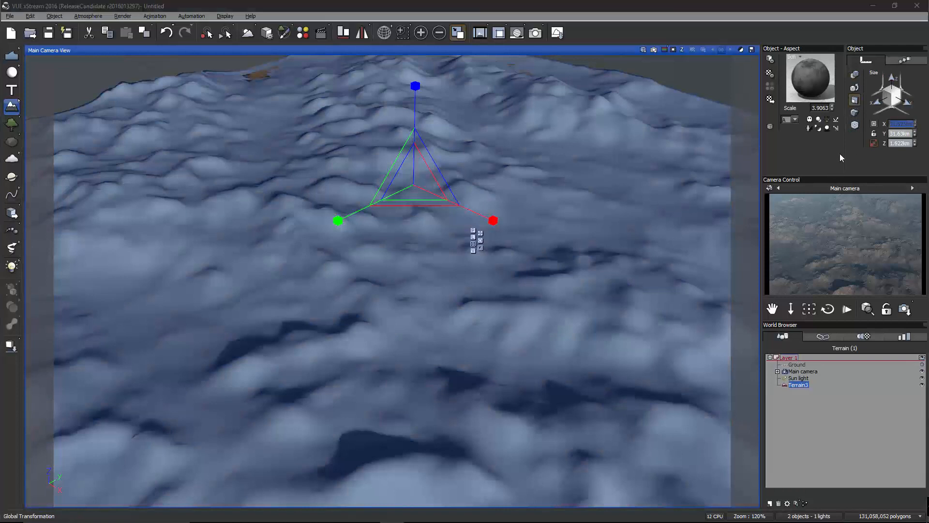
pyautogui.write('1km')
pyautogui.press('Return')
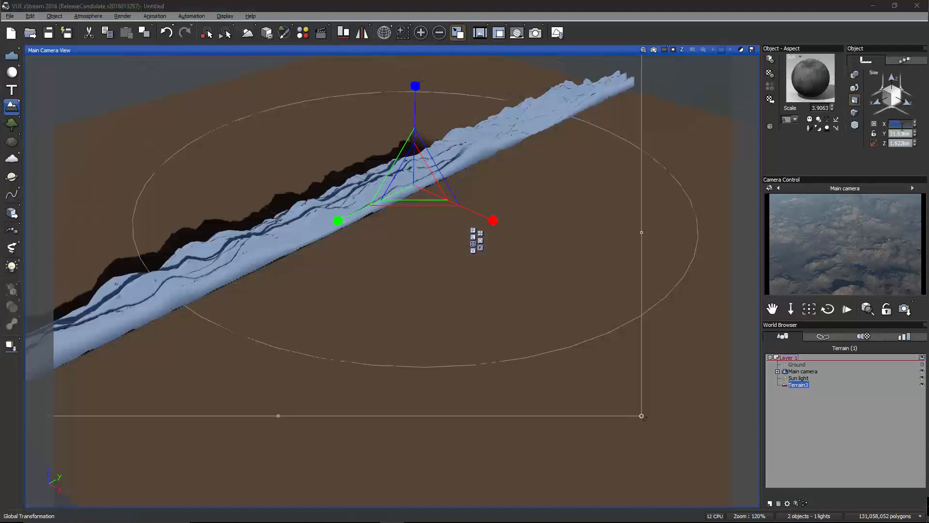
pyautogui.click(902, 133)
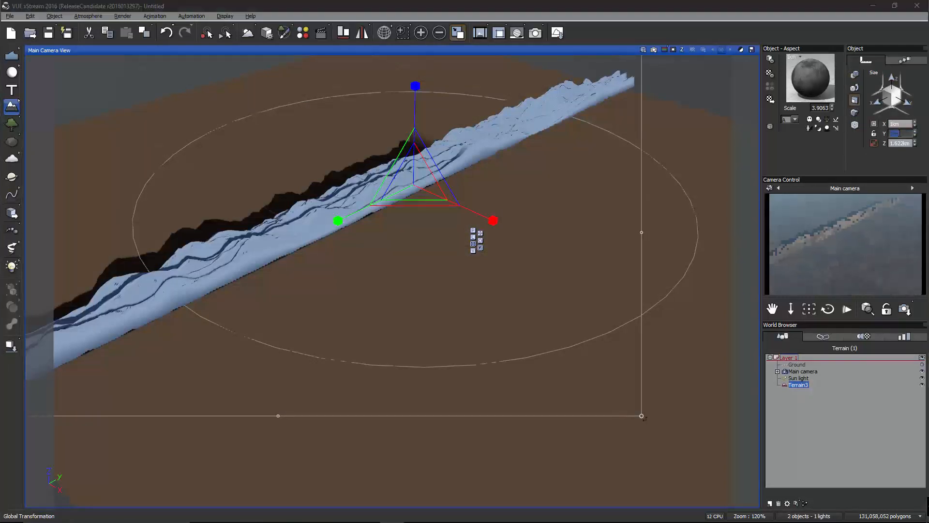
pyautogui.write('1km')
pyautogui.press('Return')
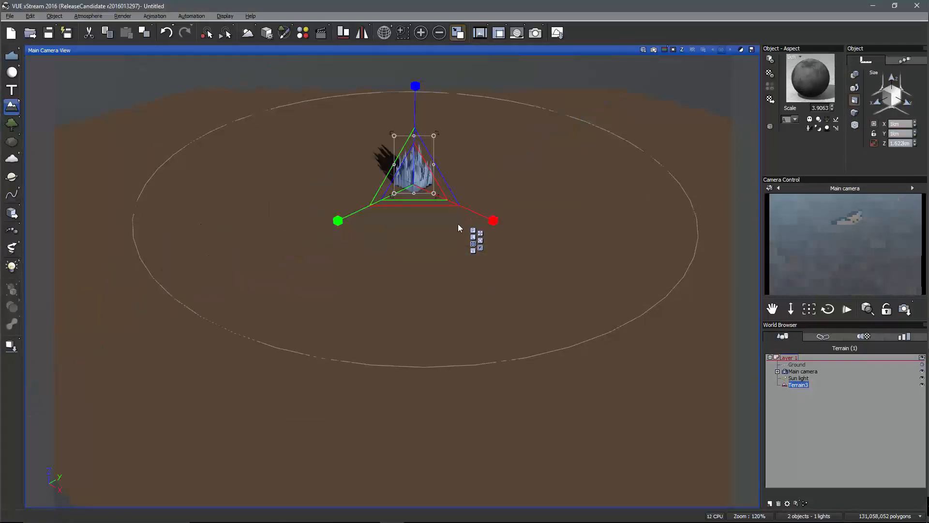
# Flatten the 1 km terrain's height to about 103 m
pyautogui.moveTo(414, 88); pyautogui.dragTo(419, 167)
pyautogui.scroll(5, 418, 170)
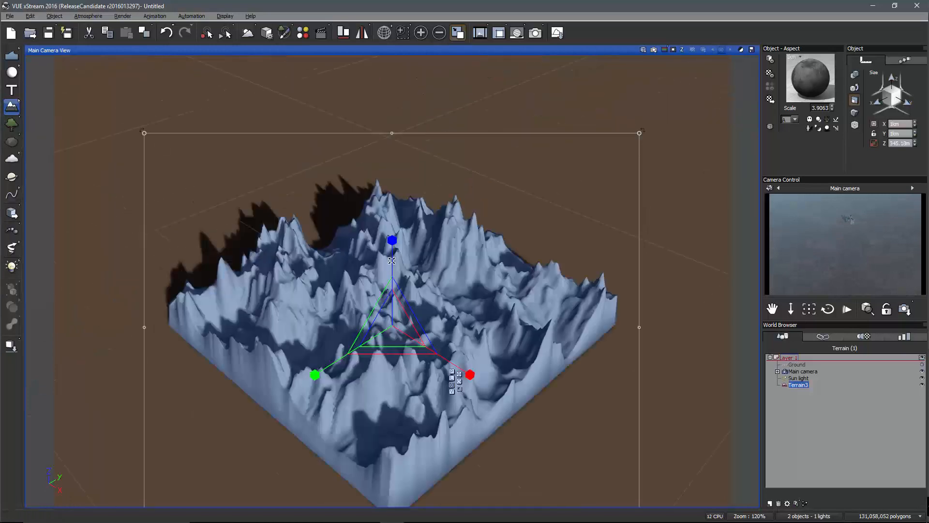
pyautogui.moveTo(394, 247); pyautogui.dragTo(395, 313)
pyautogui.keyDown('ctrl'); pyautogui.moveTo(395, 312); pyautogui.dragTo(236, 257, button='right'); pyautogui.keyUp('ctrl')
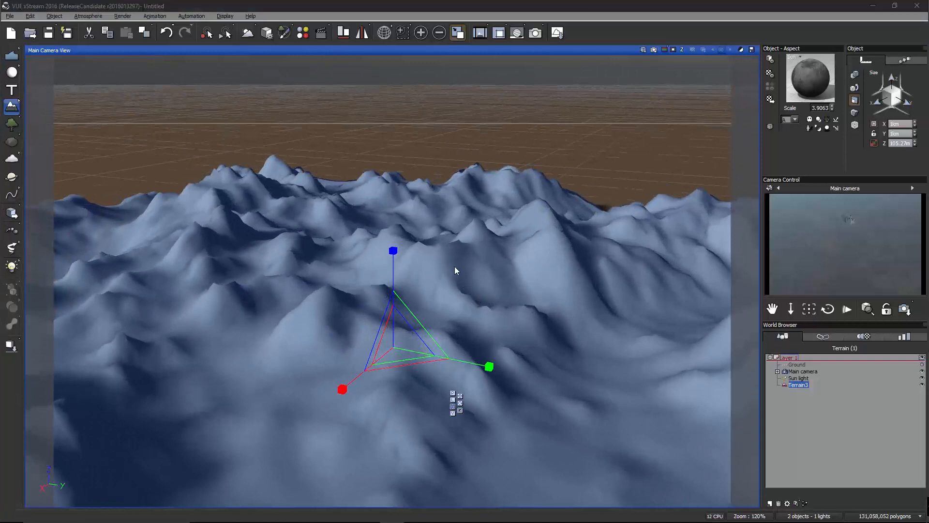
# Examine the high-resolution terrain's eroded peaks and valleys up close and from several angles in the Terrain Editor
pyautogui.doubleClick(424, 289)
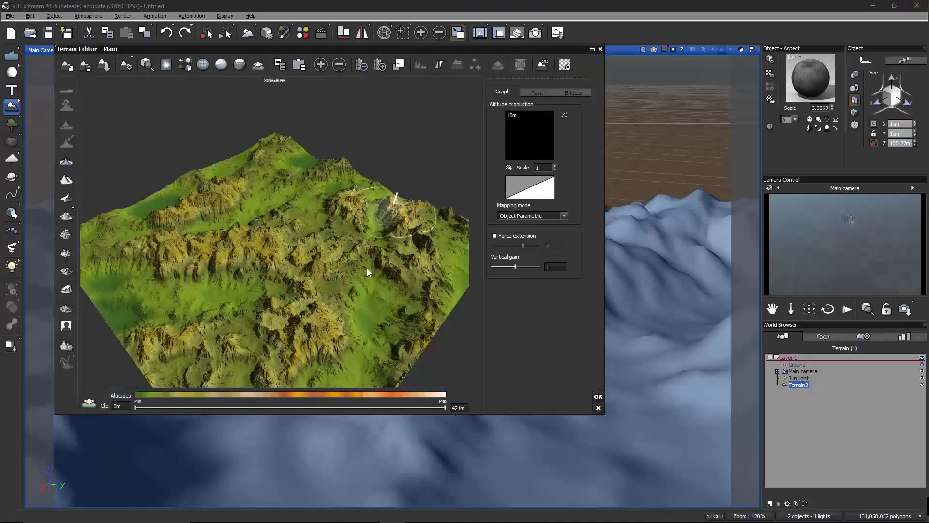
pyautogui.press('super')
pyautogui.press('super')
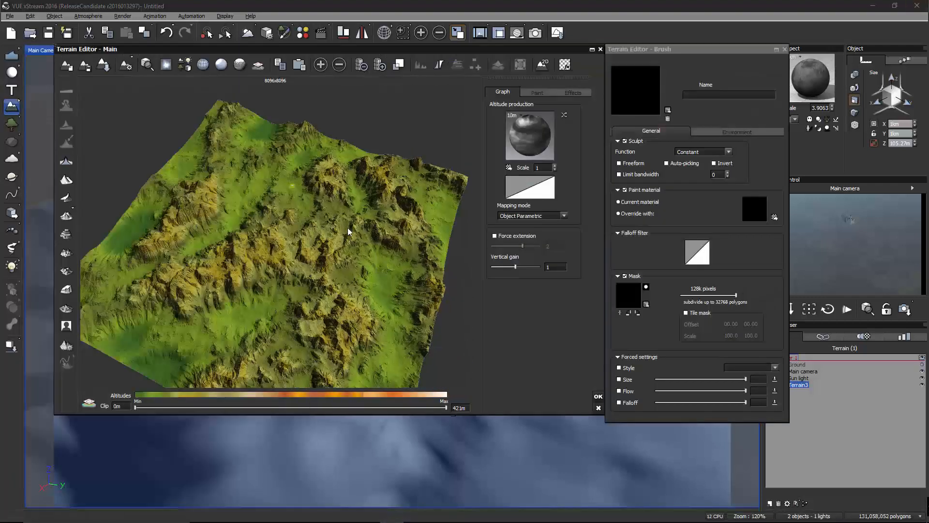
pyautogui.moveTo(348, 227); pyautogui.dragTo(290, 263, button='right')
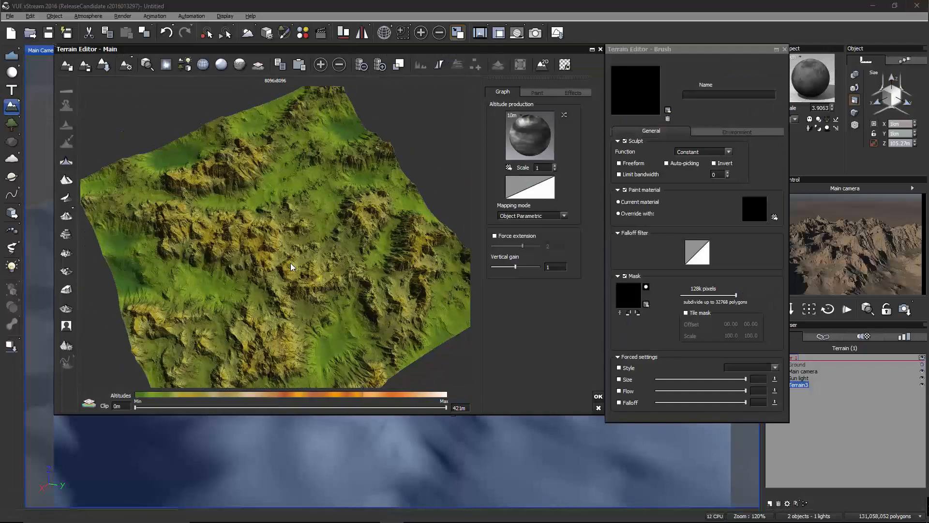
pyautogui.scroll(6, 290, 263)
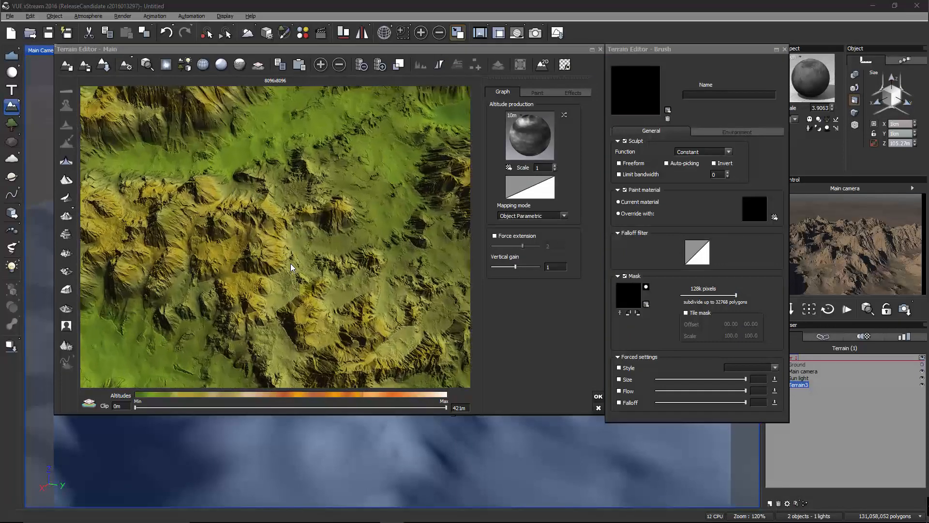
pyautogui.scroll(2, 291, 262)
pyautogui.click(293, 248)
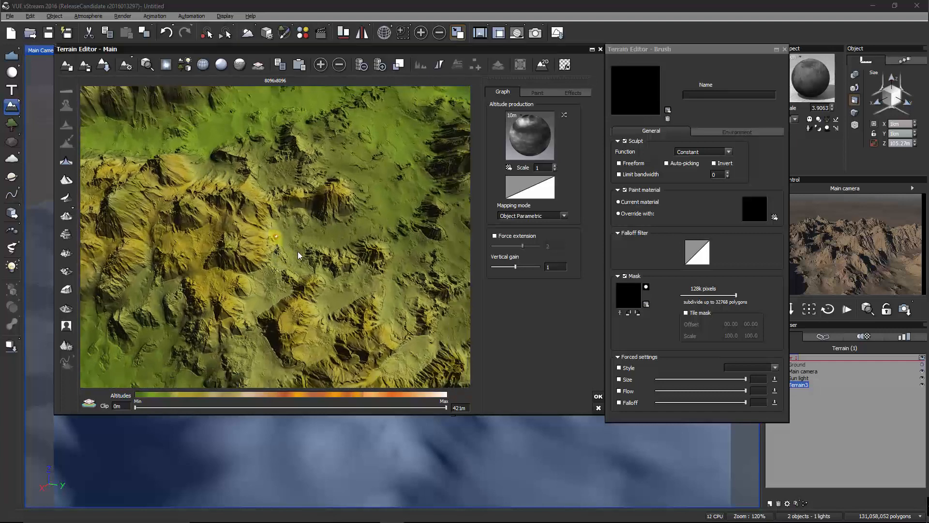
pyautogui.scroll(3, 297, 257)
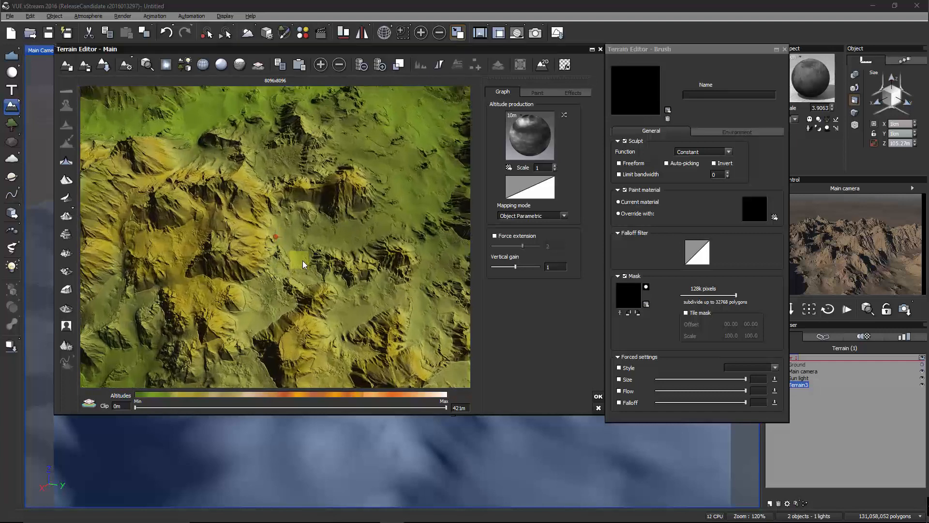
pyautogui.moveTo(295, 260)
pyautogui.mouseDown(button='right')
pyautogui.moveTo(262, 194)
pyautogui.moveTo(232, 179)
pyautogui.moveTo(265, 260)
pyautogui.moveTo(256, 264)
pyautogui.moveTo(286, 246)
pyautogui.mouseUp(button='right')
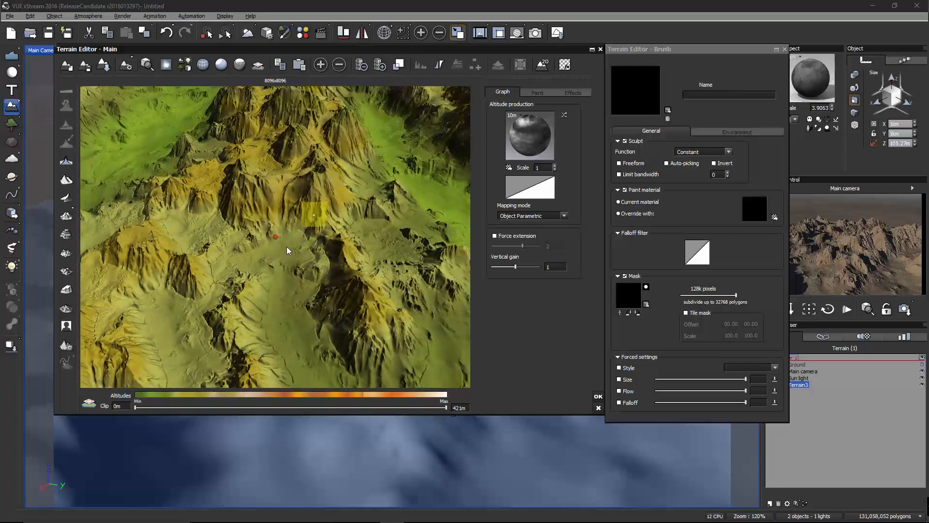
pyautogui.scroll(3, 286, 246)
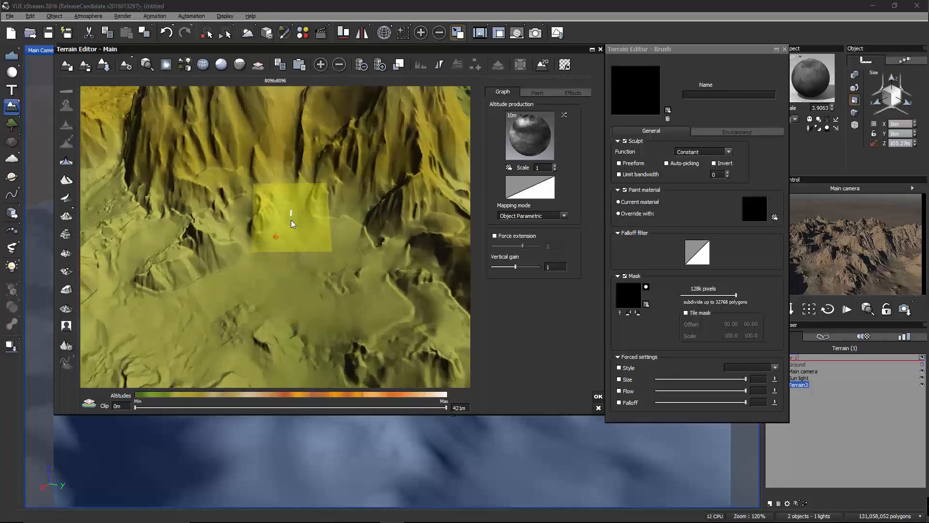
pyautogui.moveTo(321, 221)
pyautogui.mouseDown(button='right')
pyautogui.moveTo(350, 171)
pyautogui.moveTo(225, 190)
pyautogui.mouseUp(button='right')
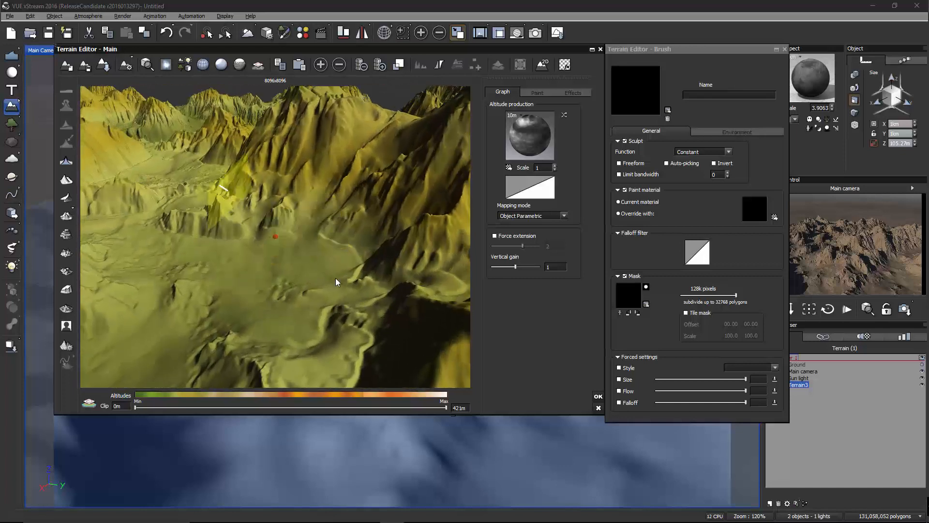
pyautogui.scroll(-1, 336, 278)
pyautogui.scroll(-2, 337, 281)
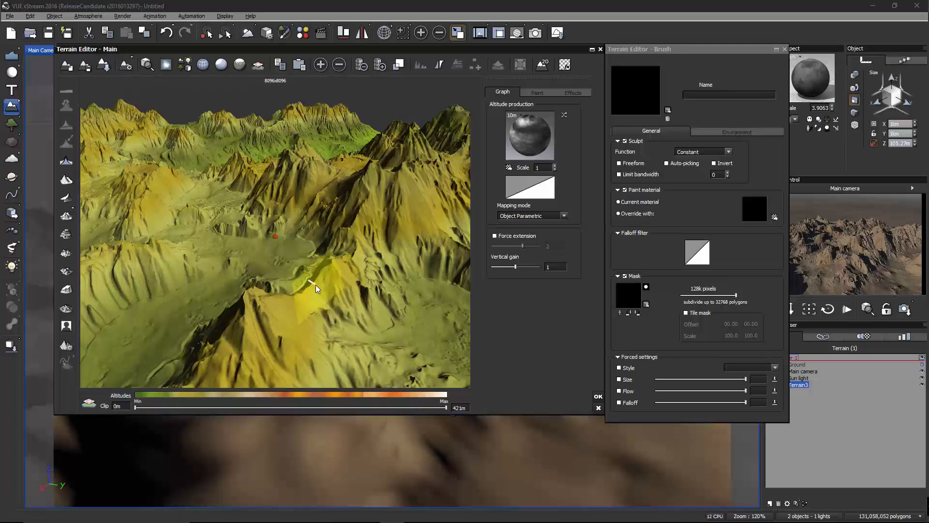
pyautogui.moveTo(323, 289); pyautogui.dragTo(409, 299, button='right')
pyautogui.scroll(-10, 334, 281)
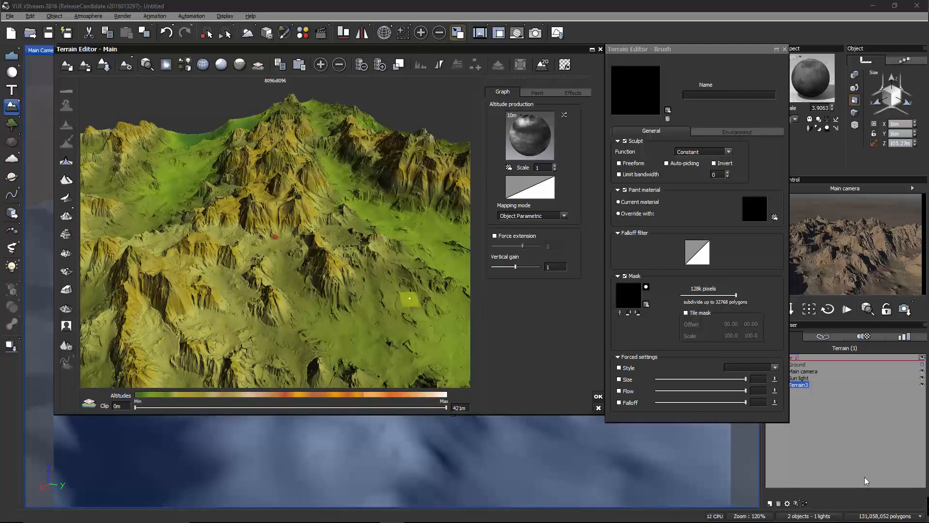
pyautogui.moveTo(415, 311); pyautogui.dragTo(395, 315, button='right')
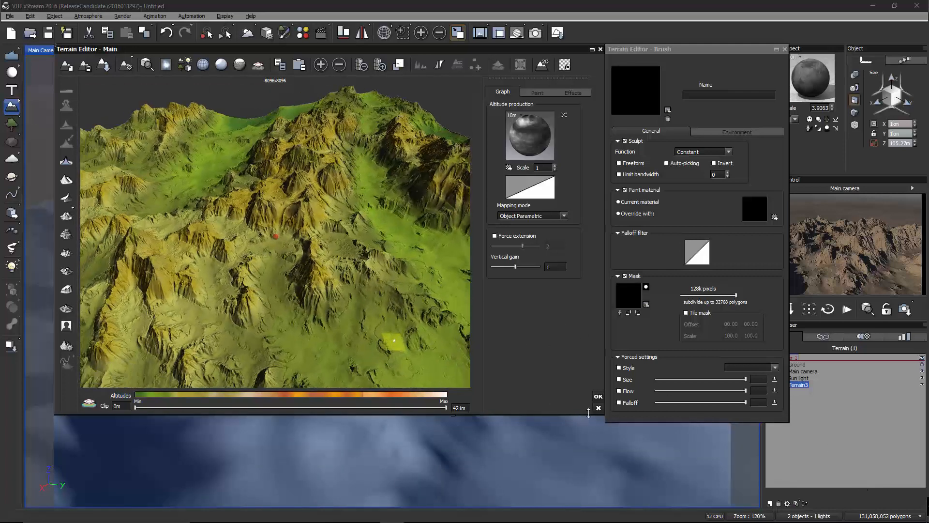
# Accept the Terrain Editor and examine the eroded terrain up close and from several angles in the main camera view
pyautogui.click(599, 397)
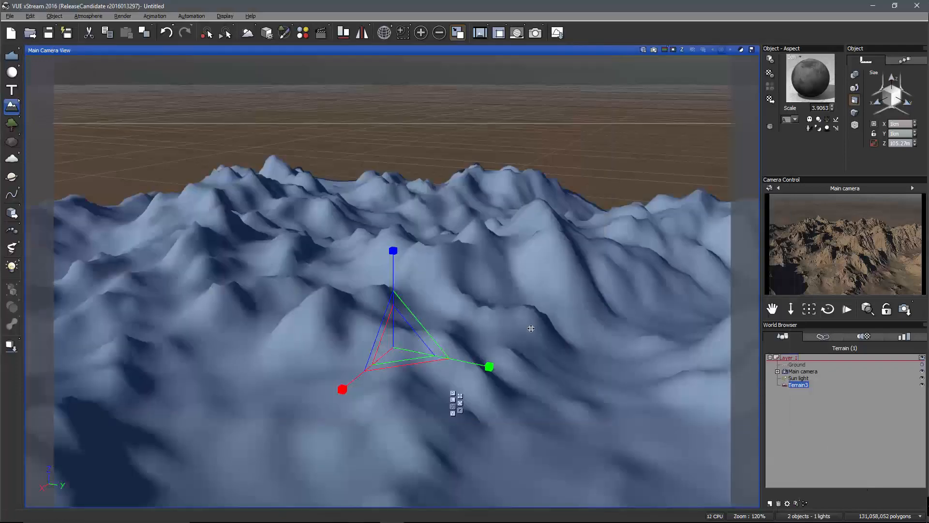
pyautogui.moveTo(533, 383); pyautogui.dragTo(381, 389, button='right')
pyautogui.scroll(3, 427, 305)
pyautogui.scroll(5, 446, 334)
pyautogui.scroll(-3, 293, 405)
pyautogui.scroll(-4, 293, 404)
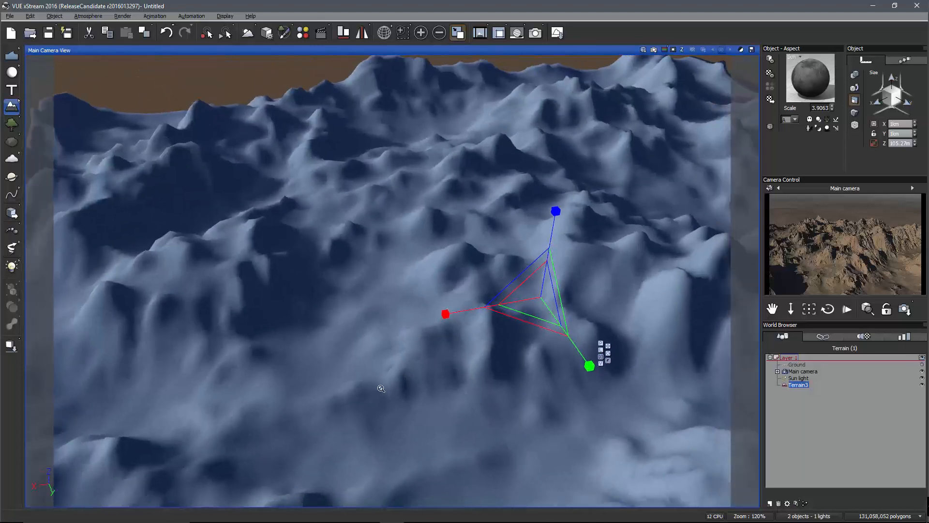
pyautogui.scroll(-2, 381, 388)
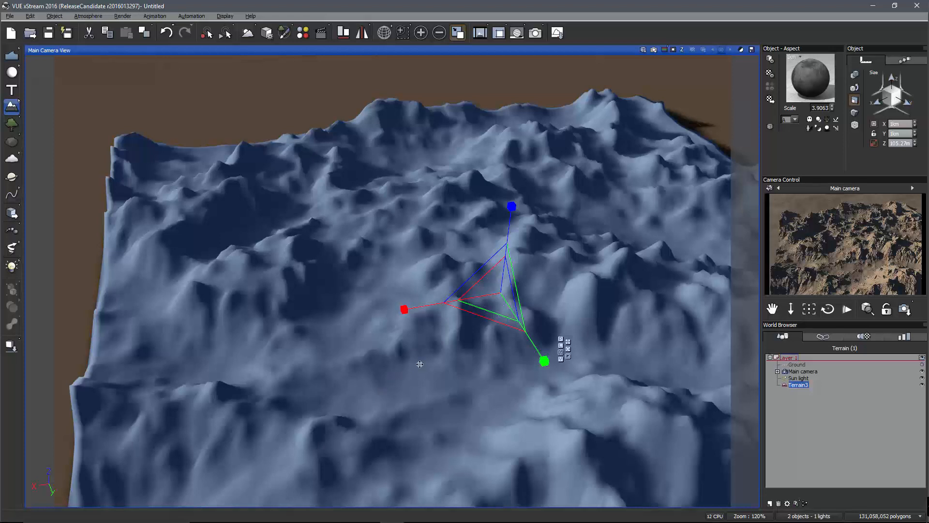
pyautogui.moveTo(482, 351); pyautogui.dragTo(231, 333, button='right')
pyautogui.scroll(5, 474, 327)
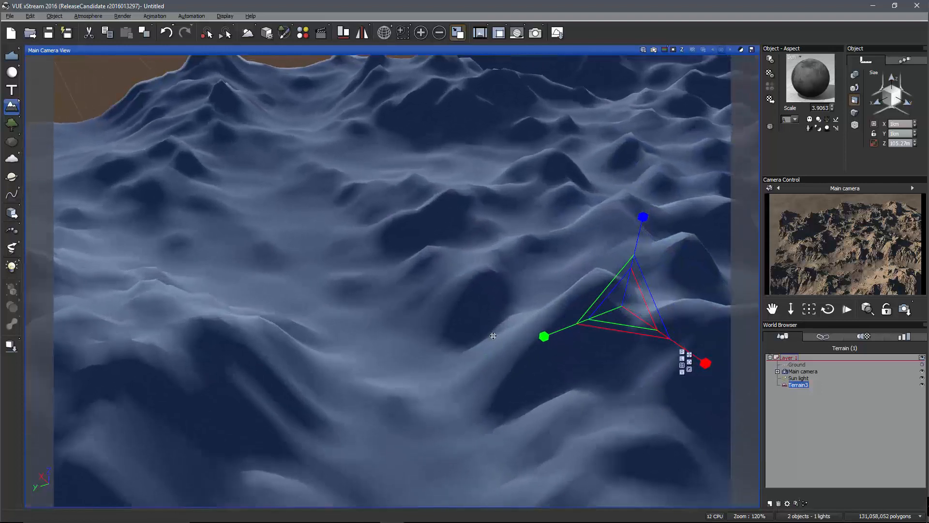
pyautogui.moveTo(494, 335); pyautogui.dragTo(536, 331, button='right')
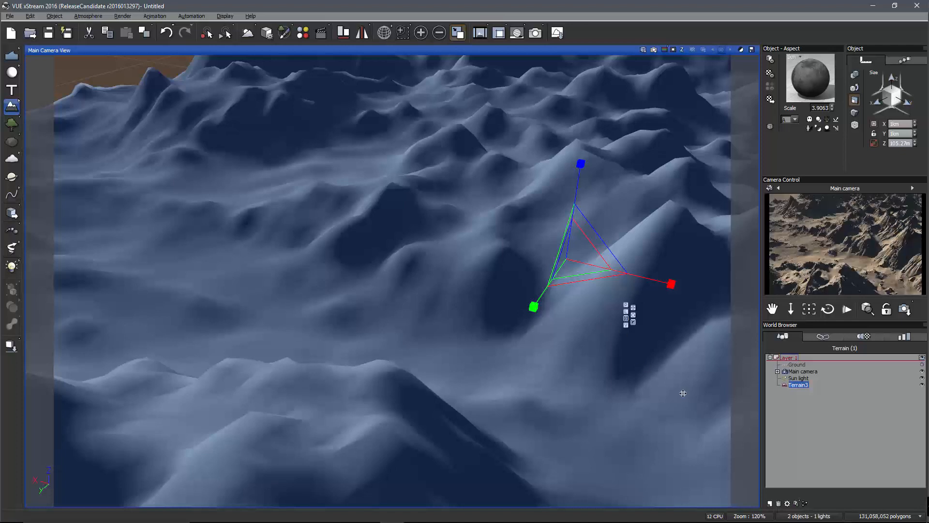
pyautogui.moveTo(683, 393); pyautogui.dragTo(633, 384, button='right')
pyautogui.scroll(-3, 633, 381)
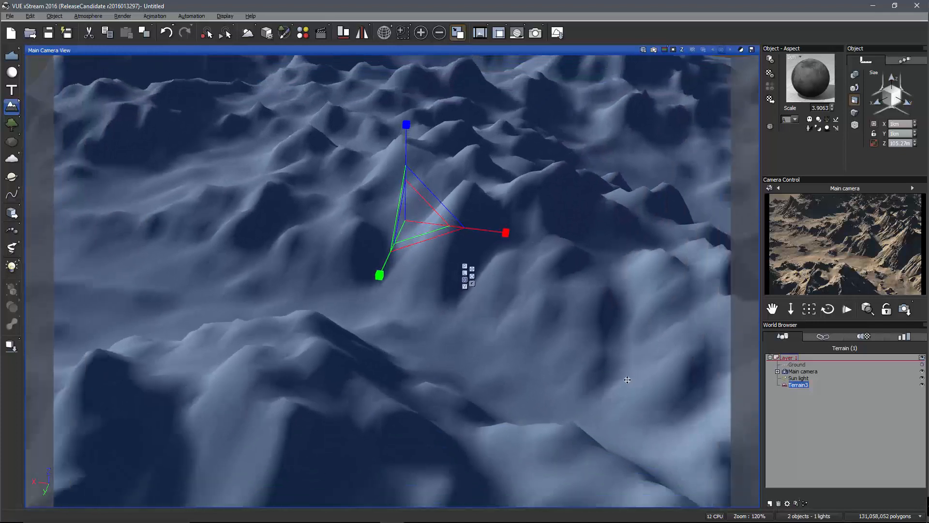
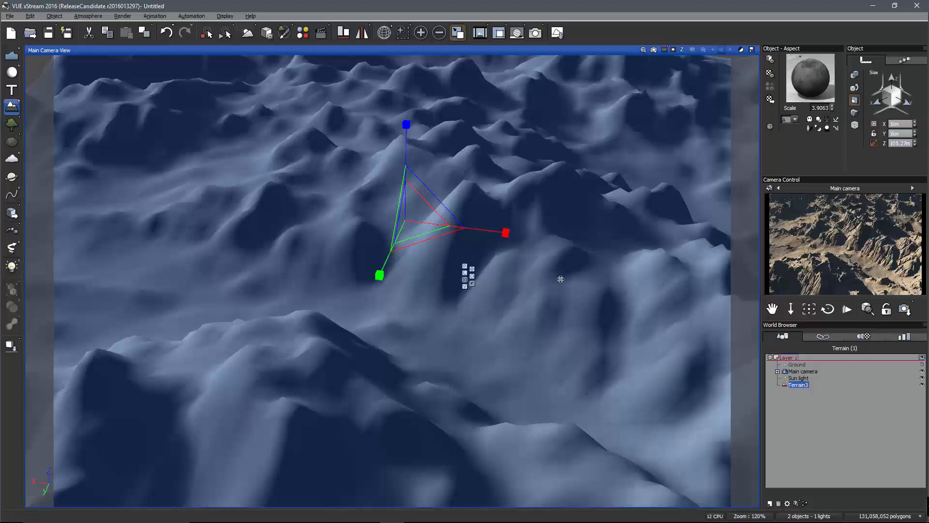
# Deselect the terrain and inspect its relief without the selection highlight, from close range out to its full extent
pyautogui.click(829, 411)
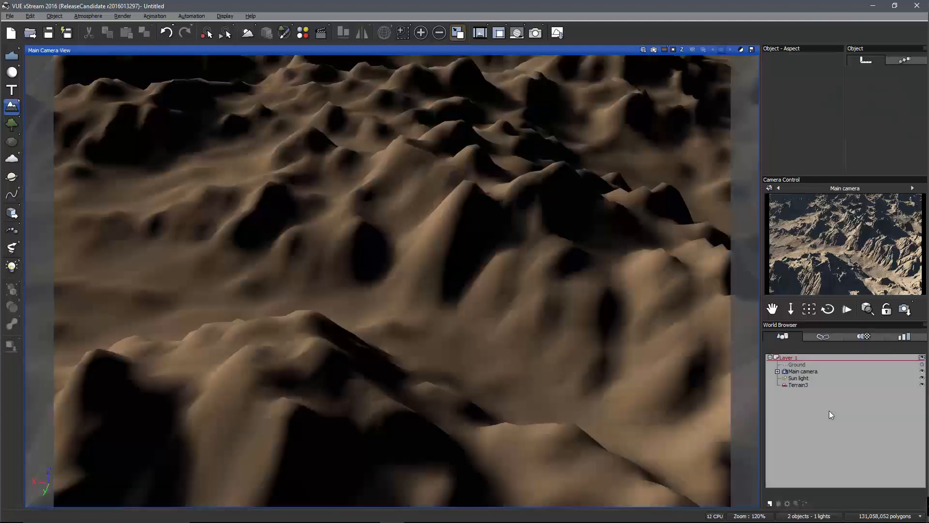
pyautogui.moveTo(601, 299)
pyautogui.mouseDown(button='right')
pyautogui.moveTo(568, 298)
pyautogui.moveTo(610, 295)
pyautogui.mouseUp(button='right')
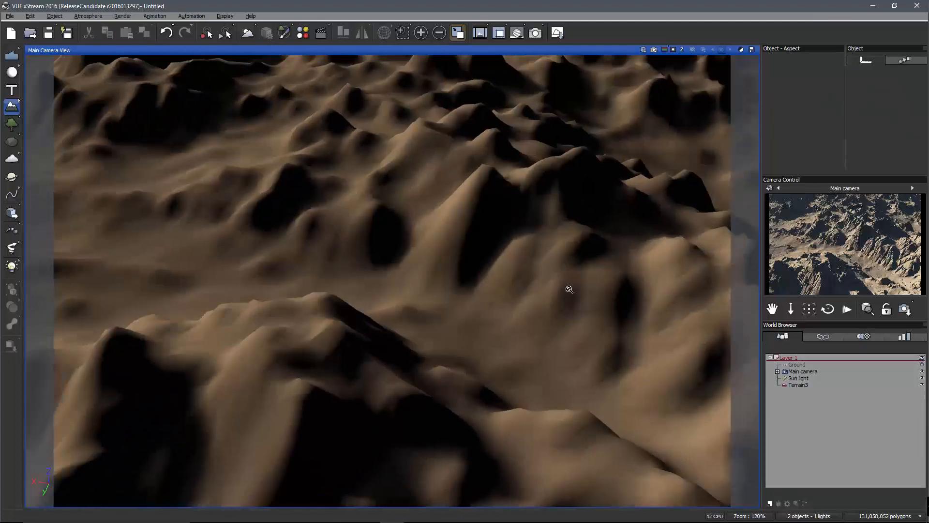
pyautogui.scroll(-2, 569, 290)
pyautogui.moveTo(487, 311); pyautogui.dragTo(514, 210, button='right')
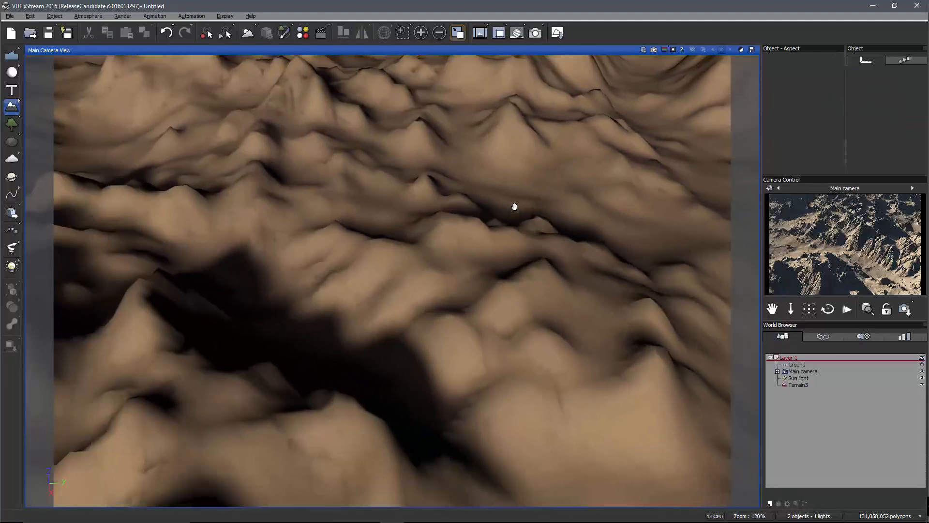
pyautogui.scroll(-3, 599, 307)
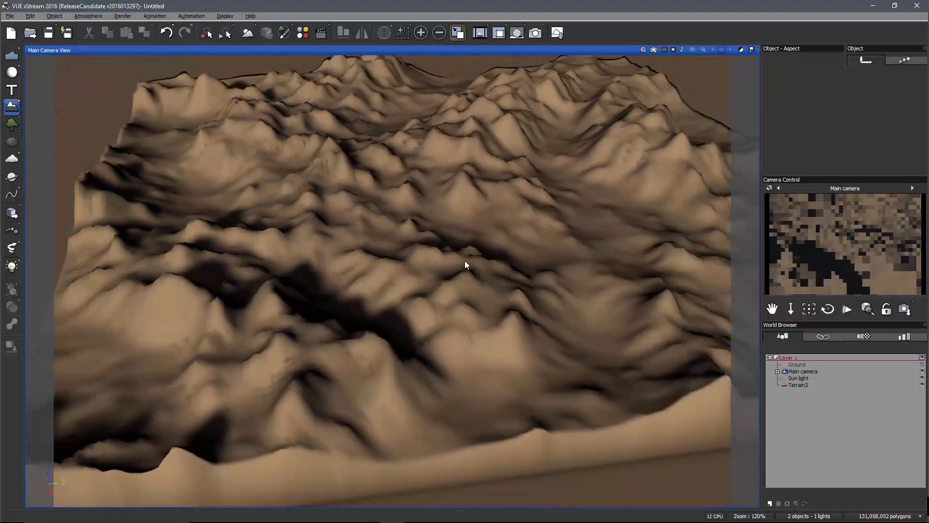
pyautogui.moveTo(464, 264); pyautogui.dragTo(441, 275, button='right')
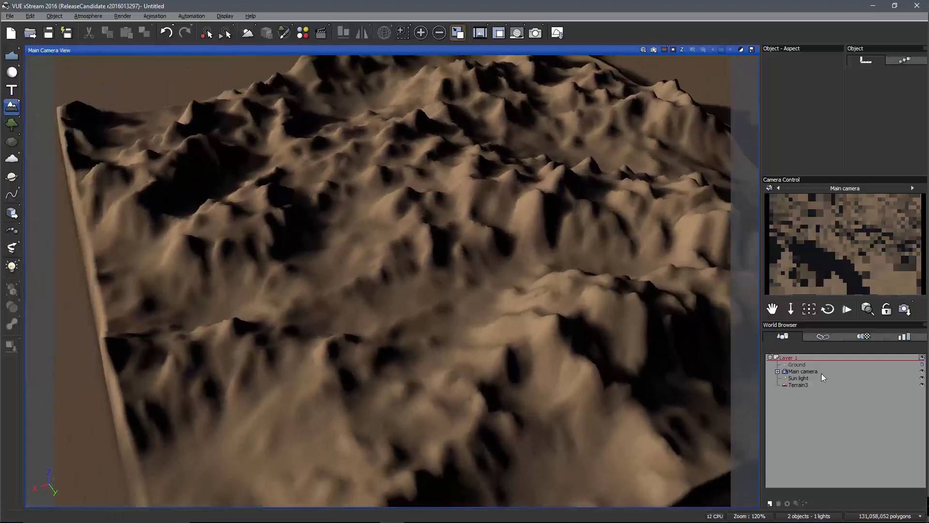
# Apply the Light Gray Rock material from the MaterialCompanion2 Stone collection to Terrain3
pyautogui.click(797, 384)
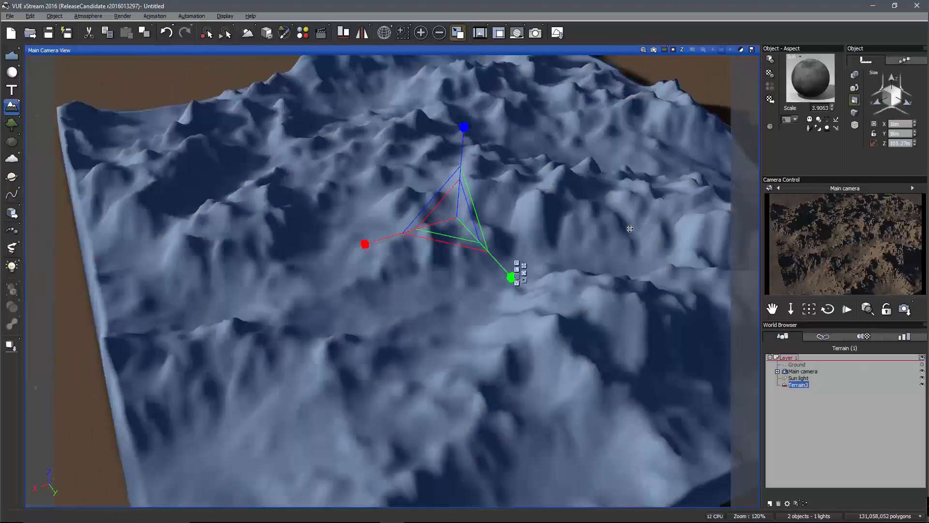
pyautogui.moveTo(629, 227); pyautogui.dragTo(616, 237, button='right')
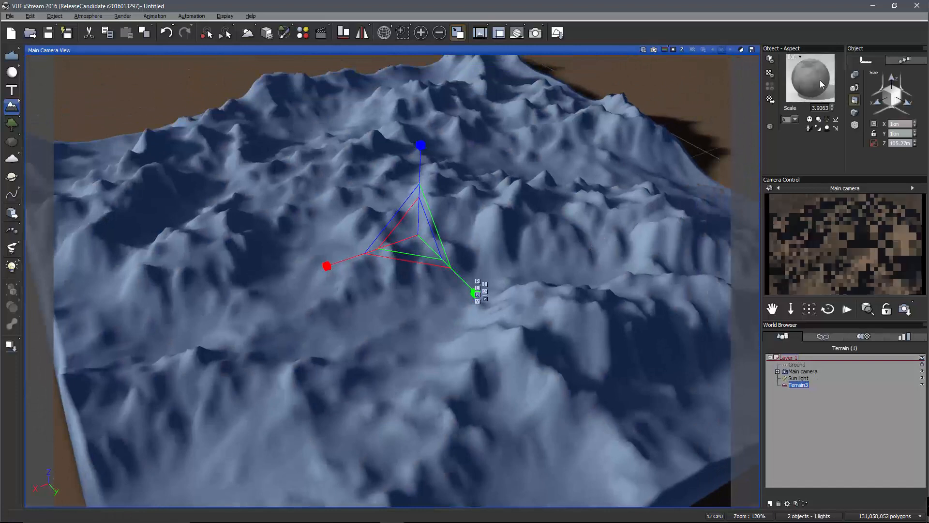
pyautogui.click(769, 99)
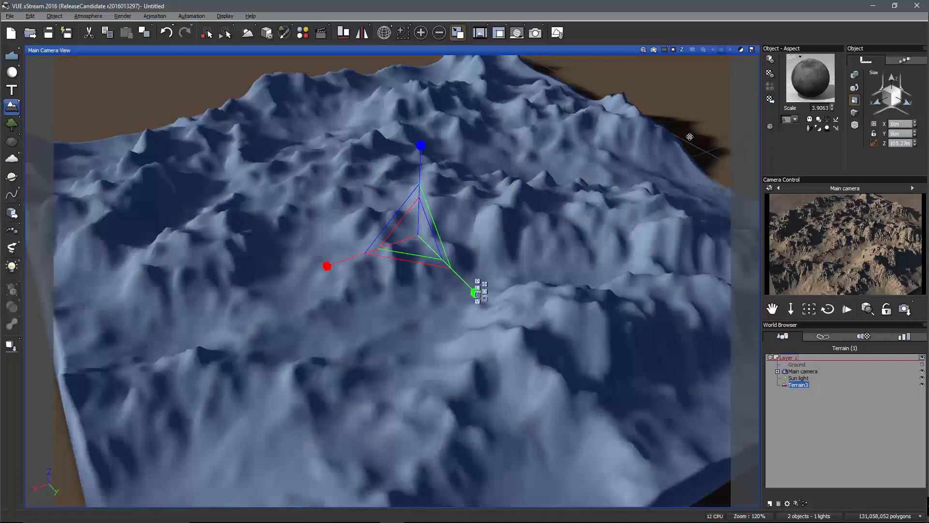
pyautogui.click(769, 100)
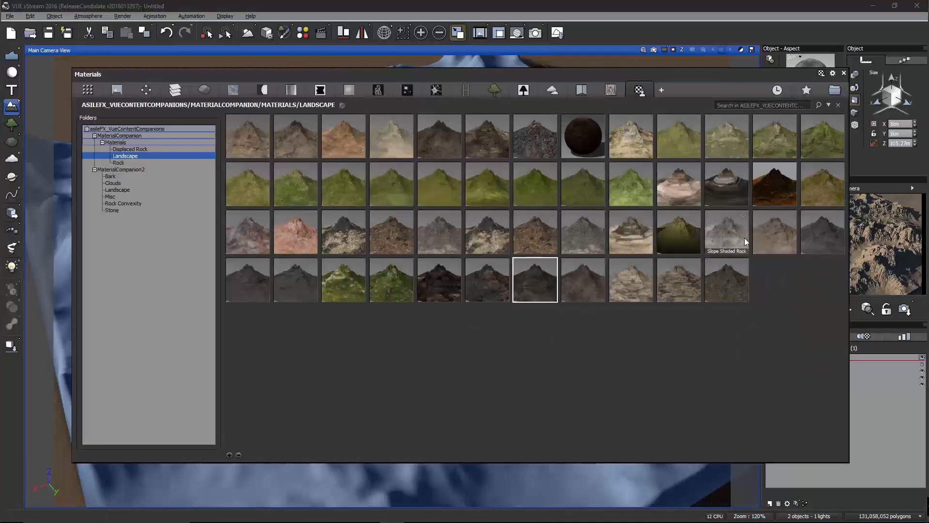
pyautogui.moveTo(325, 234)
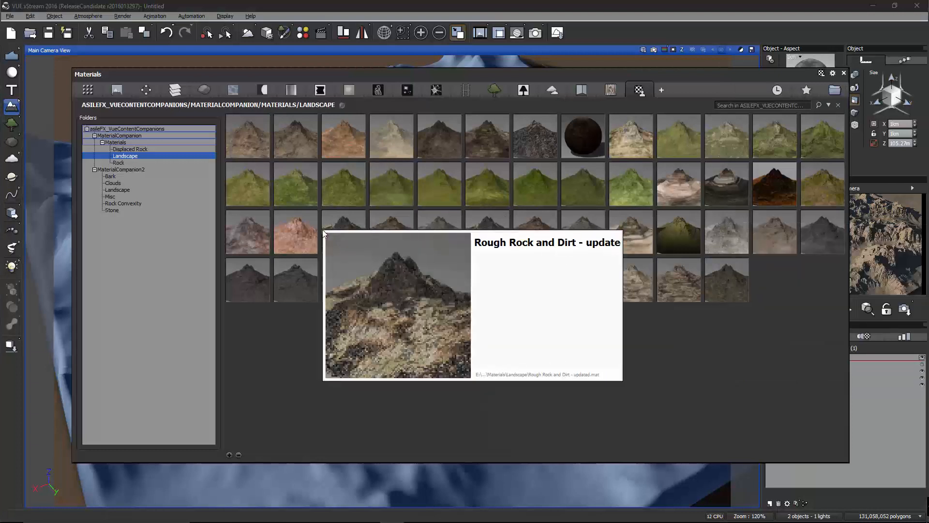
pyautogui.click(118, 164)
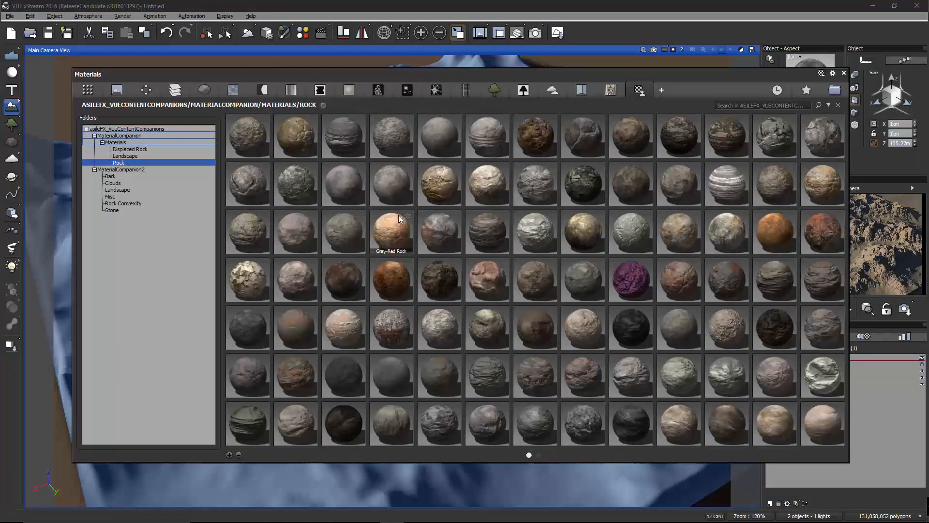
pyautogui.moveTo(350, 223)
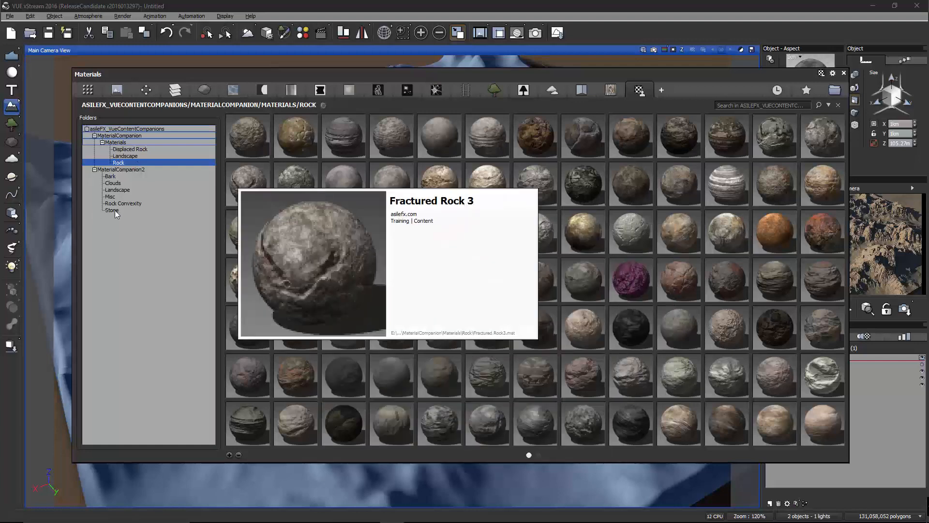
pyautogui.click(115, 210)
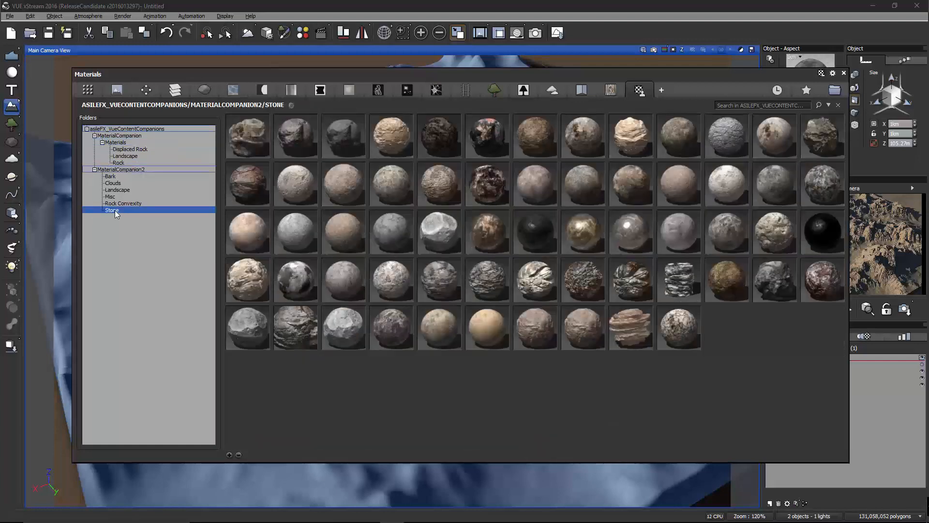
pyautogui.doubleClick(731, 177)
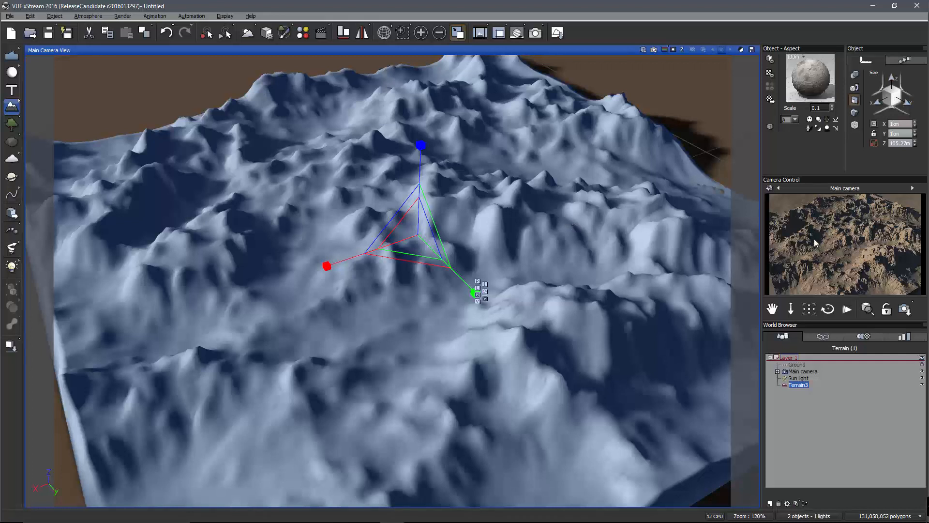
# Move the camera close to the peaks and render a preview of the rock-textured terrain in the main view
pyautogui.rightClick(856, 250)
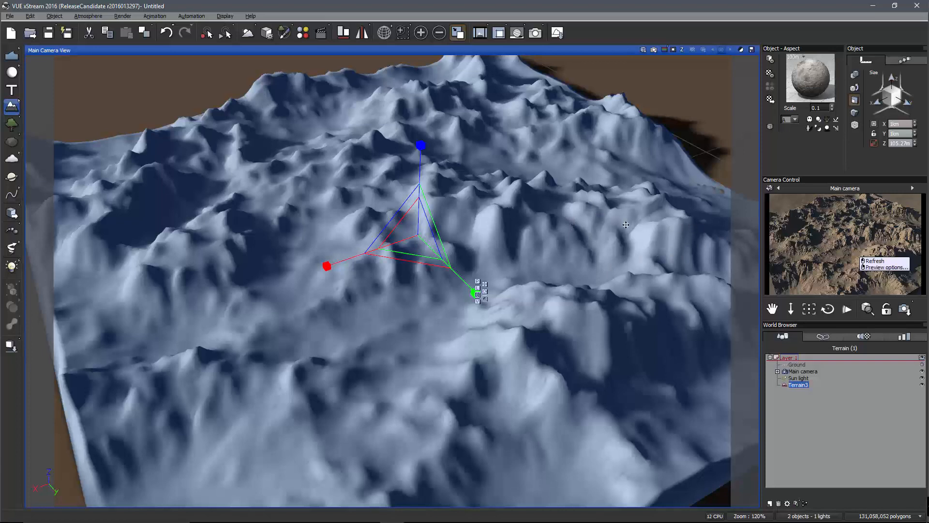
pyautogui.moveTo(625, 224); pyautogui.dragTo(416, 258, button='middle')
pyautogui.scroll(3, 425, 243)
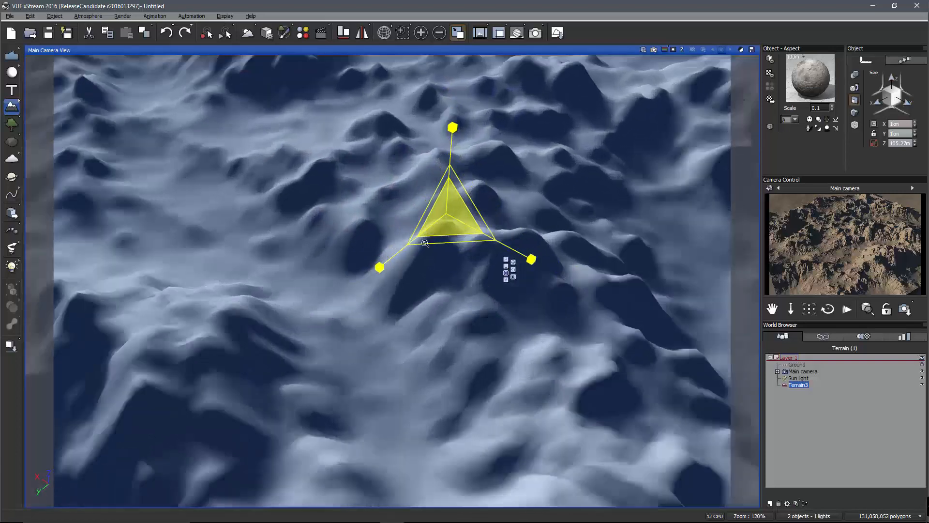
pyautogui.scroll(5, 425, 243)
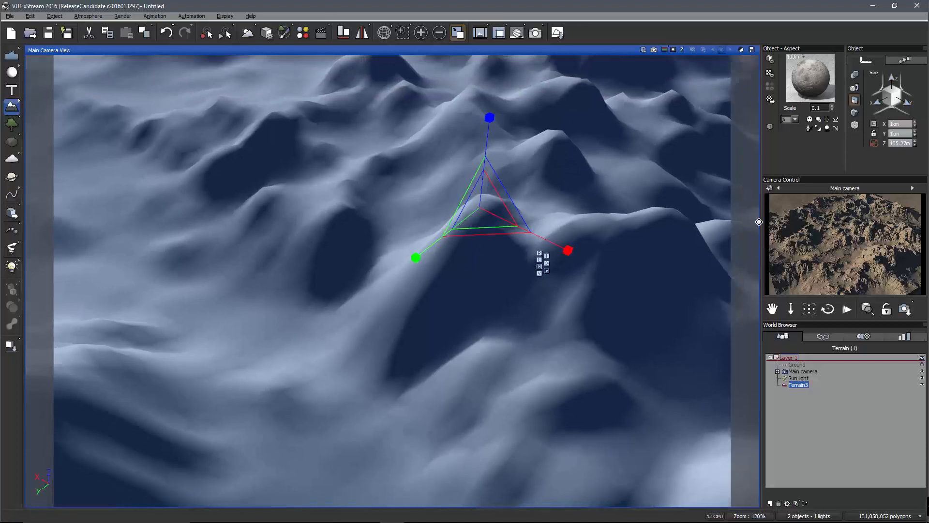
pyautogui.rightClick(831, 230)
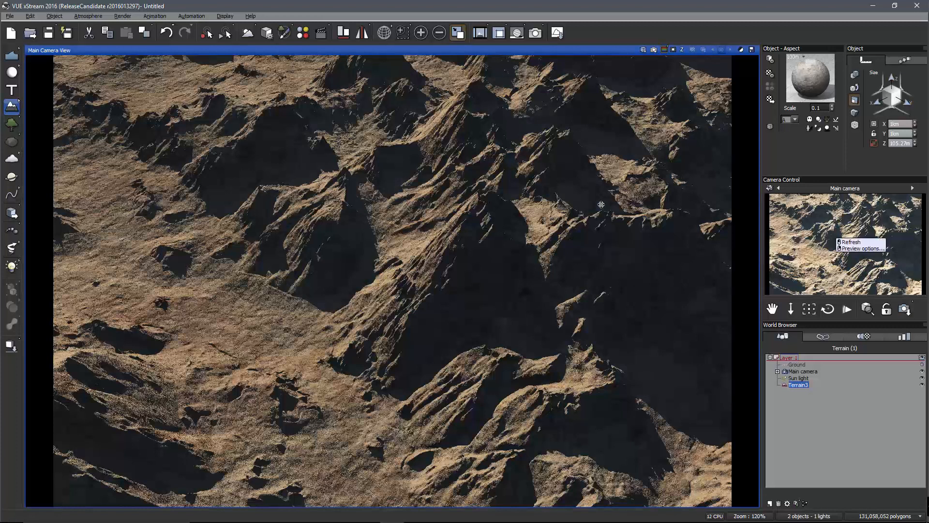
pyautogui.click(601, 204)
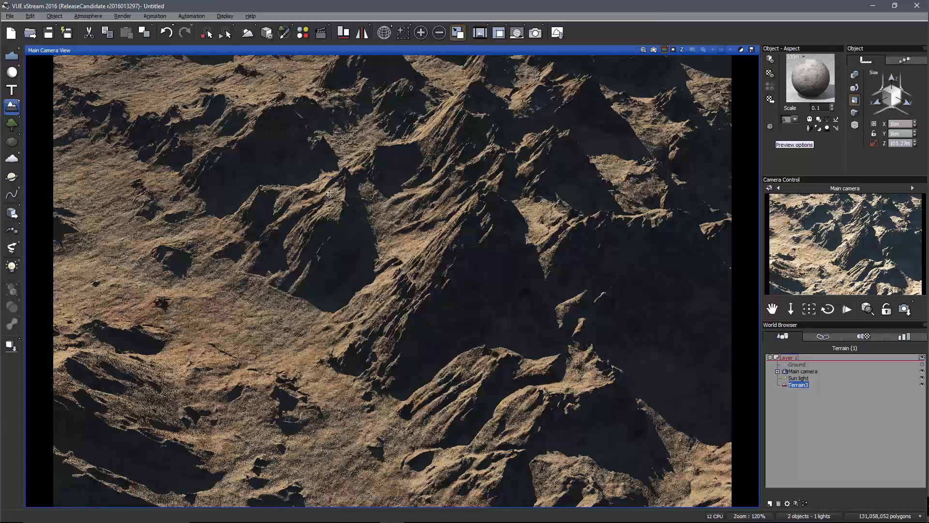
pyautogui.click(475, 250)
# Open the terrain's Light Gray Rock material for advanced editing and show its Color & Alpha settings
pyautogui.rightClick(815, 74)
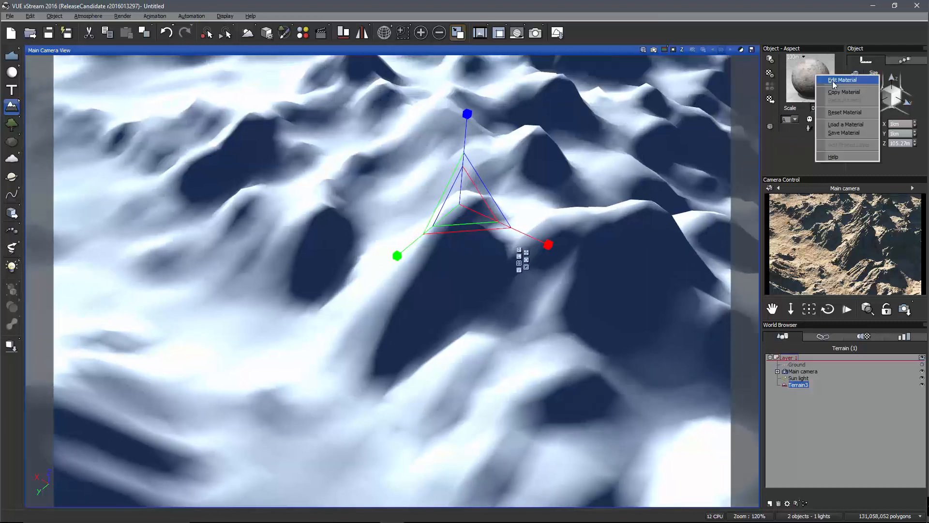
pyautogui.click(832, 81)
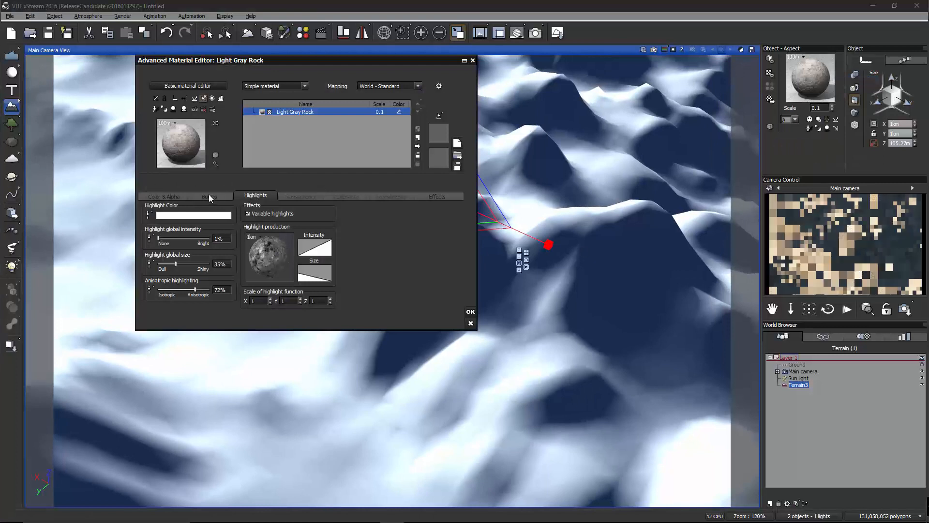
pyautogui.click(164, 195)
pyautogui.moveTo(287, 59); pyautogui.dragTo(474, 64)
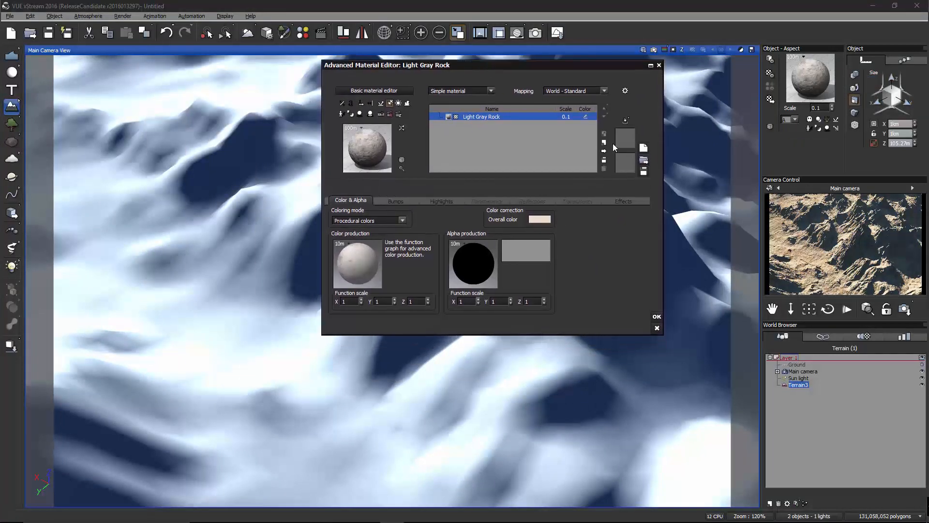
# Enable the Use System Browser preference, open the file dialog for loading a material, and cancel it
pyautogui.click(424, 5)
pyautogui.press('F2')
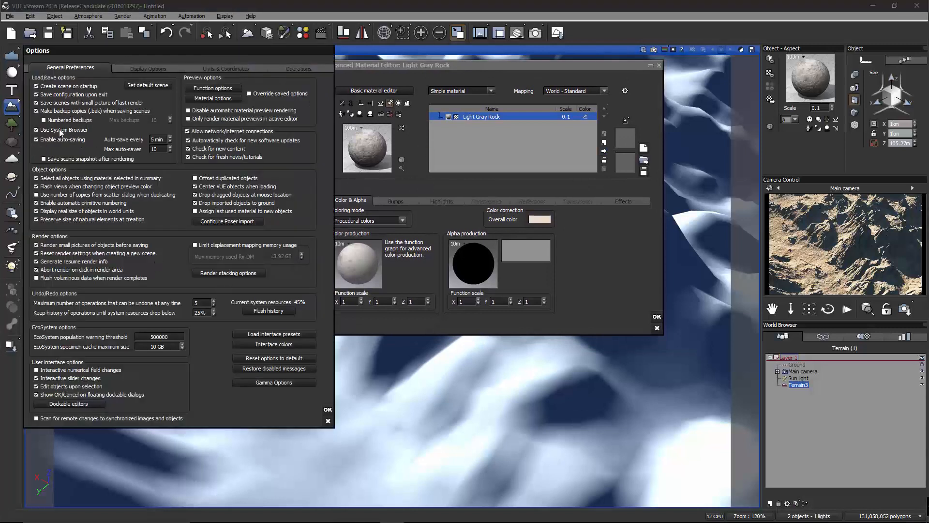
pyautogui.click(327, 407)
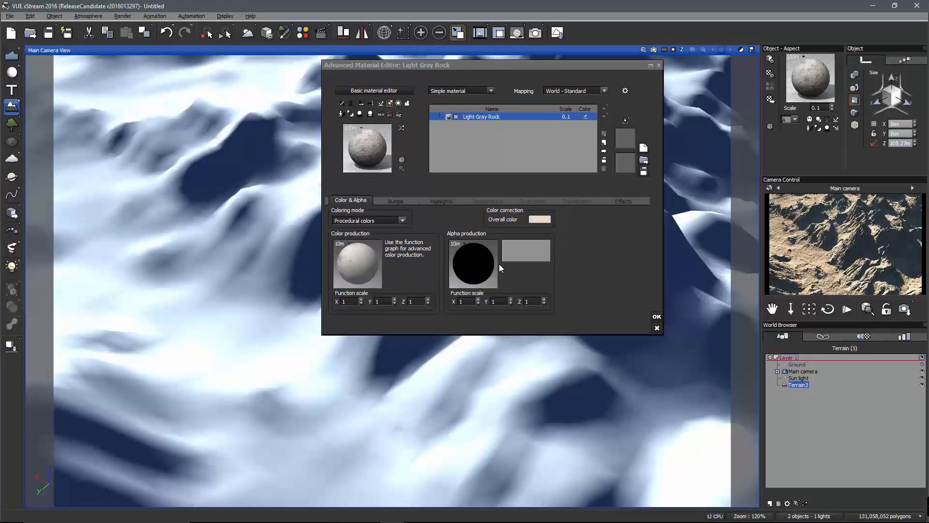
pyautogui.click(604, 153)
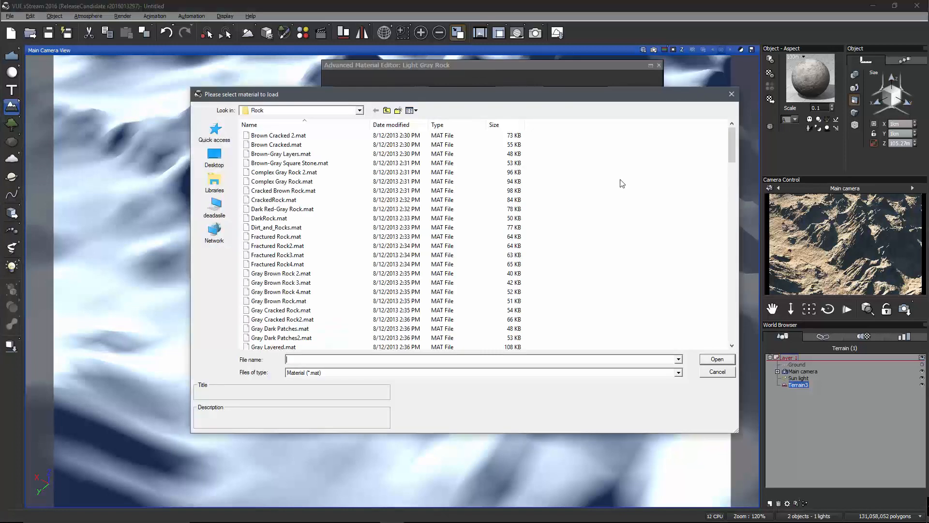
pyautogui.click(712, 374)
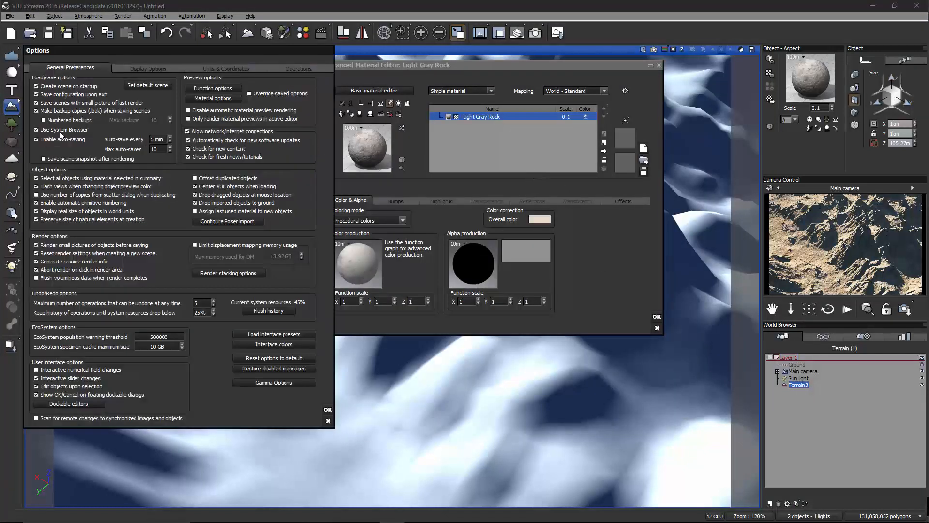
# Disable the Use System Browser preference and open the visual material browser for loading a material in the Advanced Material Editor
pyautogui.click(63, 131)
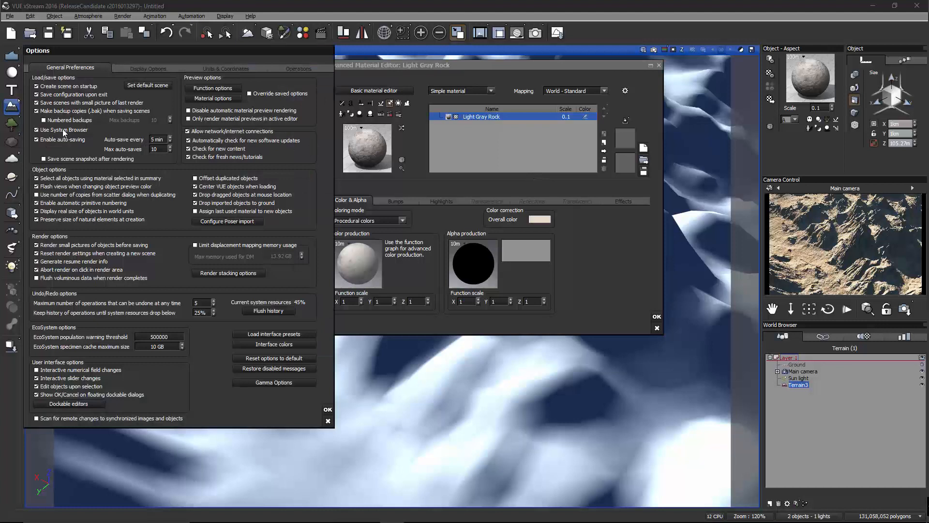
pyautogui.click(328, 410)
pyautogui.click(605, 152)
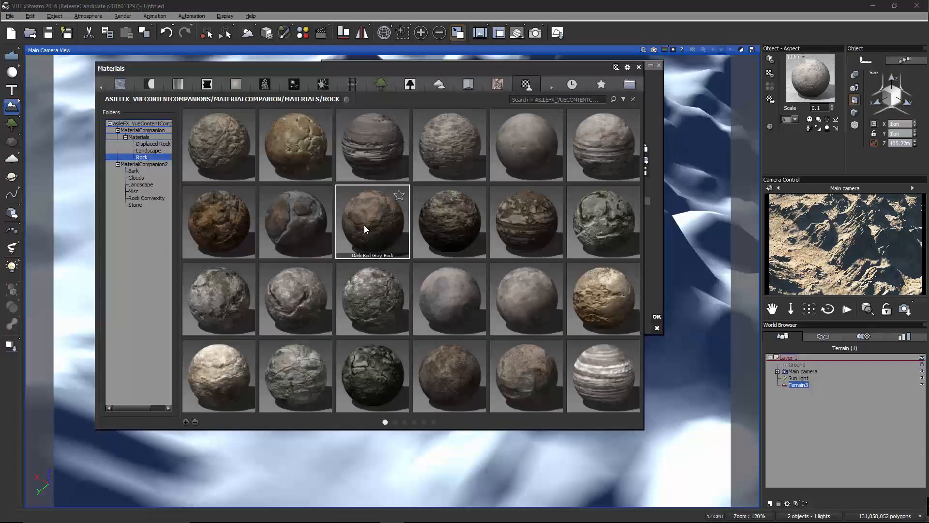
# Load the dirt variations landscape material as a layer above Light Gray Rock and set its alpha boost to 0%
pyautogui.moveTo(382, 213)
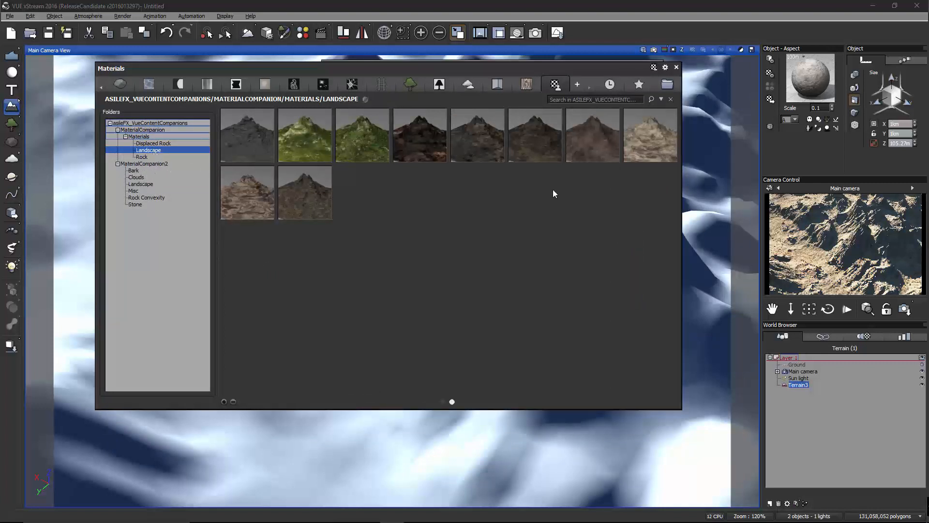
pyautogui.doubleClick(306, 194)
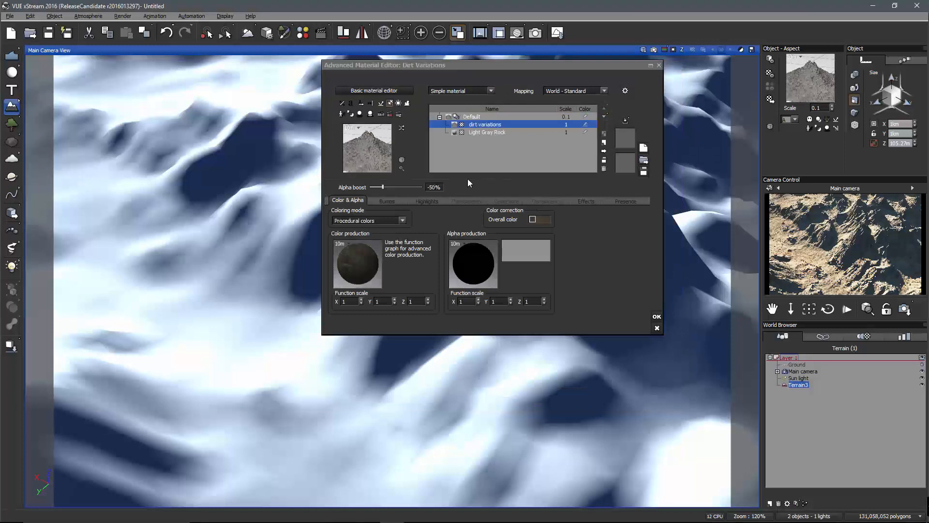
pyautogui.click(434, 189)
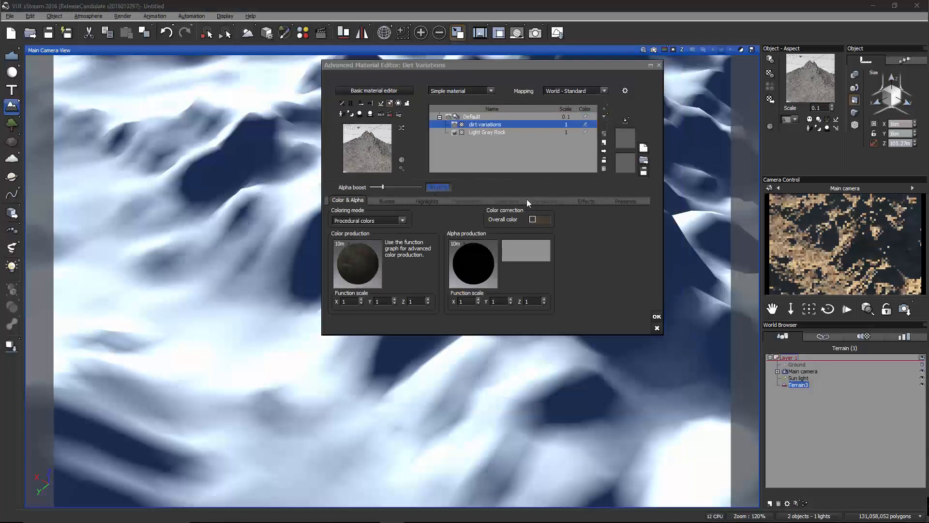
pyautogui.write('50')
pyautogui.press('Return')
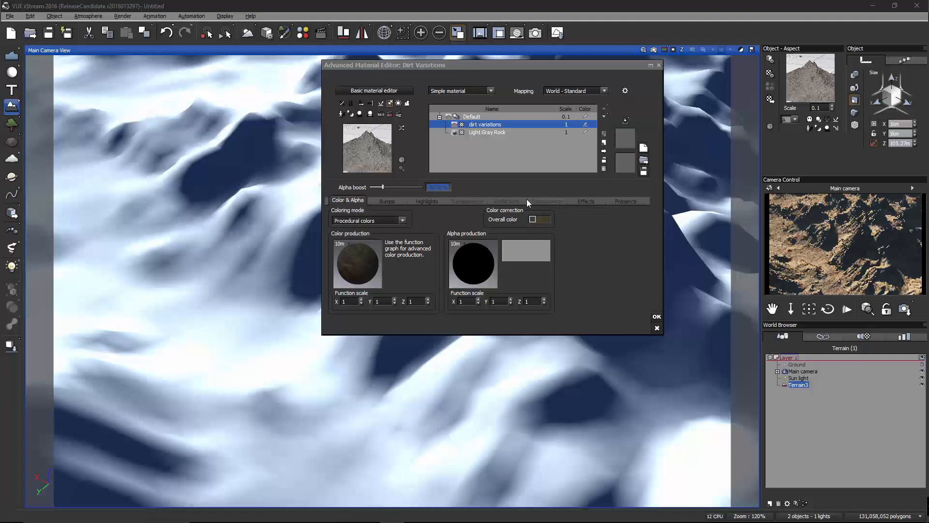
pyautogui.write('0')
pyautogui.press('Return')
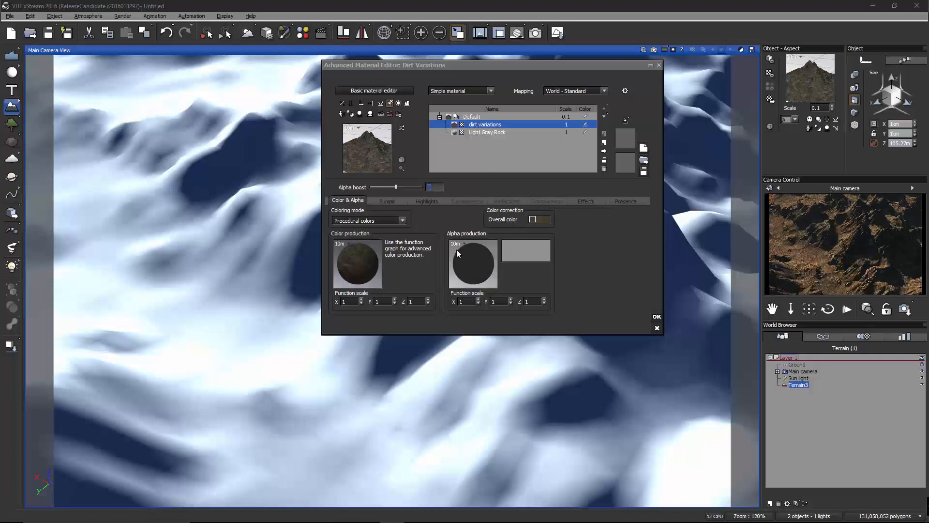
# Set the dirt variations layer's highlight global intensity to 1%
pyautogui.click(426, 200)
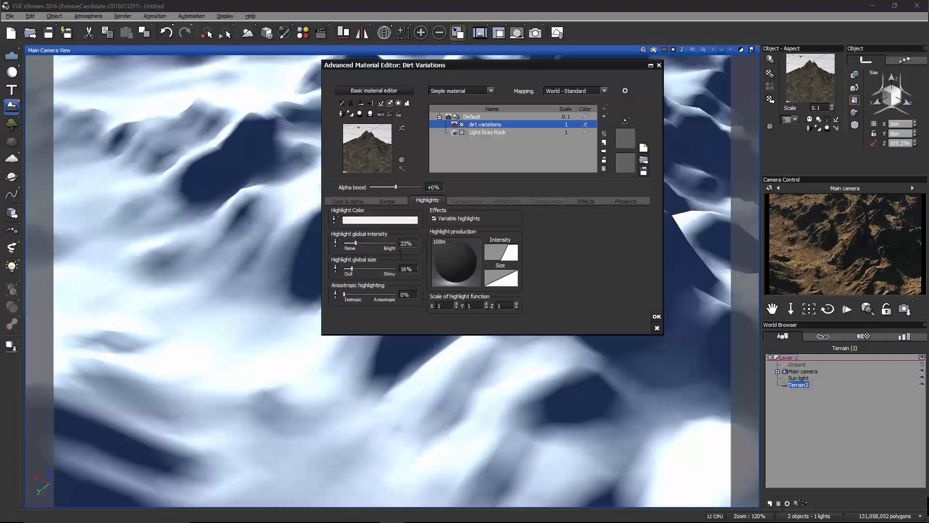
pyautogui.click(404, 243)
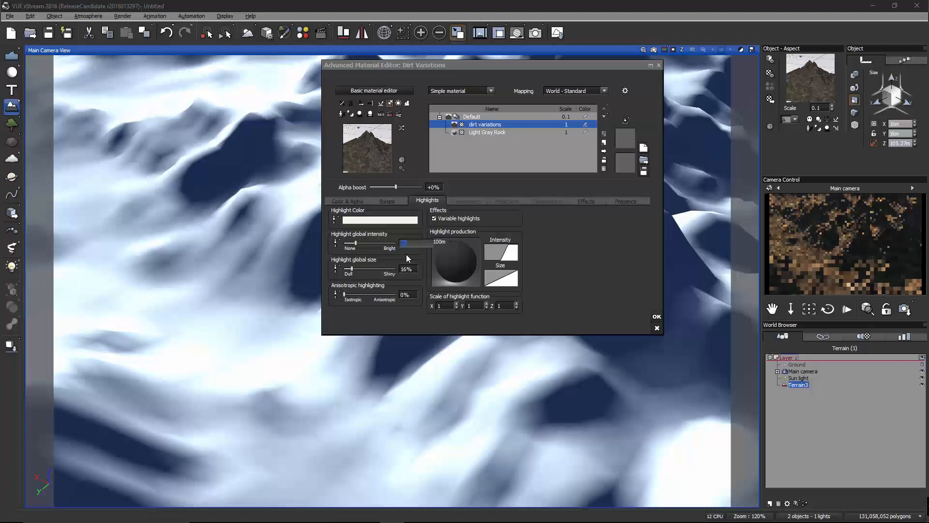
pyautogui.write('0')
pyautogui.press('Return')
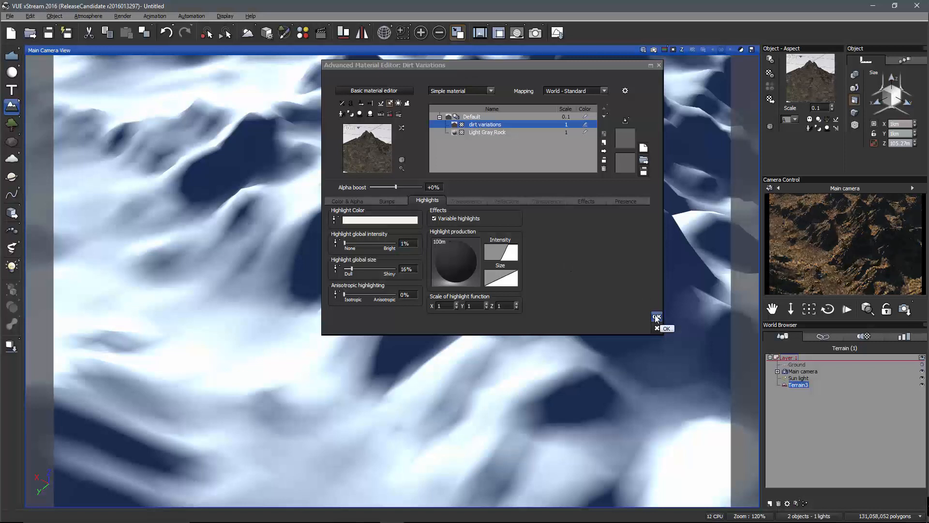
# Open the dirt variations alpha production in the function graph and examine the nodes feeding the material outputs
pyautogui.click(347, 200)
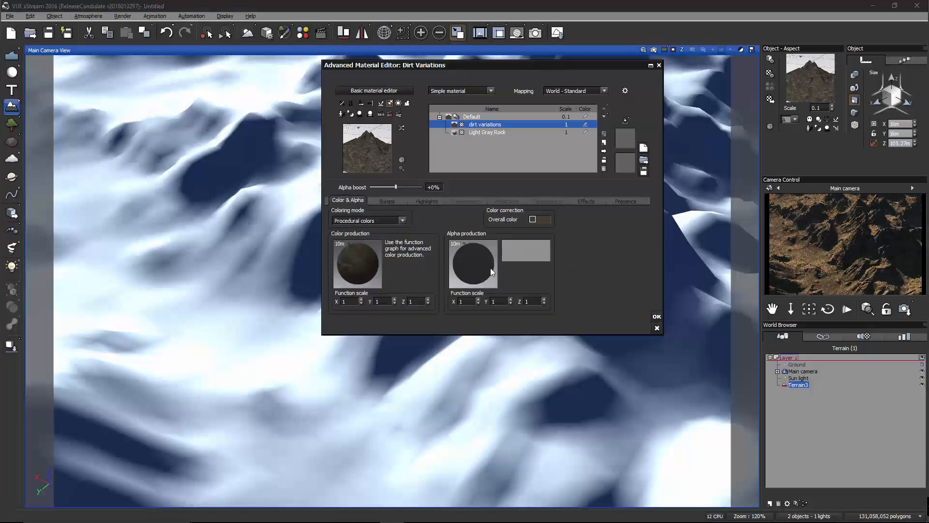
pyautogui.rightClick(478, 262)
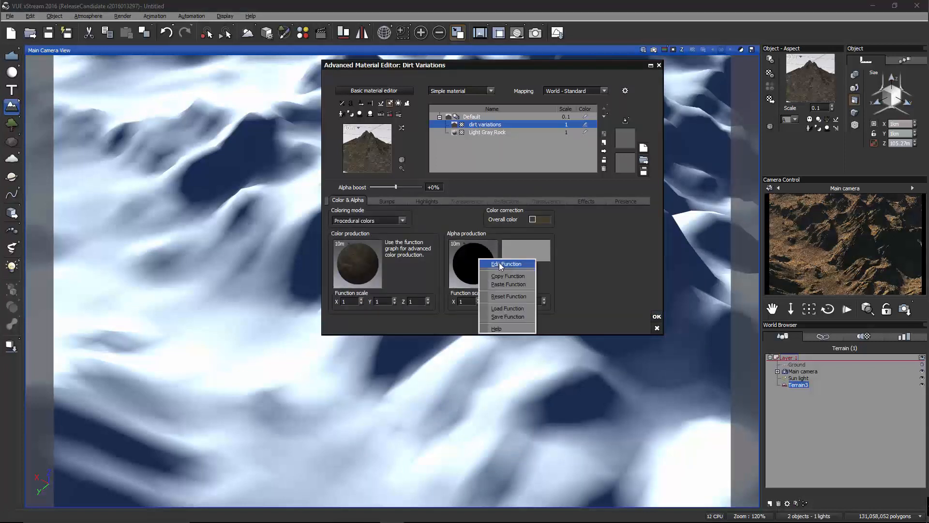
pyautogui.click(499, 262)
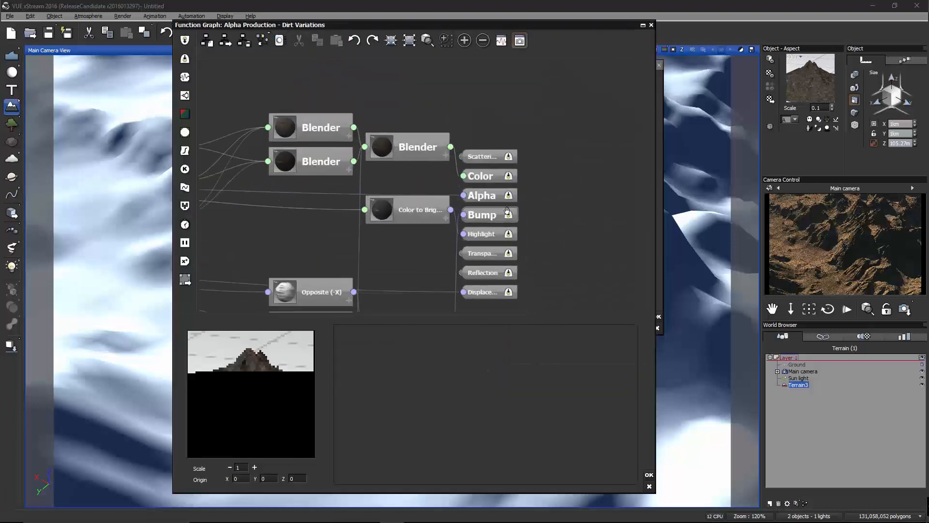
pyautogui.click(406, 297)
pyautogui.click(464, 166)
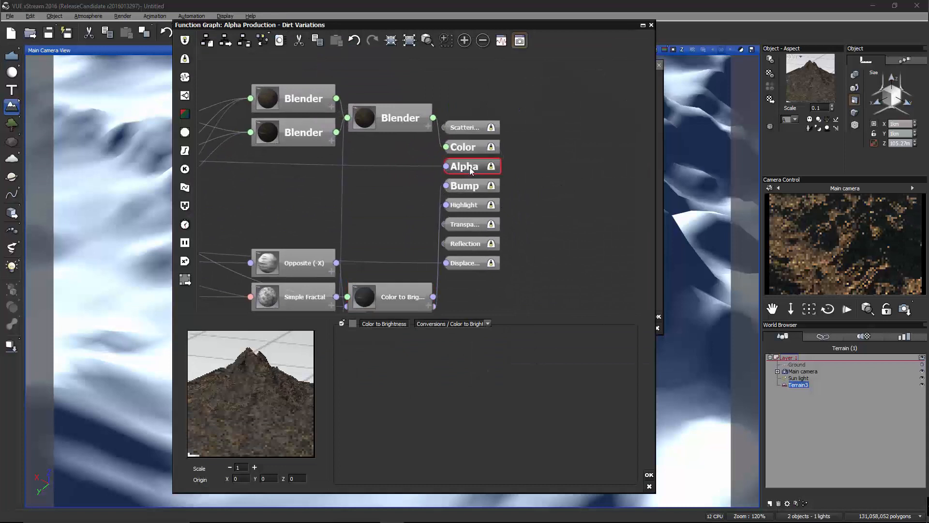
pyautogui.moveTo(805, 179); pyautogui.dragTo(825, 183, button='middle')
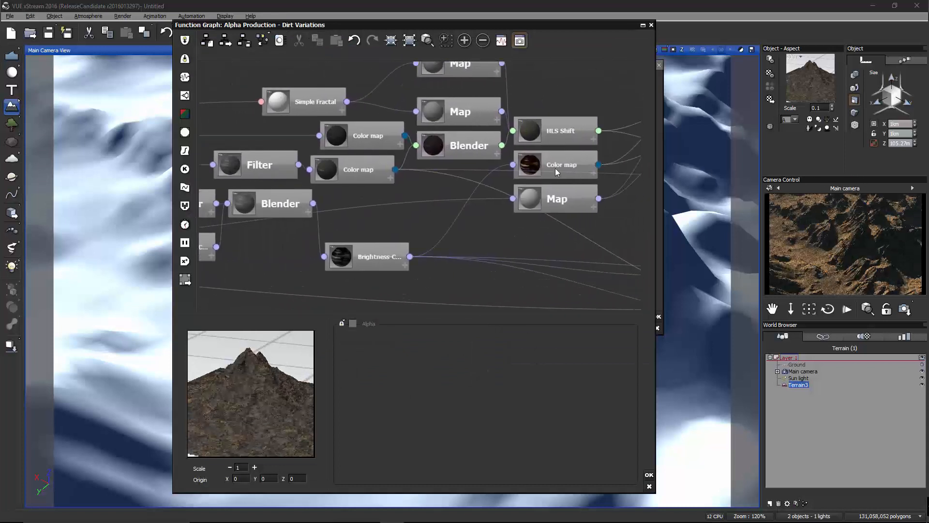
pyautogui.moveTo(379, 175); pyautogui.dragTo(372, 202)
pyautogui.moveTo(464, 243); pyautogui.dragTo(129, 242, button='middle')
pyautogui.click(447, 224)
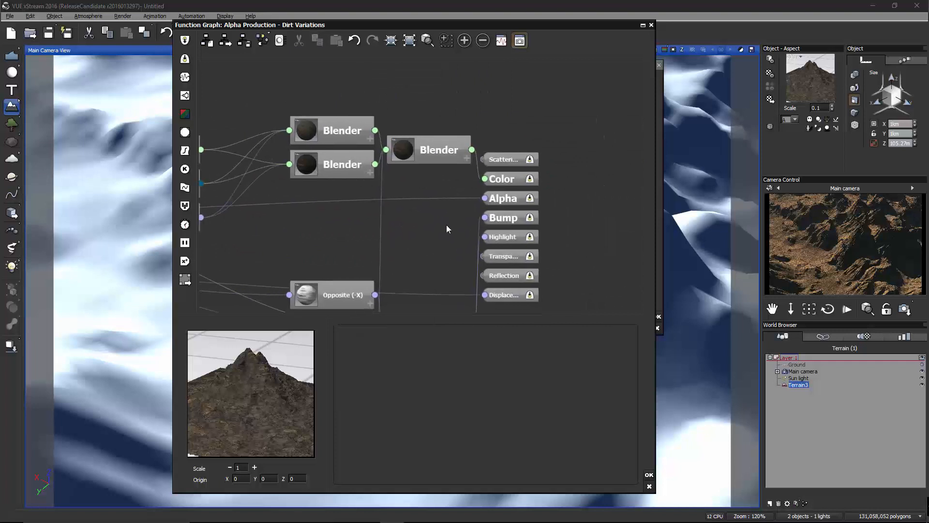
pyautogui.moveTo(455, 227); pyautogui.dragTo(422, 212, button='middle')
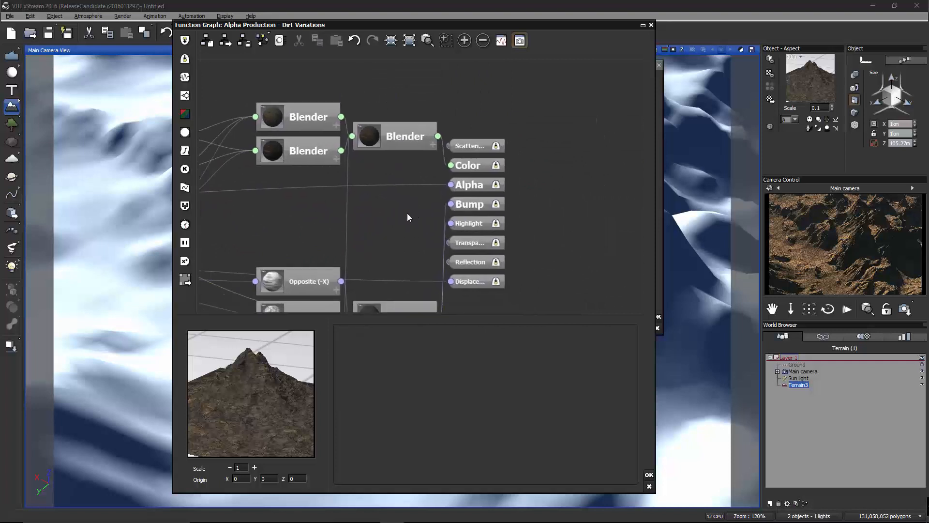
# Add a Projected Texture Map node to the alpha function graph and place it beside the Alpha output
pyautogui.click(184, 132)
pyautogui.moveTo(432, 187); pyautogui.dragTo(383, 202)
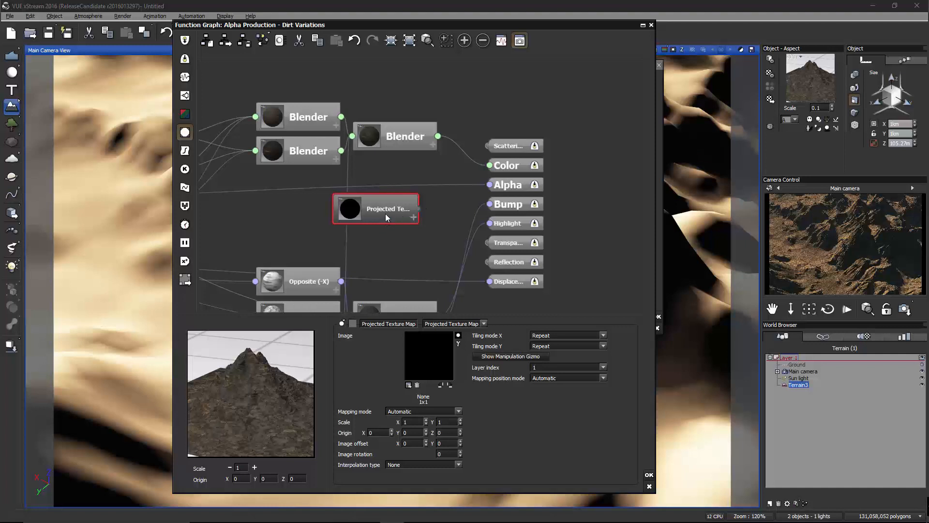
pyautogui.moveTo(386, 215); pyautogui.dragTo(410, 219)
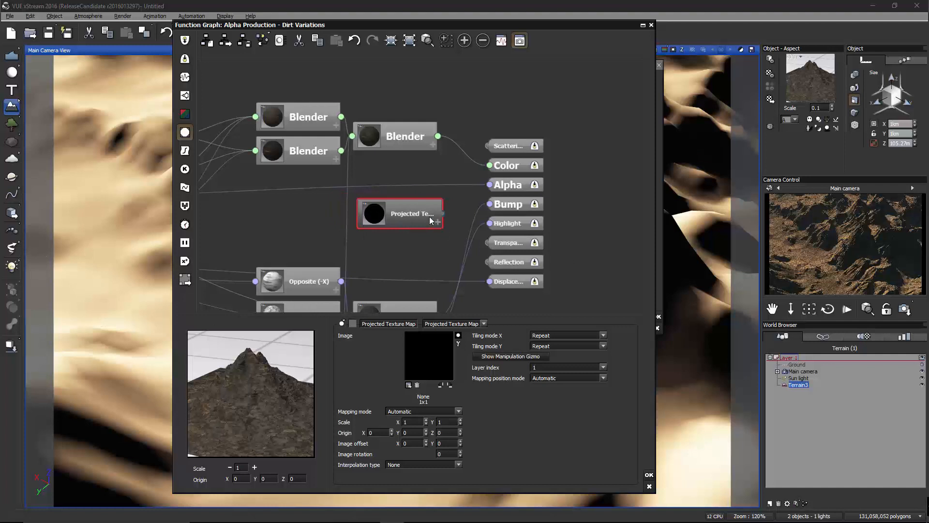
pyautogui.moveTo(429, 213)
pyautogui.mouseDown()
pyautogui.moveTo(441, 234)
pyautogui.moveTo(424, 213)
pyautogui.mouseUp()
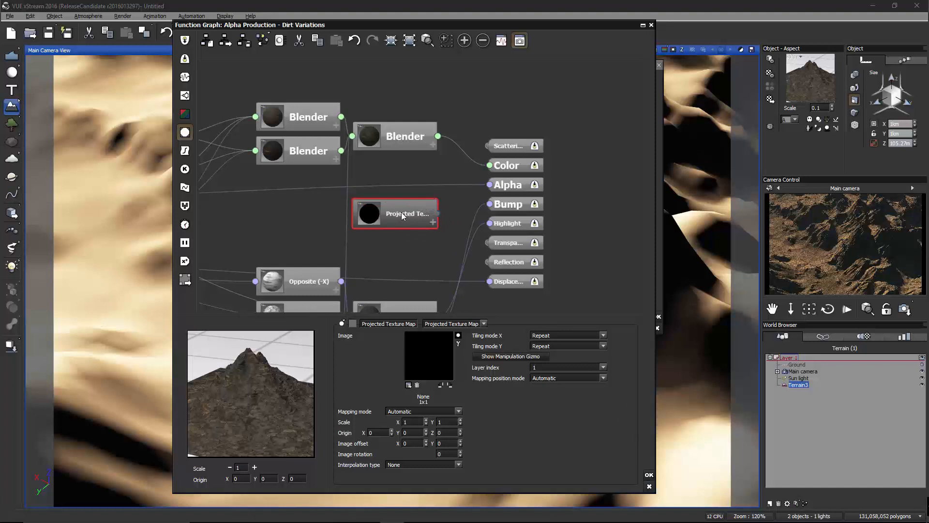
pyautogui.moveTo(402, 212)
pyautogui.mouseDown()
pyautogui.moveTo(372, 221)
pyautogui.moveTo(387, 207)
pyautogui.mouseUp()
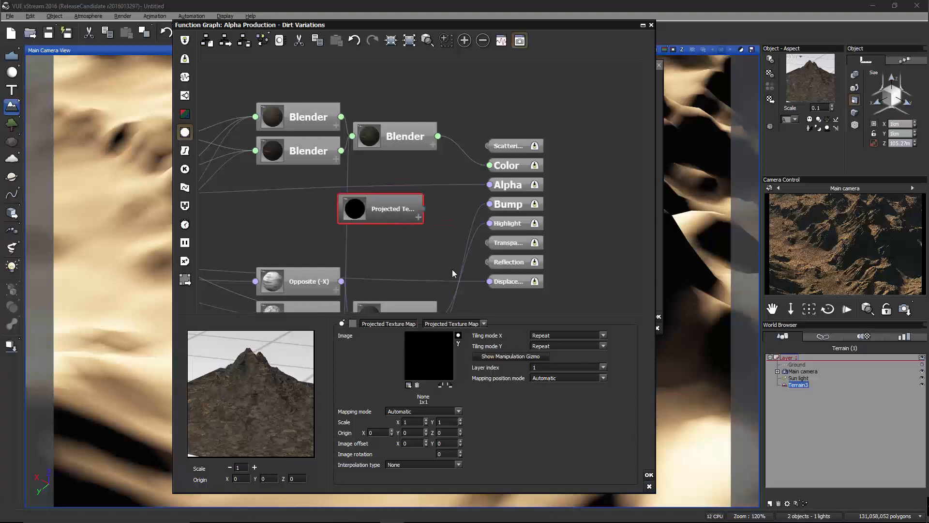
# Set the Projected Texture Map's mapping position mode to Object - Parametric and accept the function graph
pyautogui.click(594, 378)
pyautogui.click(552, 417)
pyautogui.click(565, 377)
pyautogui.click(562, 415)
pyautogui.click(649, 476)
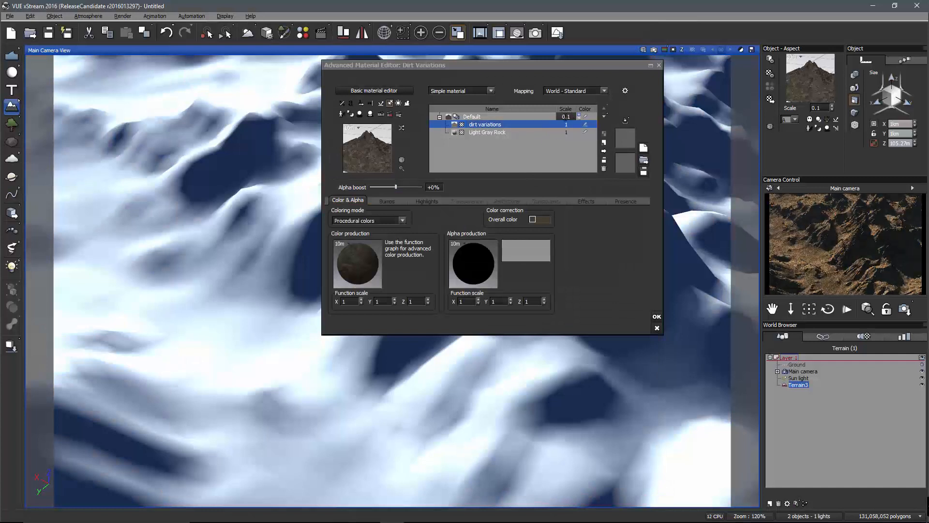
# Reopen the alpha function graph, delete the Projected Texture Map node, and accept the graph and the material
pyautogui.rightClick(474, 254)
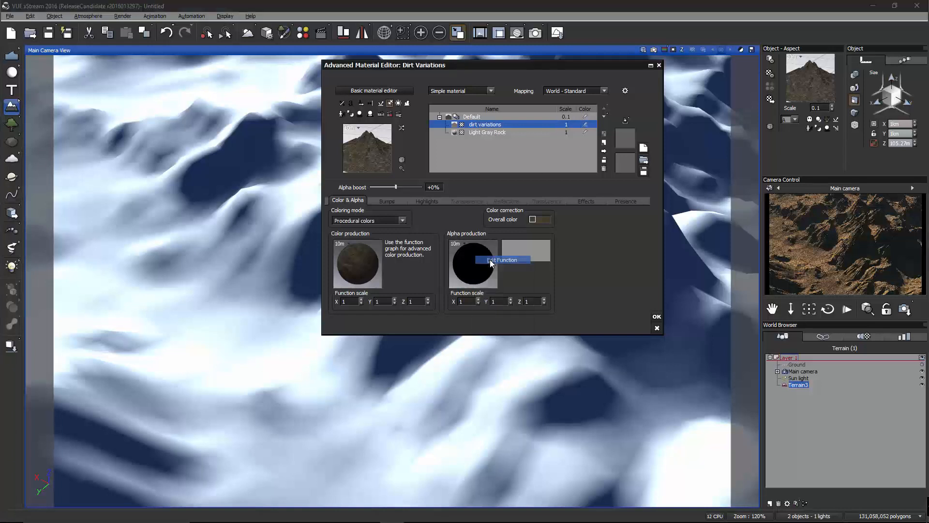
pyautogui.click(490, 260)
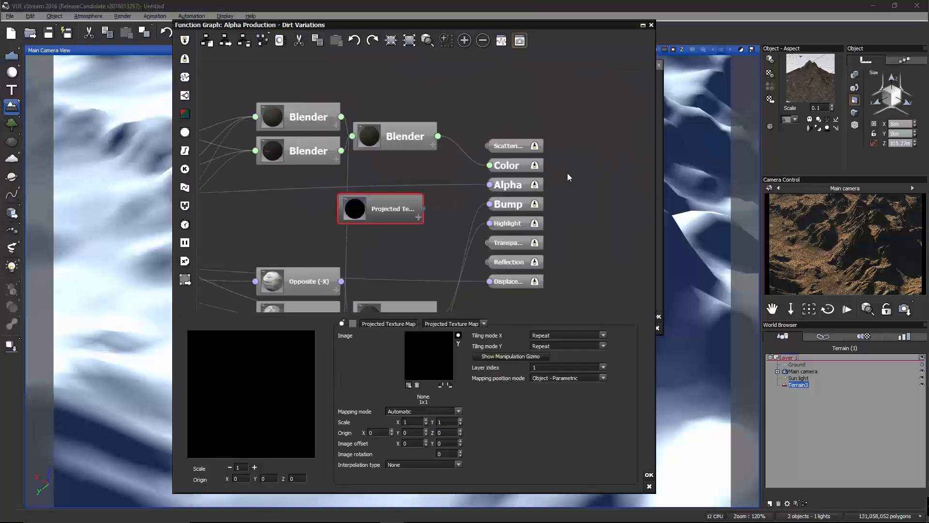
pyautogui.moveTo(402, 204); pyautogui.dragTo(436, 209)
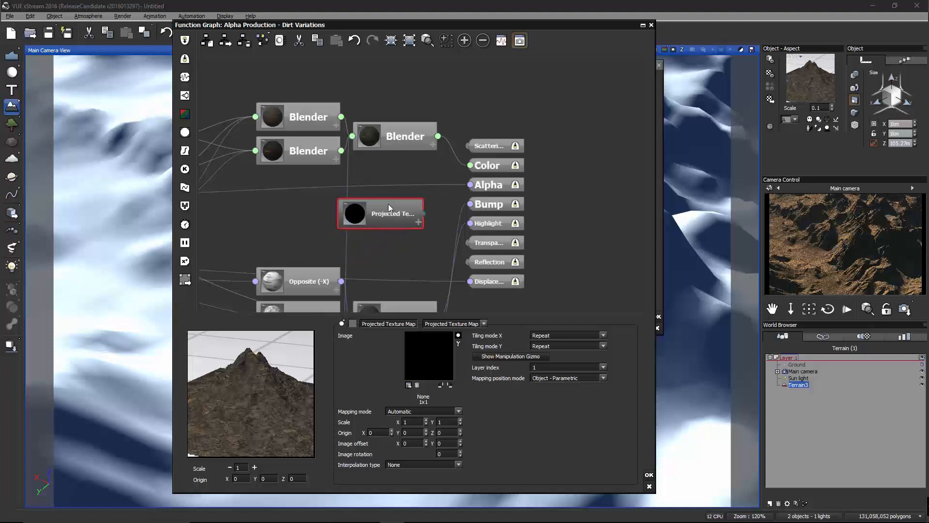
pyautogui.press('Delete')
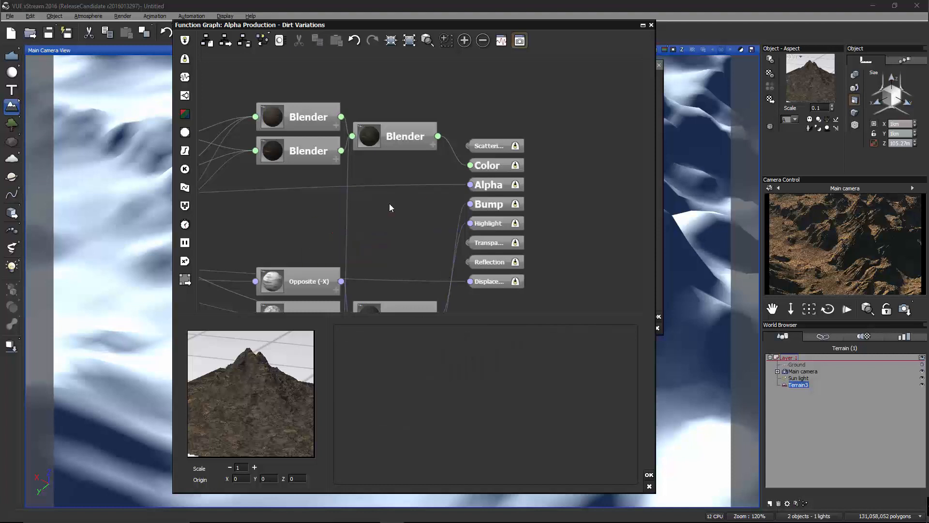
pyautogui.click(649, 474)
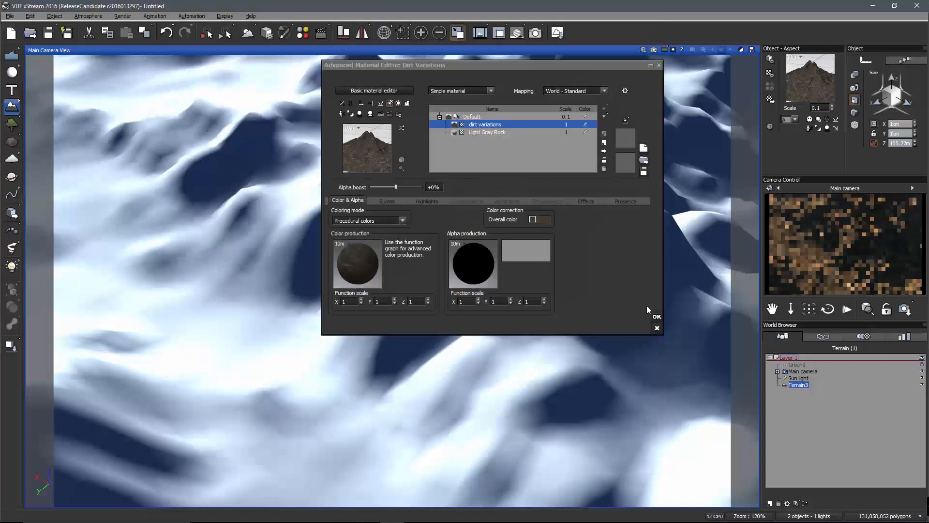
pyautogui.click(657, 317)
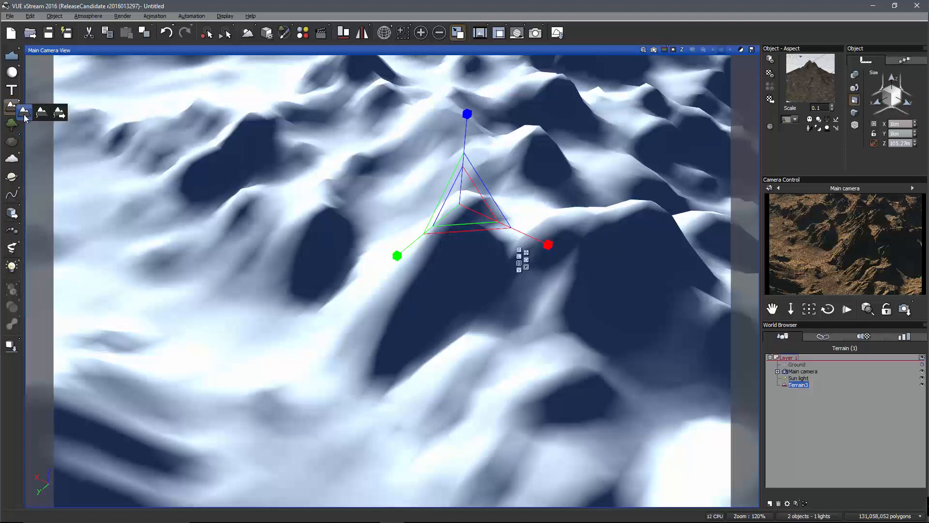
# Create a new standard terrain and add a manually painted Vegetation material layer, discarding its existing alpha channel and ignoring the turbulence
pyautogui.click(24, 115)
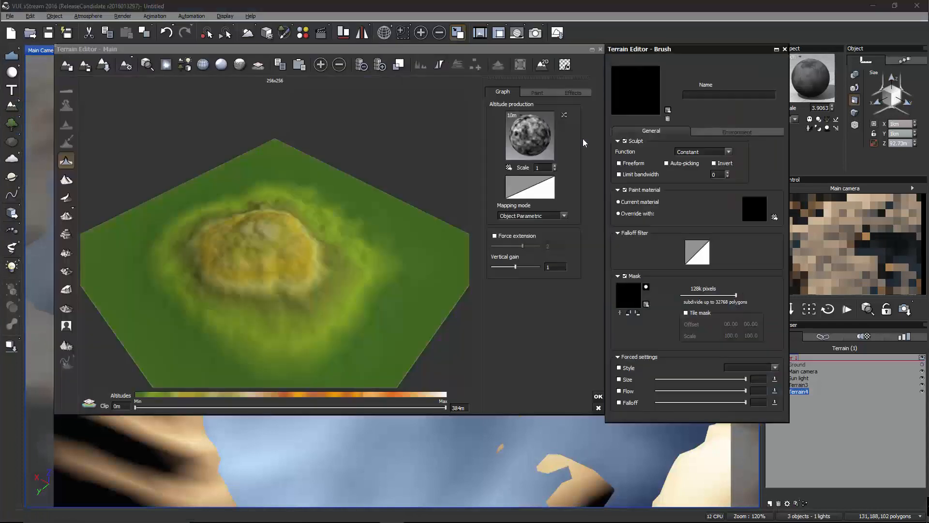
pyautogui.click(533, 92)
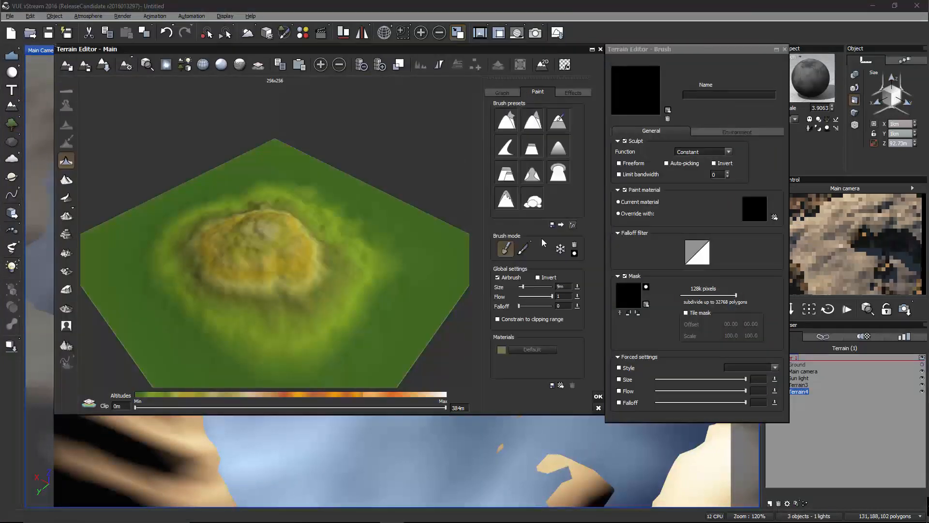
pyautogui.click(561, 386)
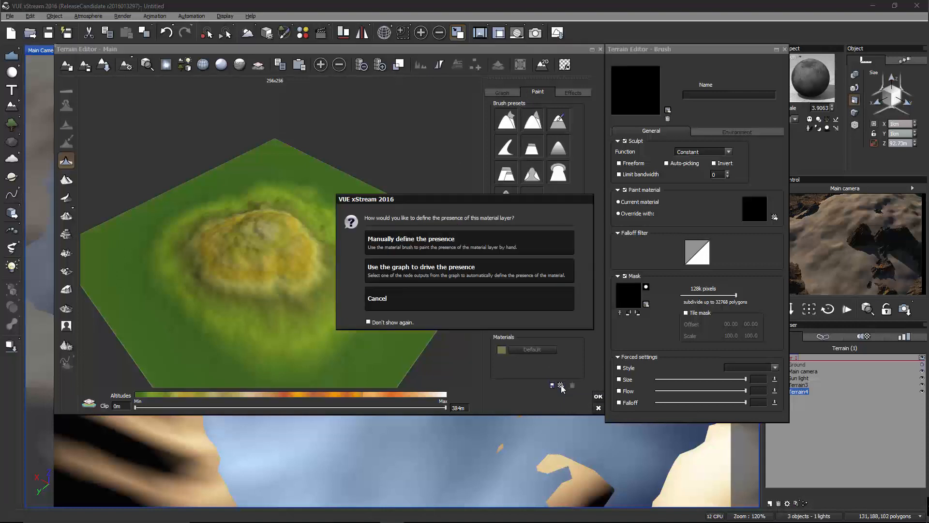
pyautogui.click(537, 249)
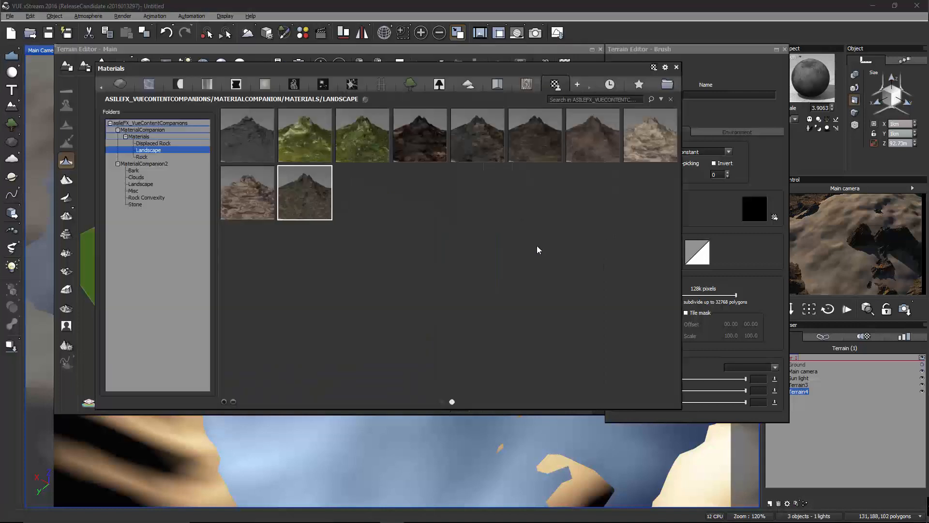
pyautogui.doubleClick(305, 132)
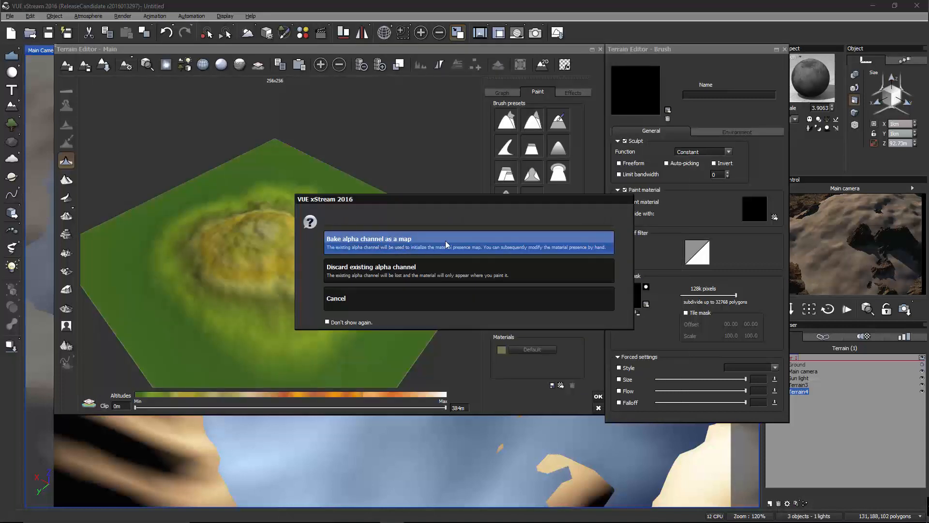
pyautogui.click(406, 273)
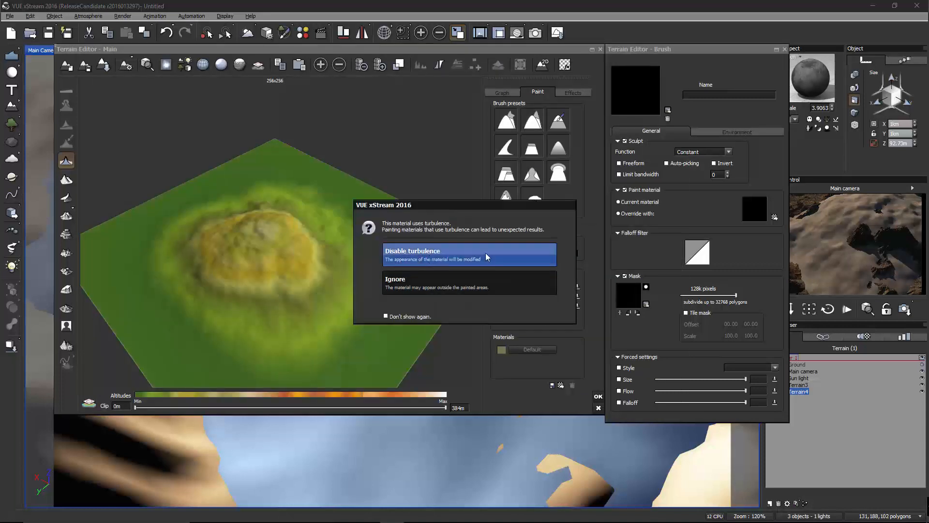
pyautogui.click(481, 278)
# Paint a zigzag stroke of Vegetation on the terrain with the Paint Material brush, airbrush off and size 22.5 m, and accept the terrain
pyautogui.moveTo(320, 276); pyautogui.dragTo(353, 269, button='right')
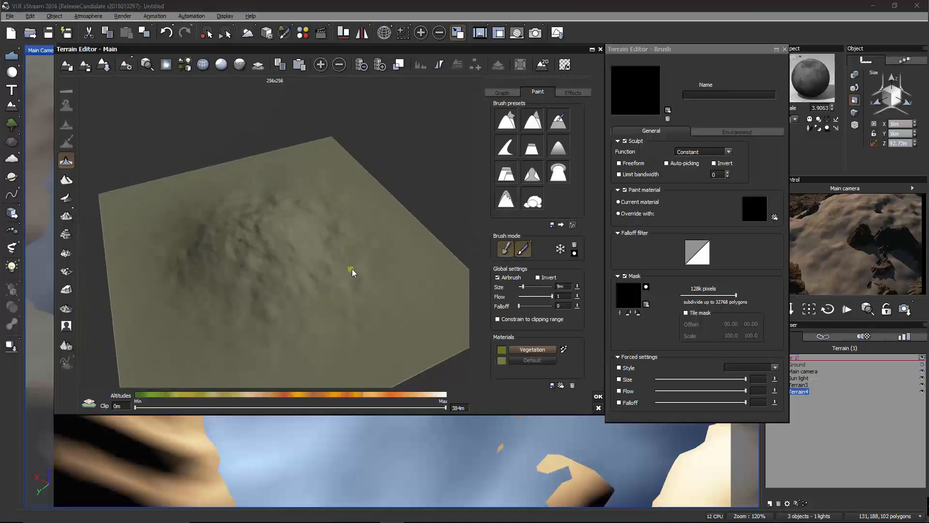
pyautogui.click(559, 120)
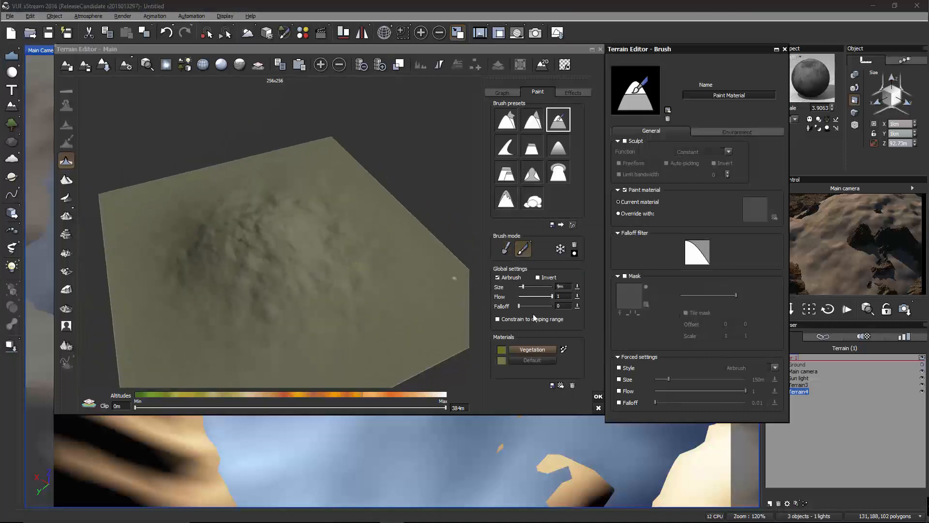
pyautogui.moveTo(523, 286)
pyautogui.mouseDown()
pyautogui.moveTo(545, 286)
pyautogui.moveTo(514, 286)
pyautogui.mouseUp()
pyautogui.click(512, 277)
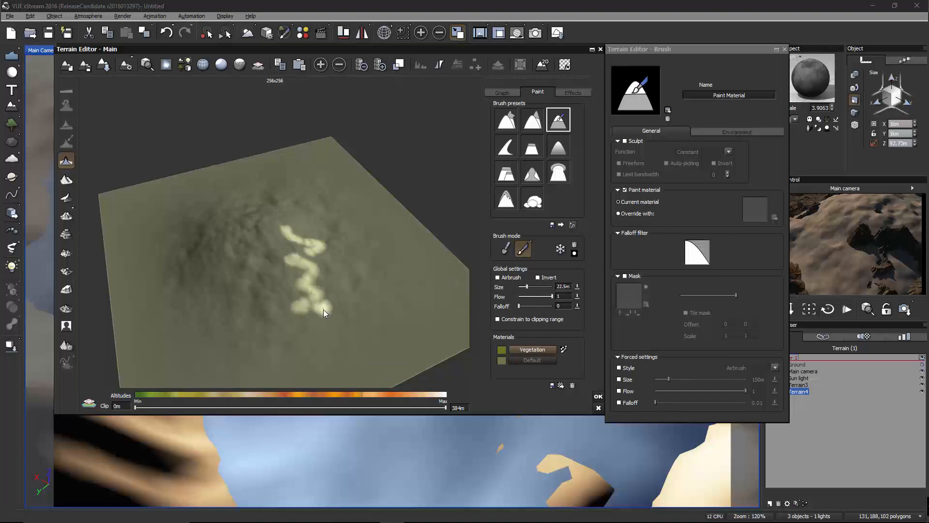
pyautogui.click(600, 397)
# Open the alpha function graph of the Vegetation layer in the terrain's material
pyautogui.rightClick(806, 86)
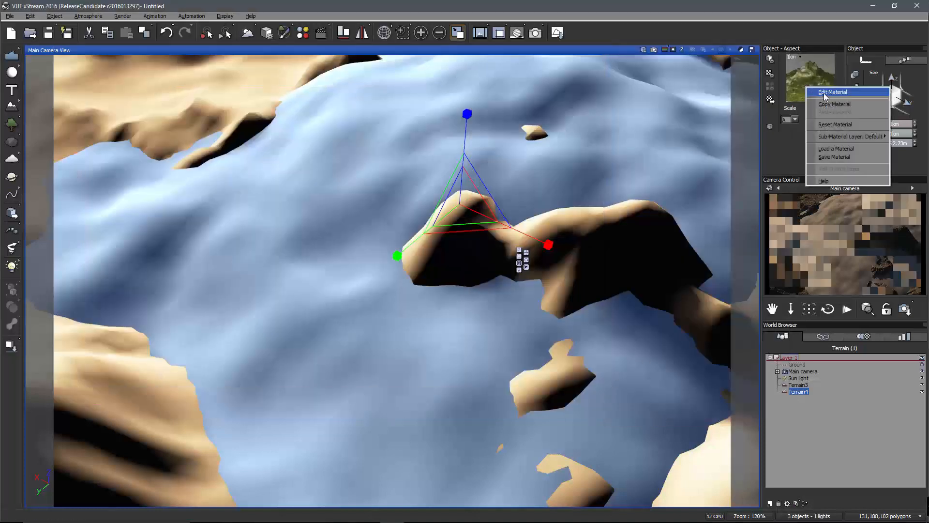
pyautogui.click(824, 93)
pyautogui.rightClick(473, 262)
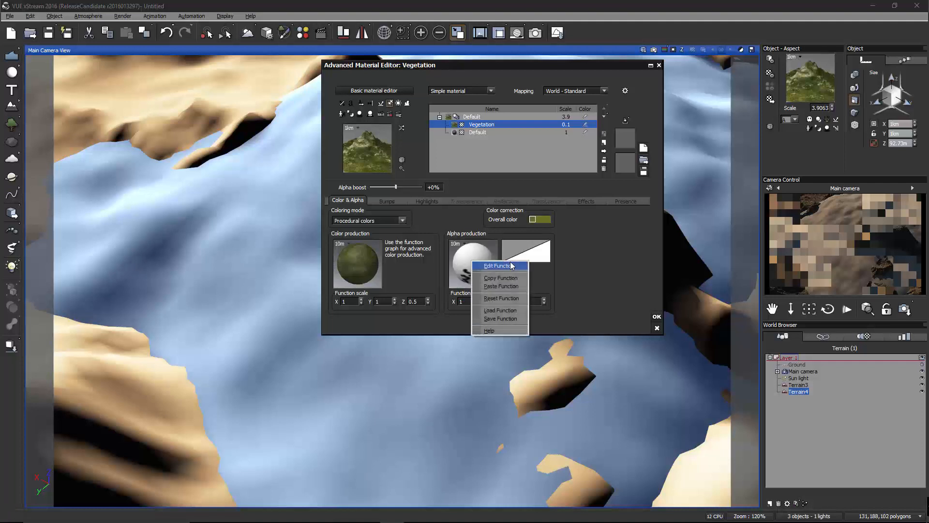
pyautogui.click(511, 265)
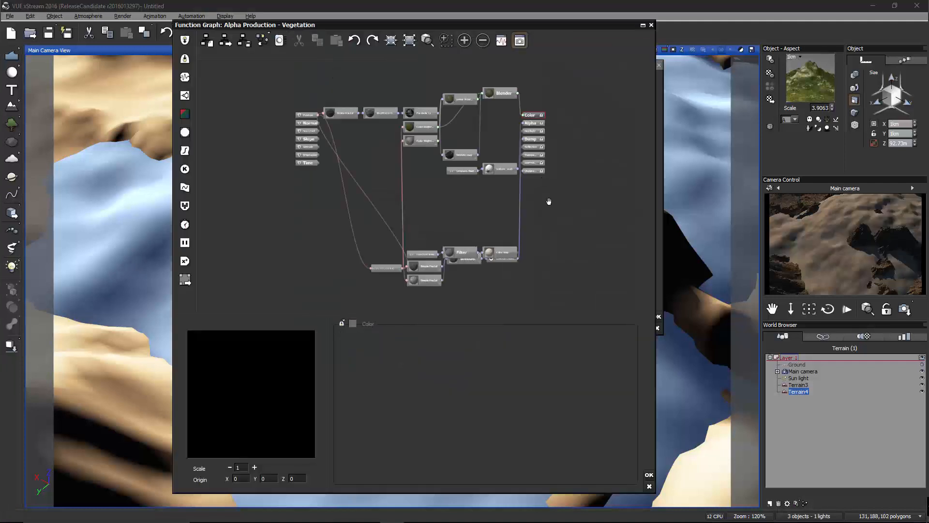
# Separate the overlapping texture_scale and Constant Number nodes feeding the Alpha output to inspect how they connect
pyautogui.scroll(3, 549, 201)
pyautogui.click(509, 243)
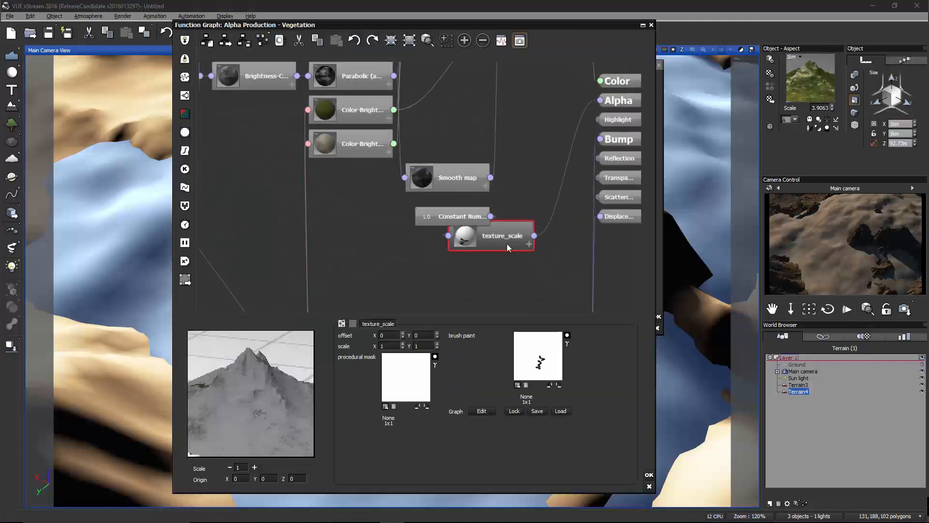
pyautogui.moveTo(507, 243); pyautogui.dragTo(537, 249)
pyautogui.moveTo(461, 217); pyautogui.dragTo(367, 254)
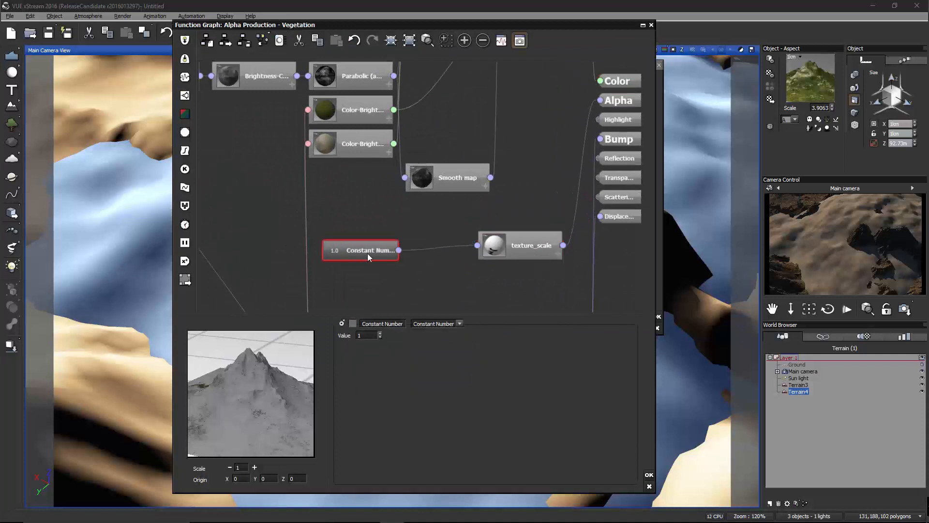
pyautogui.moveTo(551, 248); pyautogui.dragTo(492, 237)
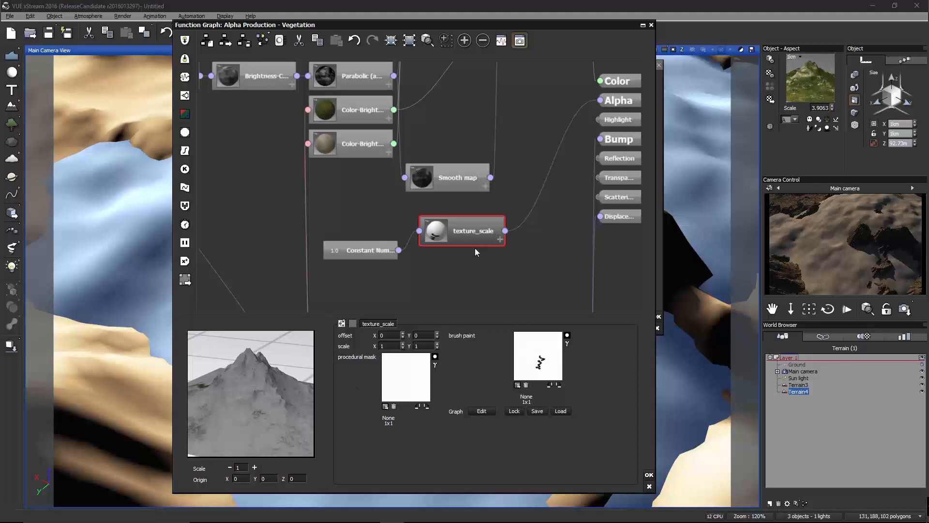
# Open the texture_scale MetaNode's internal graph and inspect the layer painting texture map node feeding the Map node
pyautogui.click(481, 411)
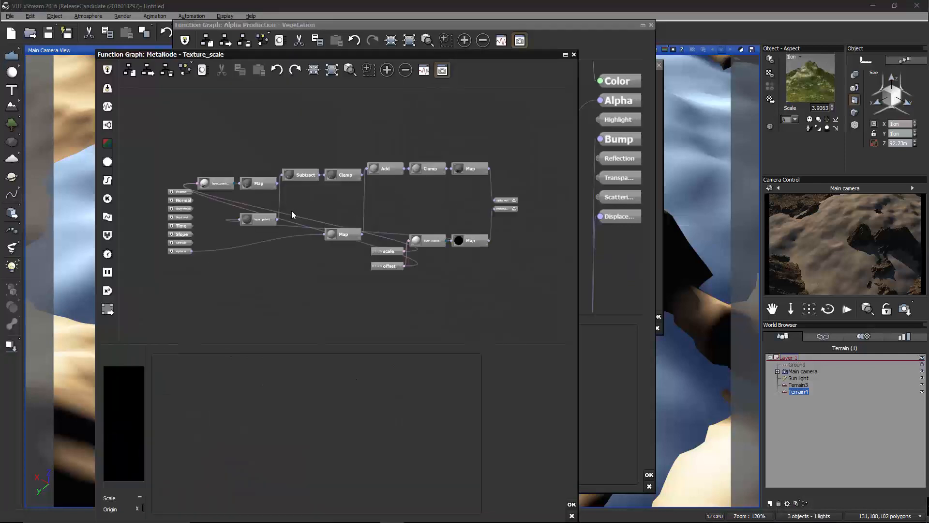
pyautogui.moveTo(290, 212); pyautogui.dragTo(409, 223)
pyautogui.scroll(3, 386, 216)
pyautogui.moveTo(329, 163); pyautogui.dragTo(363, 170)
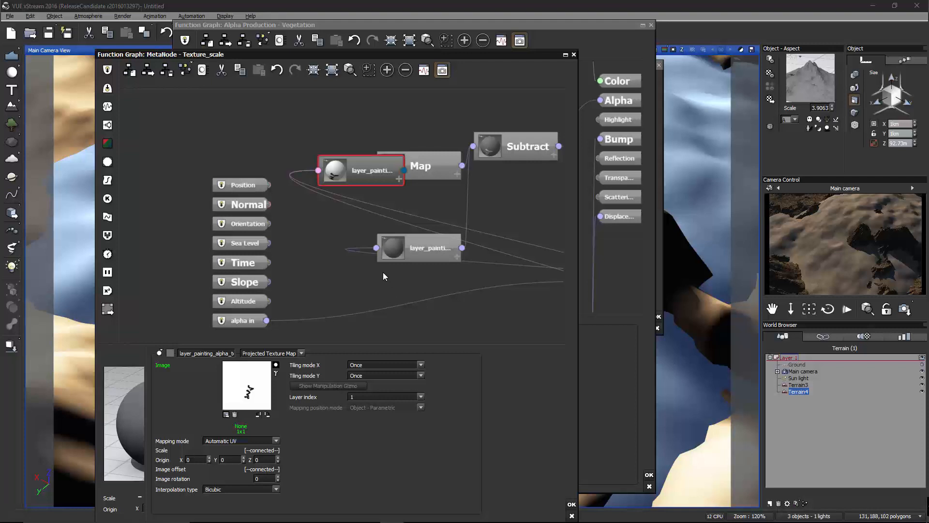
pyautogui.moveTo(359, 177); pyautogui.dragTo(300, 176)
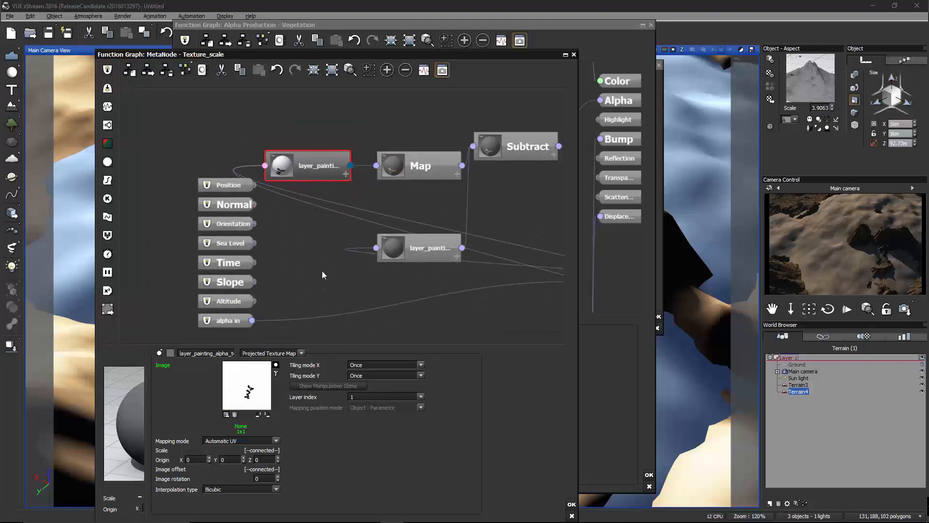
pyautogui.moveTo(326, 158); pyautogui.dragTo(340, 168)
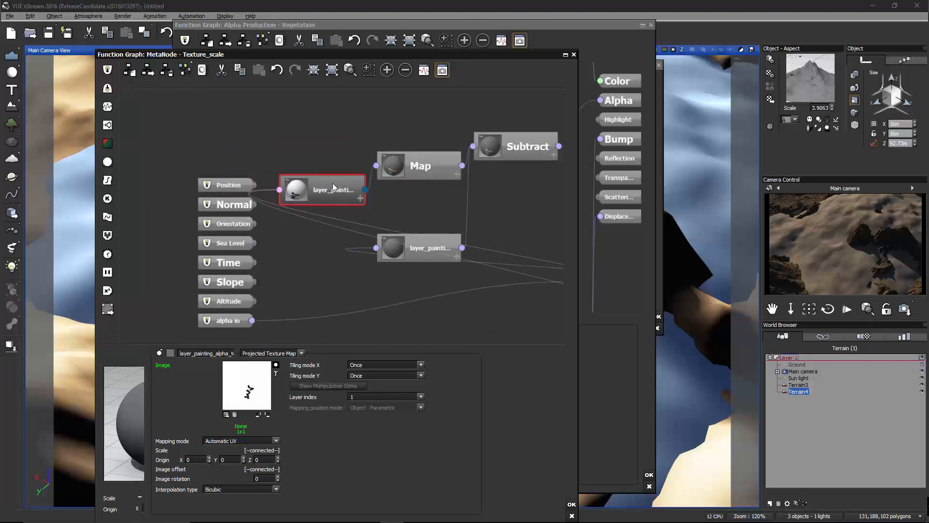
# Review the mapping mode options of the layer painting texture map and move its node above the Map node
pyautogui.click(276, 441)
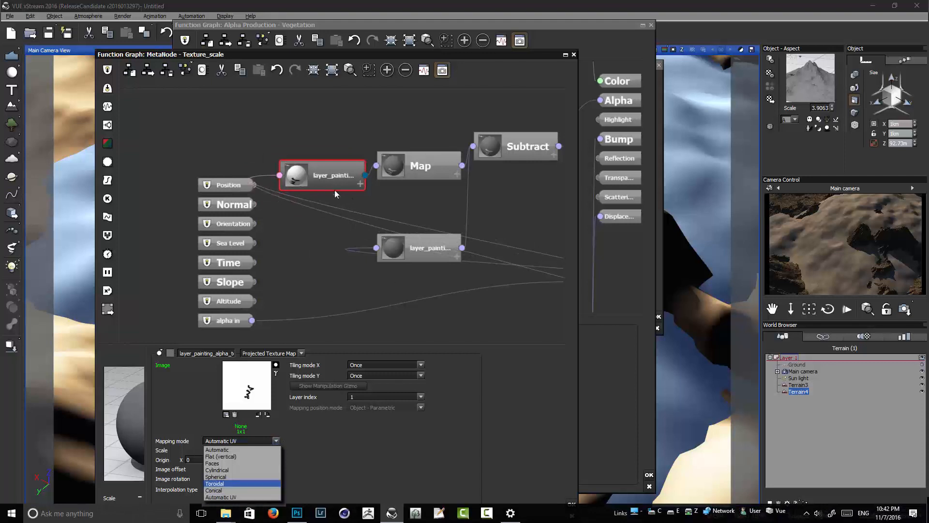
pyautogui.click(284, 219)
pyautogui.moveTo(328, 164); pyautogui.dragTo(307, 130)
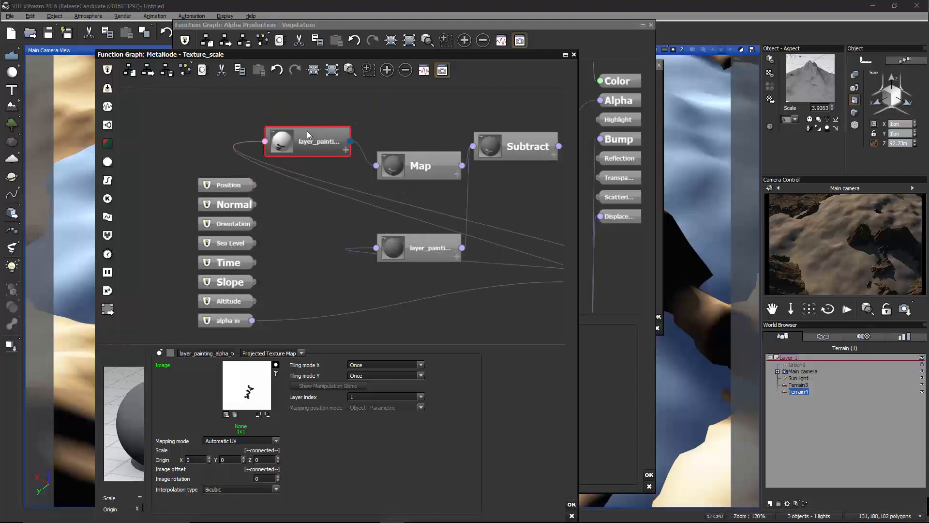
pyautogui.moveTo(448, 195); pyautogui.dragTo(423, 225, button='middle')
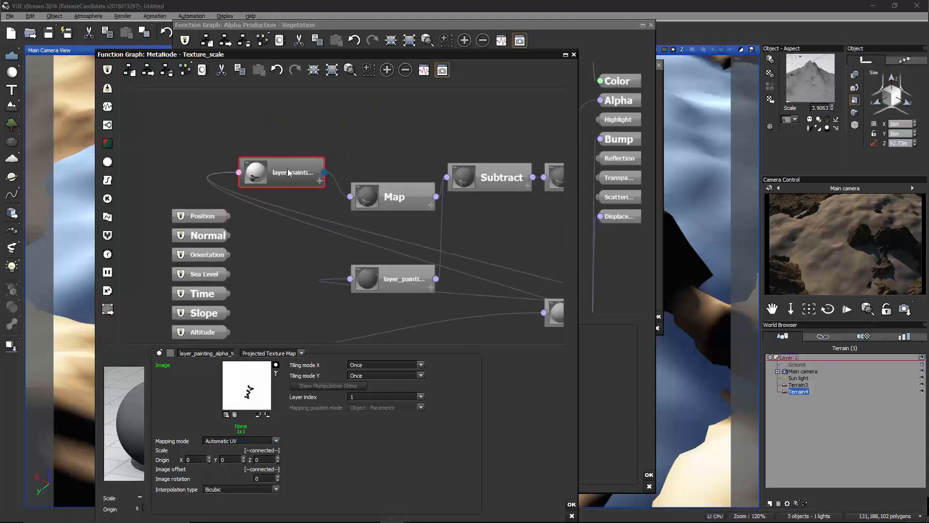
pyautogui.moveTo(284, 170)
pyautogui.mouseDown()
pyautogui.moveTo(287, 184)
pyautogui.moveTo(290, 152)
pyautogui.mouseUp()
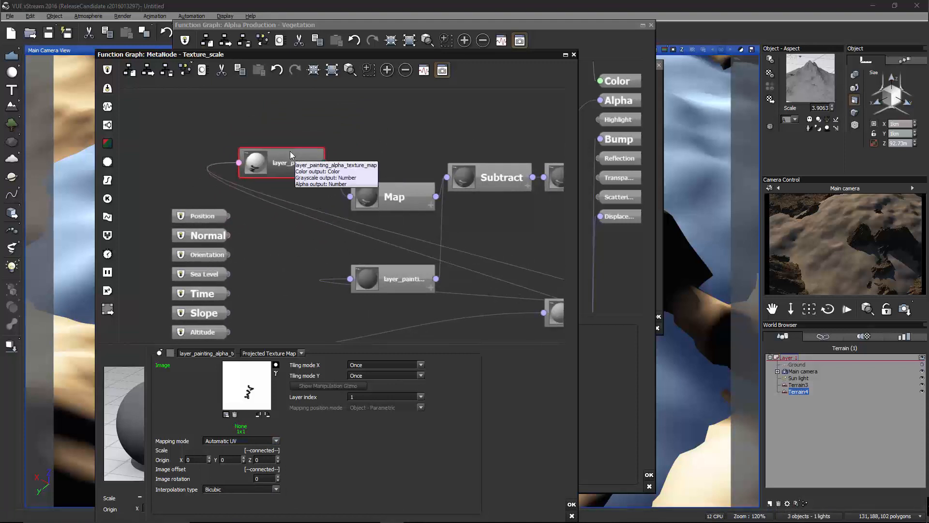
pyautogui.click(376, 128)
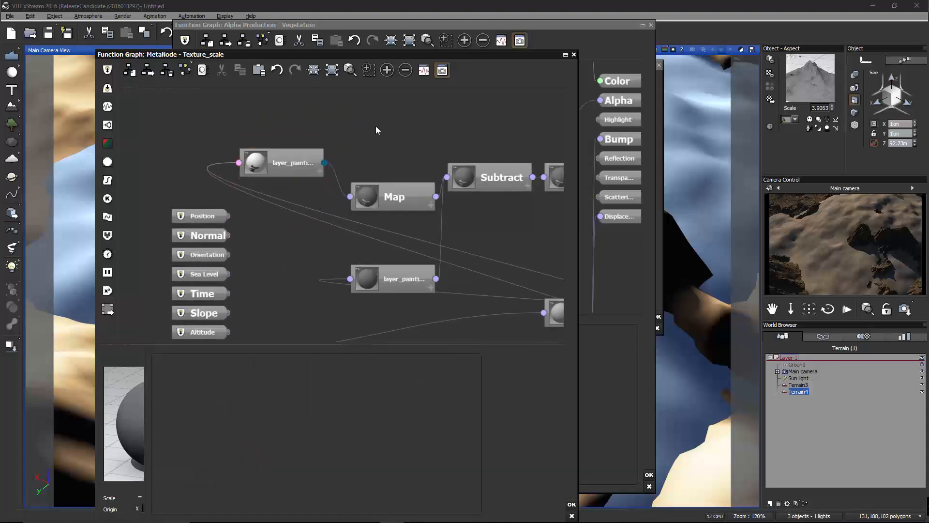
# Add a Filter node in the empty area above the Map and Subtract nodes of the texture_scale graph
pyautogui.rightClick(366, 117)
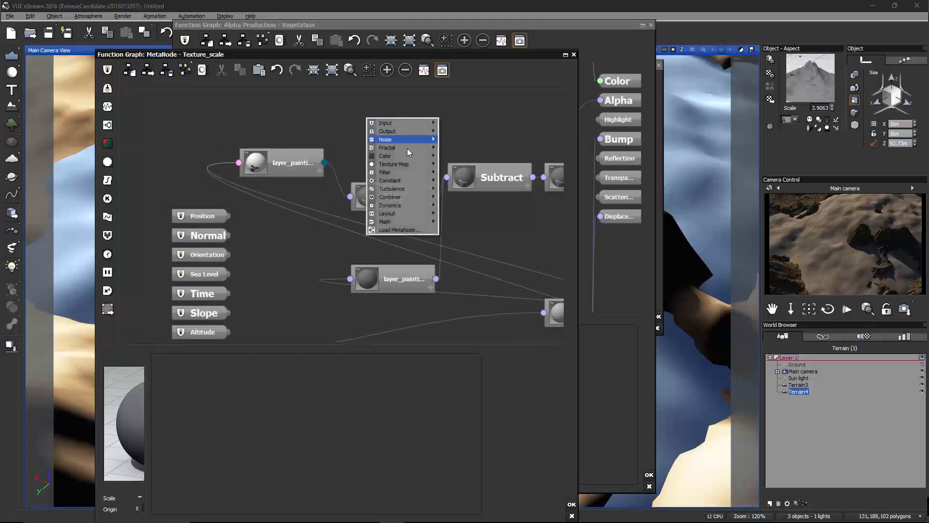
pyautogui.moveTo(402, 172)
pyautogui.click(349, 204)
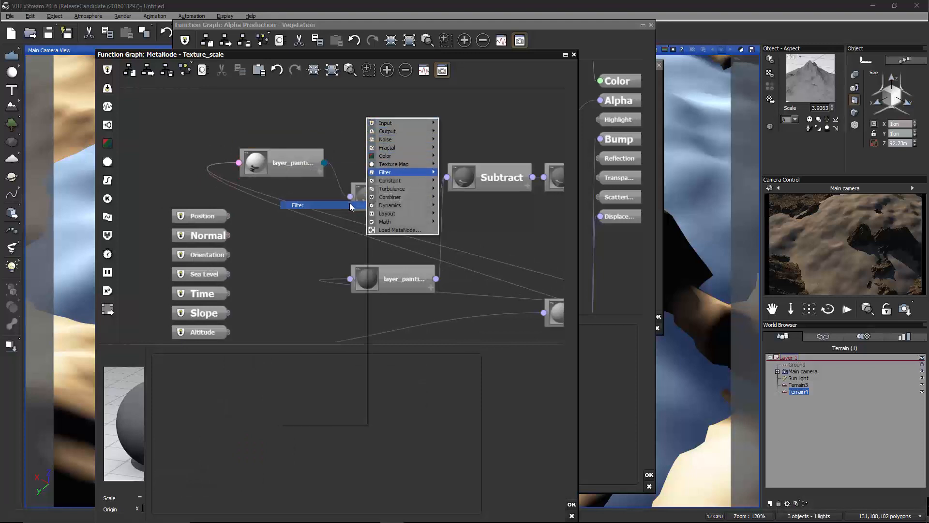
pyautogui.moveTo(395, 114); pyautogui.dragTo(396, 140, button='middle')
pyautogui.moveTo(403, 145); pyautogui.dragTo(429, 137)
pyautogui.click(318, 132)
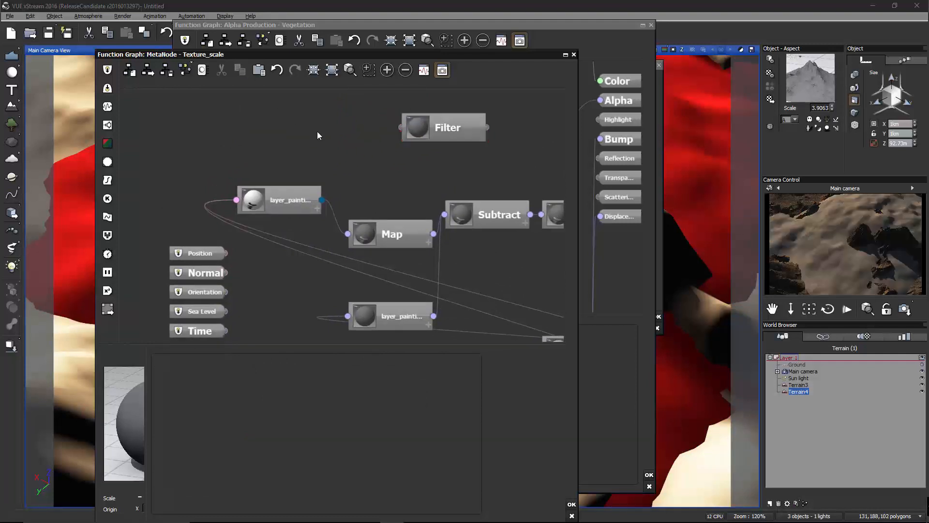
# Paste a copy of the layer painting texture map node beside the Filter node, remove its input connections, and clear its image
pyautogui.hotkey('ctrl', 'v')
pyautogui.moveTo(181, 203); pyautogui.dragTo(339, 126)
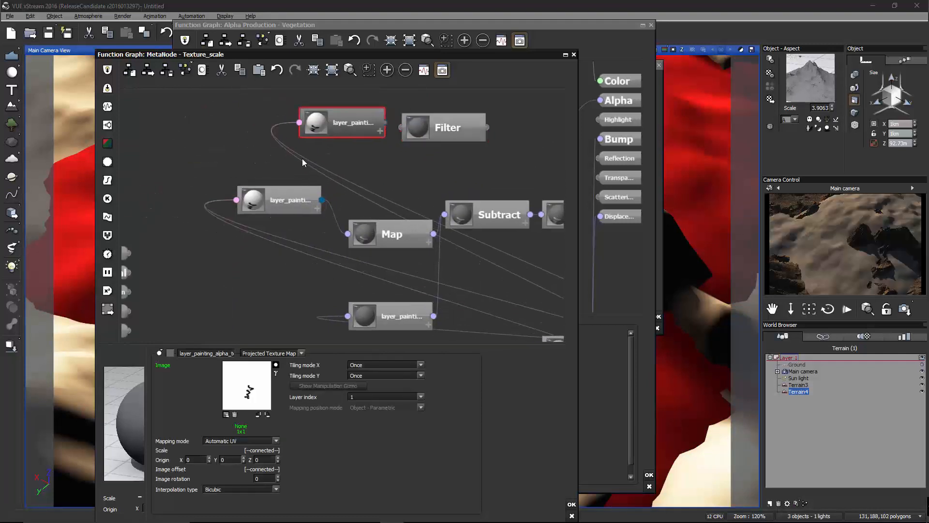
pyautogui.click(301, 158)
pyautogui.click(307, 159)
pyautogui.press('Delete')
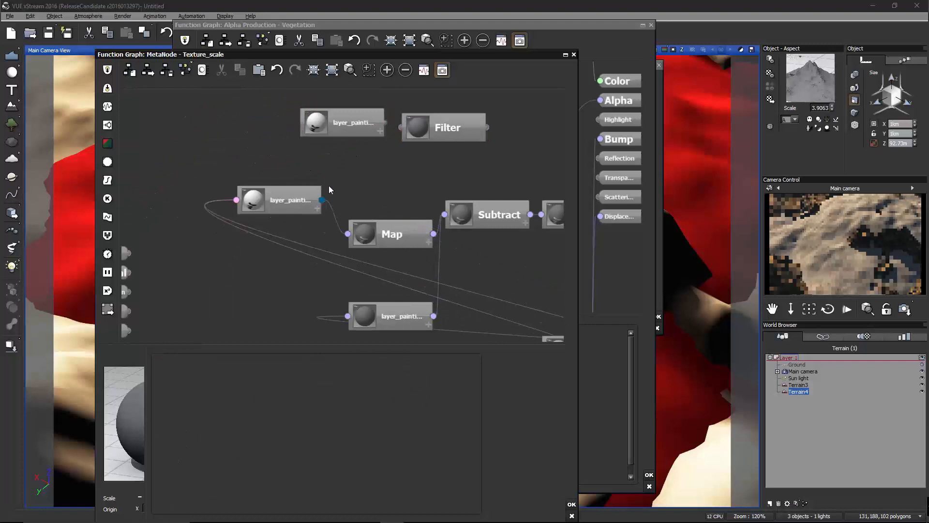
pyautogui.moveTo(331, 150); pyautogui.dragTo(342, 141)
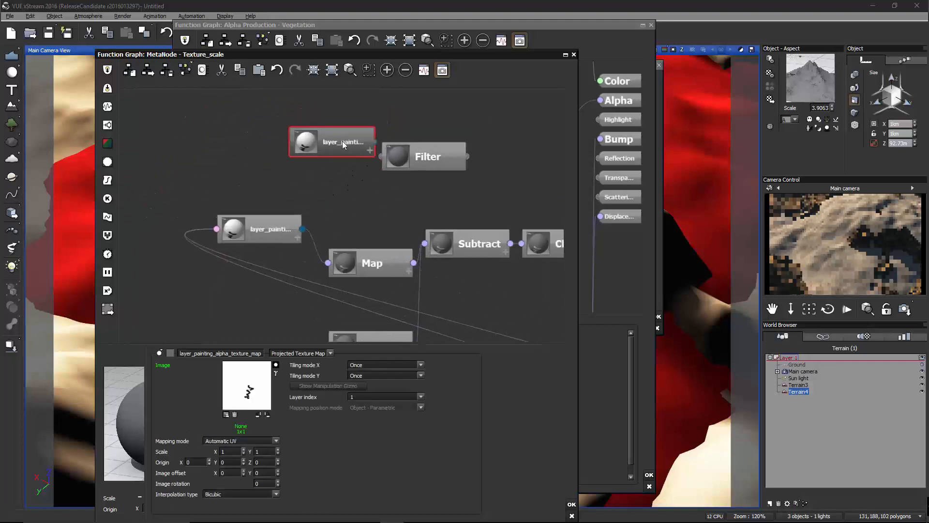
pyautogui.click(234, 415)
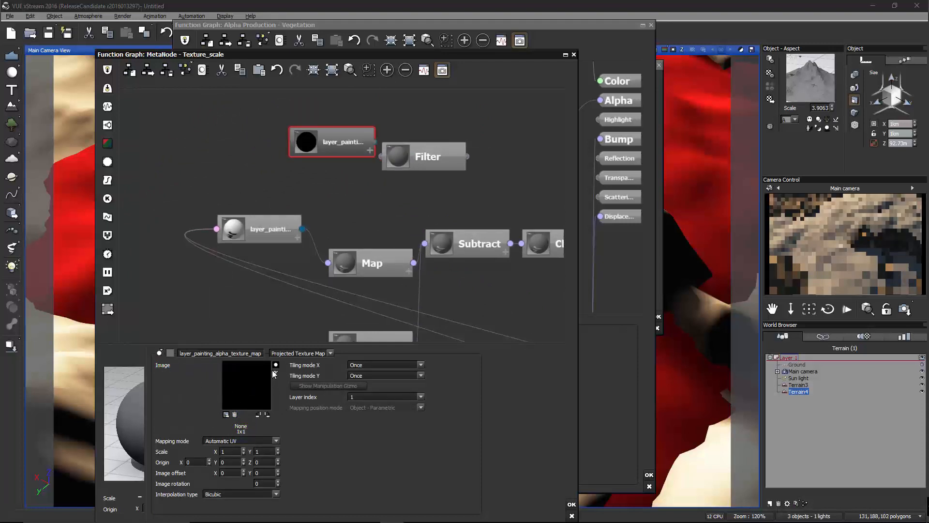
# Group the copied texture map and Filter nodes into a MetaNode, and open its save dialog and cancel it
pyautogui.moveTo(334, 153); pyautogui.dragTo(316, 163)
pyautogui.moveTo(489, 188); pyautogui.dragTo(292, 127)
pyautogui.click(314, 70)
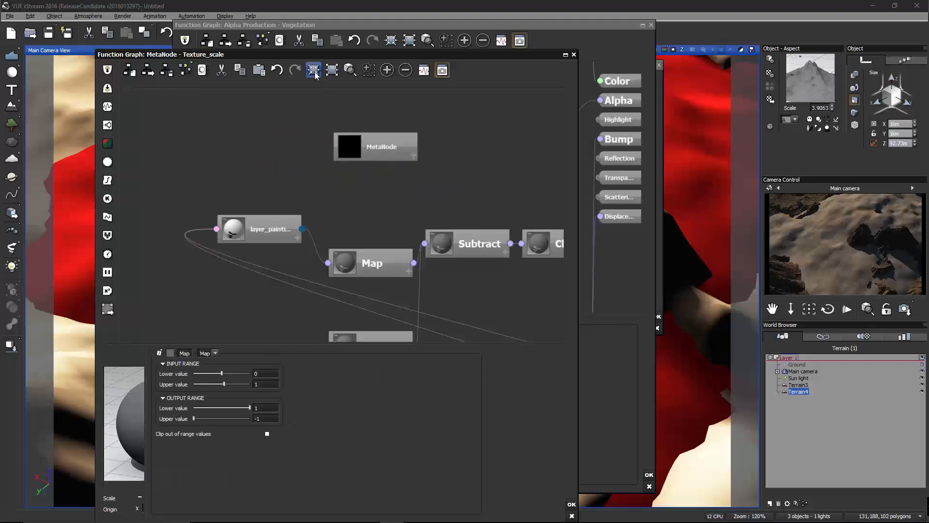
pyautogui.moveTo(371, 153); pyautogui.dragTo(354, 154)
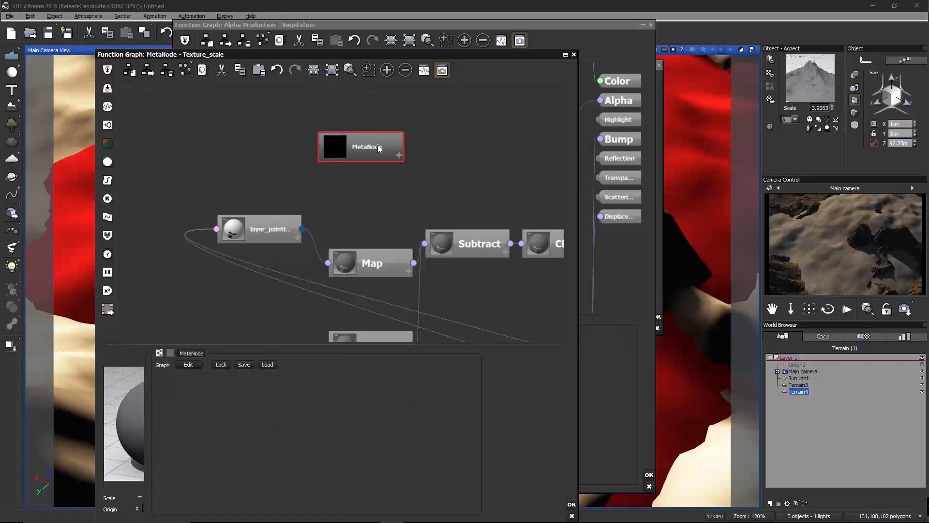
pyautogui.click(246, 366)
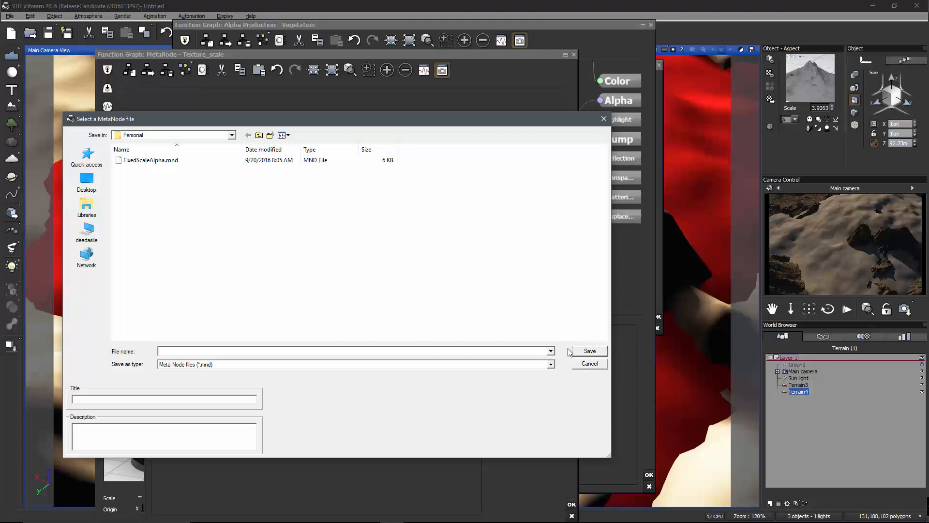
pyautogui.click(589, 363)
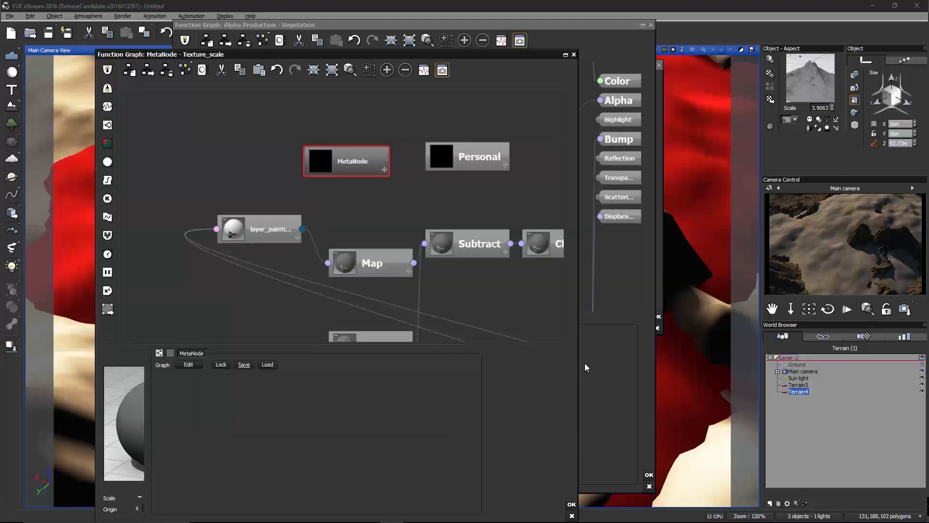
# Open the Personal MetaNode's graph, move its texture map node between the Filter and Output nodes, and discard the edit
pyautogui.moveTo(398, 179)
pyautogui.mouseDown()
pyautogui.moveTo(413, 206)
pyautogui.moveTo(412, 169)
pyautogui.mouseUp()
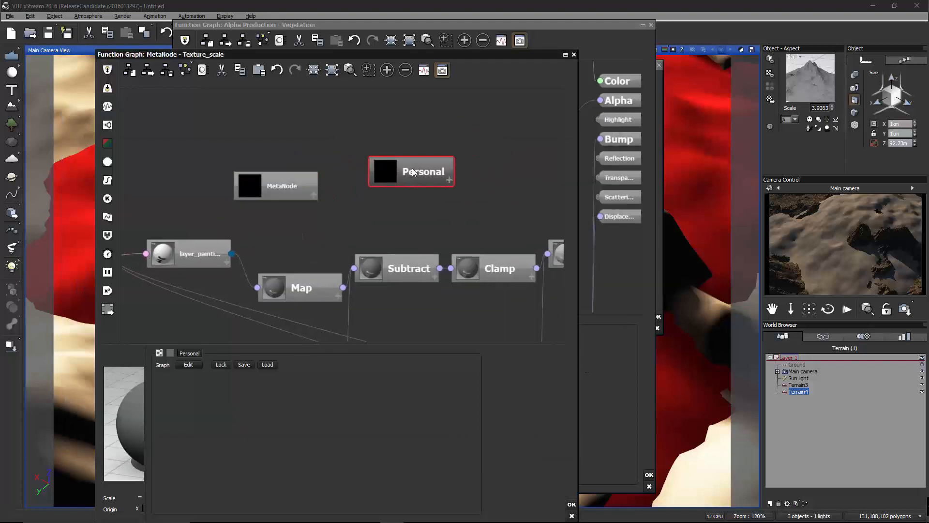
pyautogui.click(193, 365)
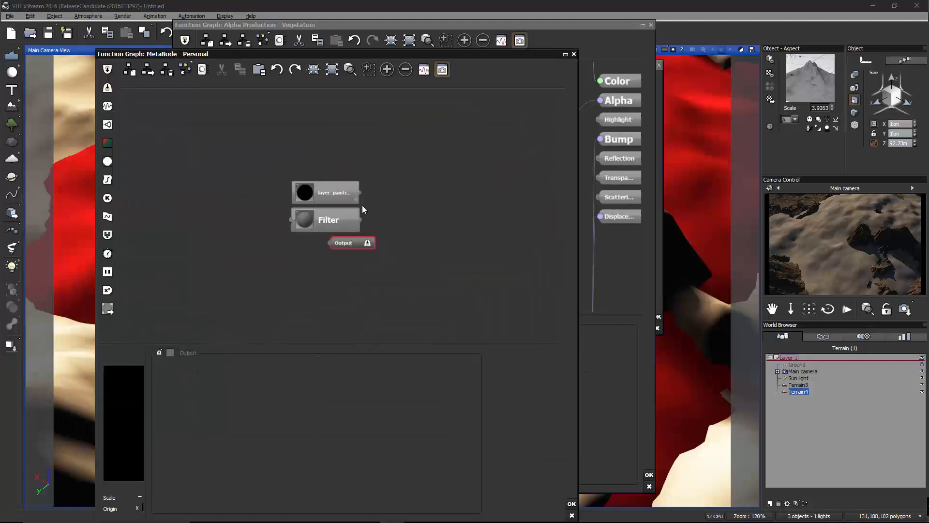
pyautogui.moveTo(362, 205); pyautogui.dragTo(431, 234)
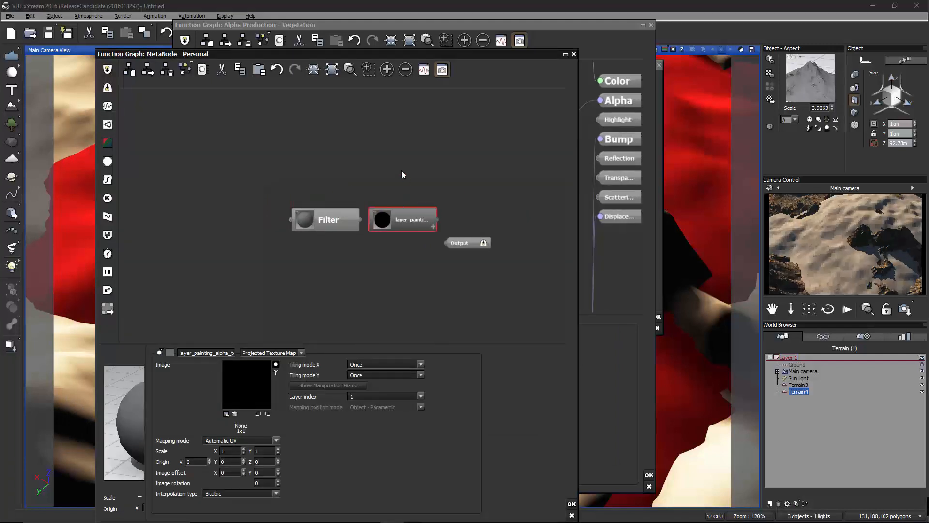
pyautogui.click(571, 515)
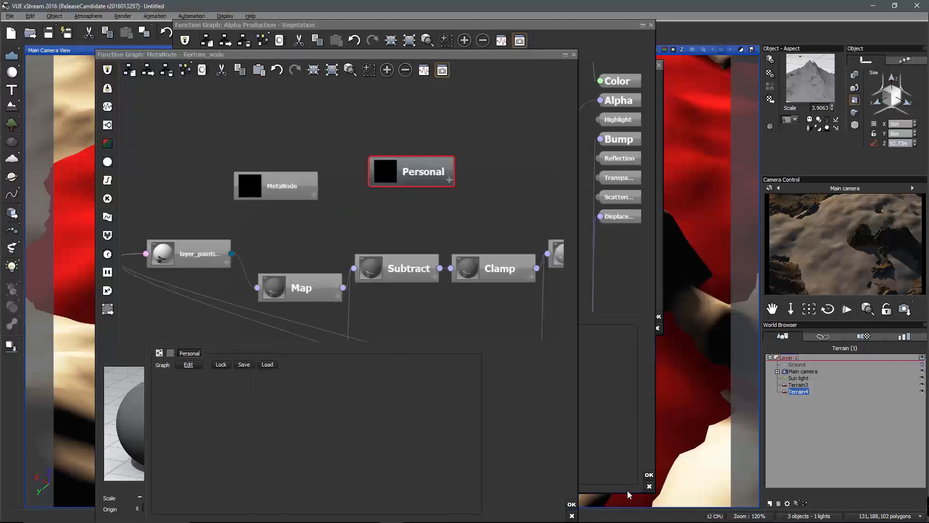
# Cancel the open function graphs and the material editor without keeping changes, and select Terrain4
pyautogui.click(649, 487)
pyautogui.click(649, 486)
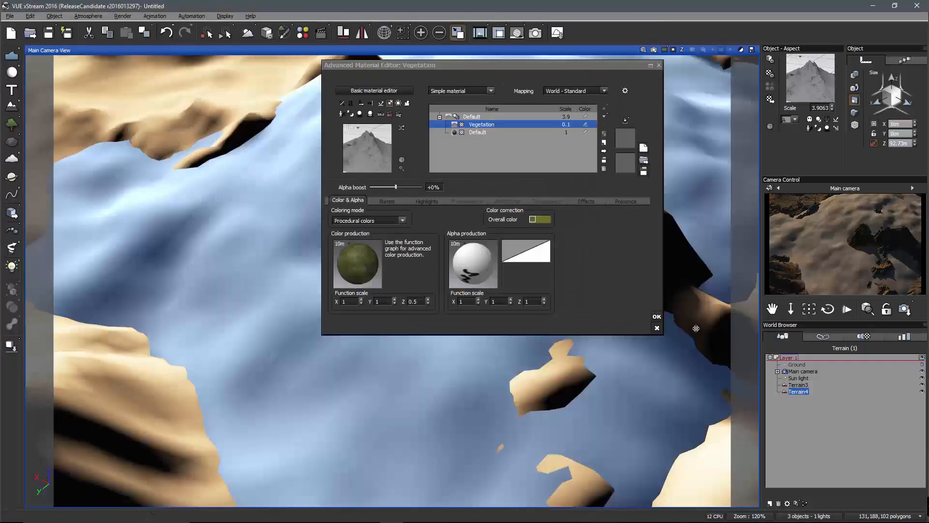
pyautogui.click(656, 328)
pyautogui.click(798, 391)
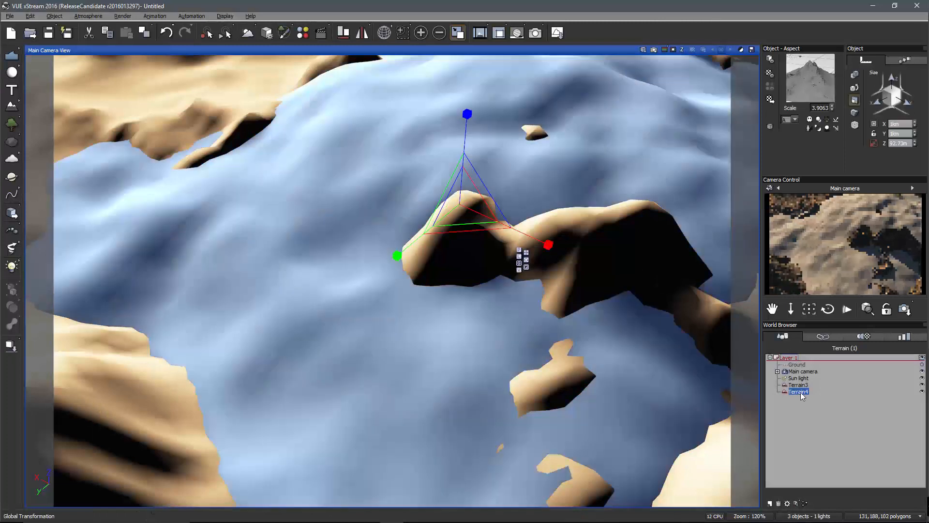
# Delete Terrain4 and open the alpha production function graph of Terrain3's dirt variations layer
pyautogui.press('Delete')
pyautogui.click(800, 385)
pyautogui.rightClick(807, 79)
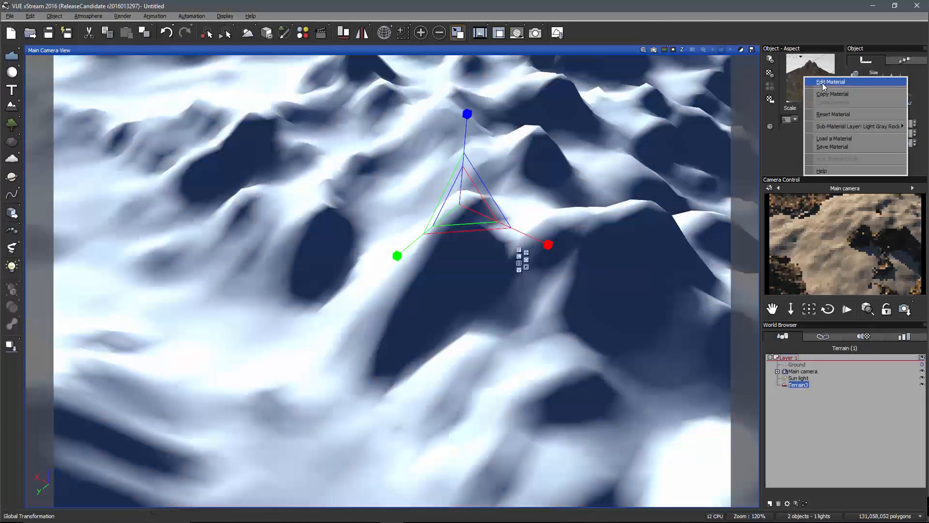
pyautogui.click(823, 83)
pyautogui.rightClick(468, 262)
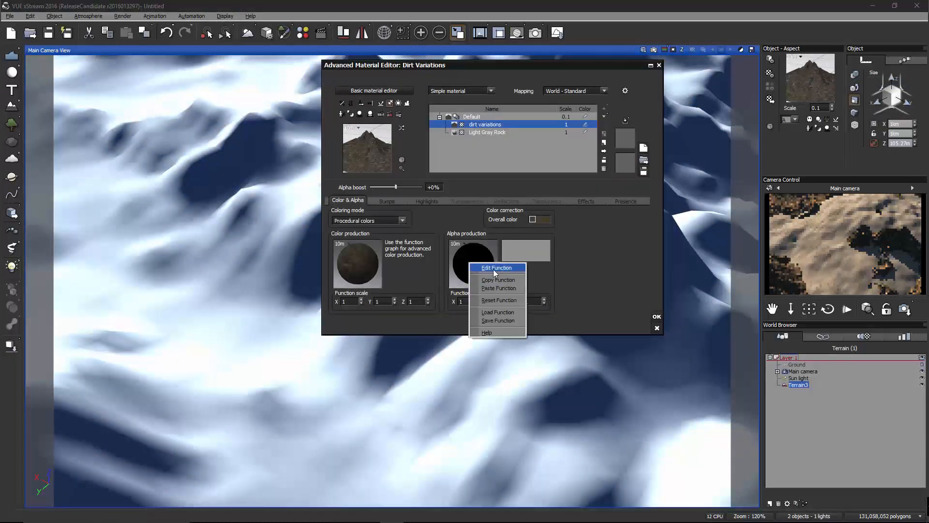
pyautogui.click(493, 269)
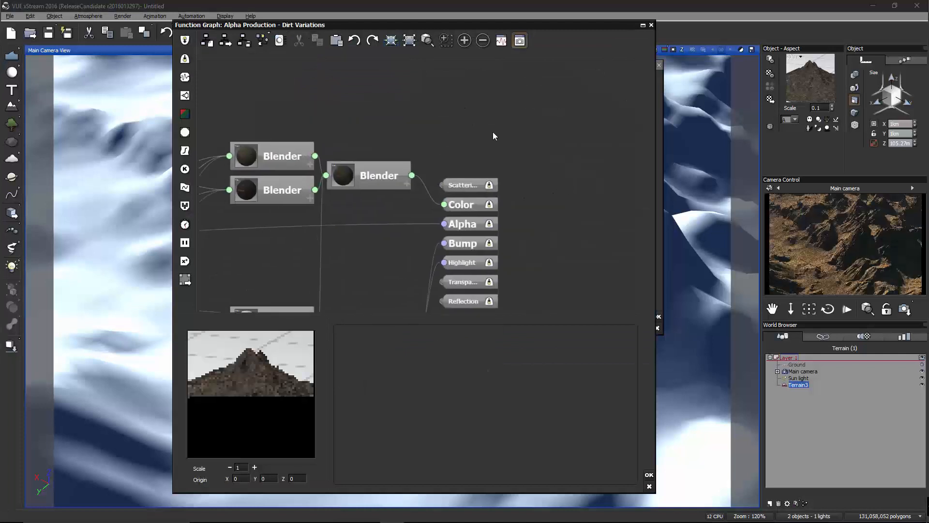
# Load the FixedScaleAlpha.mnd MetaNode into the alpha function graph and ungroup it into its separate nodes
pyautogui.rightClick(472, 118)
pyautogui.click(526, 232)
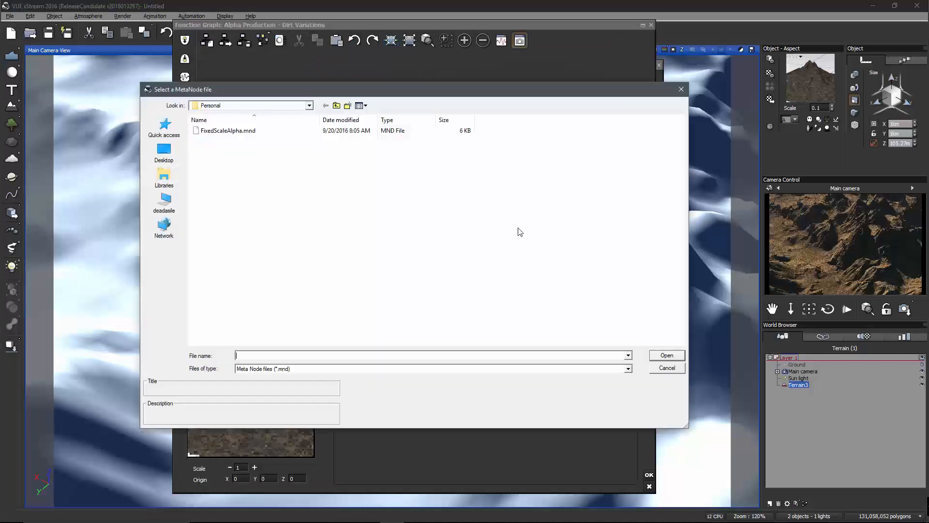
pyautogui.doubleClick(257, 133)
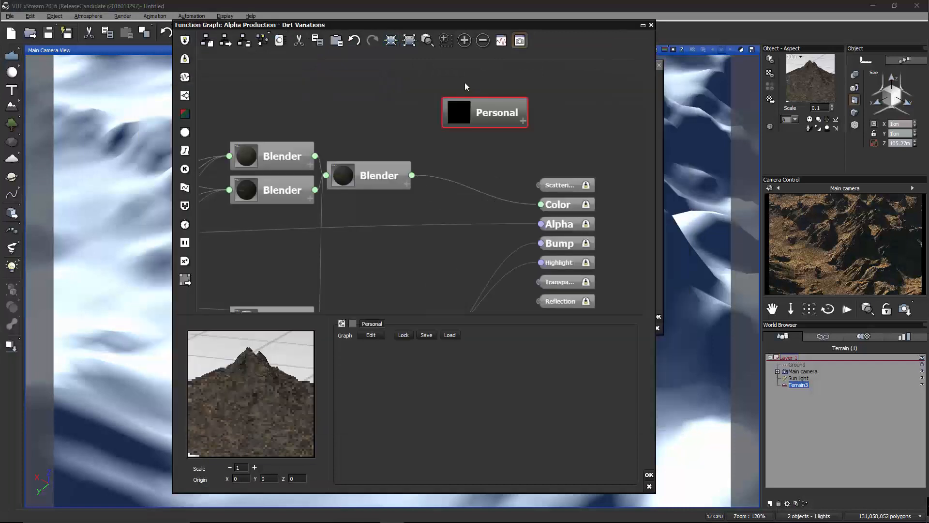
pyautogui.click(409, 41)
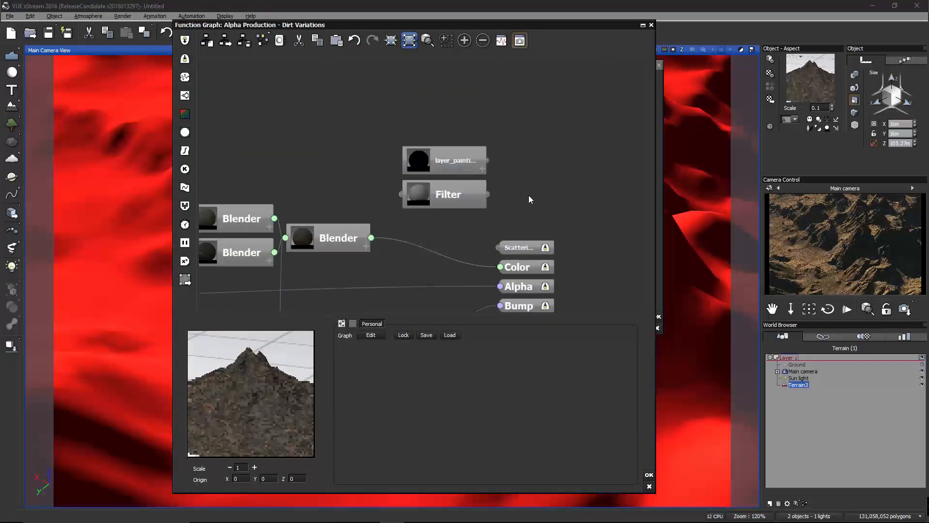
# Move the layer painting texture map node beside the Alpha output and connect it there in place of the existing input
pyautogui.moveTo(432, 117); pyautogui.dragTo(442, 122)
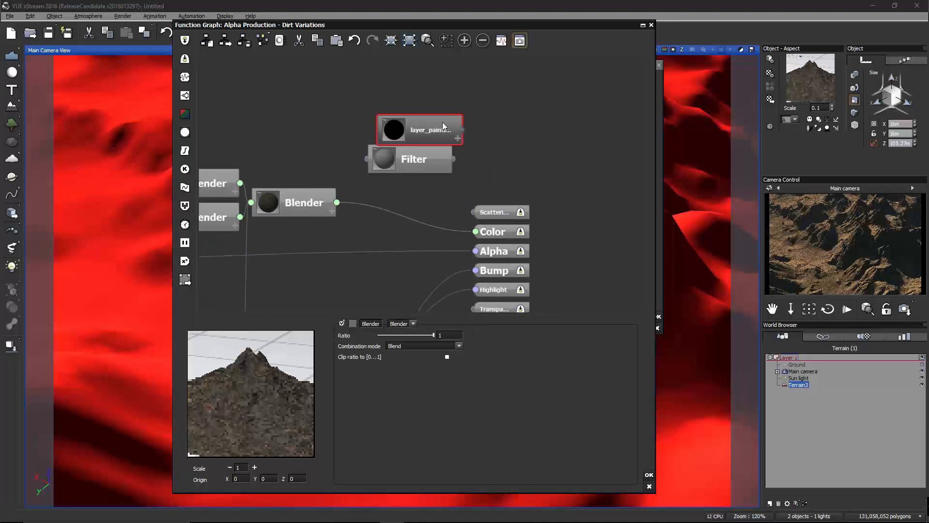
pyautogui.moveTo(398, 143); pyautogui.dragTo(347, 254)
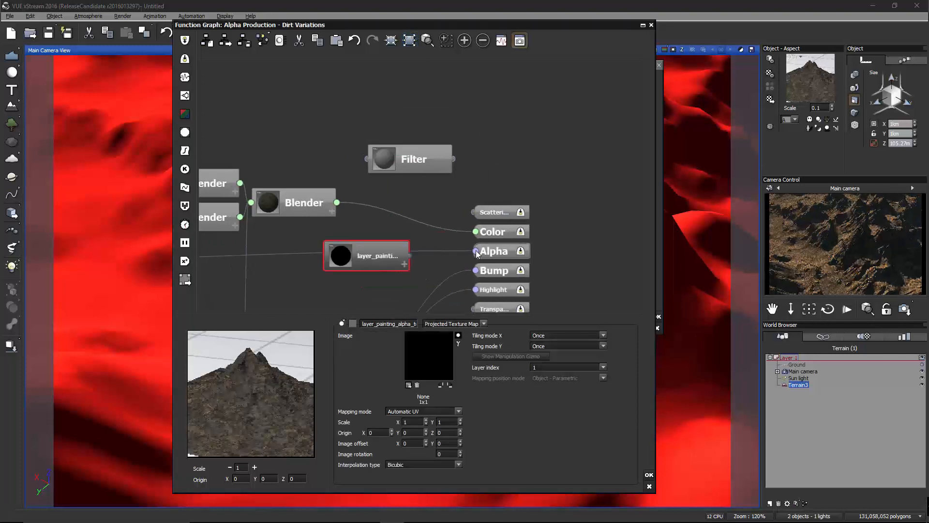
pyautogui.moveTo(476, 251); pyautogui.dragTo(410, 245)
pyautogui.click(408, 259)
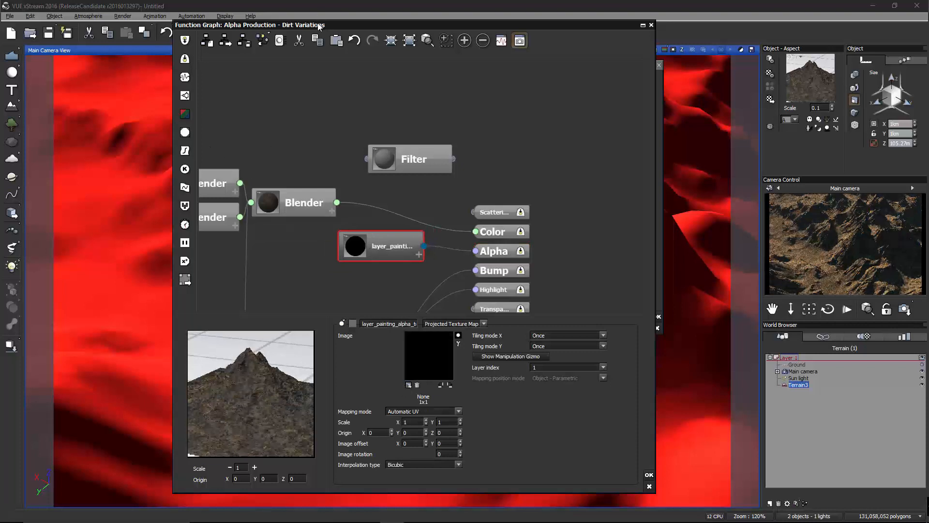
# Examine the program's display options and general preferences
pyautogui.moveTo(319, 26); pyautogui.dragTo(327, 25)
pyautogui.click(10, 16)
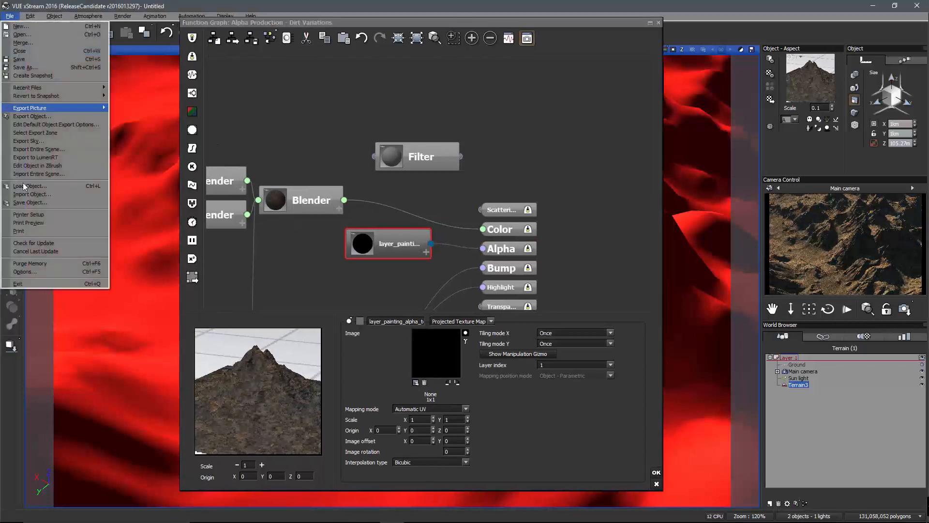
pyautogui.click(33, 271)
pyautogui.click(139, 71)
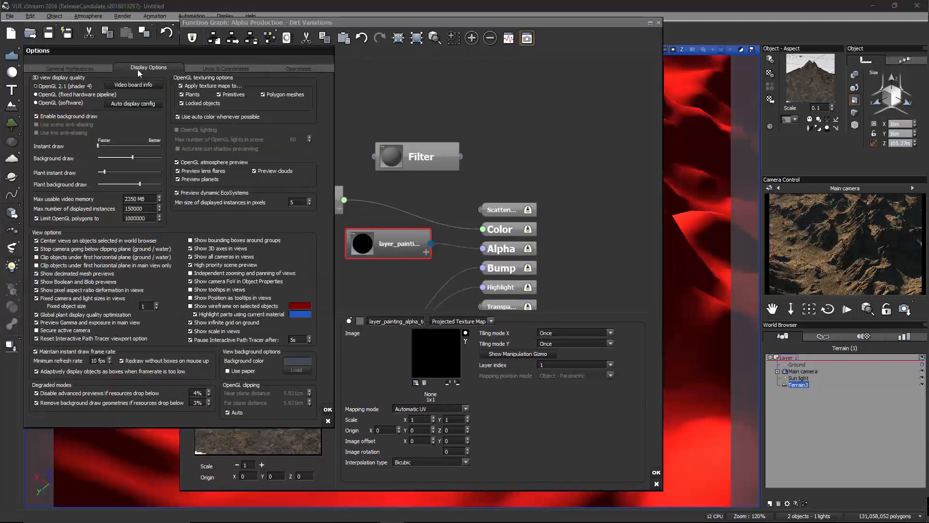
pyautogui.click(57, 71)
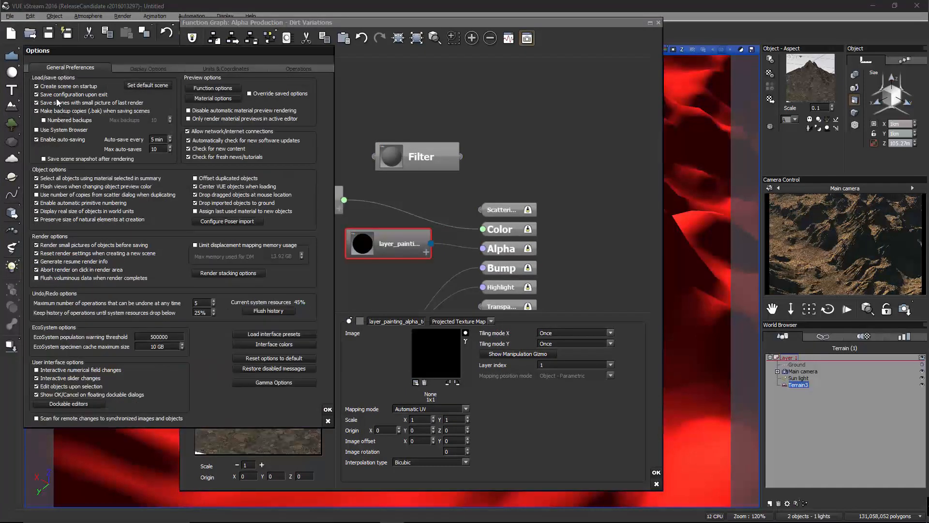
pyautogui.click(328, 409)
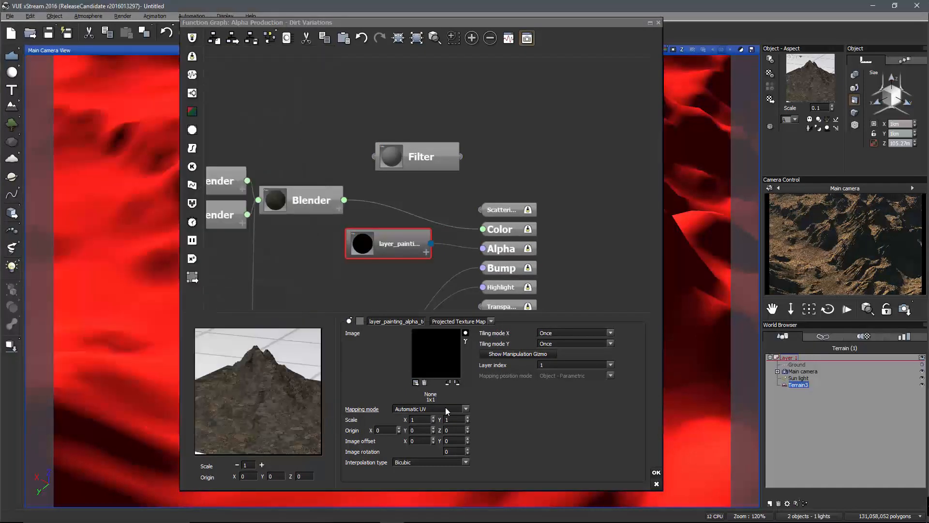
# Load the 8kErode_no0_flowdepthPIZ image into the layer painting texture map node, and accept the function graph and material changes
pyautogui.click(417, 382)
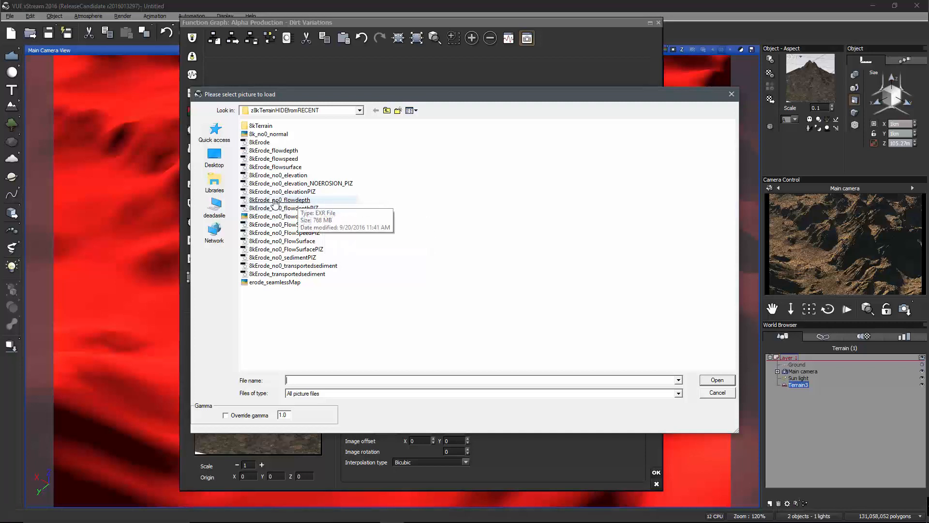
pyautogui.doubleClick(297, 209)
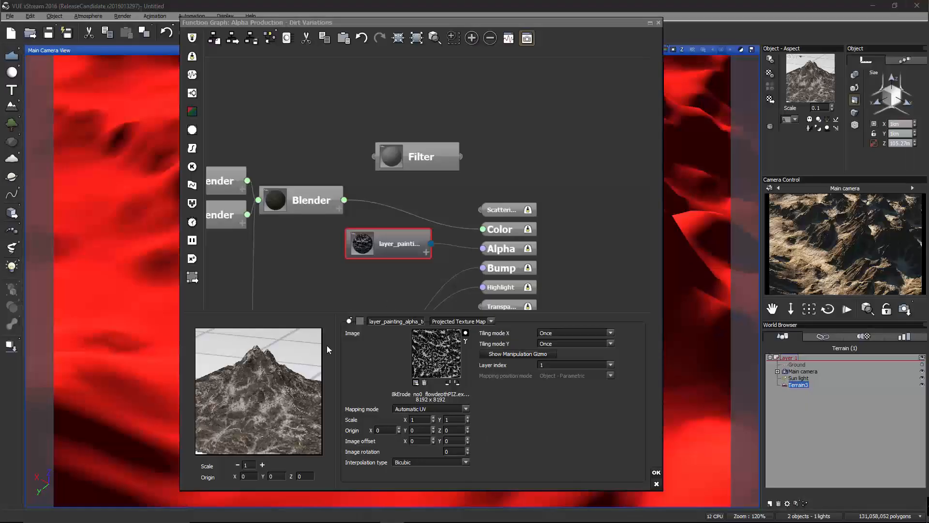
pyautogui.click(657, 472)
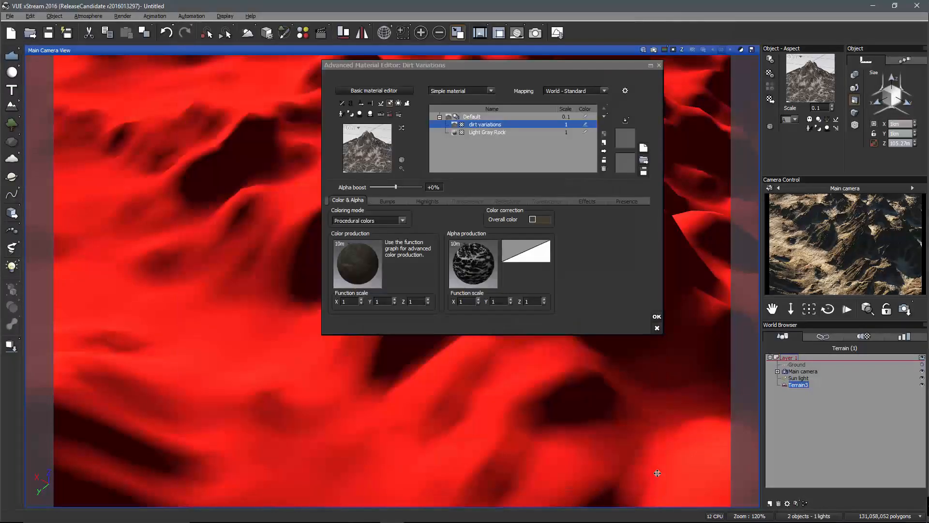
pyautogui.click(657, 316)
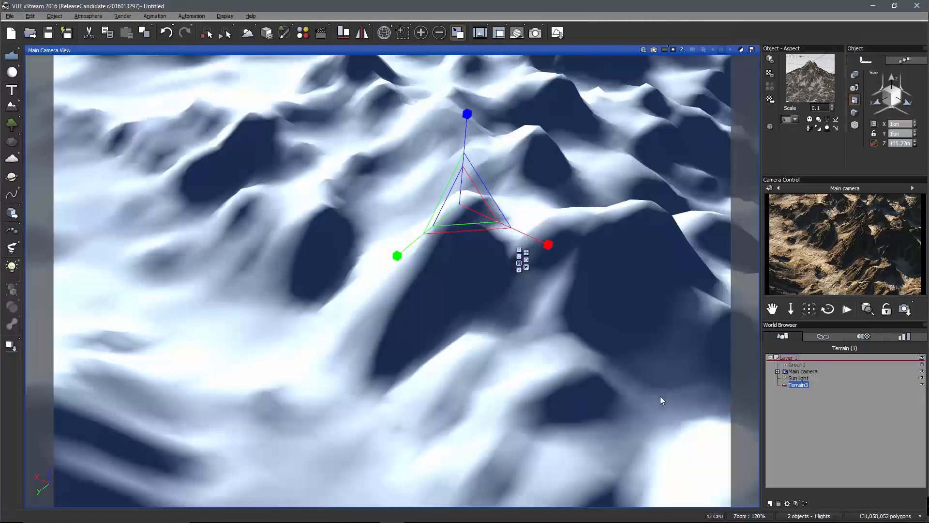
# Set the render quality to Final and render the main camera view from a wider angle over the terrain
pyautogui.hotkey('ctrl', 'z')
pyautogui.moveTo(625, 403); pyautogui.dragTo(405, 279, button='middle')
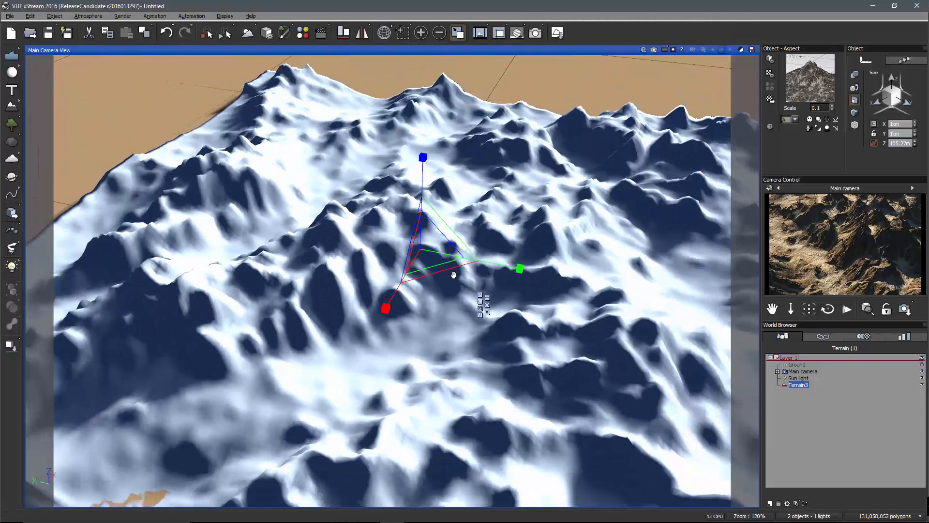
pyautogui.scroll(3, 454, 269)
pyautogui.click(654, 50)
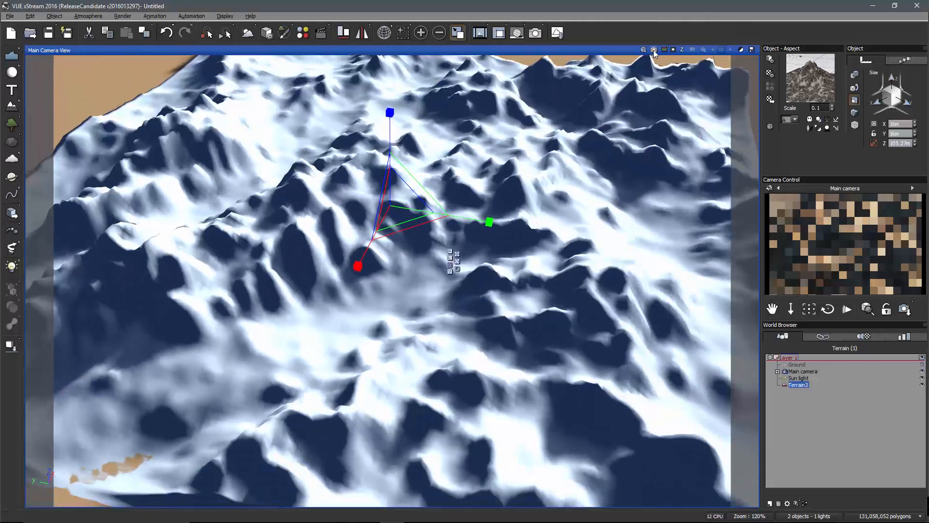
pyautogui.rightClick(654, 51)
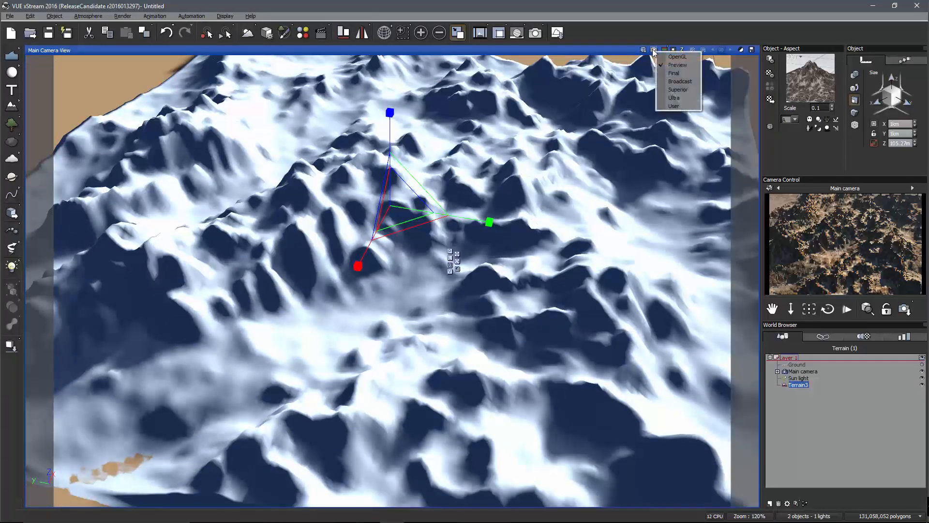
pyautogui.click(671, 73)
pyautogui.click(654, 50)
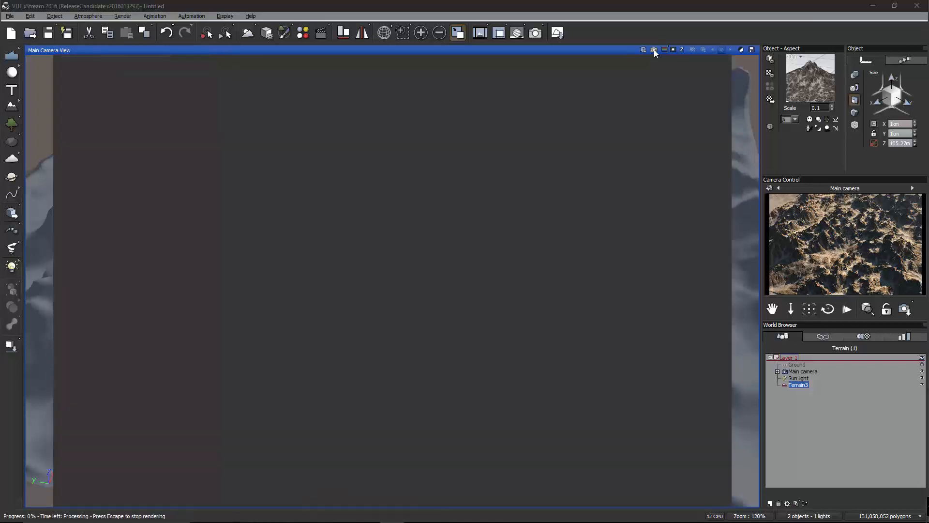